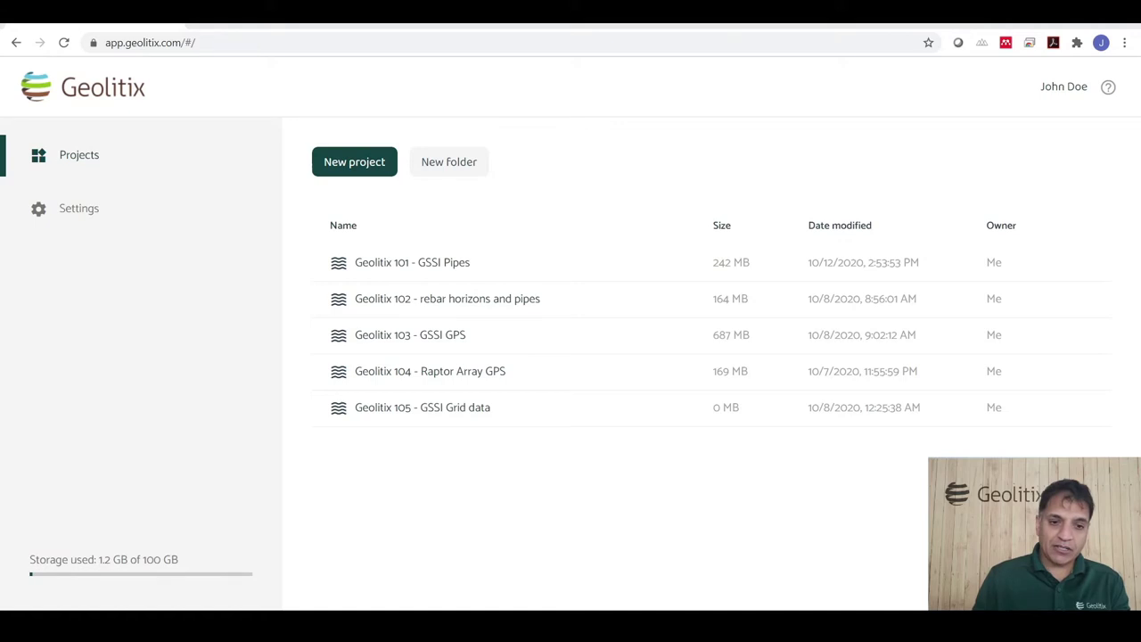
Open the Geolitix 101 - GSSI Pipes project and scroll through its uploaded Utilities_X scans.
double_click(451, 263)
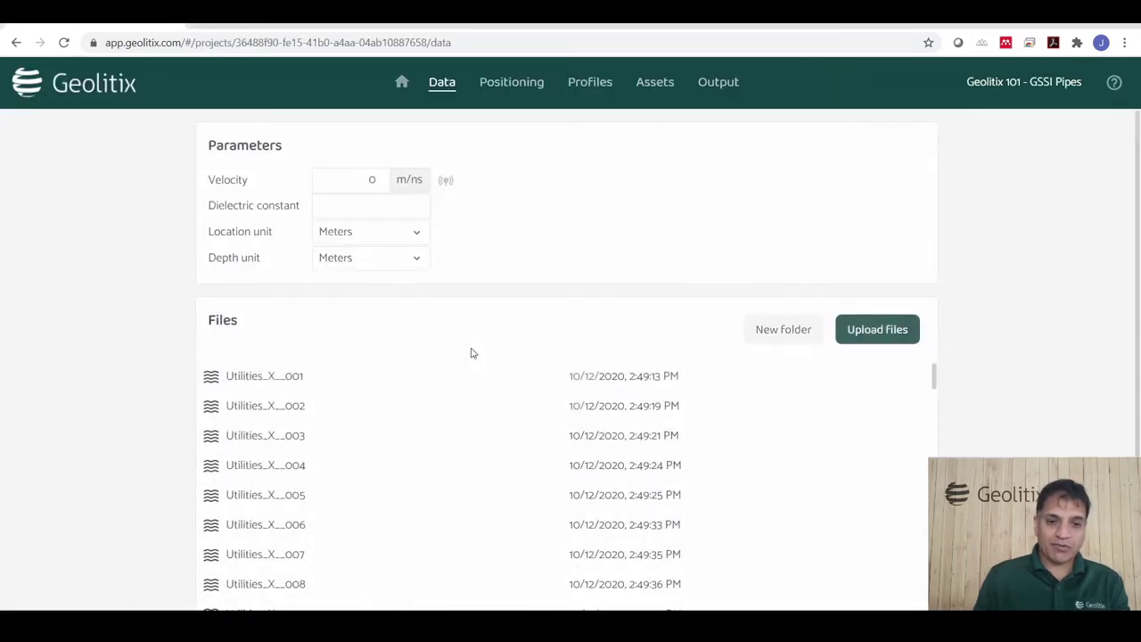
scroll(415, 405, "down", 6)
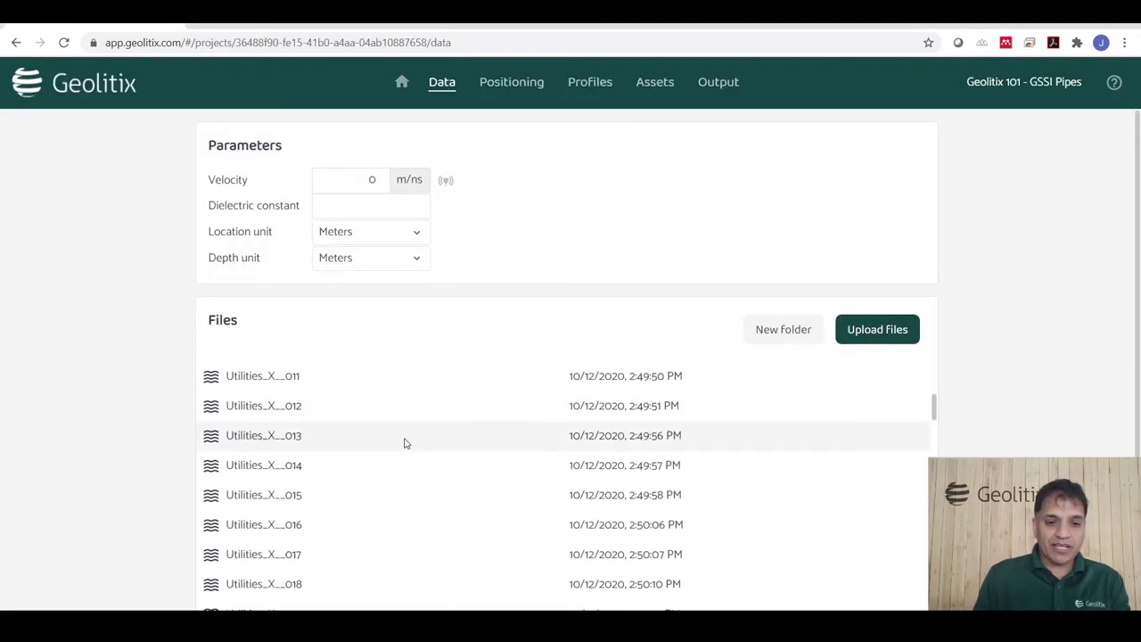
scroll(410, 450, "up", 6)
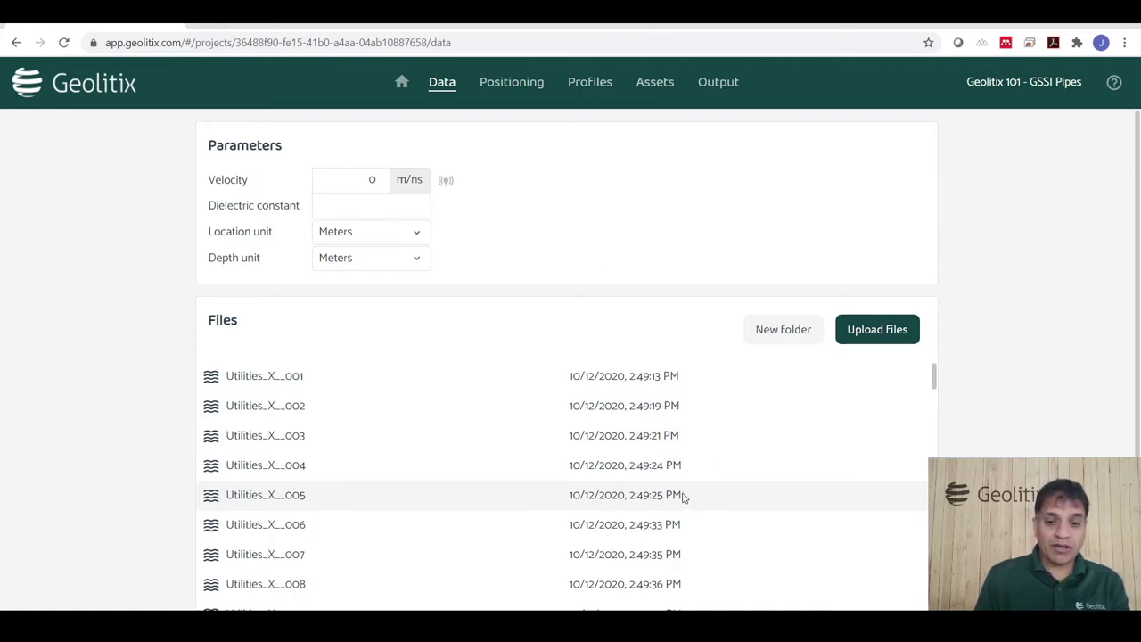
scroll(684, 496, "down", 20)
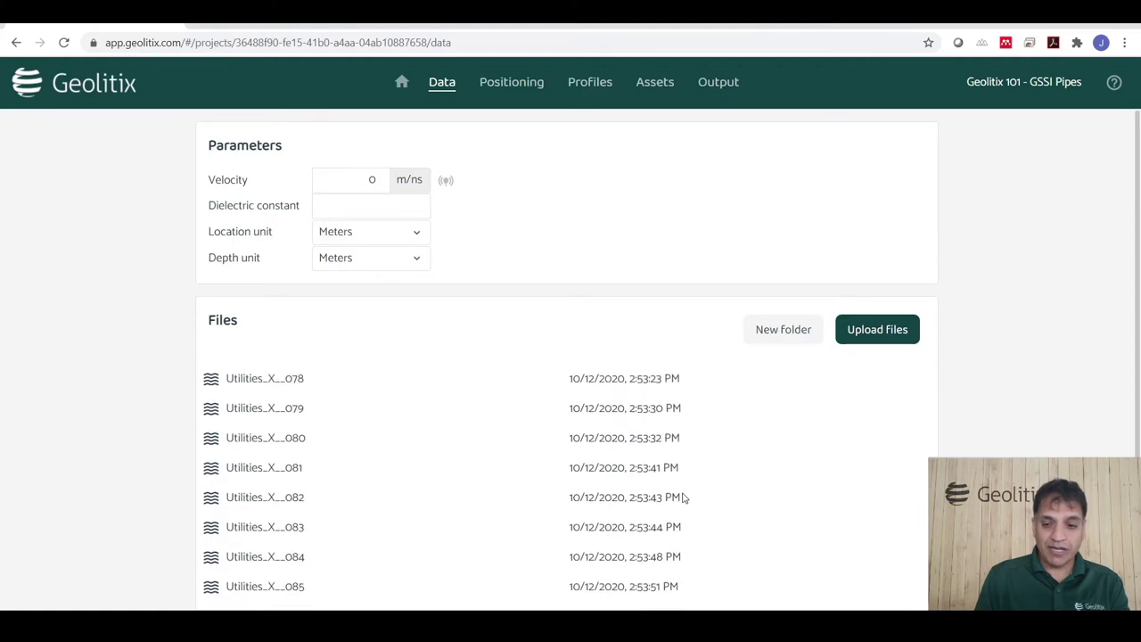
scroll(683, 496, "down", 1)
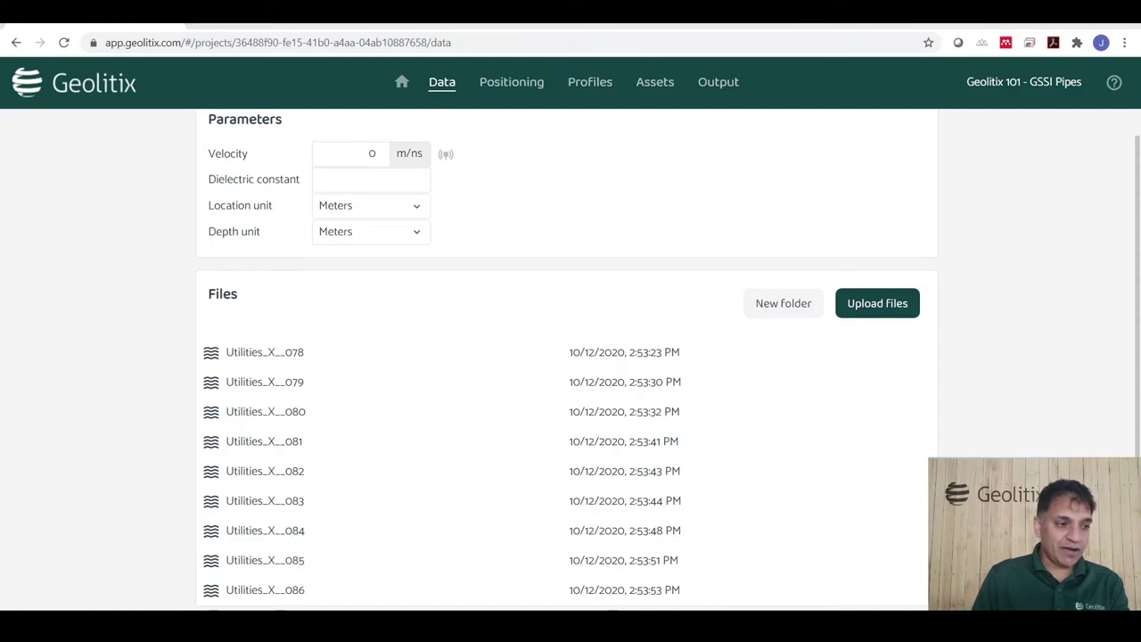
Upload radar scans 087–091 with Play chime on end enabled, then close the upload window.
left_click_drag(18, 512, 565, 496)
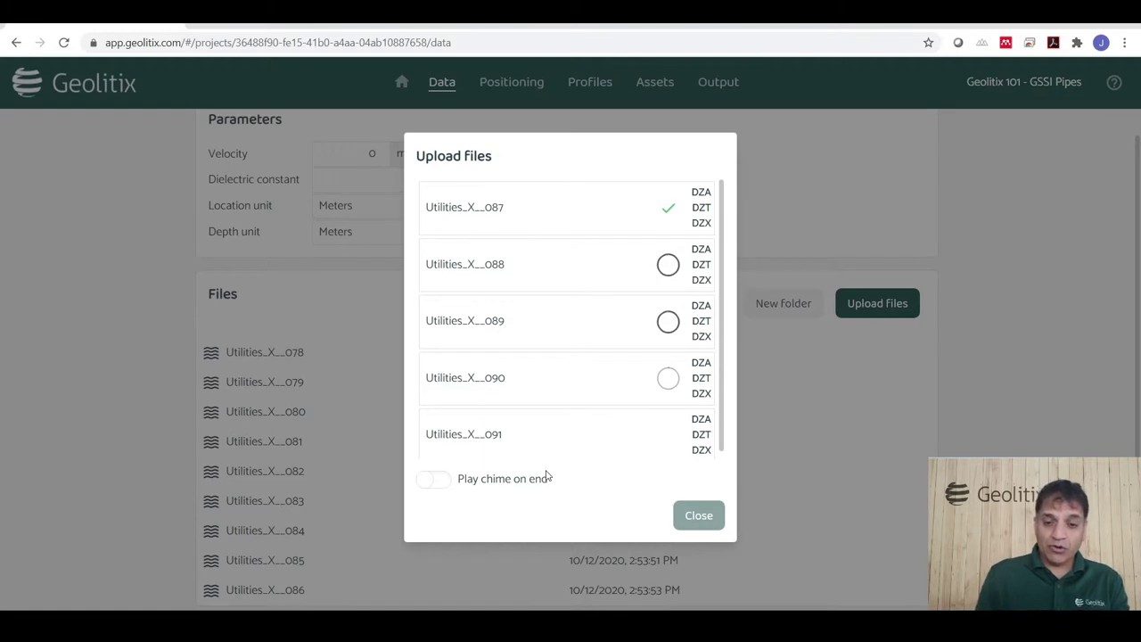
left_click(434, 479)
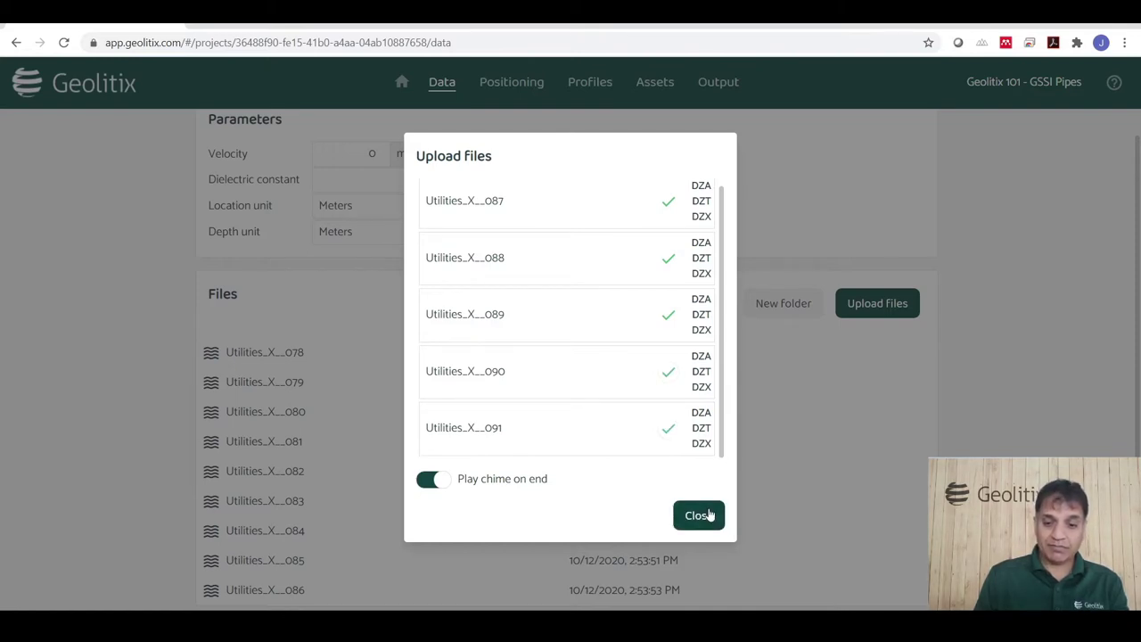
left_click(701, 517)
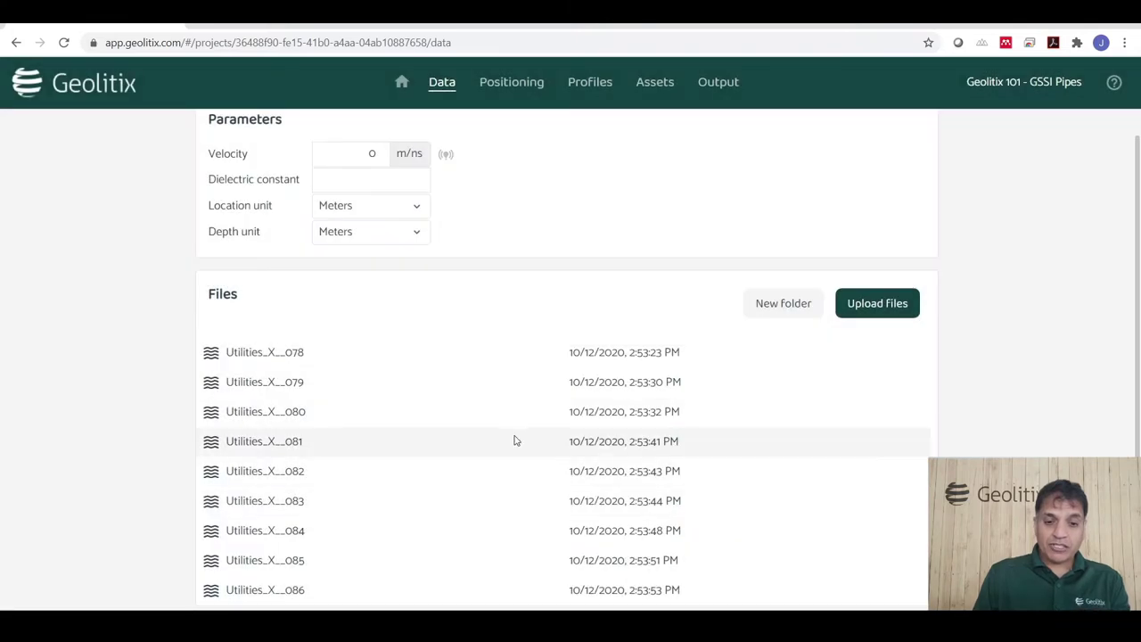
scroll(514, 441, "down", 2)
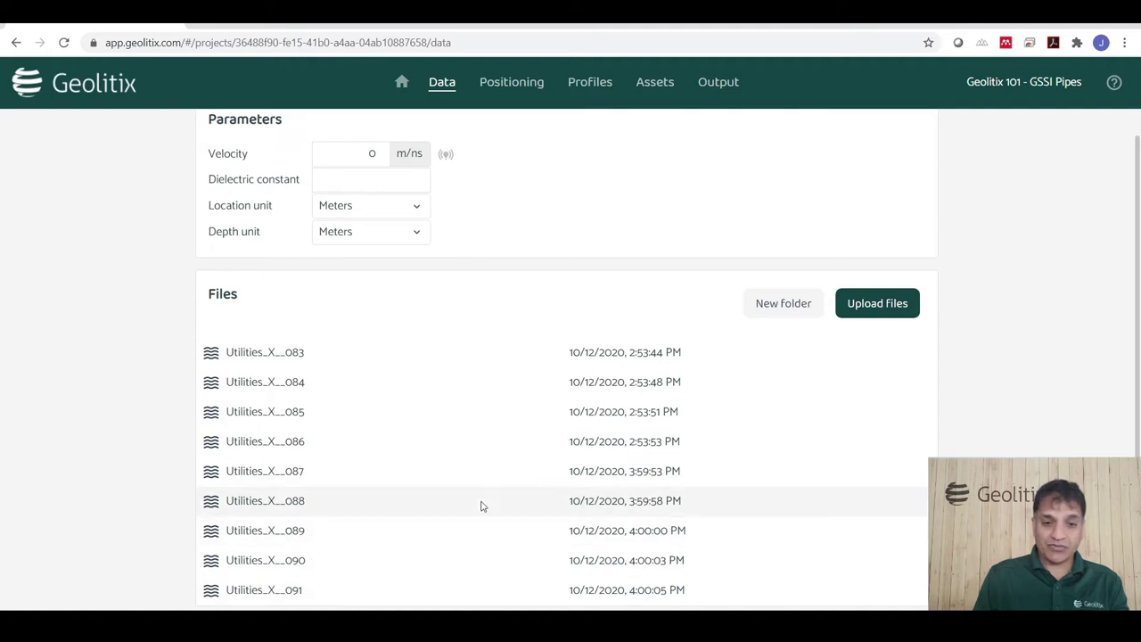
scroll(478, 499, "up", 5)
Create a new folder named X.
scroll(455, 459, "up", 5)
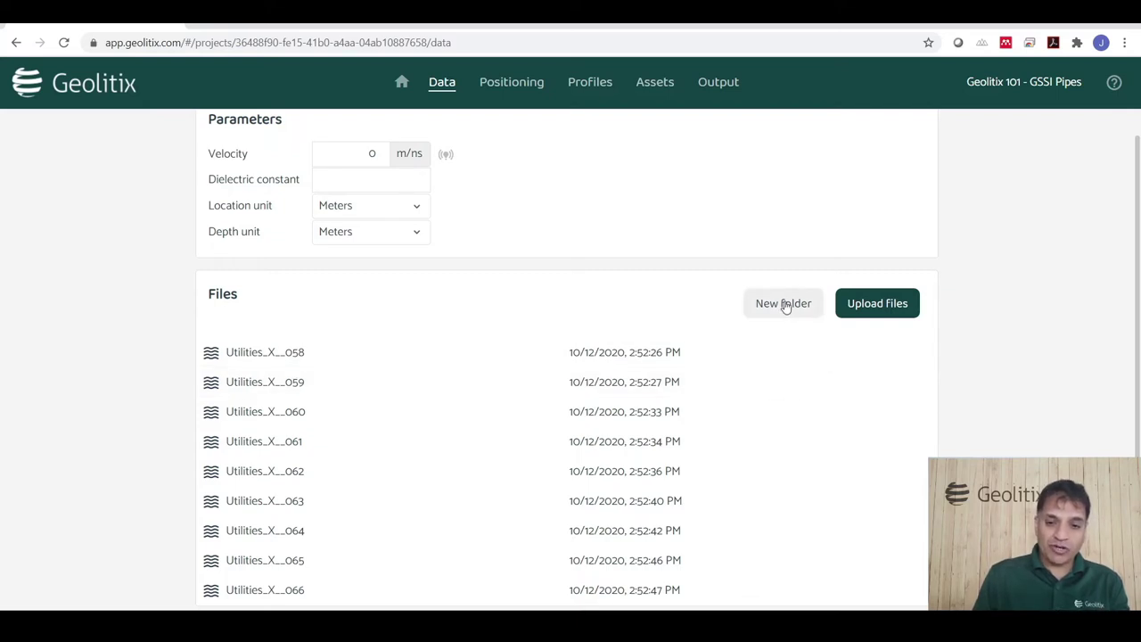
left_click(784, 305)
type("X")
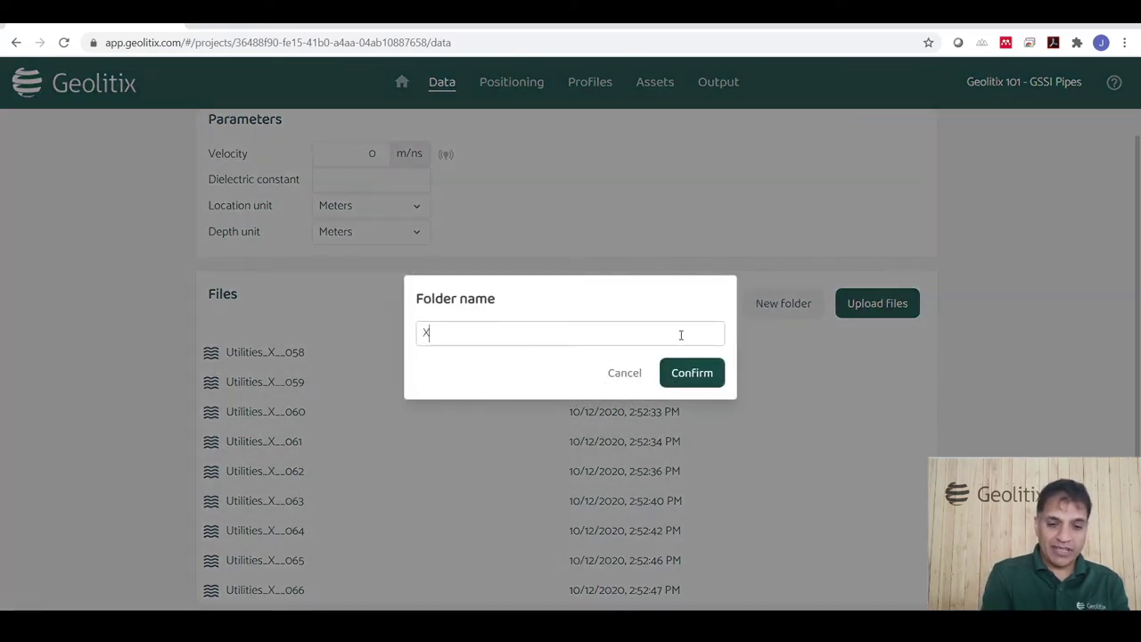
left_click(692, 374)
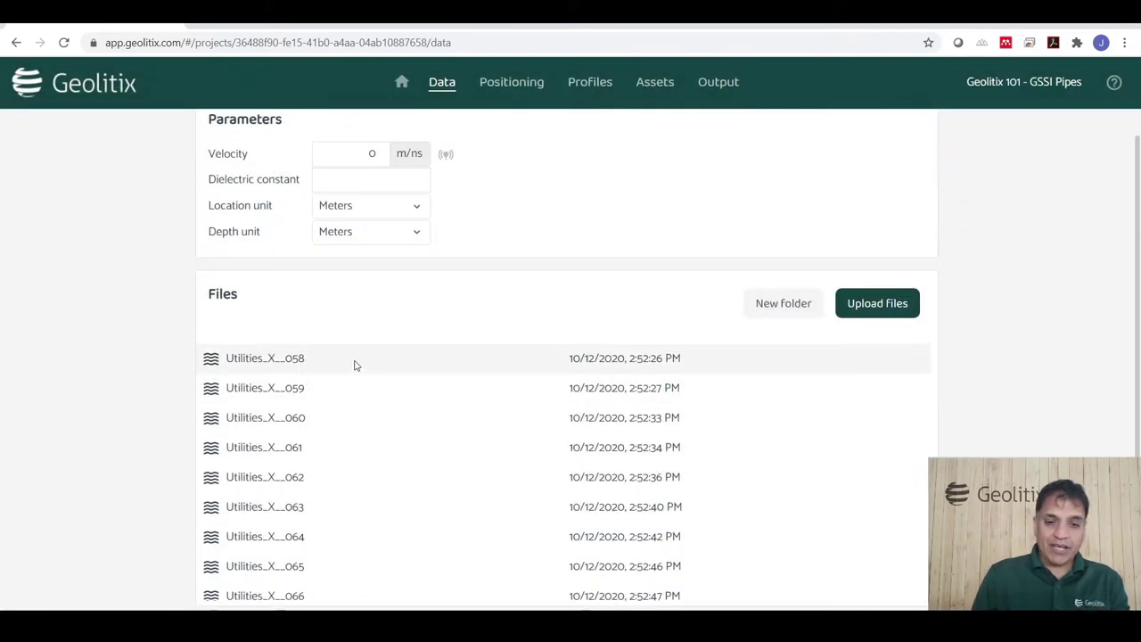
Select every radar file from the first through 091 and move them into folder X.
left_click(303, 406)
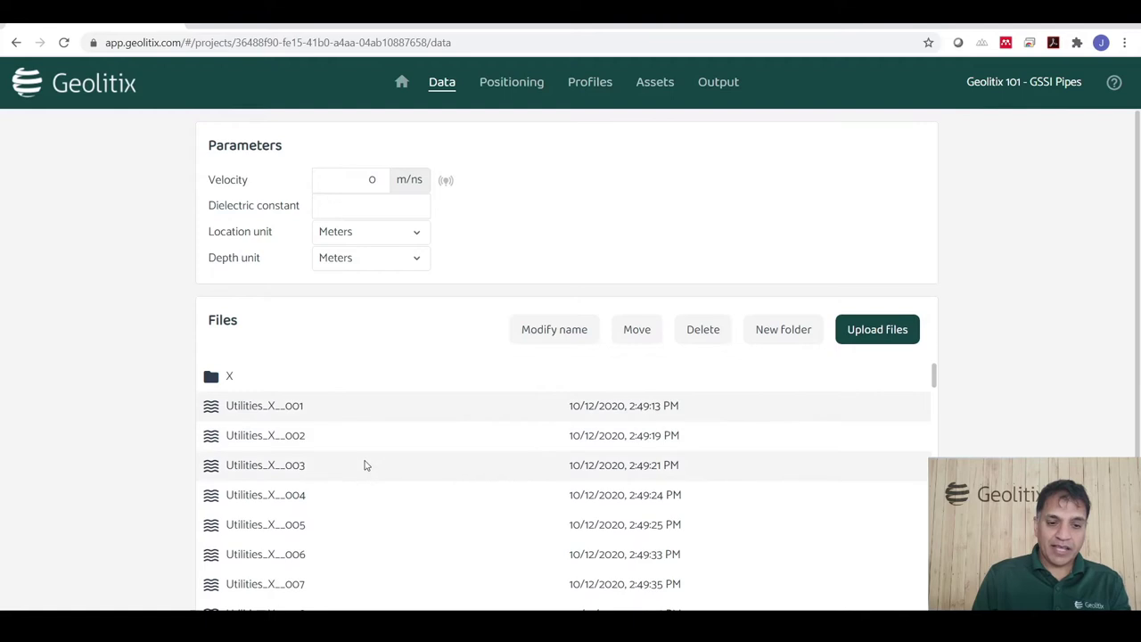
scroll(365, 469, "down", 20)
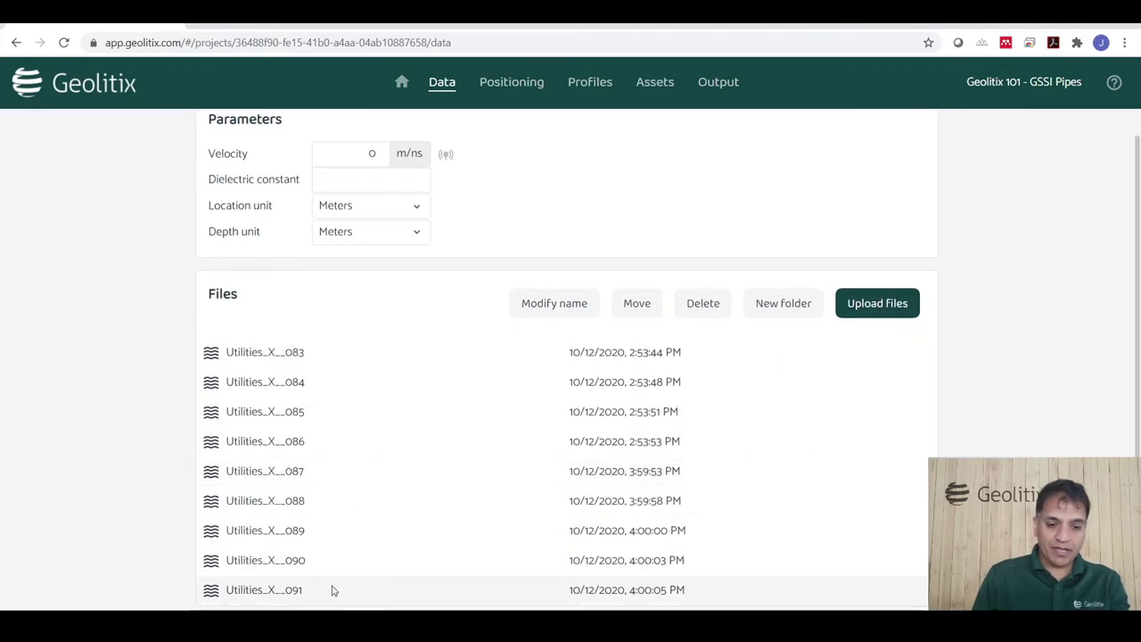
left_click(330, 589, "shift")
left_click(641, 306)
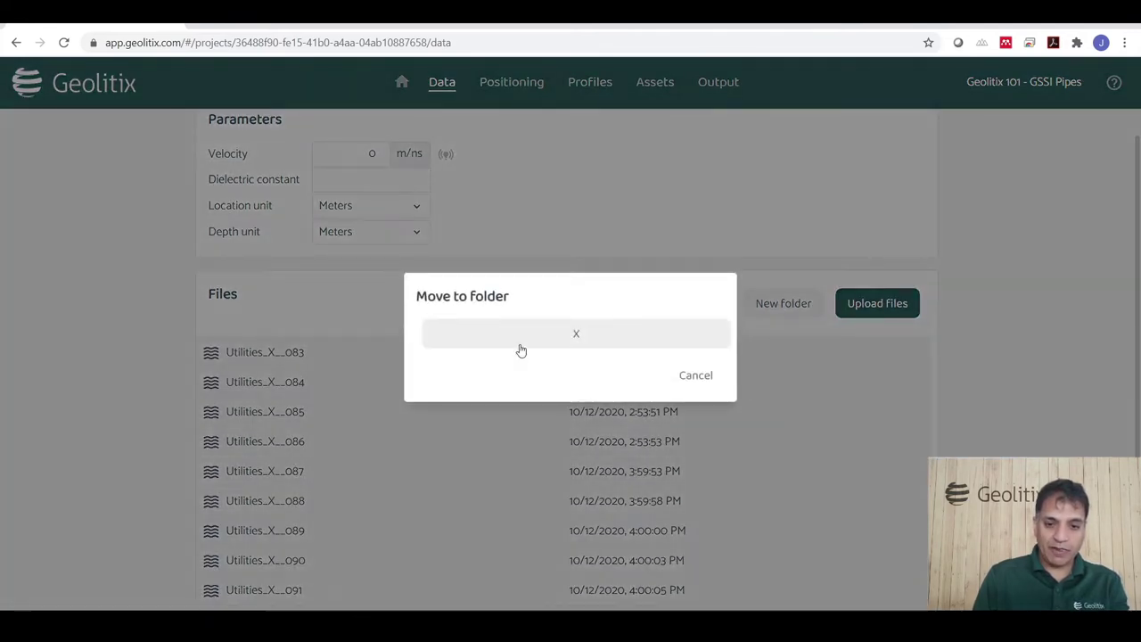
left_click(517, 341)
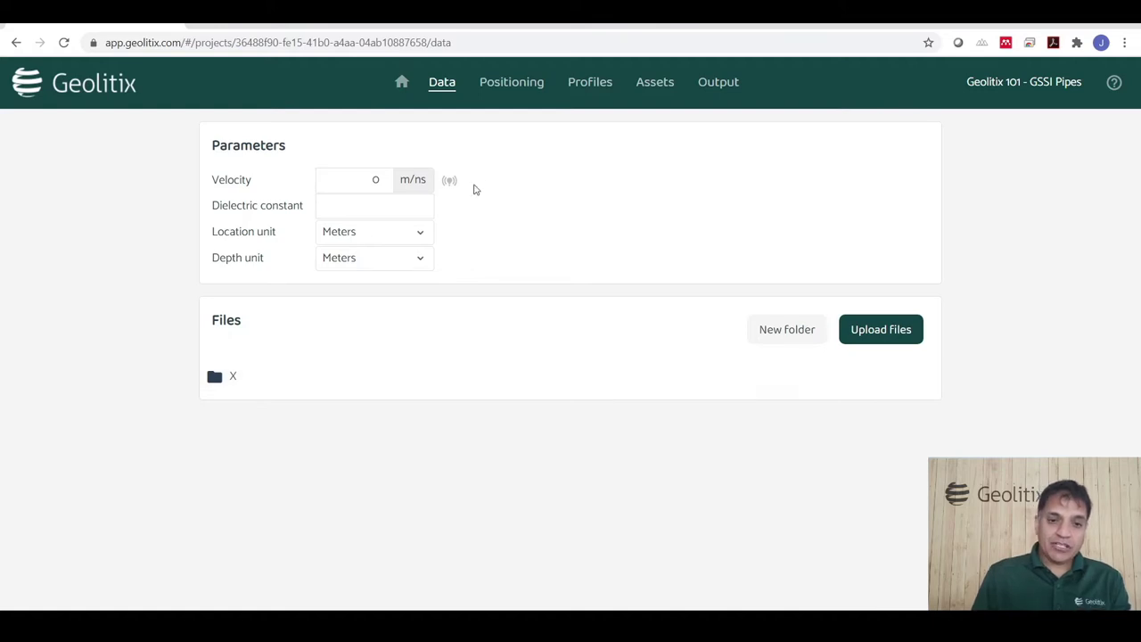
For profile X on the Positioning page, set trace separation to inches and mode to Embedded trace separation.
left_click(504, 85)
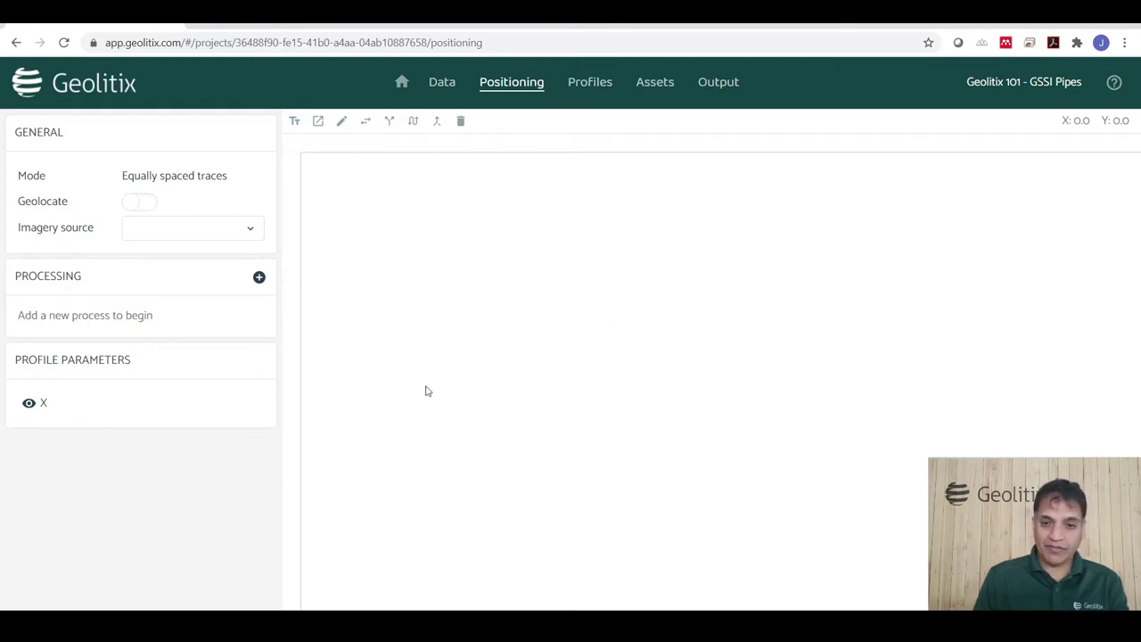
left_click(58, 407)
scroll(219, 410, "down", 1)
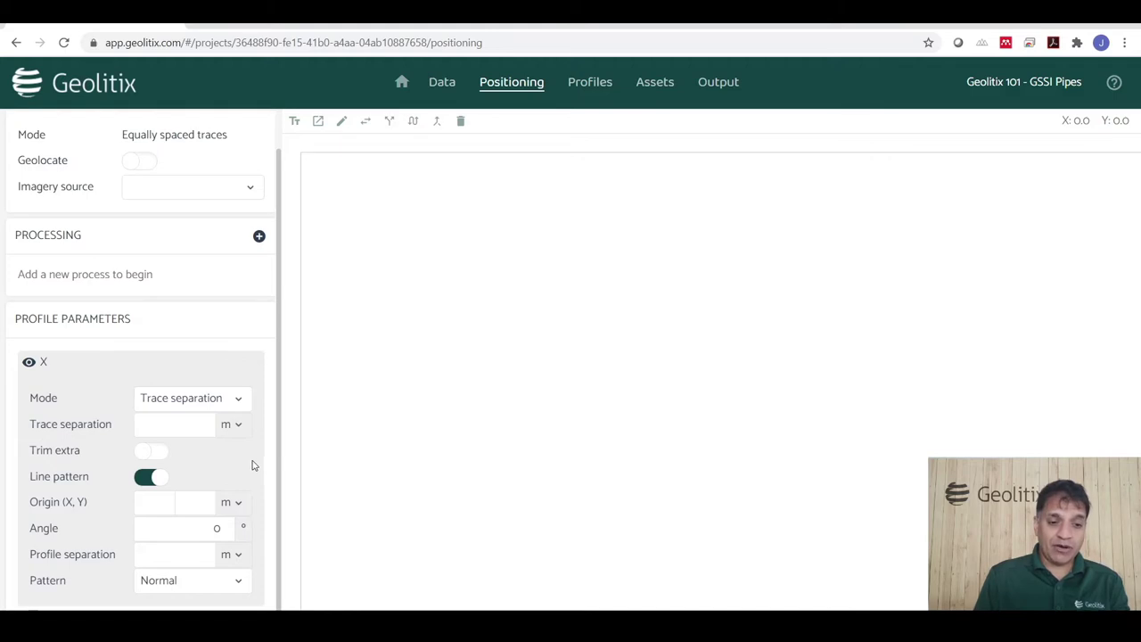
left_click(232, 431)
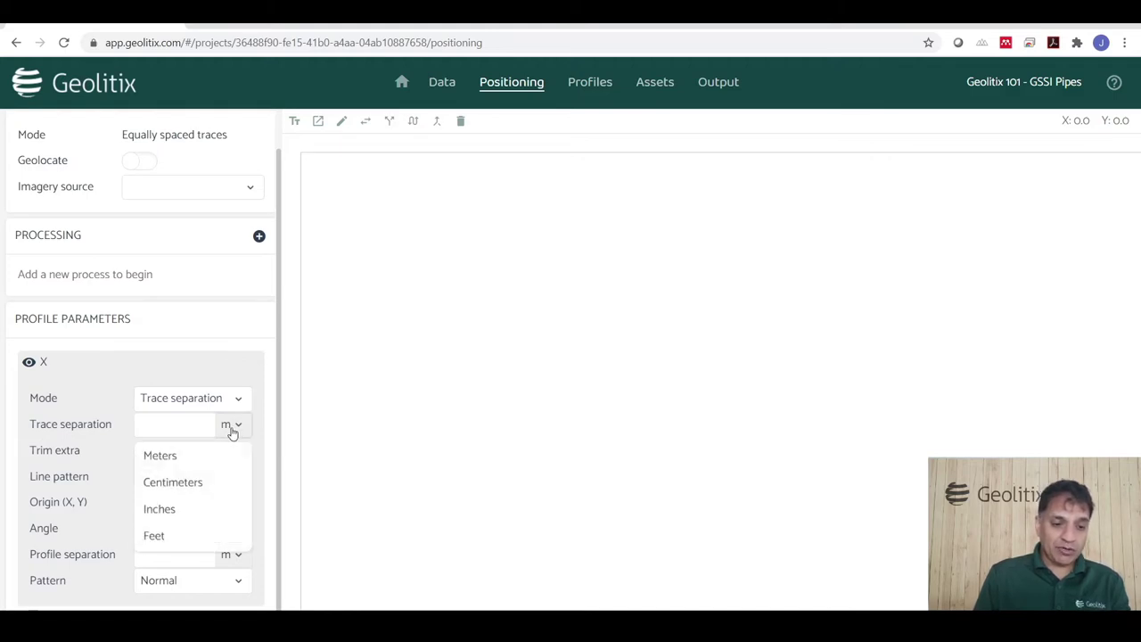
left_click(211, 511)
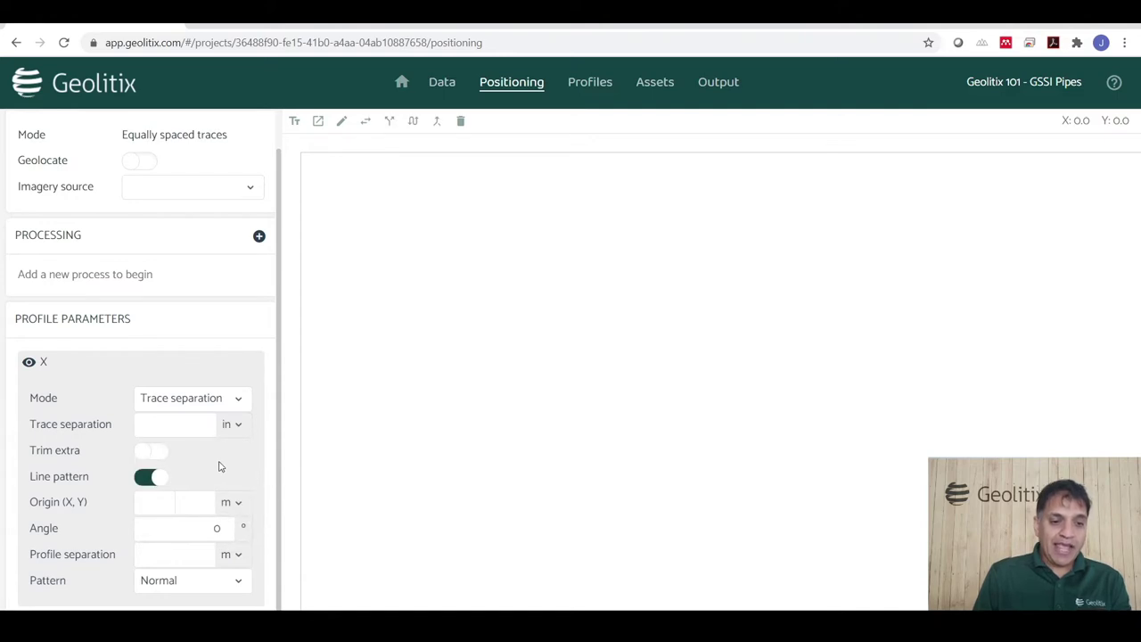
left_click(213, 406)
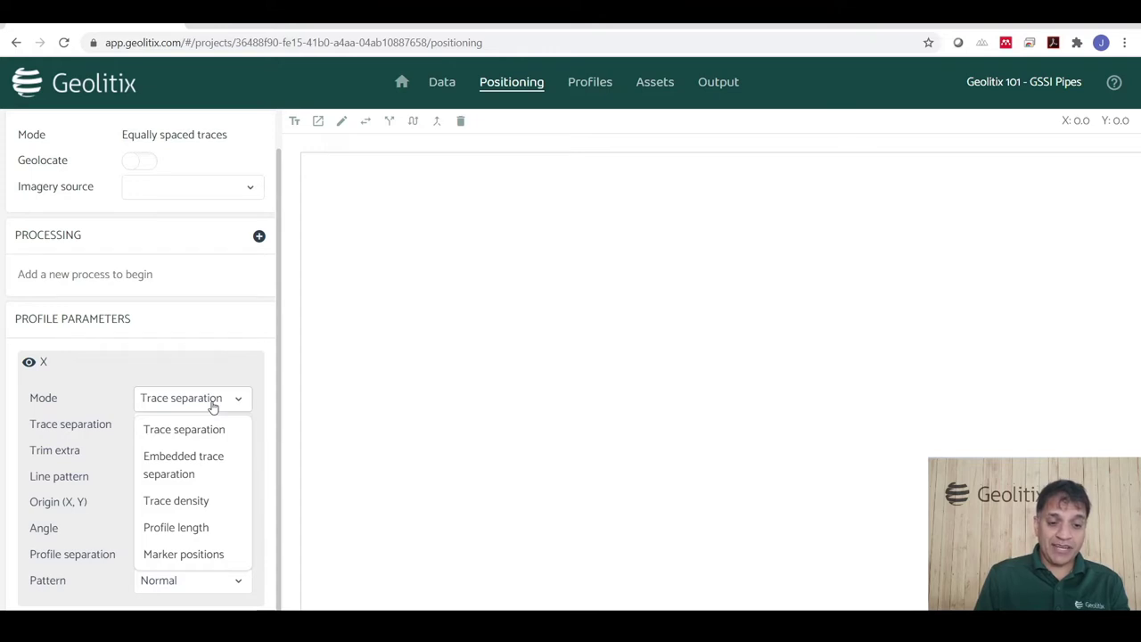
left_click(185, 459)
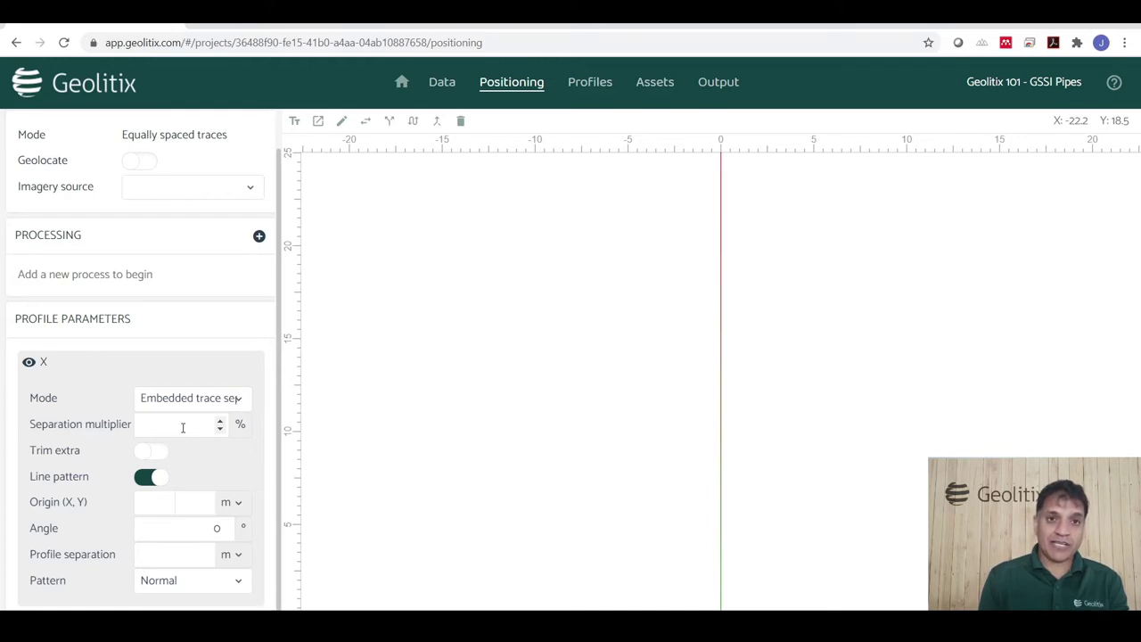
left_click(200, 403)
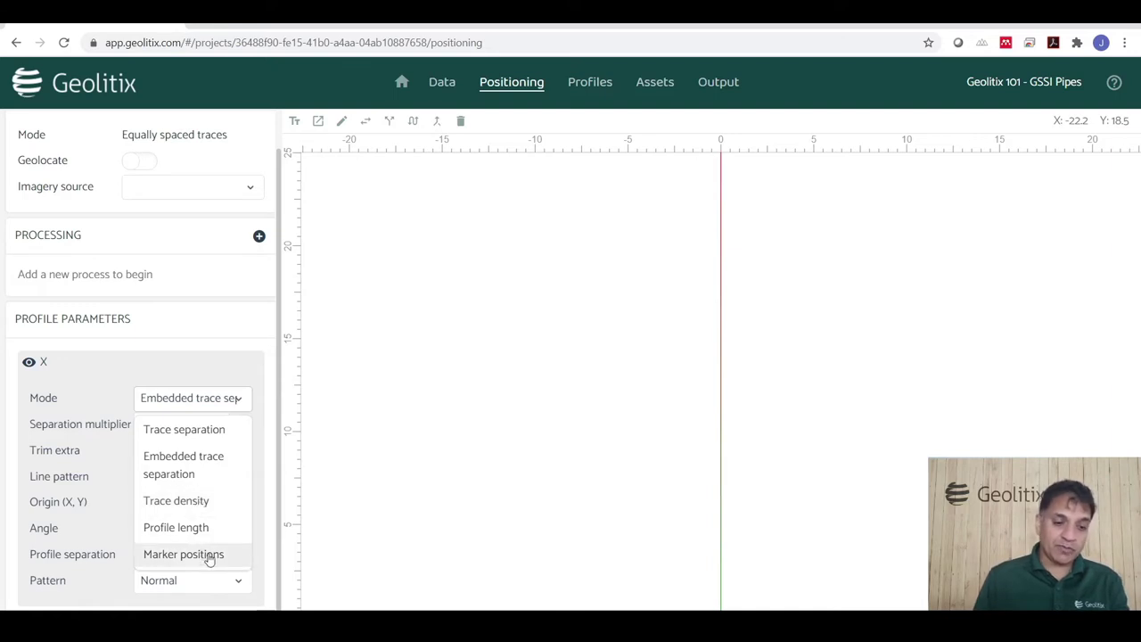
left_click(87, 417)
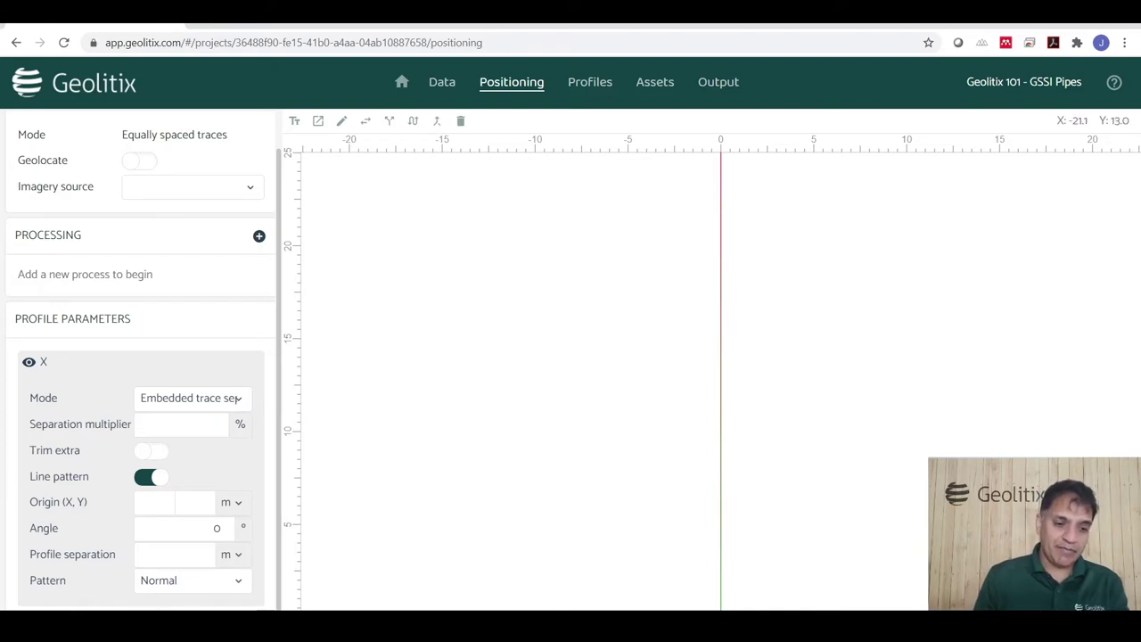
left_click(145, 480)
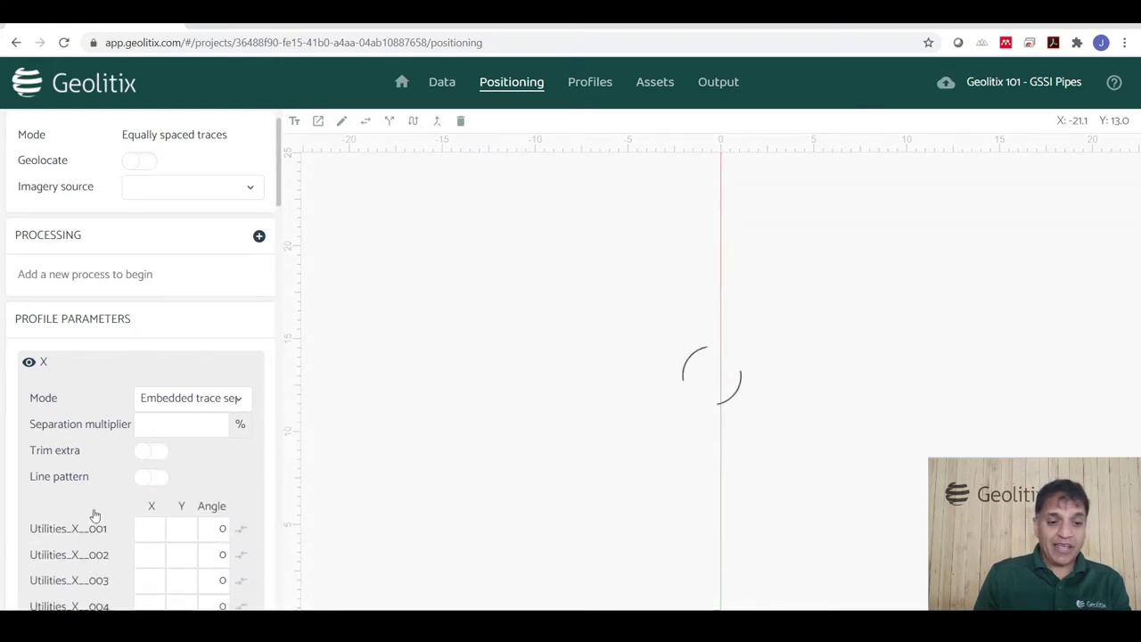
Turn the line pattern back on, set Origin X to 0, and adjust Origin Y.
scroll(116, 499, "down", 2)
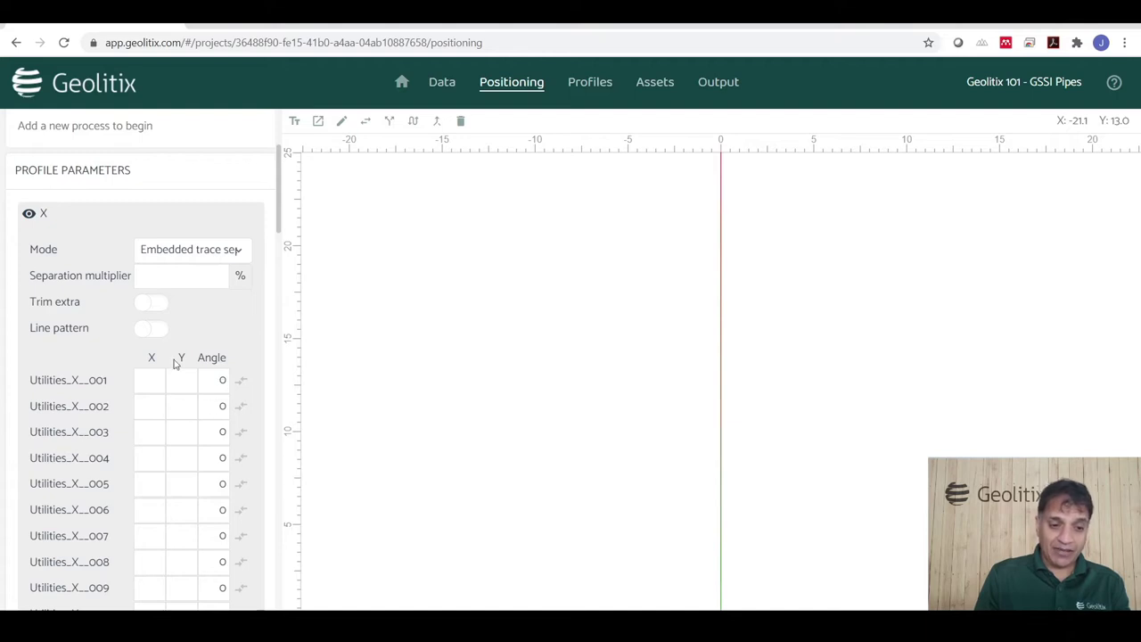
left_click(145, 329)
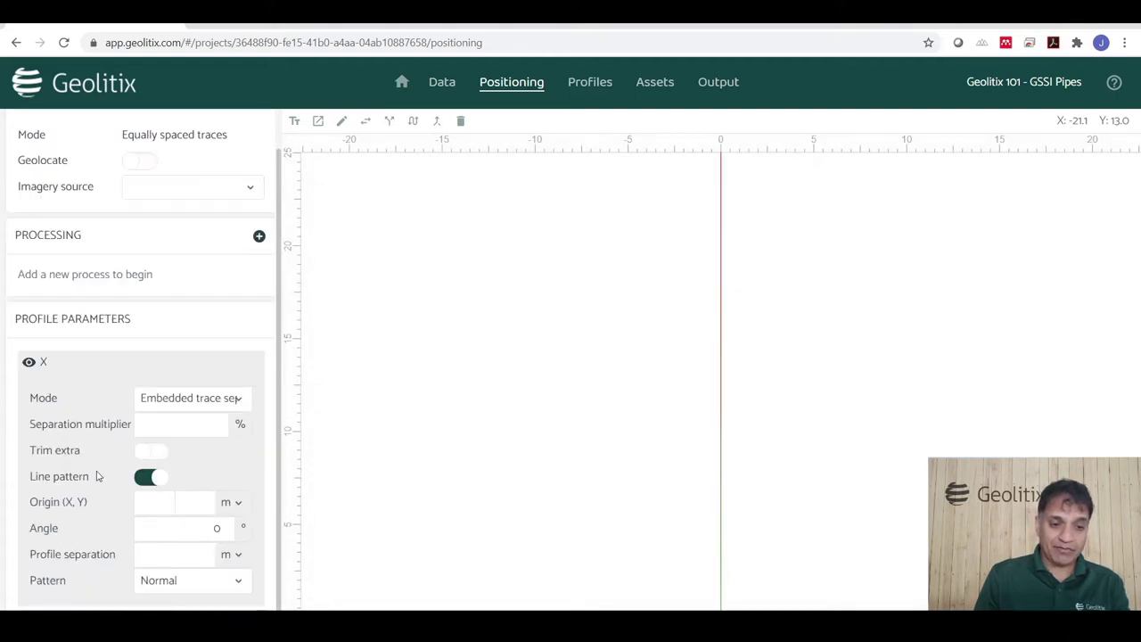
left_click(165, 504)
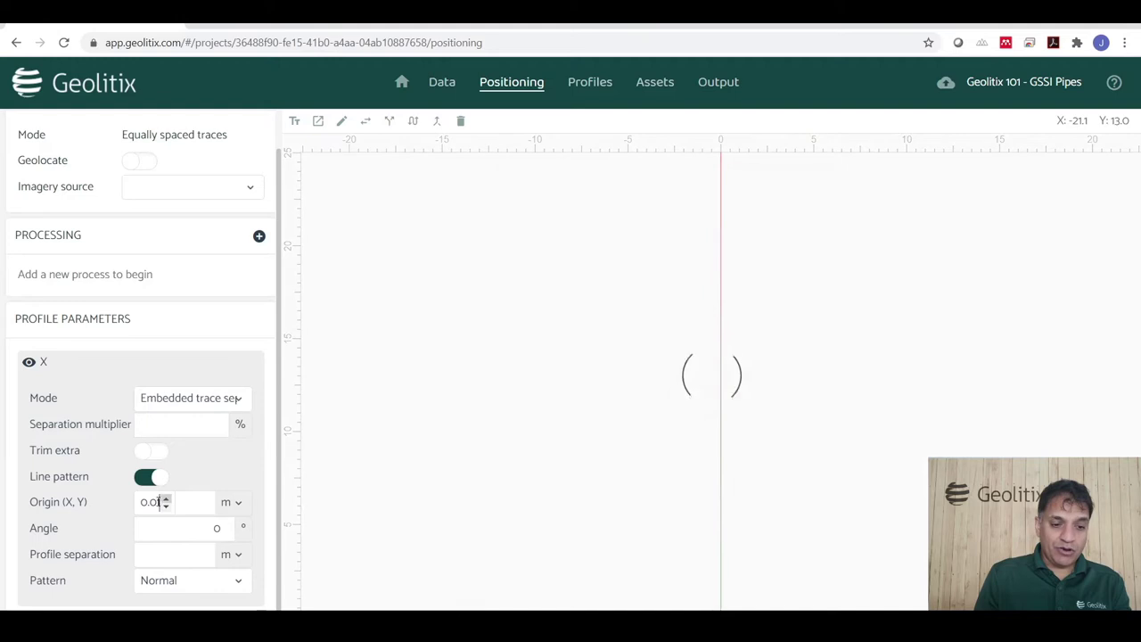
double_click(152, 501)
type("0")
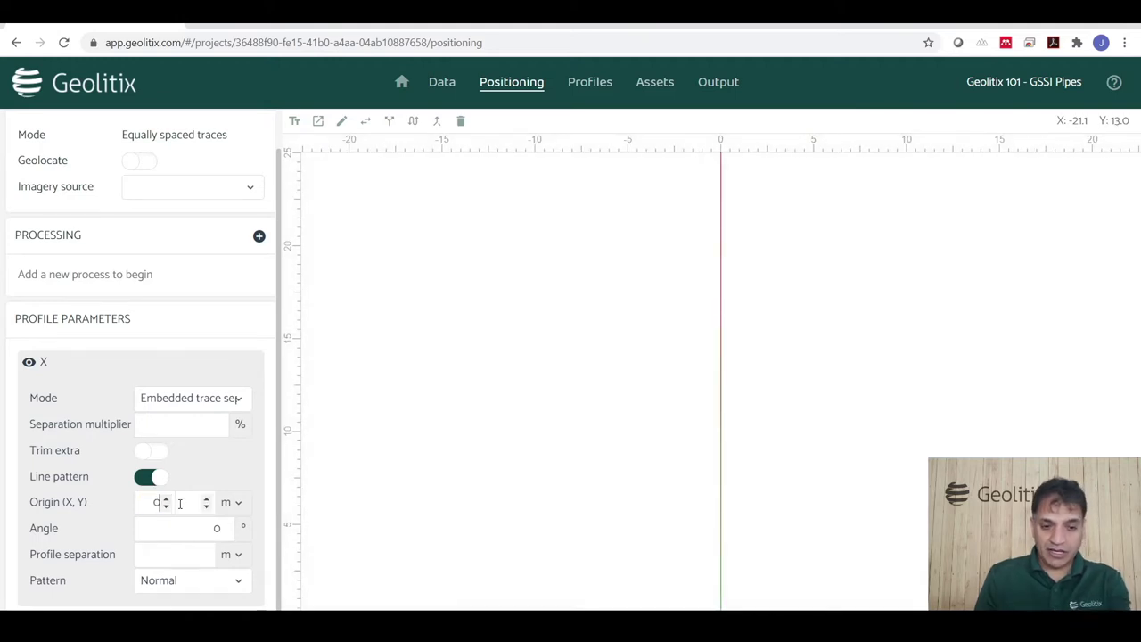
left_click(206, 499)
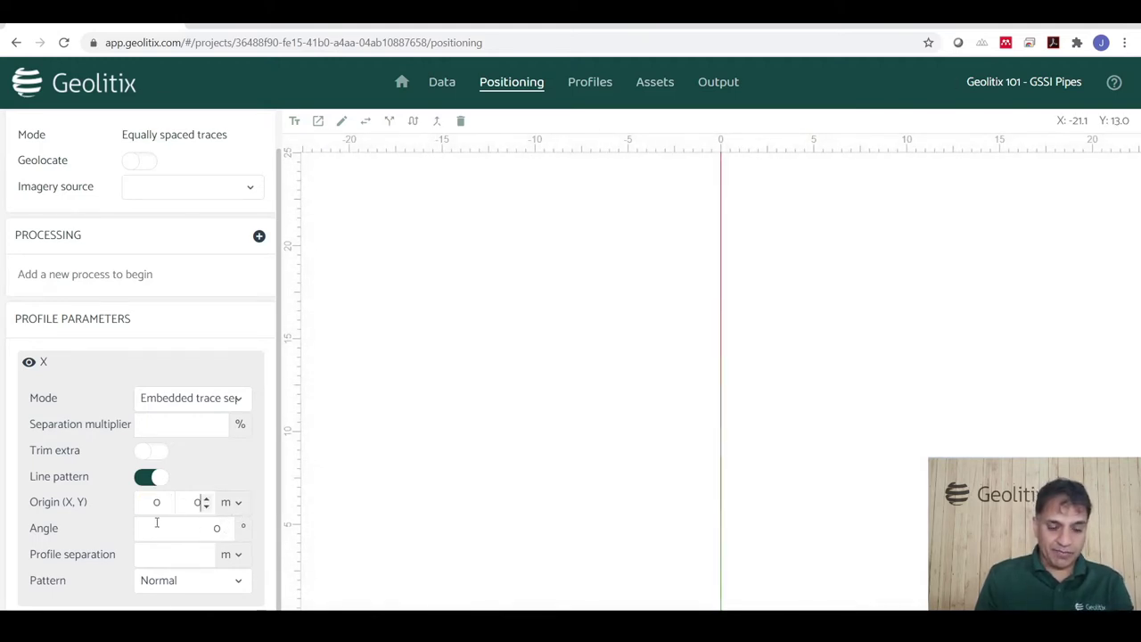
Set the profile angle to 90° and the profile separation unit to feet.
left_click(180, 527)
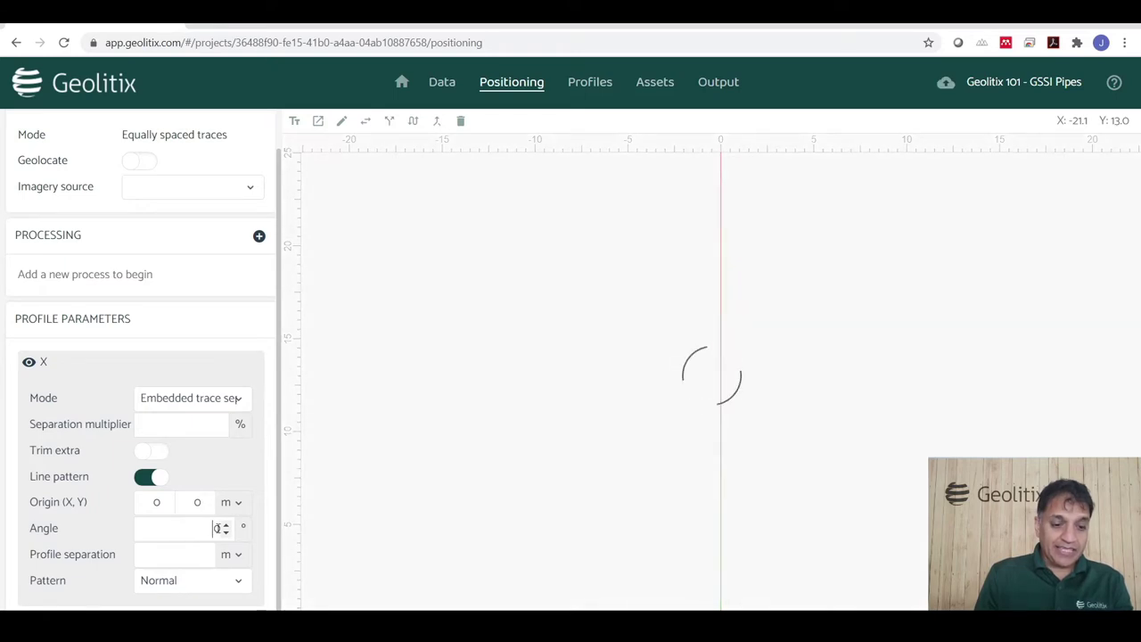
double_click(217, 527)
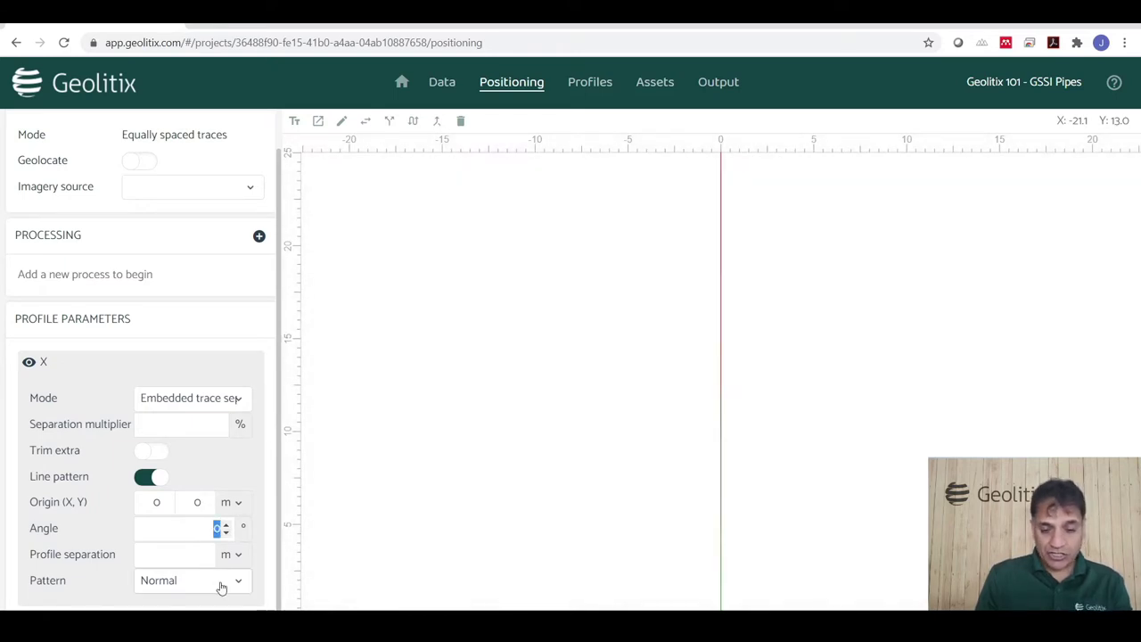
type("9")
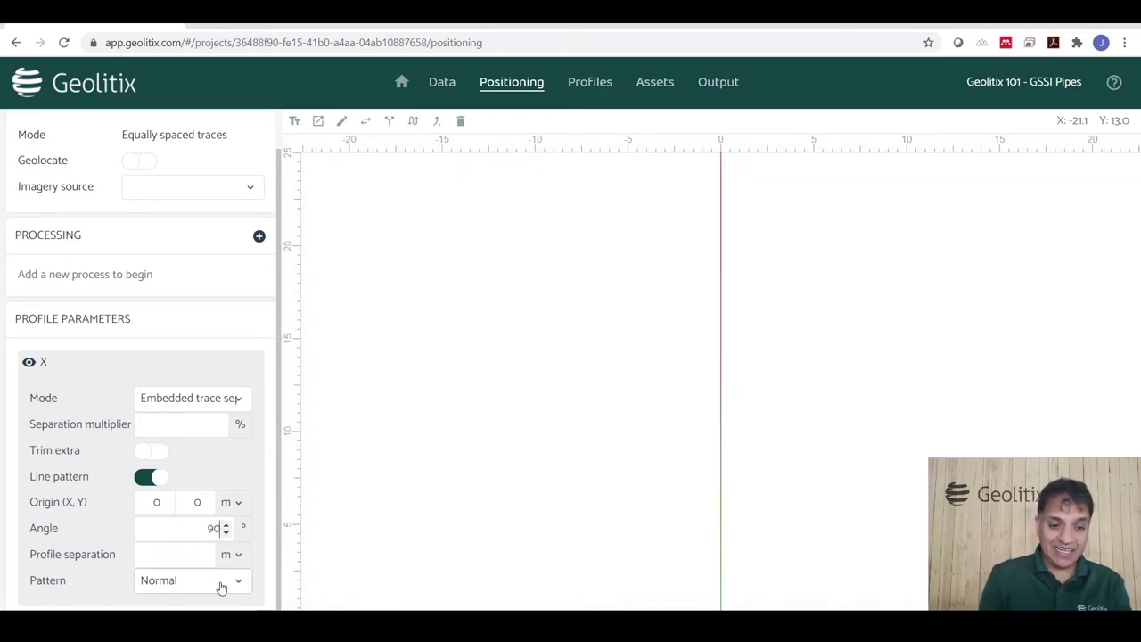
left_click(119, 553)
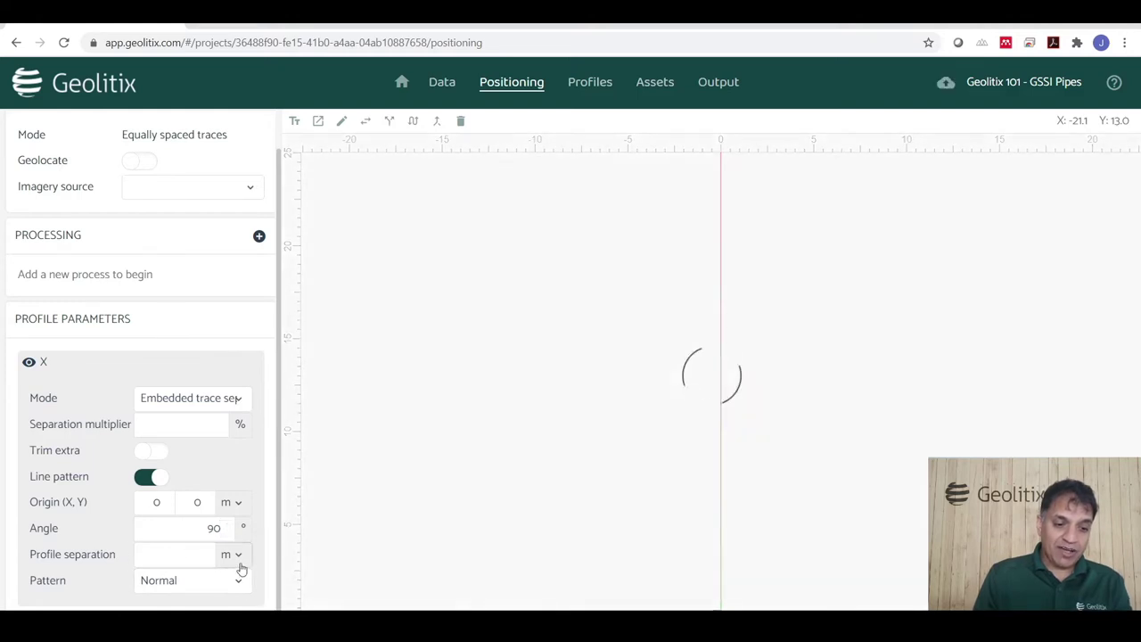
left_click(237, 558)
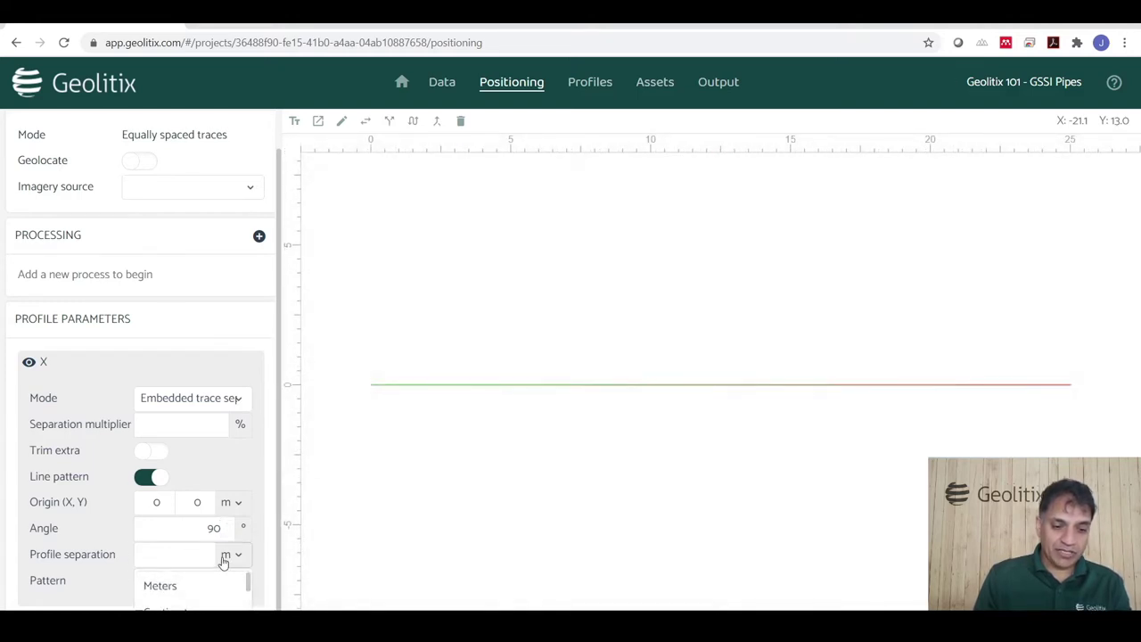
scroll(205, 588, "down", 2)
left_click(178, 600)
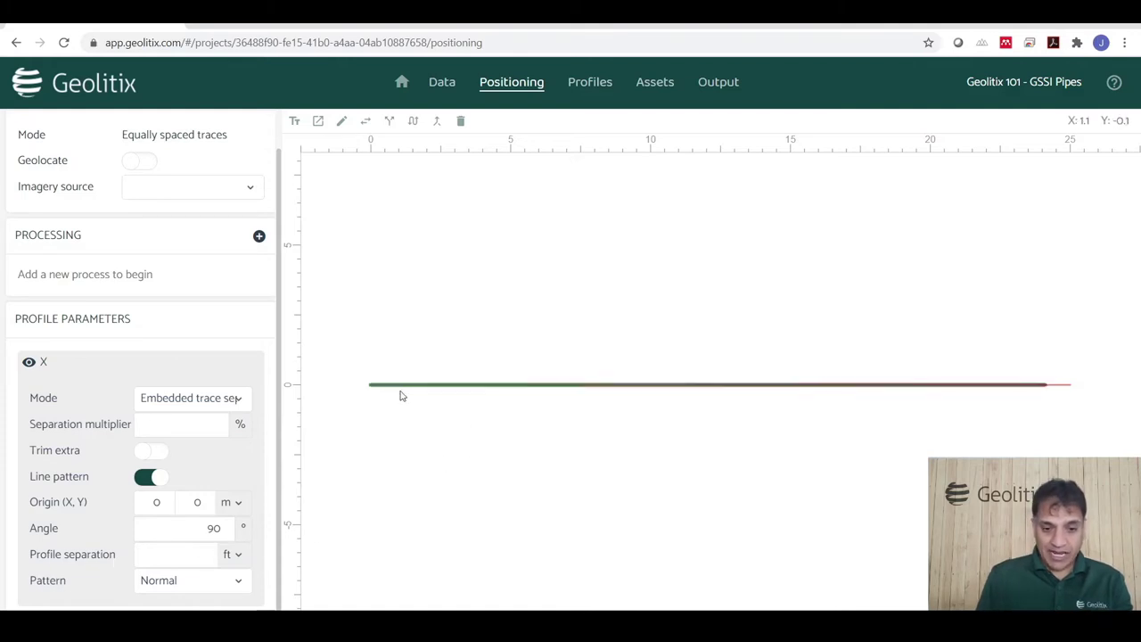
left_click(191, 559)
Set the profile separation to -1 ft, leaving the pattern on Normal.
type("-1")
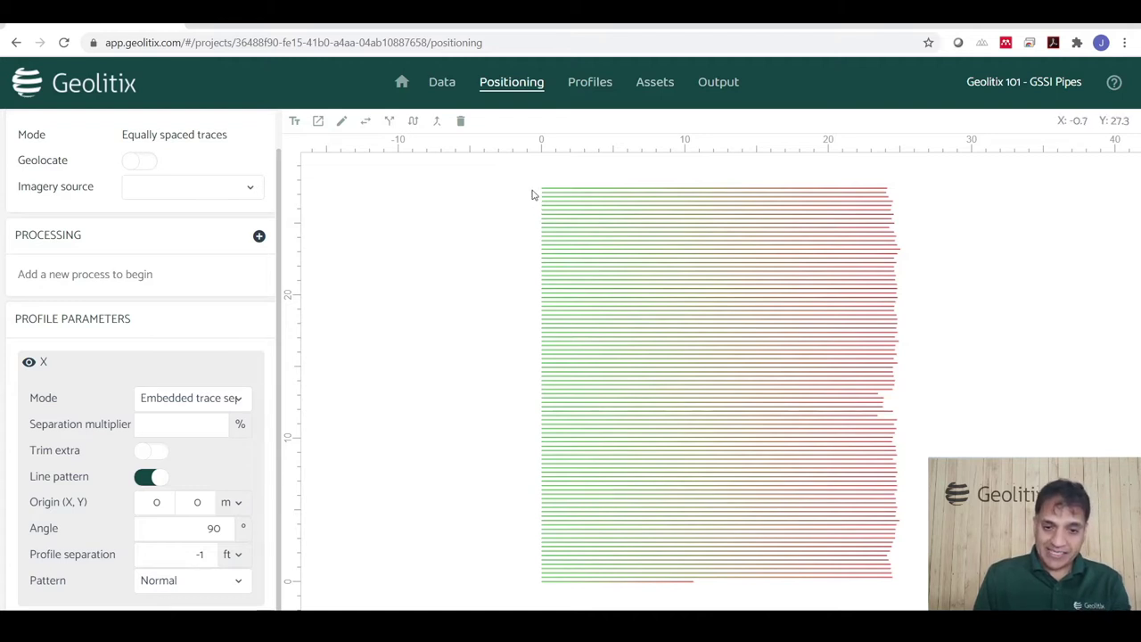
left_click(193, 581)
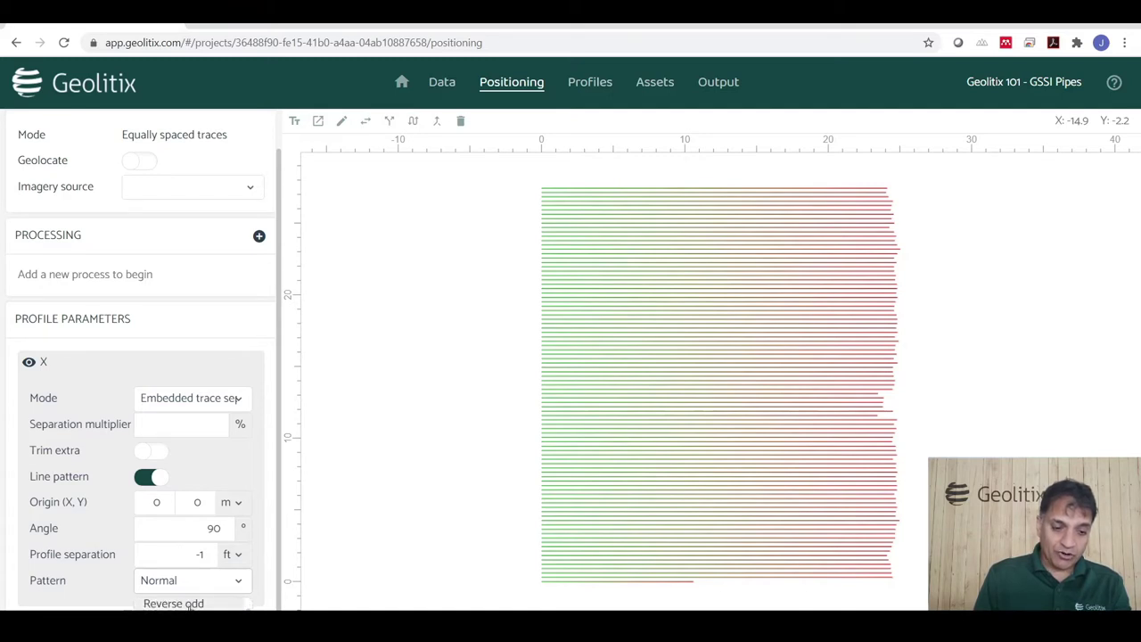
left_click(349, 528)
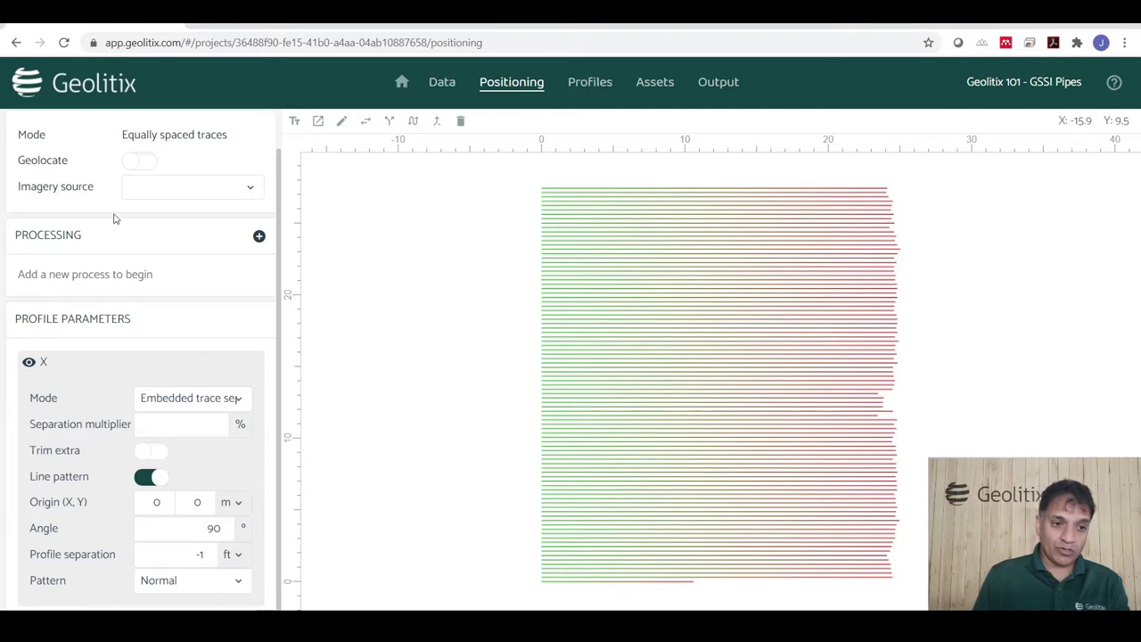
Turn on geolocation and enter latitude 45° 29' 59.7" N.
left_click(138, 162)
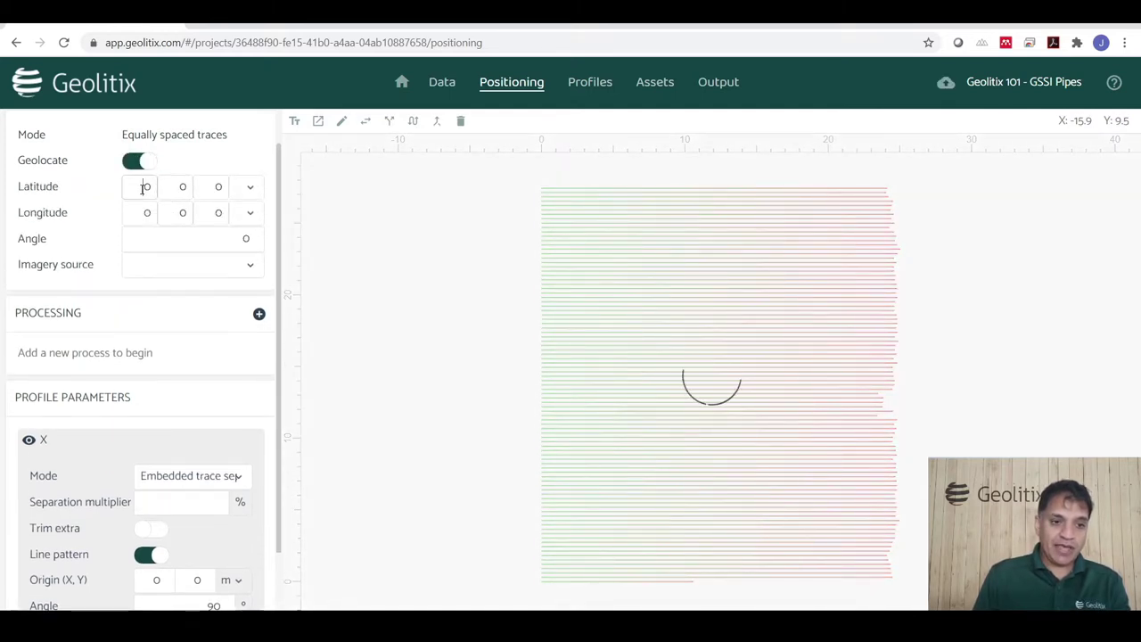
double_click(146, 187)
type("45")
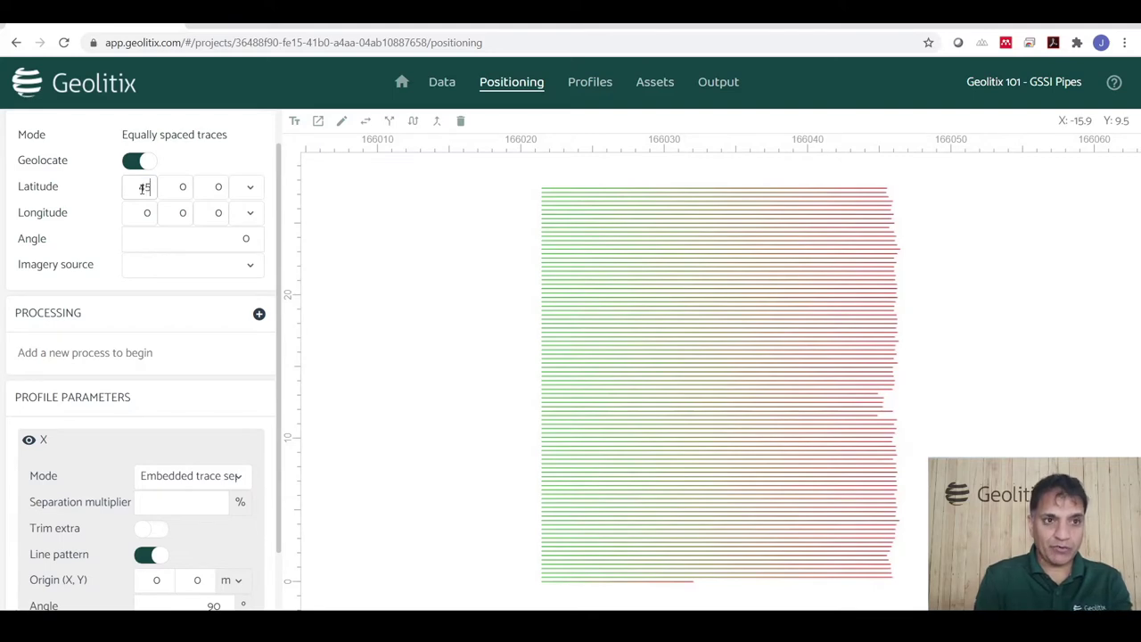
key("Tab")
type("29")
key("Tab")
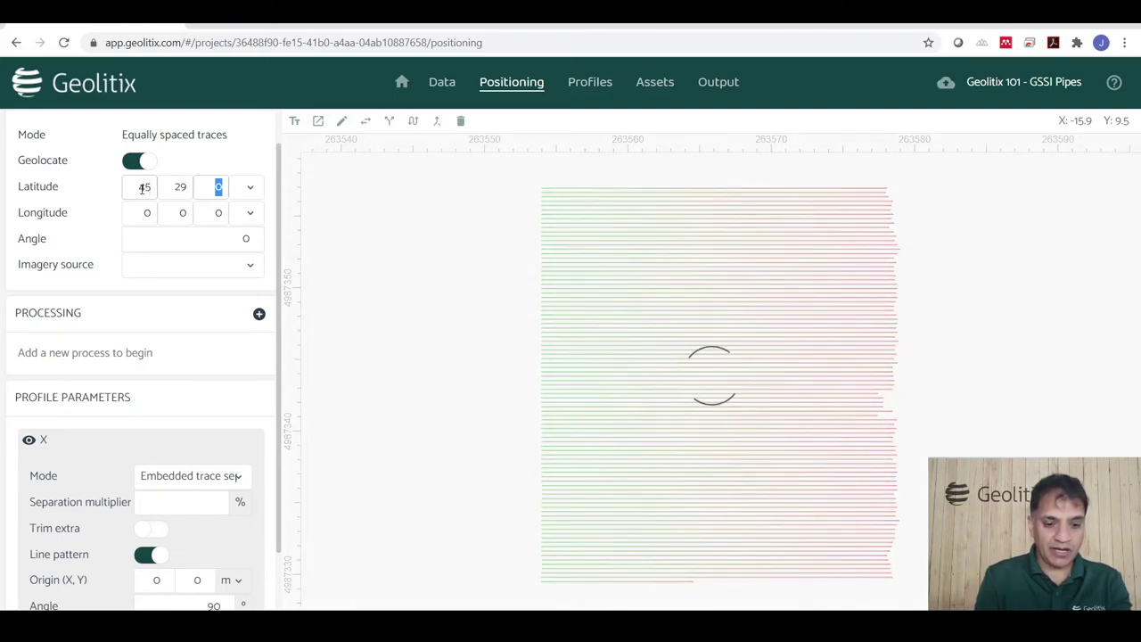
type("59.7")
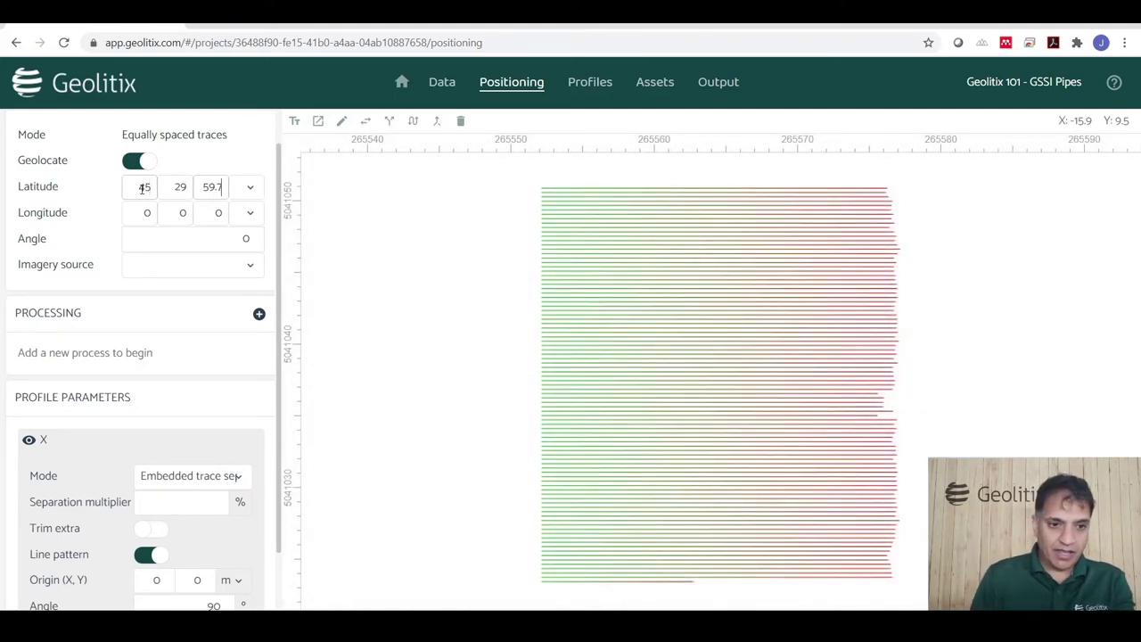
left_click(249, 188)
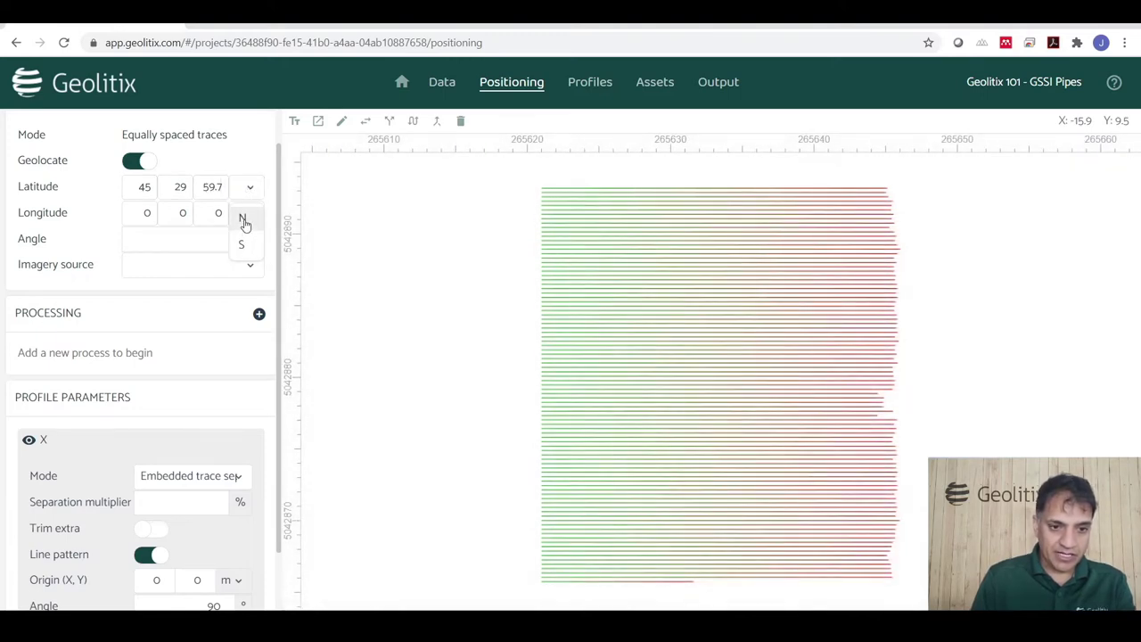
left_click(243, 221)
Enter longitude 122° 48' 36.4" W.
left_click(147, 214)
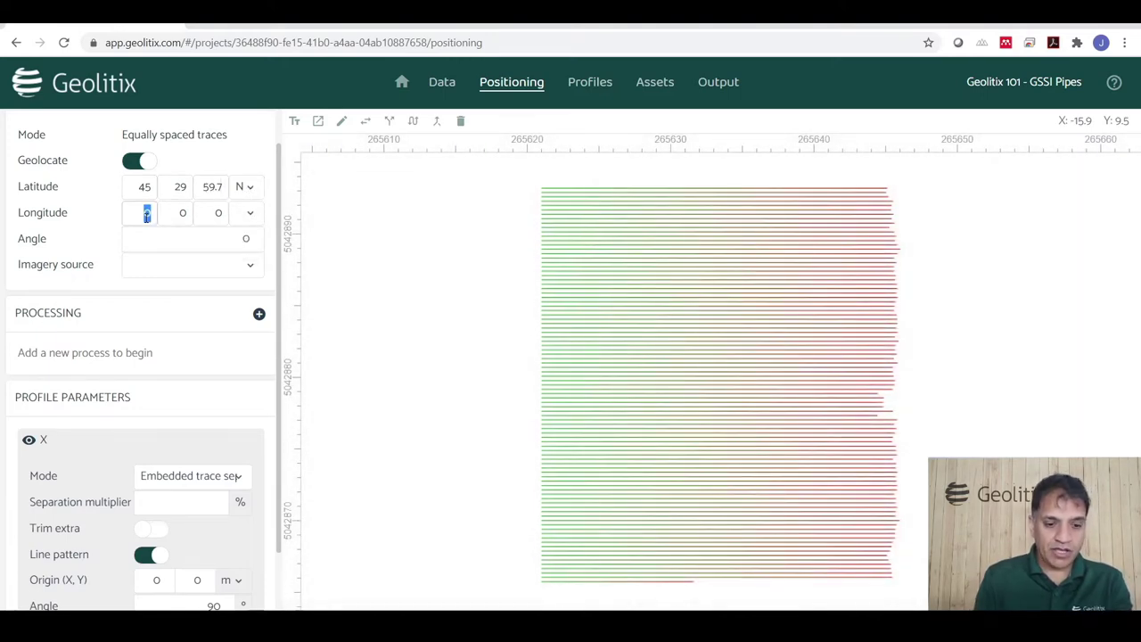
type("122")
key("Tab")
type("48")
key("Tab")
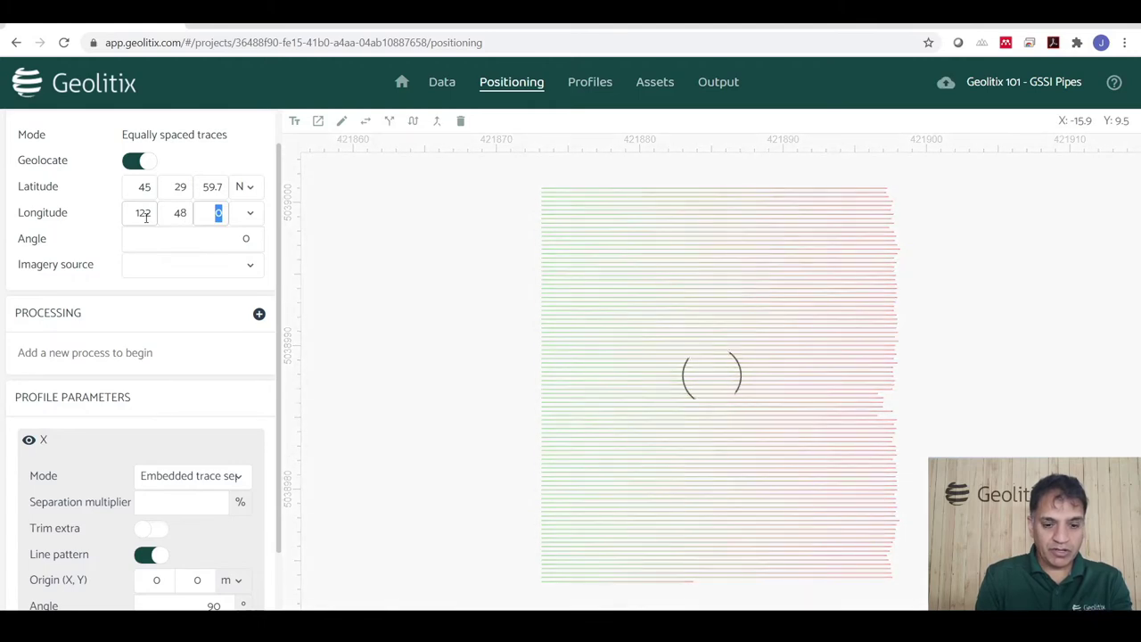
type("36.4")
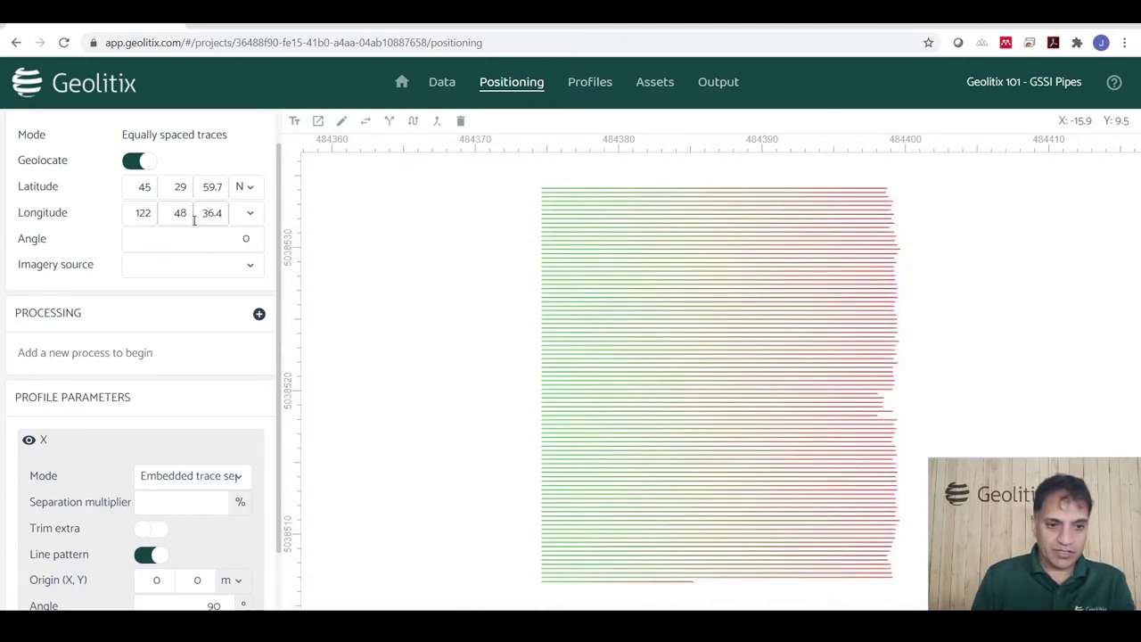
left_click(247, 217)
left_click(241, 244)
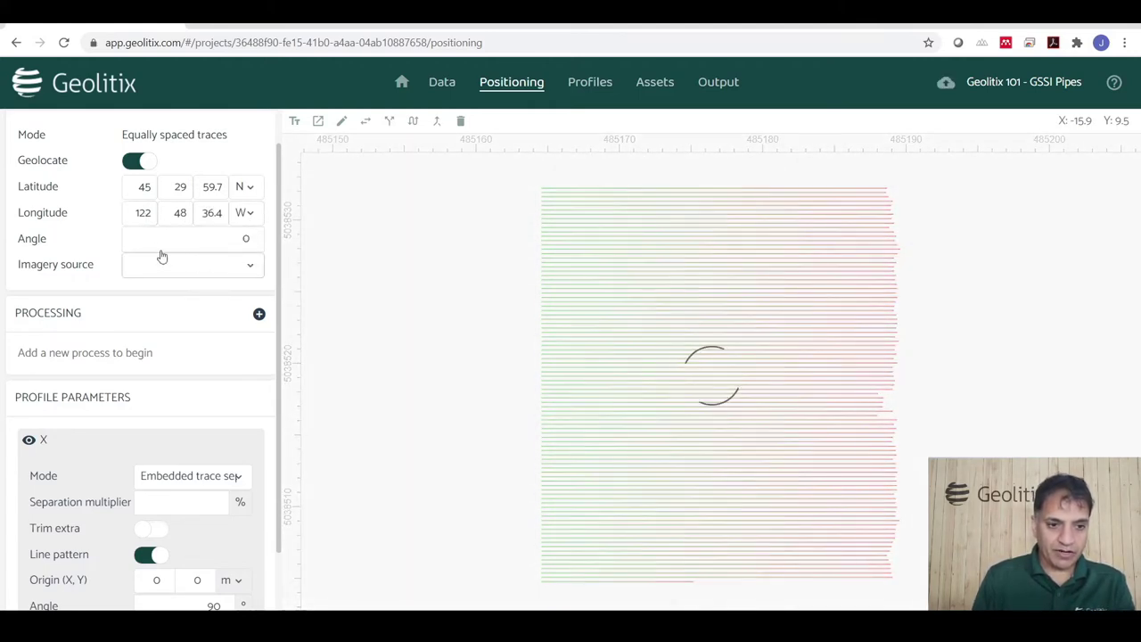
Set the survey grid angle to 340°.
left_click(200, 237)
type("13")
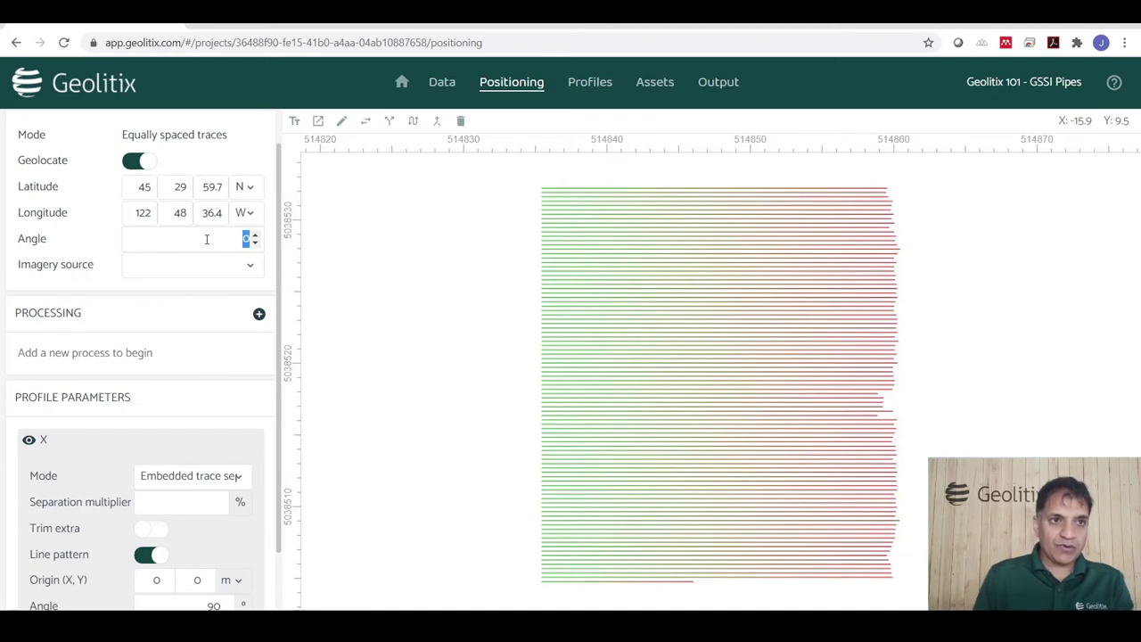
type("40")
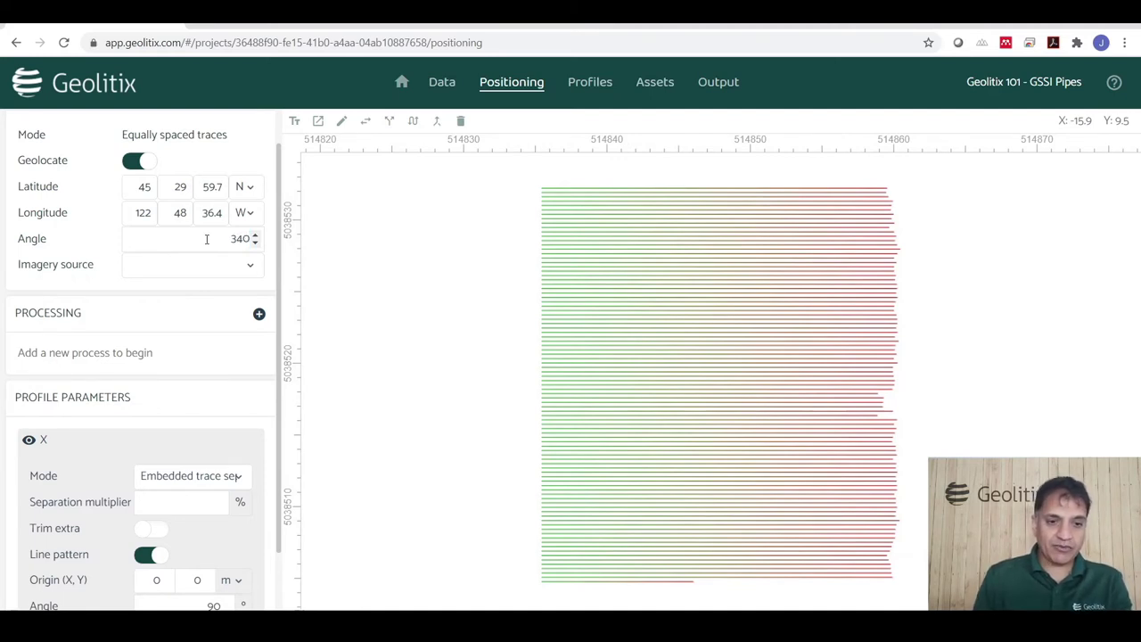
left_click(395, 223)
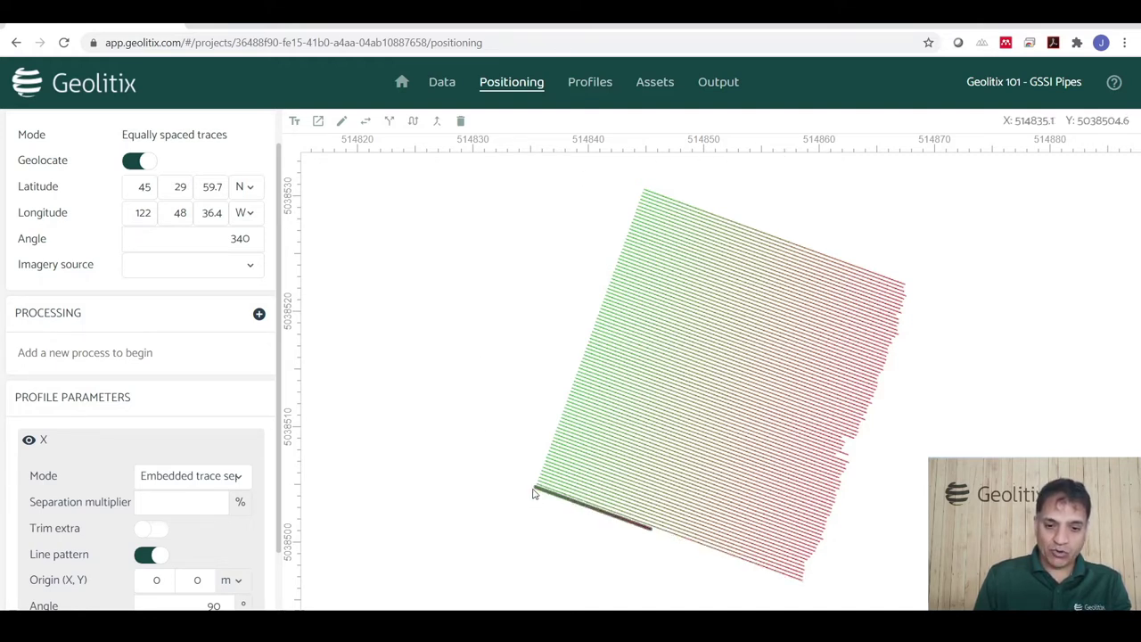
scroll(499, 299, "down", 1)
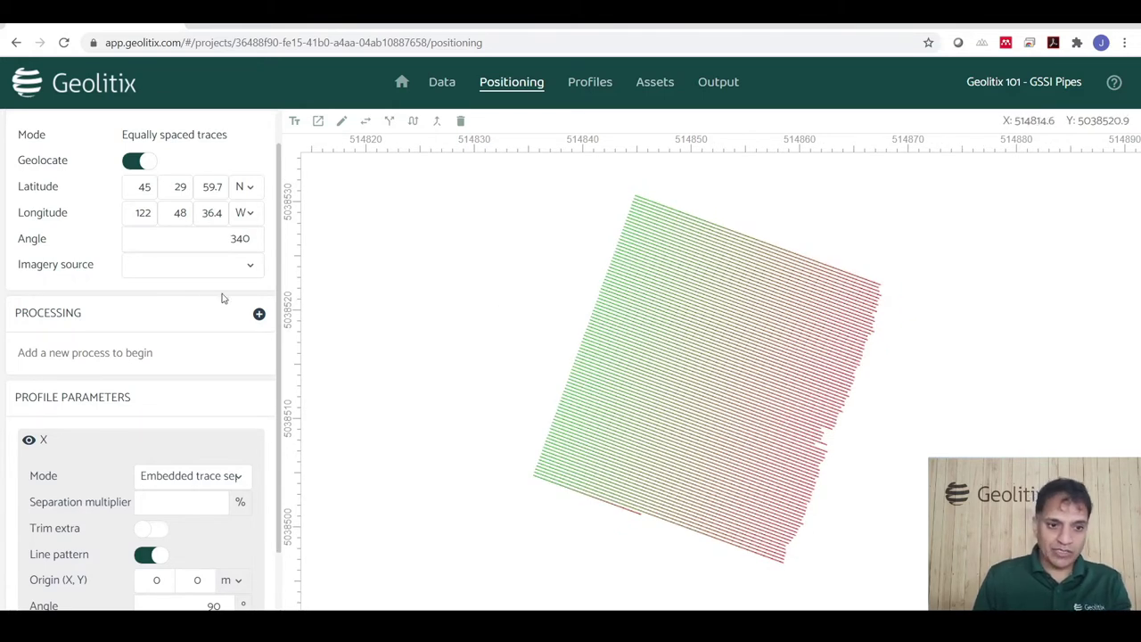
Switch the imagery source to Mapbox, inspect the grid over it, and select profile Utilities_X_075.
left_click(192, 271)
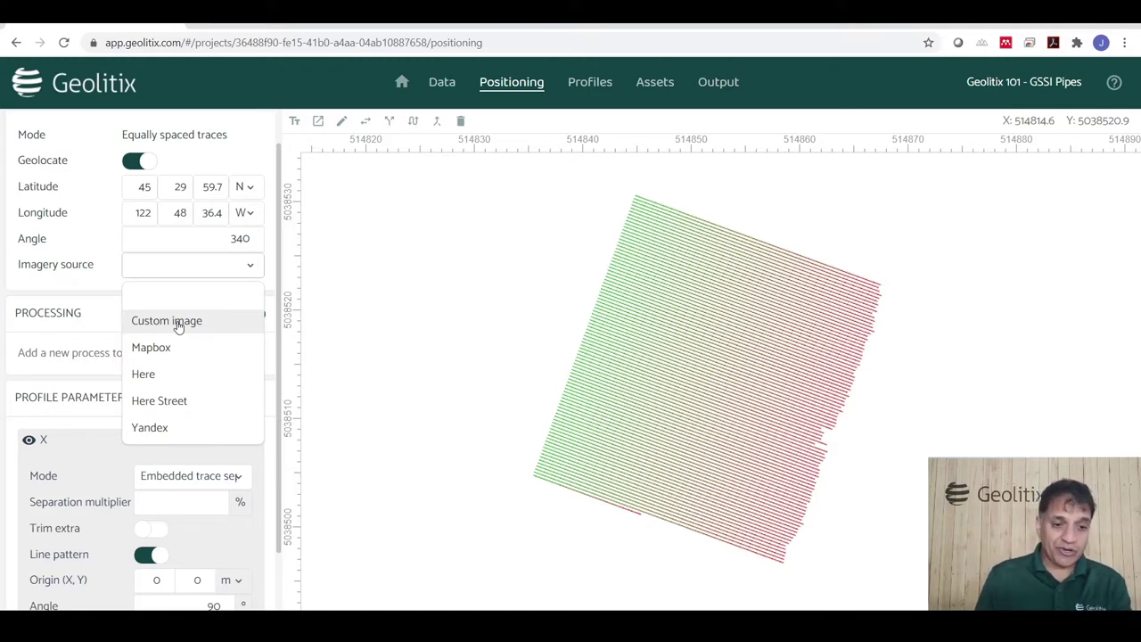
left_click(177, 348)
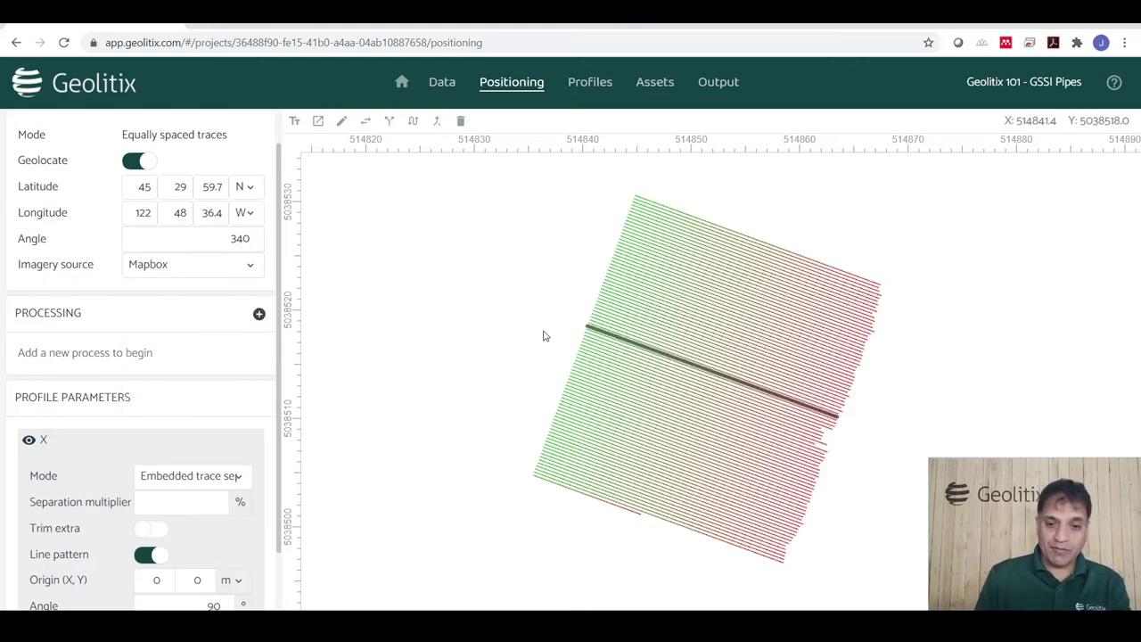
scroll(504, 302, "down", 1)
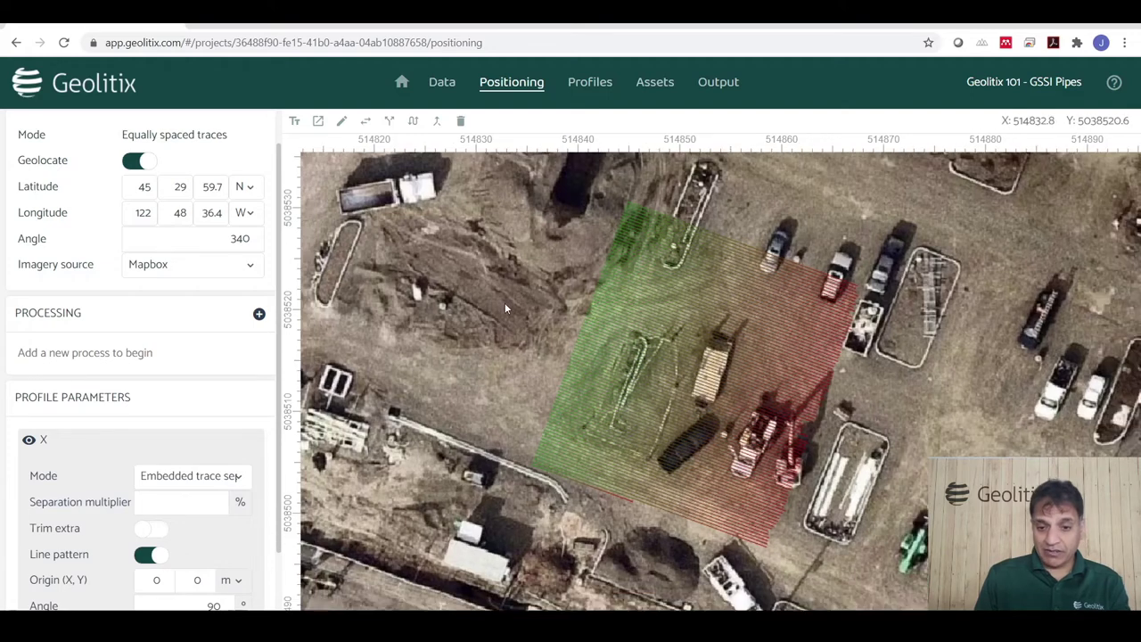
scroll(874, 477, "up", 1)
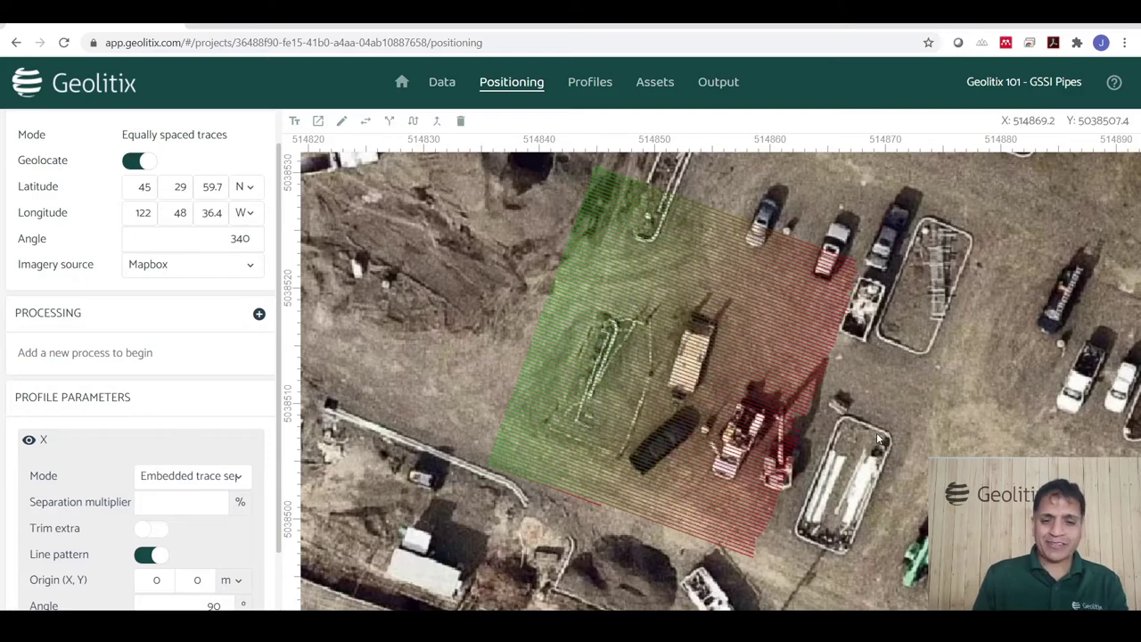
scroll(658, 436, "down", 3)
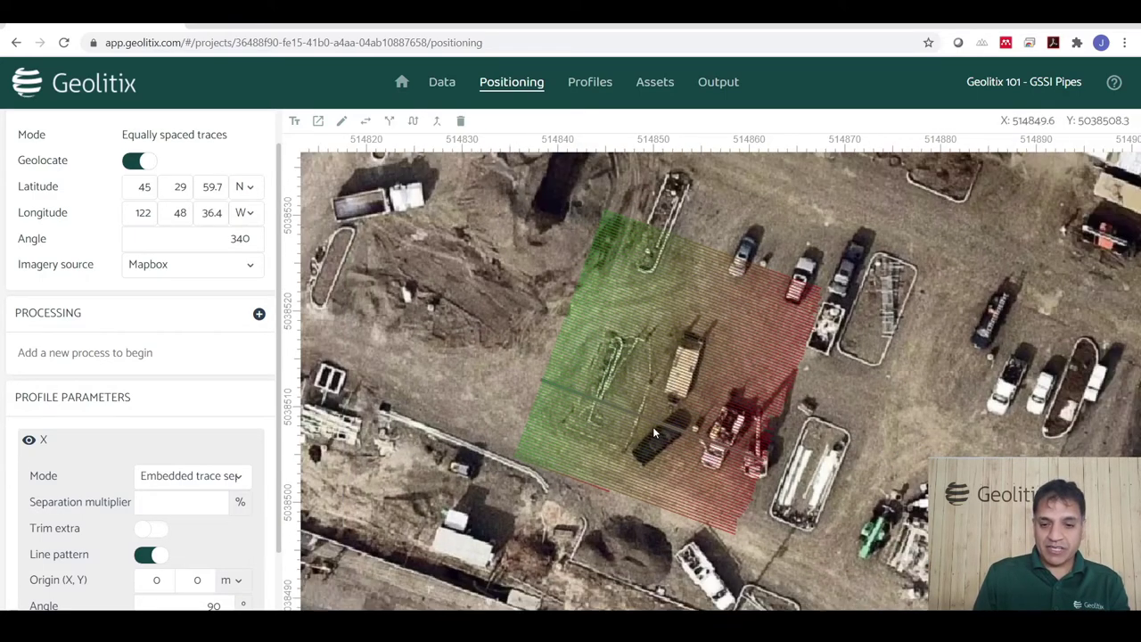
scroll(665, 453, "down", 1)
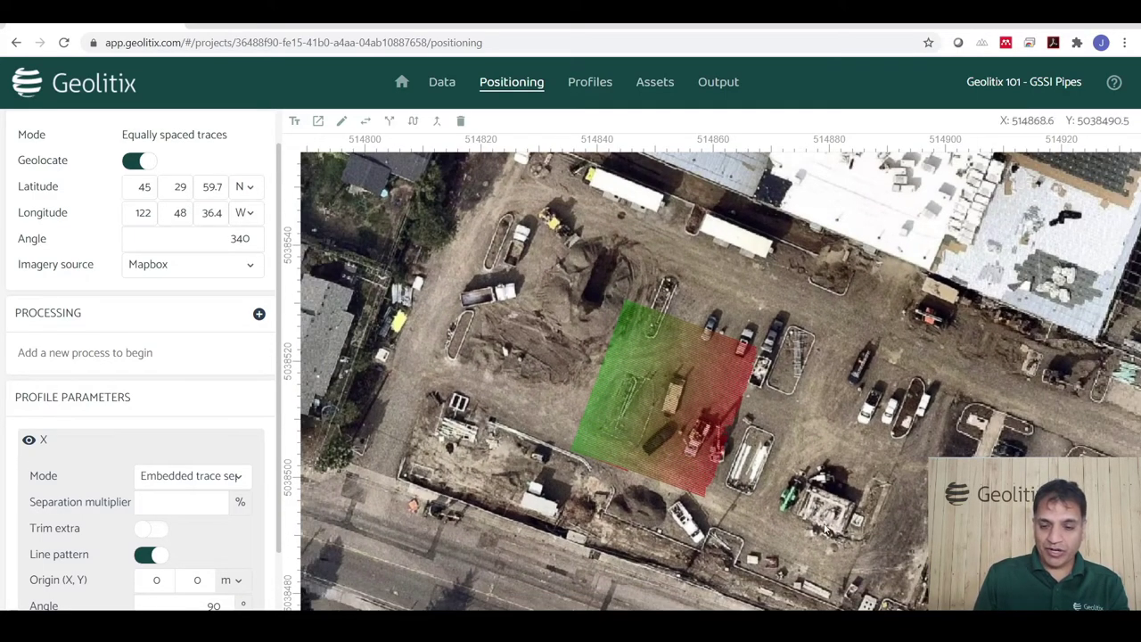
scroll(767, 446, "up", 1)
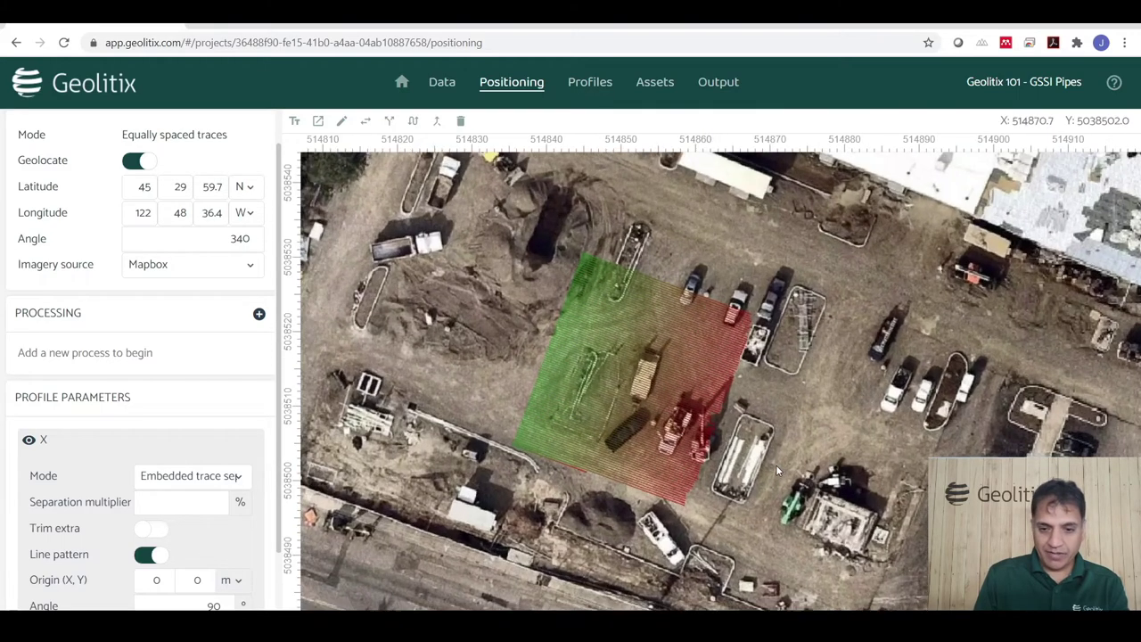
scroll(602, 508, "up", 1)
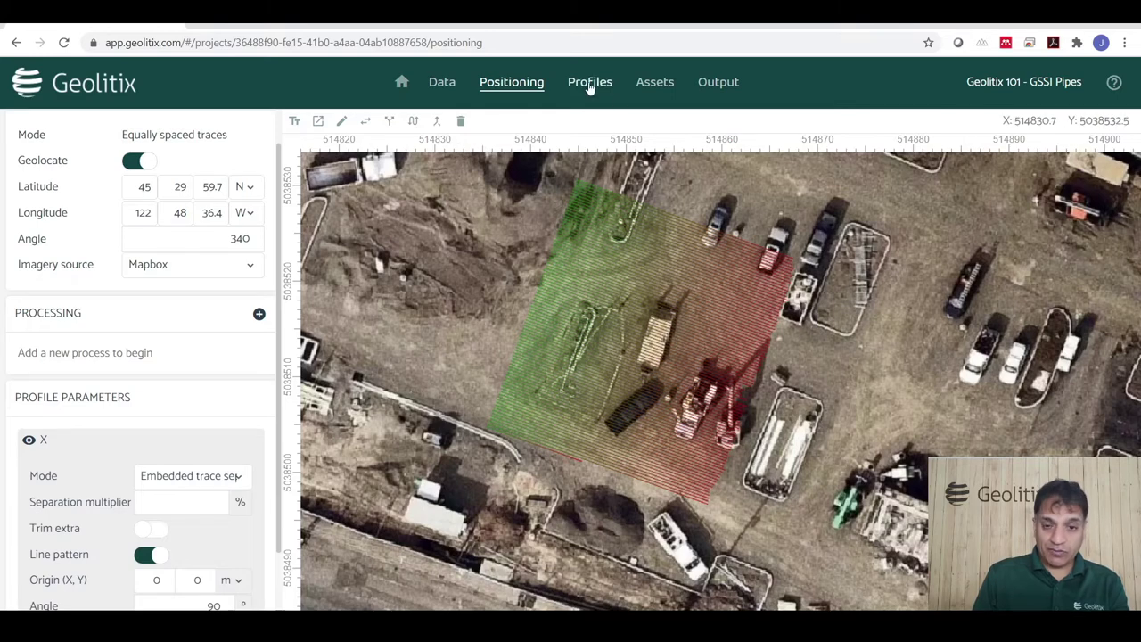
left_click(678, 270)
Open Utilities_X_075 for processing and apply a constant scale to boost weak reflections.
double_click(717, 284)
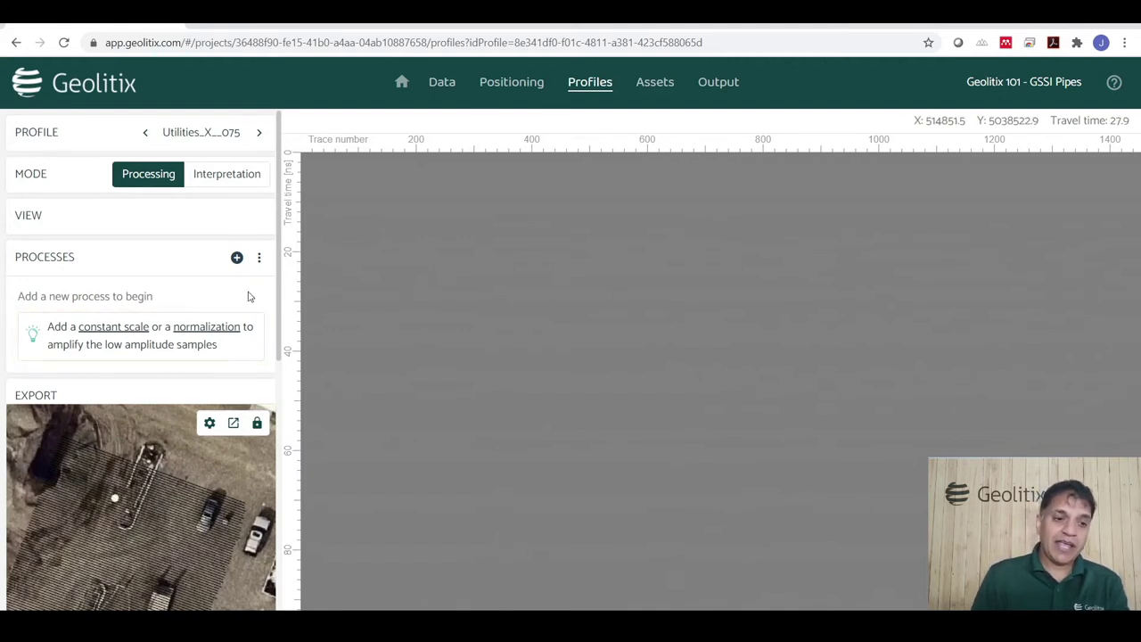
left_click(125, 328)
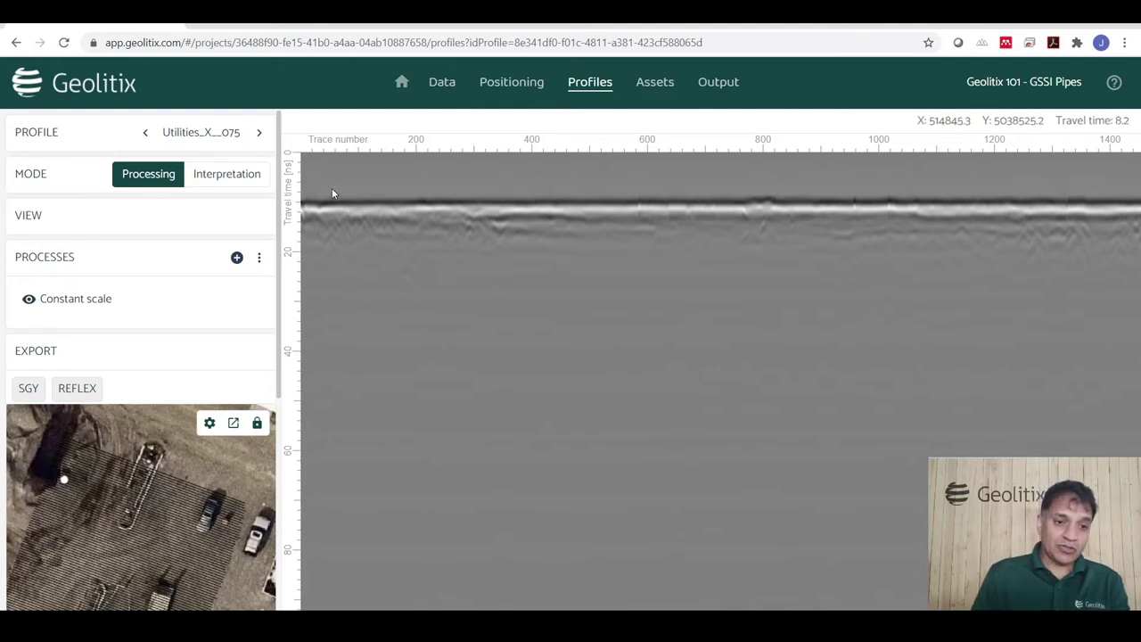
Add Time zero correction from the Time manipulation processes.
left_click(237, 256)
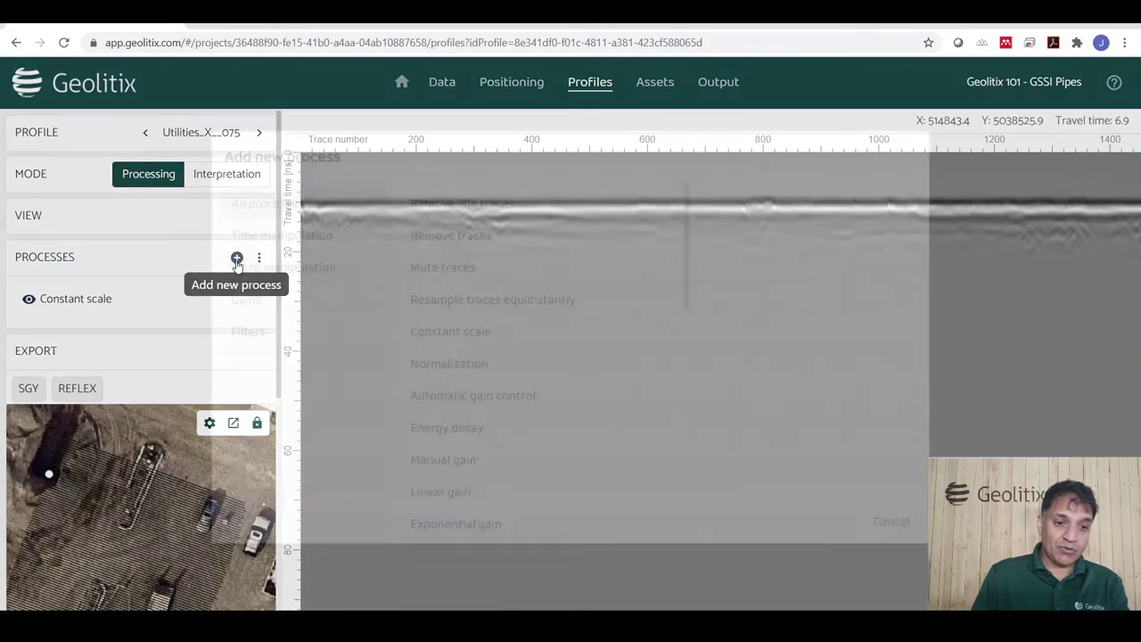
left_click(321, 242)
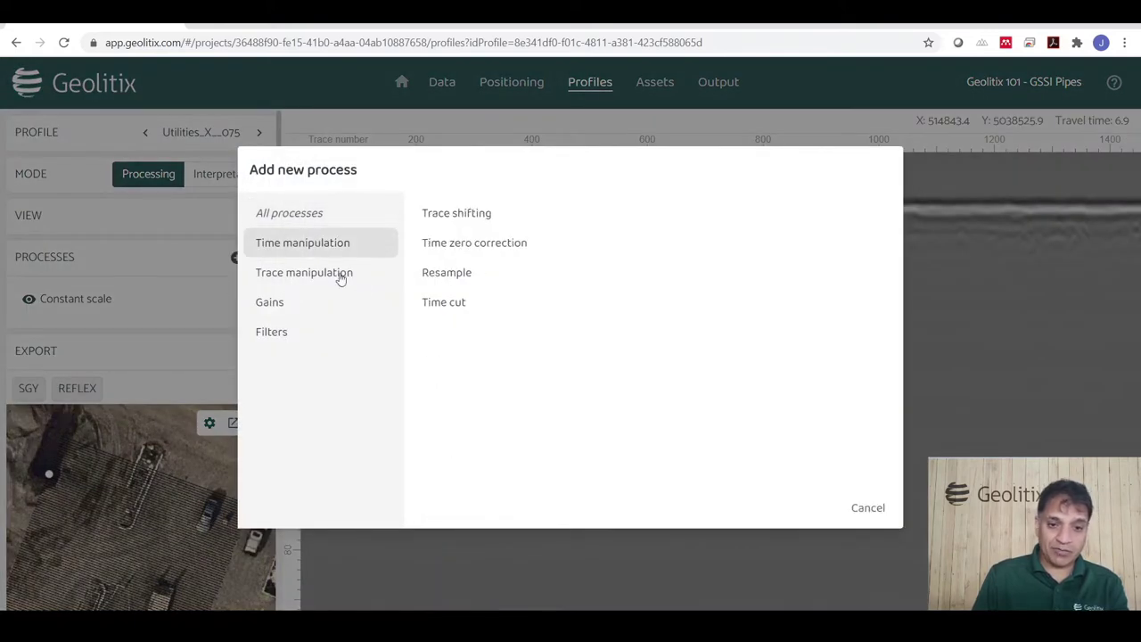
left_click(495, 251)
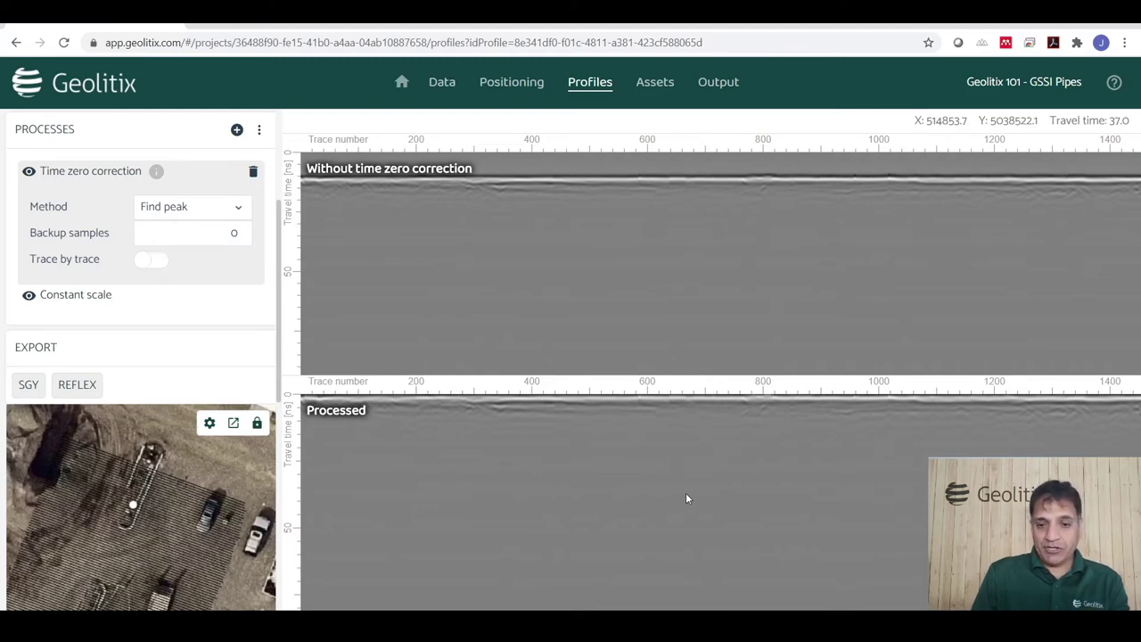
Add the Energy decay gain process to the profile.
left_click(237, 129)
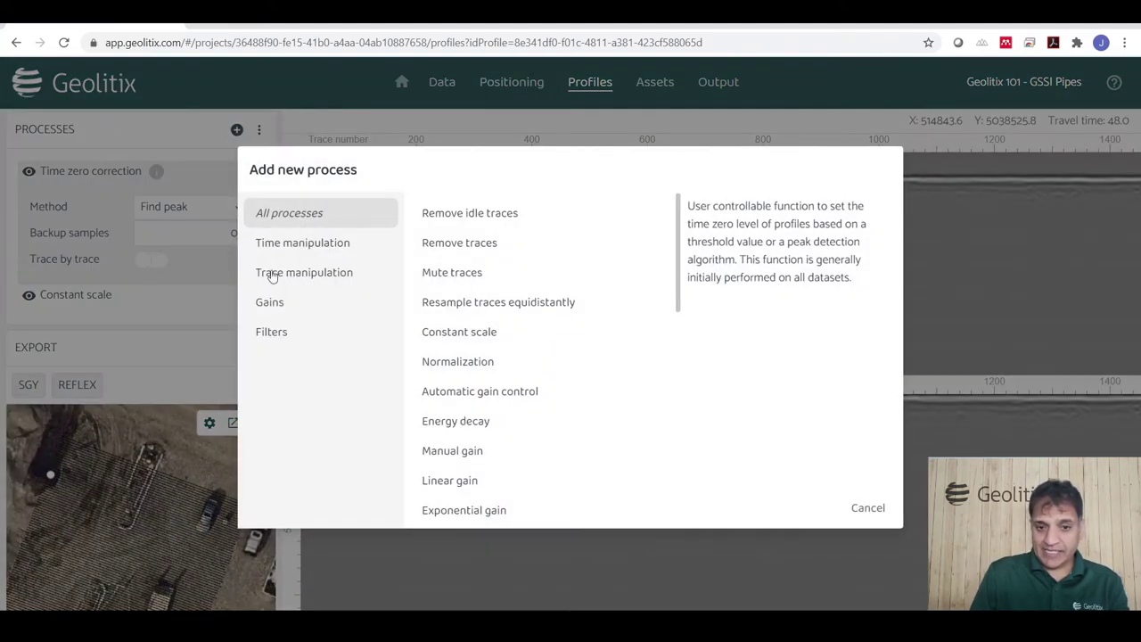
left_click(274, 303)
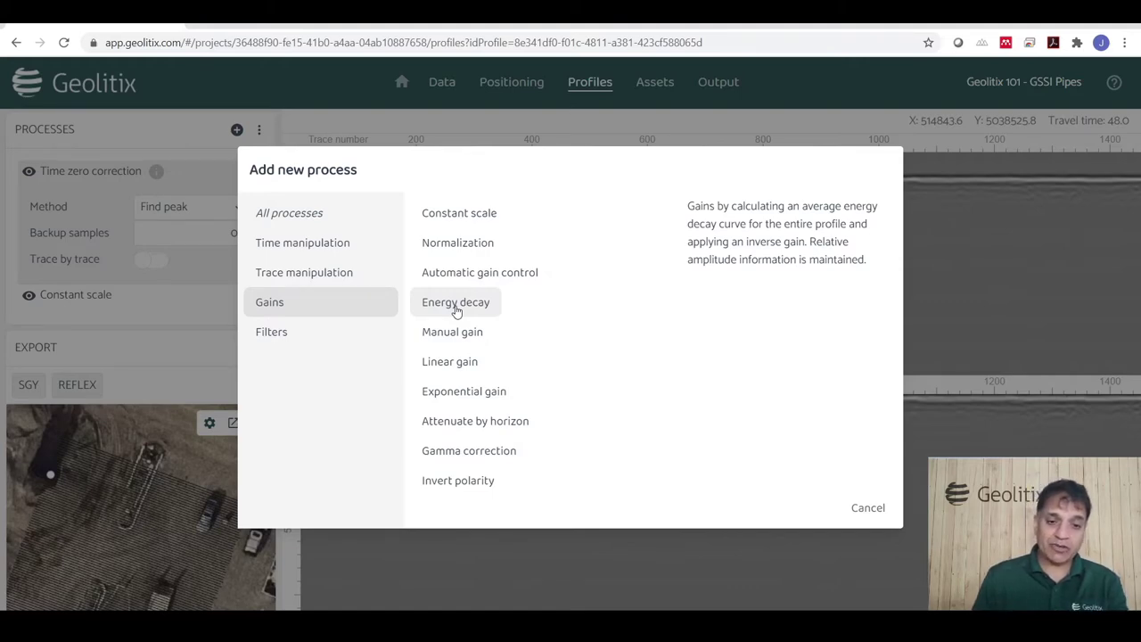
left_click(455, 304)
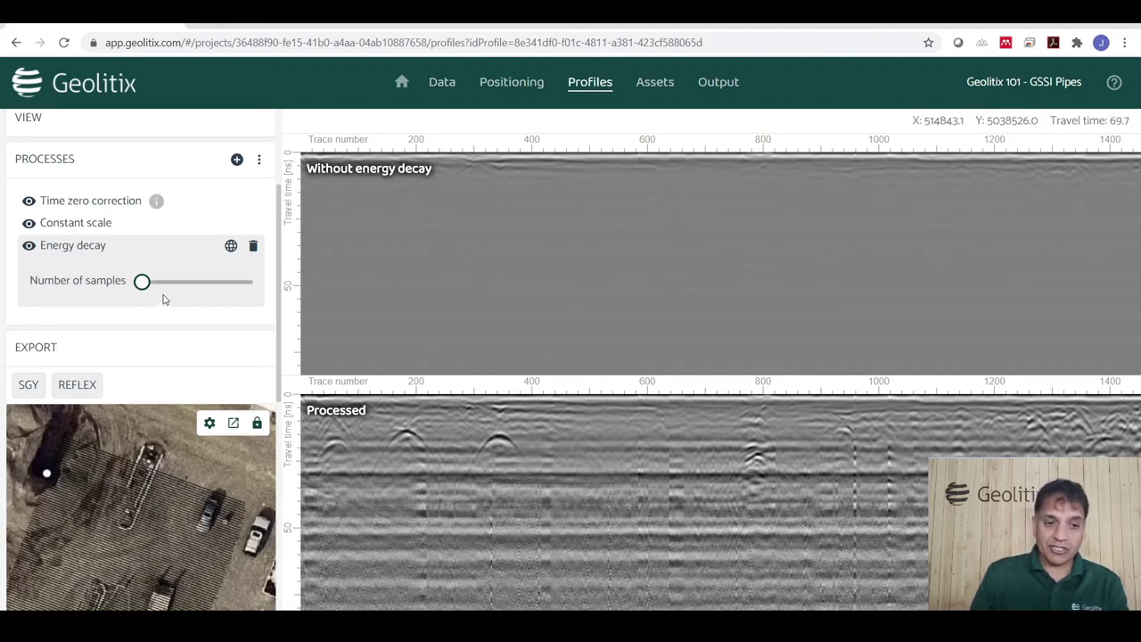
Raise the Energy decay gain's number of samples to 11.
left_click_drag(142, 282, 193, 282)
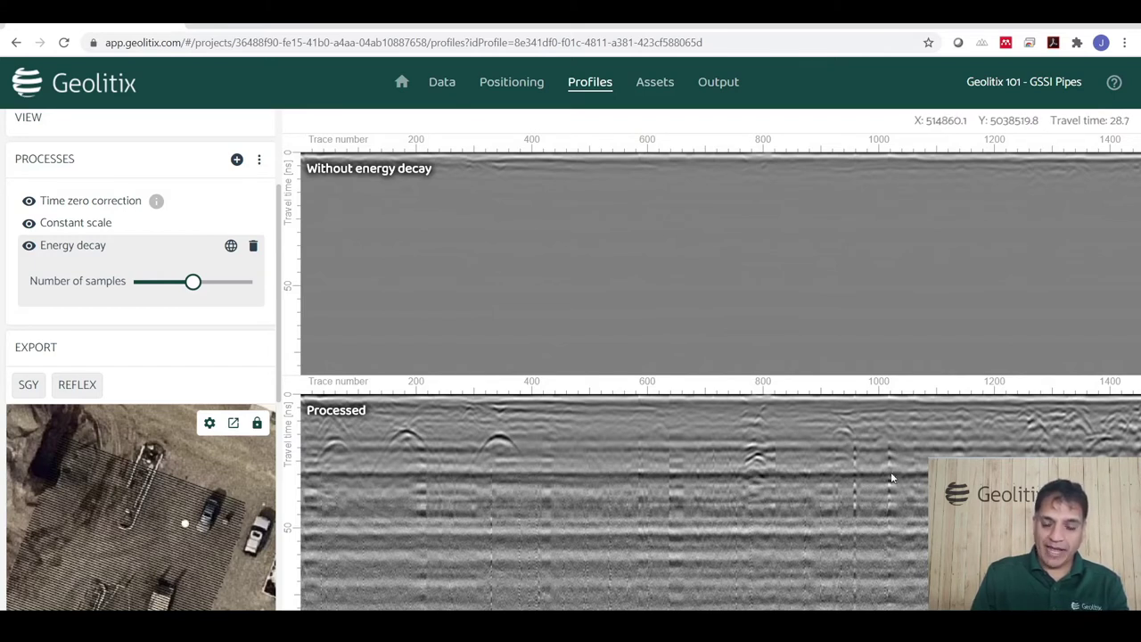
Add the Background subtraction filter with a traces window of about 150.
left_click(237, 161)
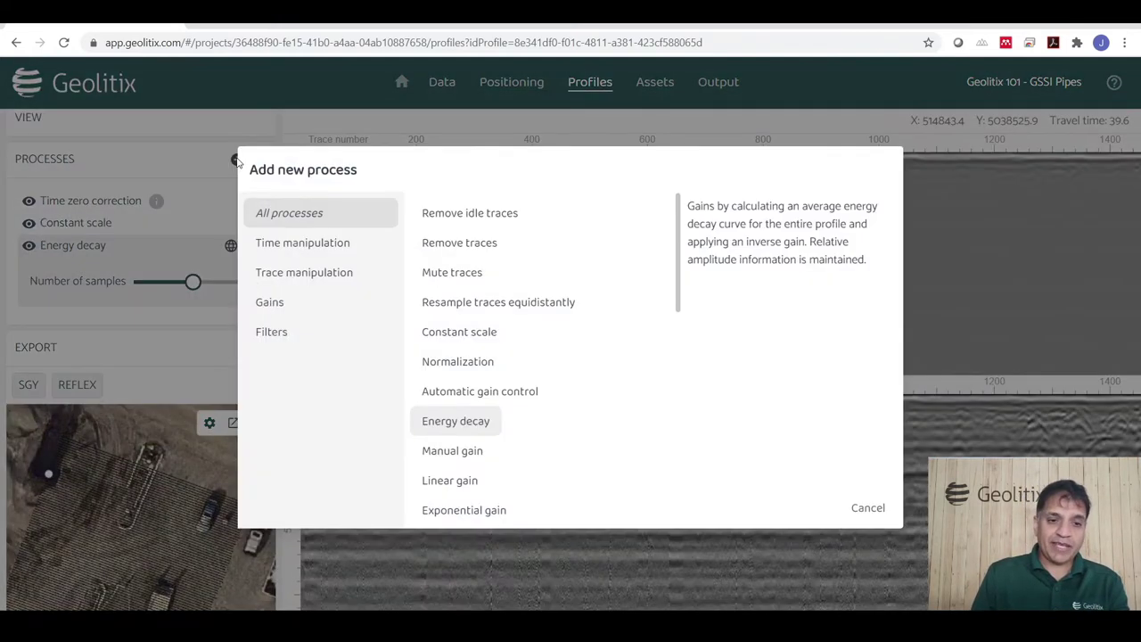
left_click(263, 333)
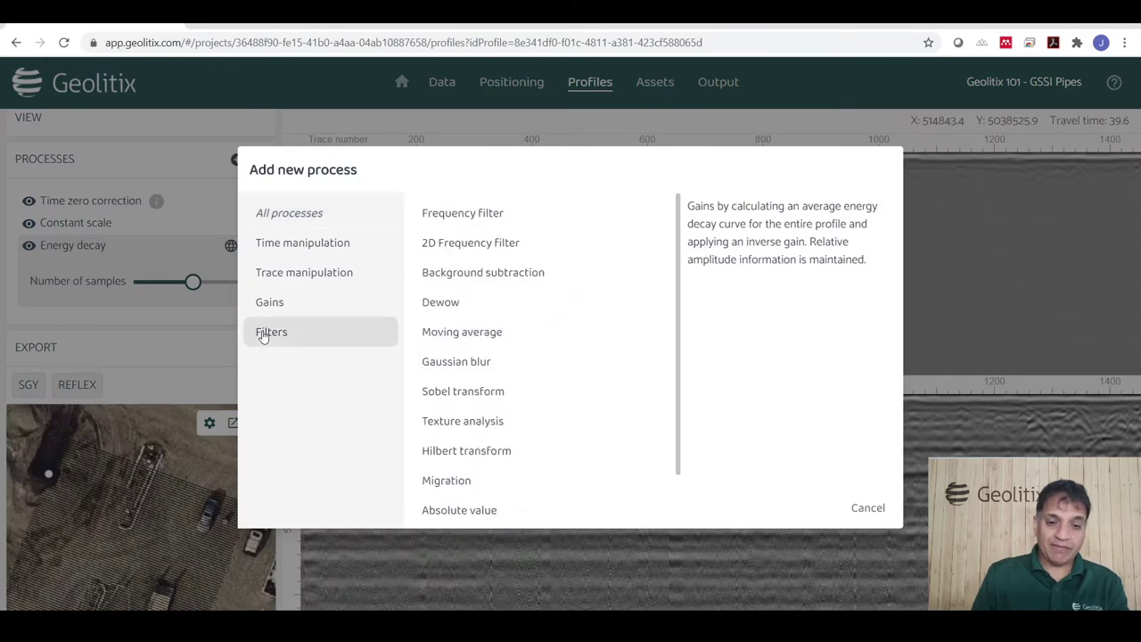
left_click(471, 283)
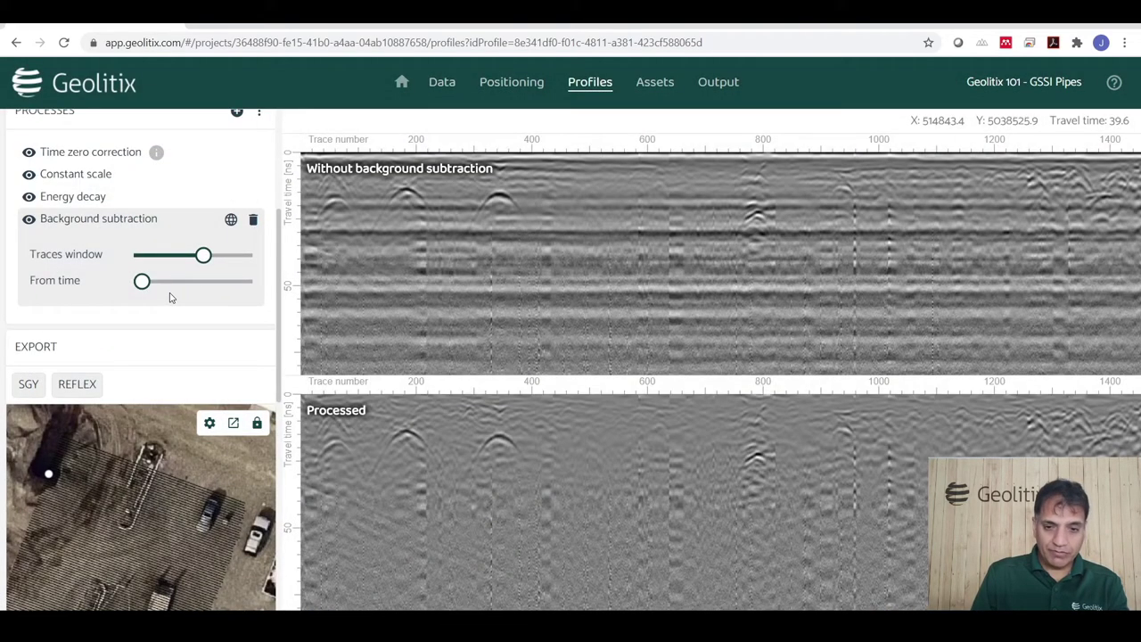
mouse_move(214, 260)
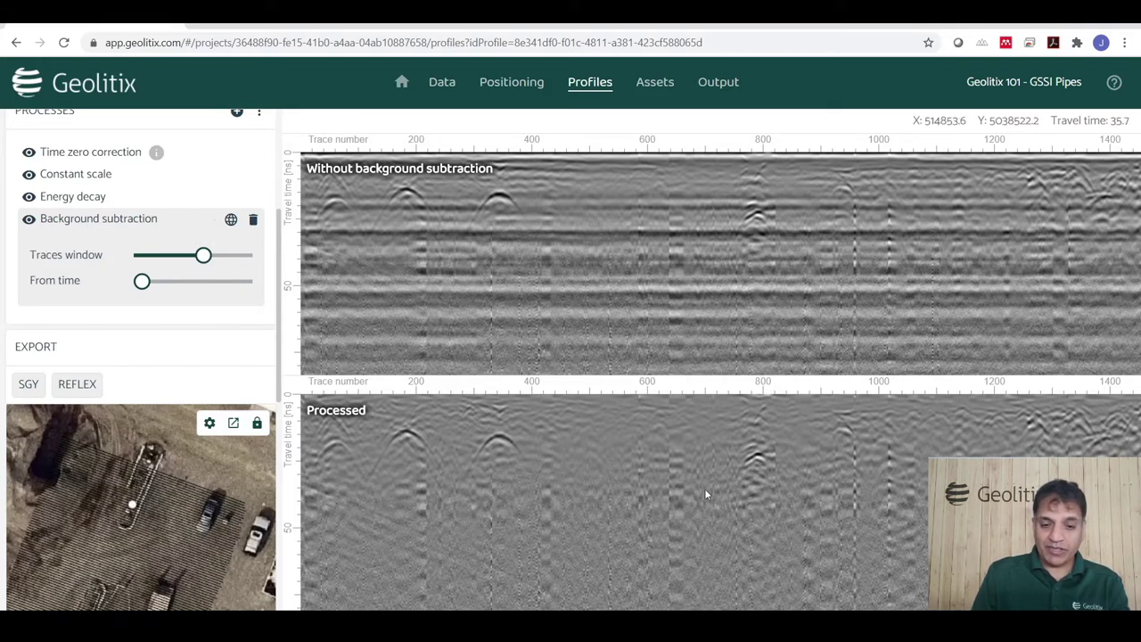
left_click_drag(204, 254, 212, 256)
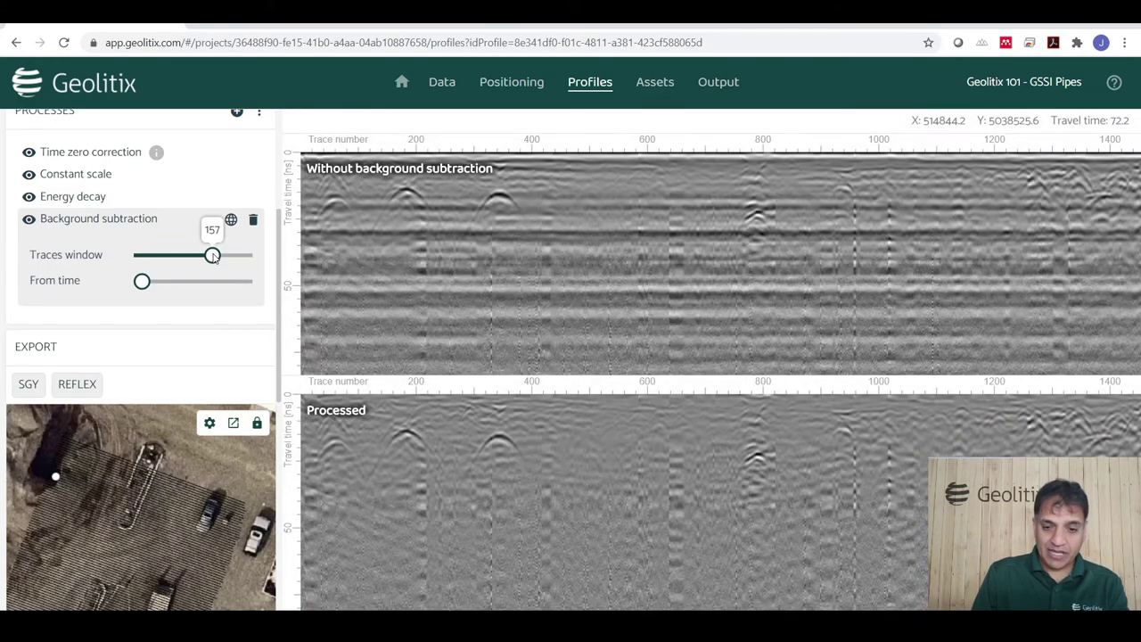
left_click_drag(213, 256, 208, 256)
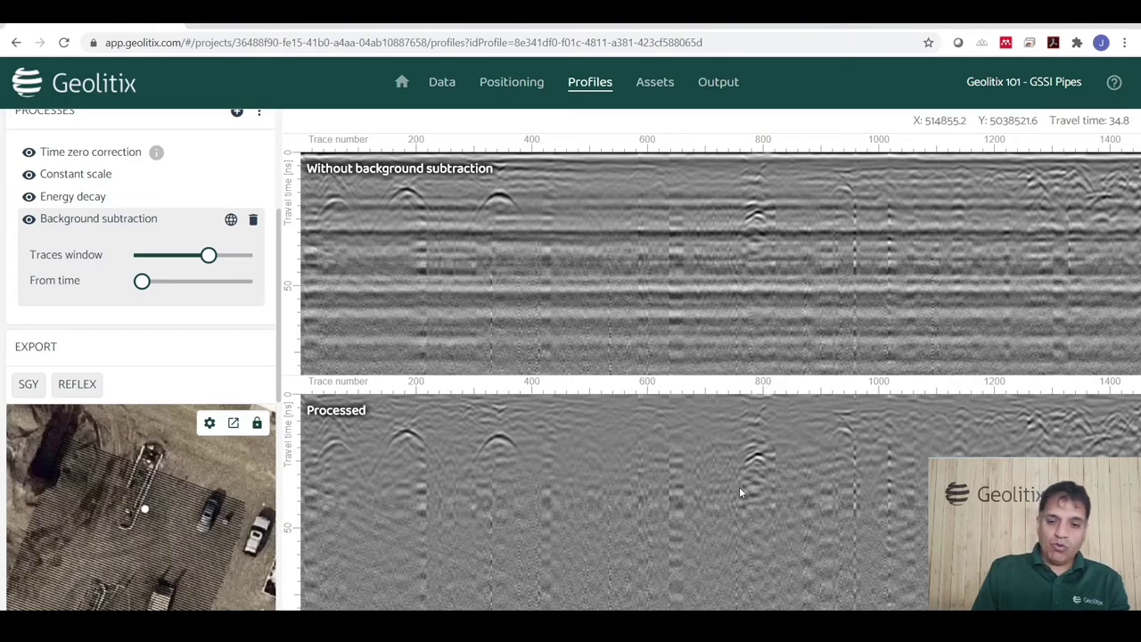
left_click(237, 112)
Add a Time cut that removes the profile below about 62 ns.
left_click(303, 242)
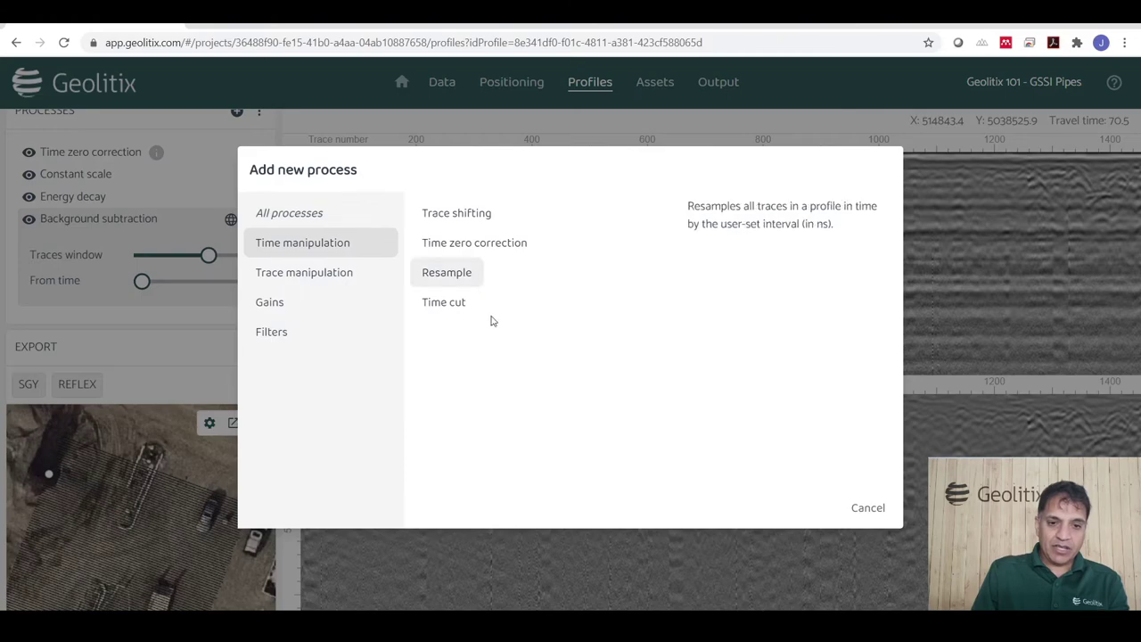
left_click(450, 303)
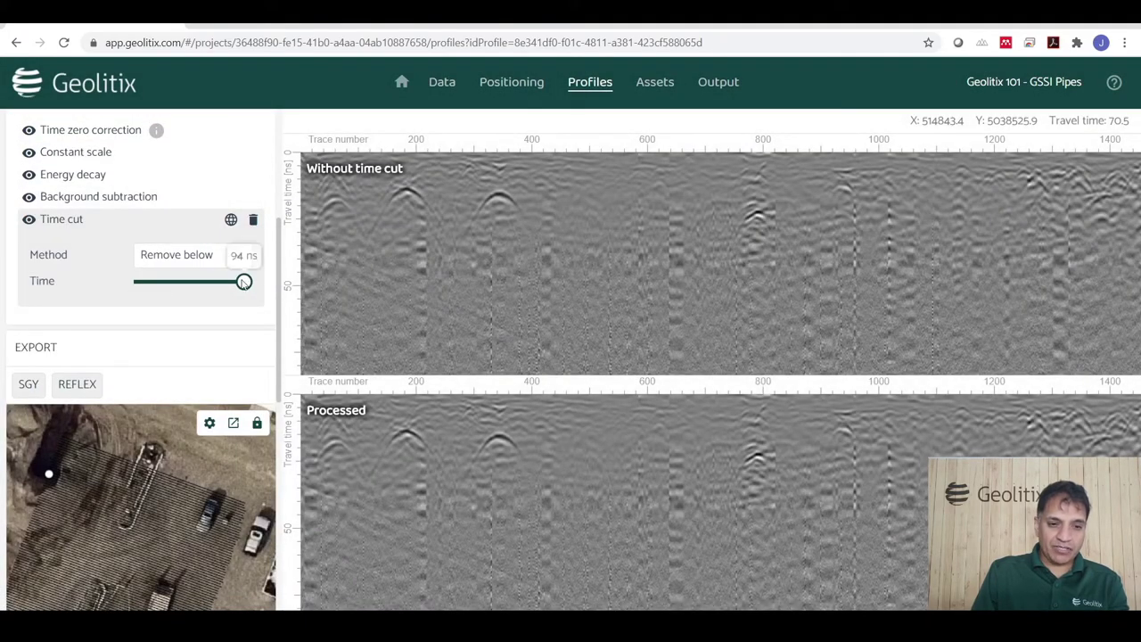
left_click_drag(246, 284, 179, 284)
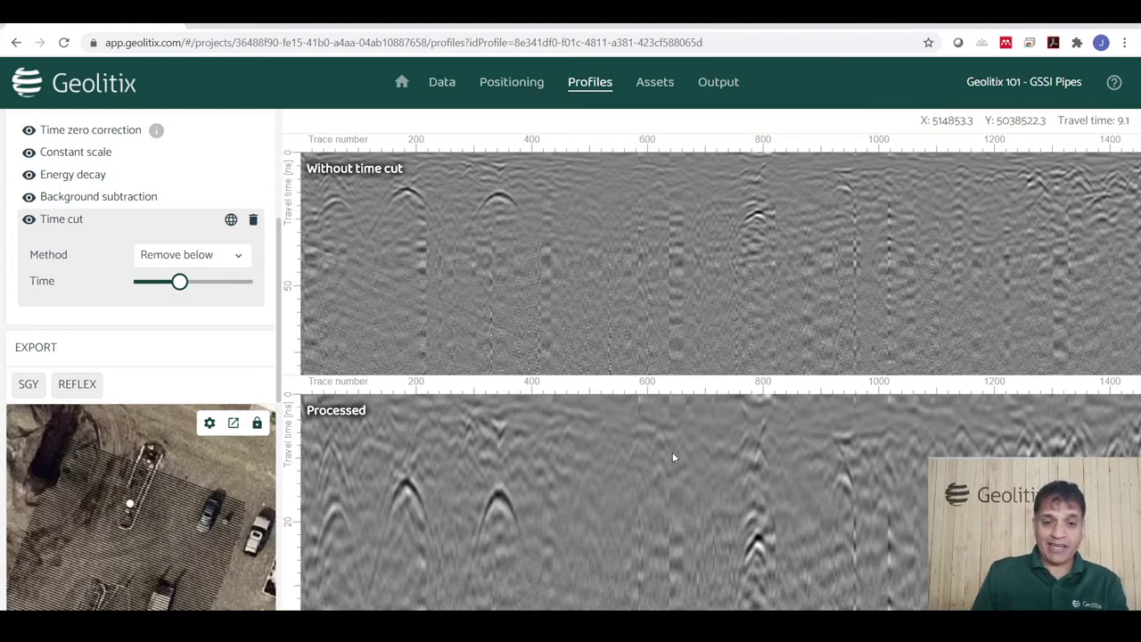
scroll(219, 277, "up", 4)
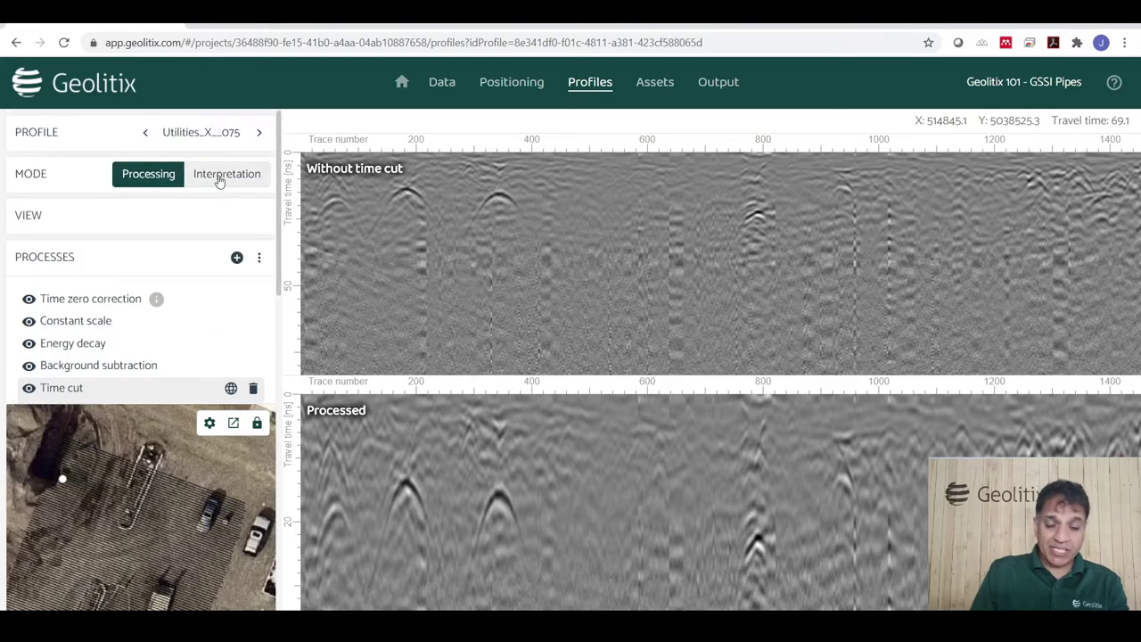
Switch to Interpretation mode and place a velocity-estimation hyperbola on the radargram.
left_click(219, 177)
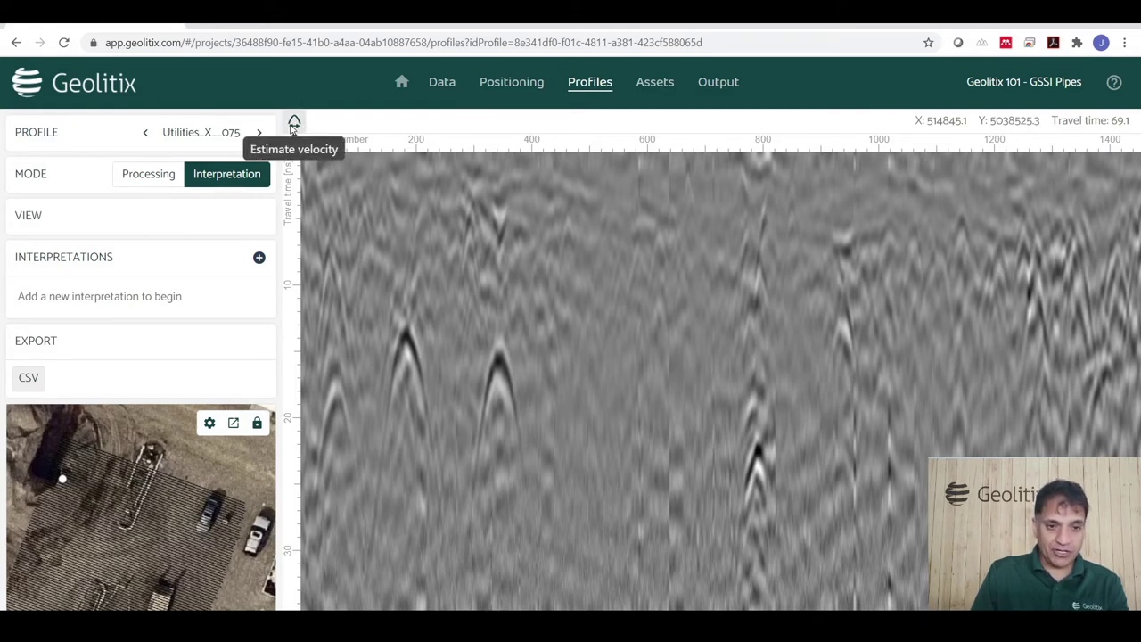
left_click(294, 125)
left_click(484, 357)
Fit the hyperbola to a pipe diffraction and assign the 0.082 velocity to the project.
left_click_drag(484, 356, 500, 361)
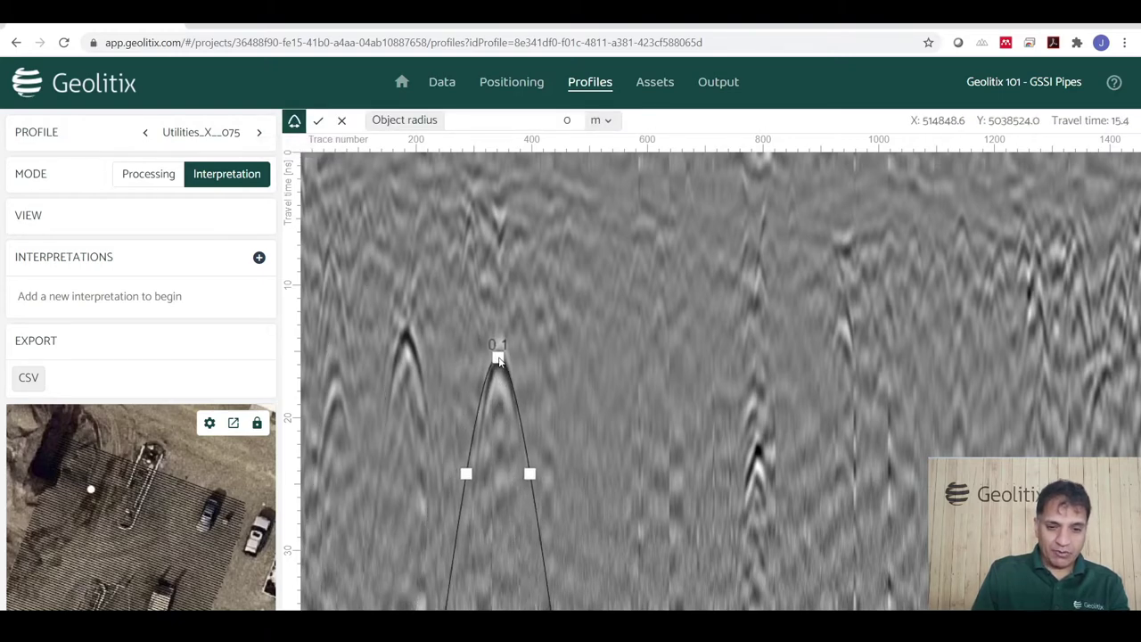
scroll(496, 385, "up", 5)
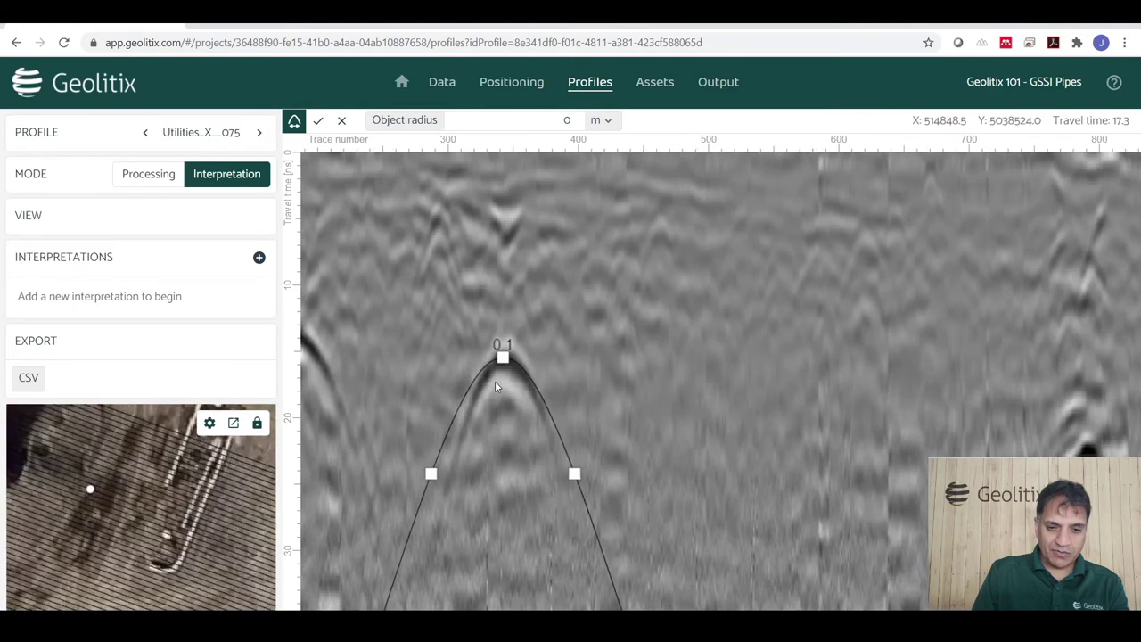
left_click_drag(504, 358, 504, 357)
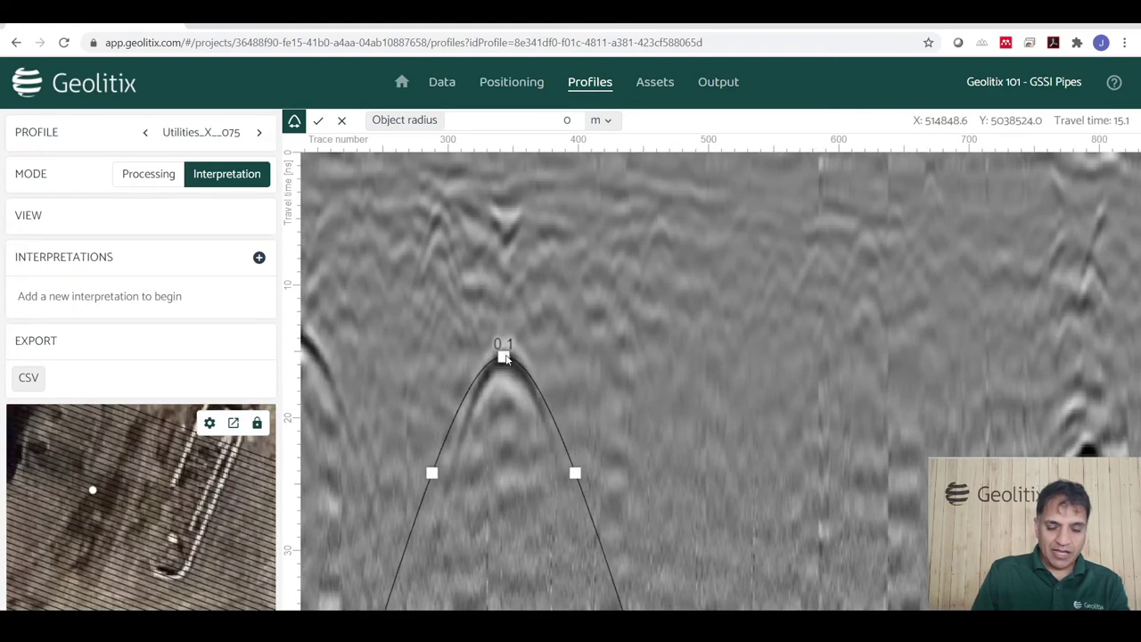
left_click_drag(575, 472, 561, 481)
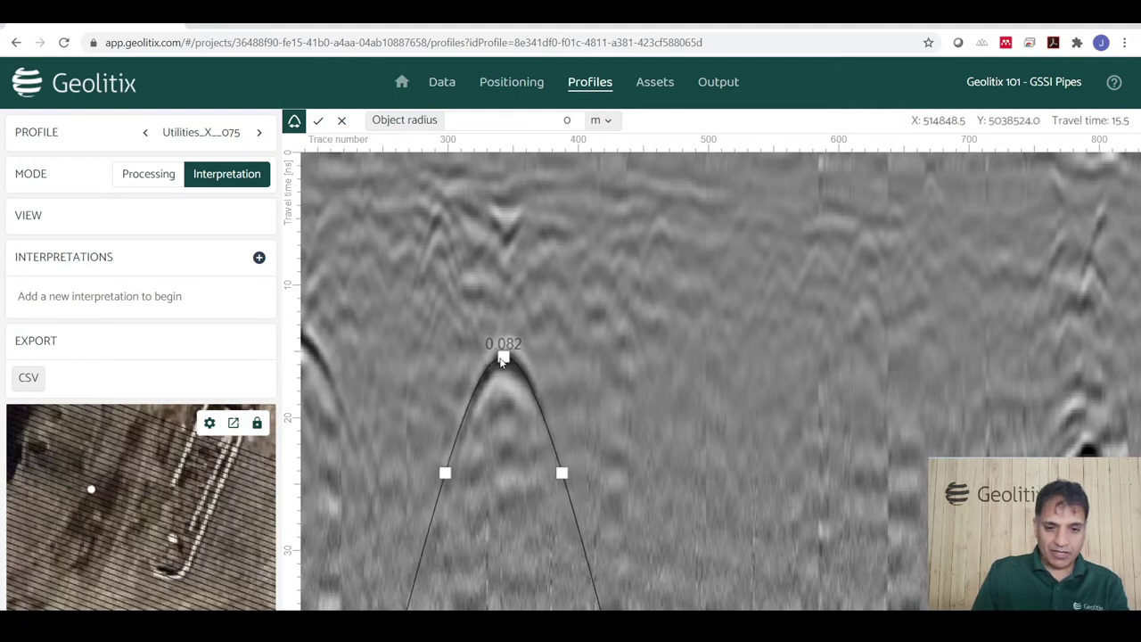
left_click_drag(504, 358, 506, 360)
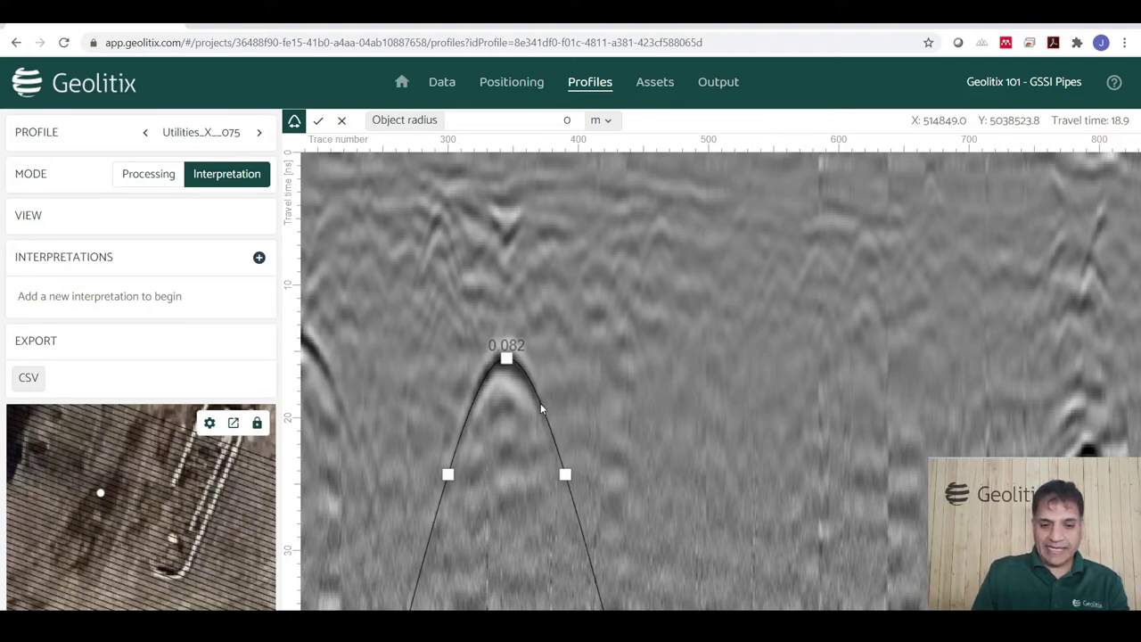
left_click(319, 122)
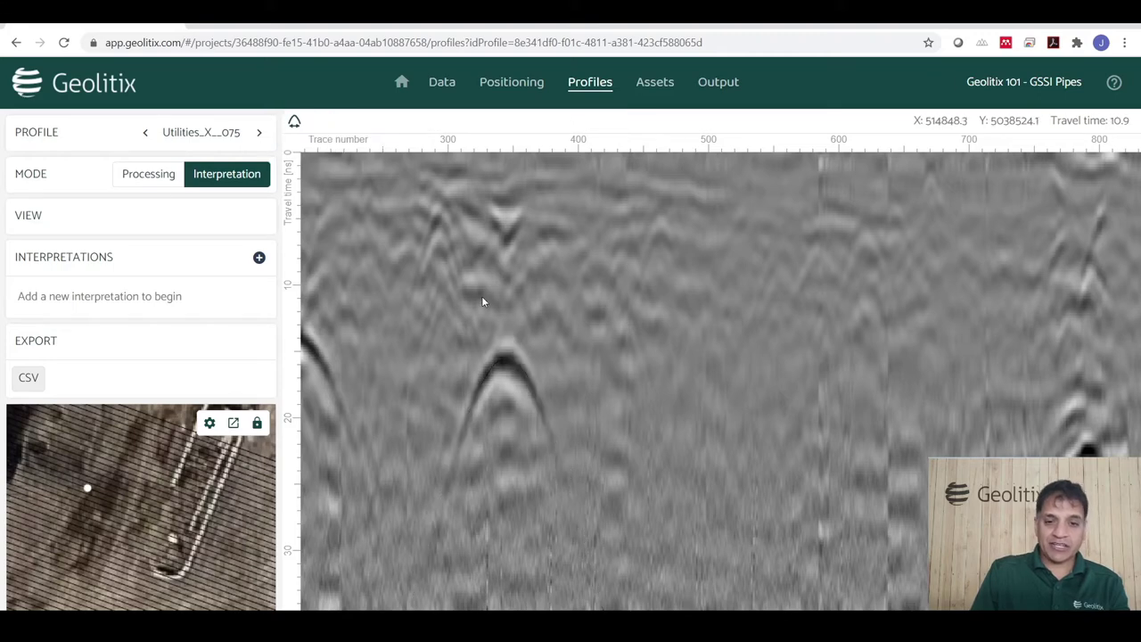
Create a Points interpretation named Pipes01.
scroll(667, 415, "down", 3)
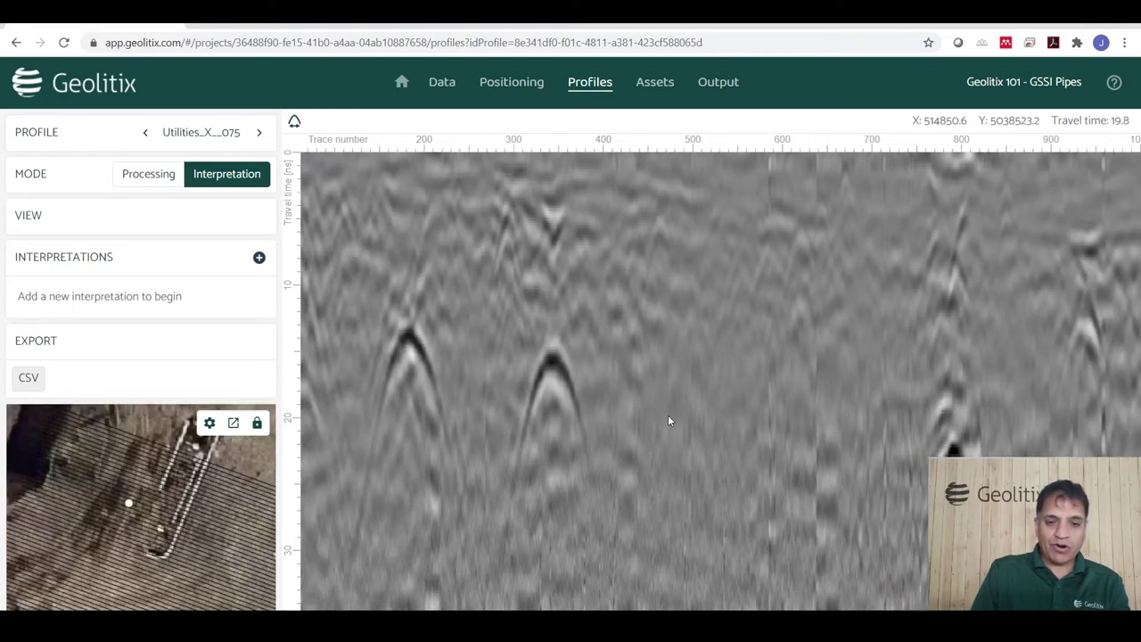
scroll(650, 426, "down", 2)
scroll(350, 447, "up", 4)
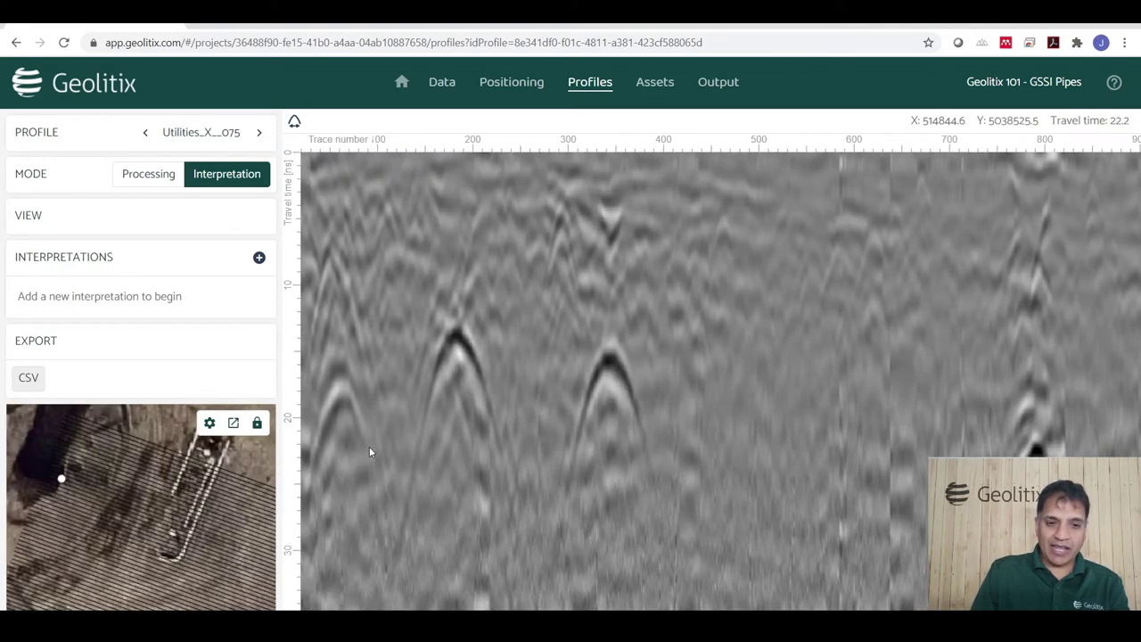
left_click(259, 256)
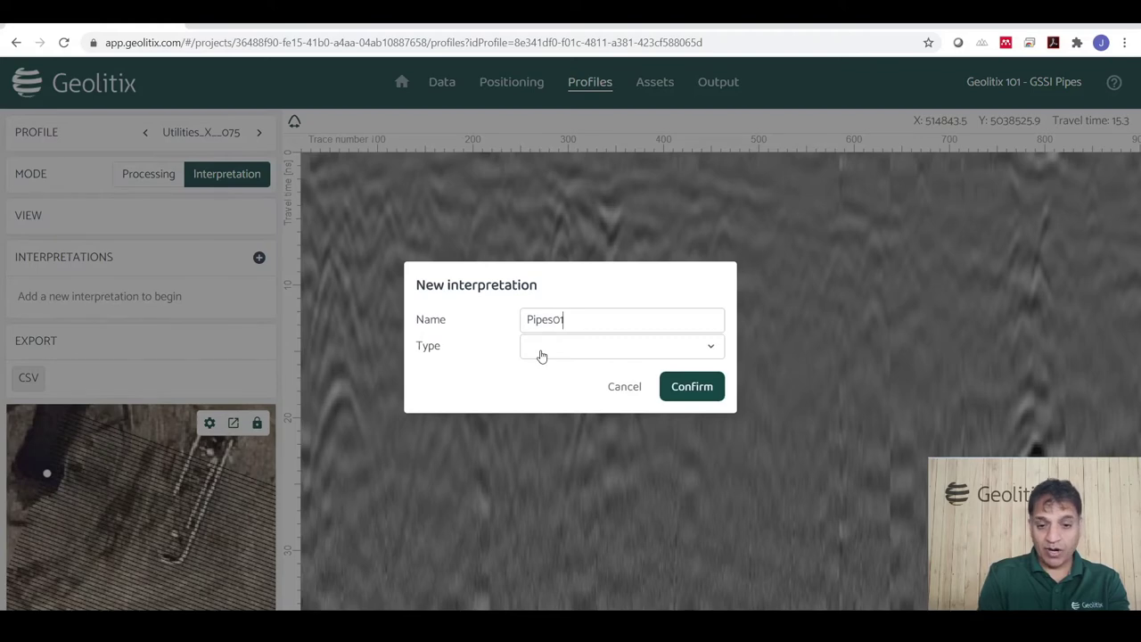
left_click(541, 355)
left_click(542, 374)
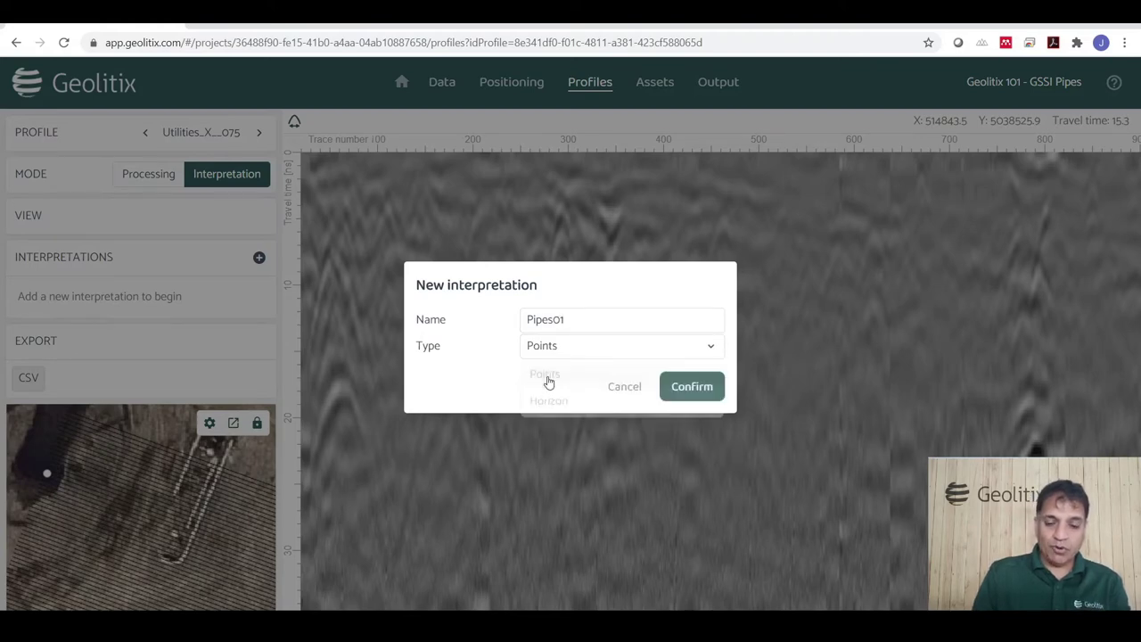
left_click(689, 388)
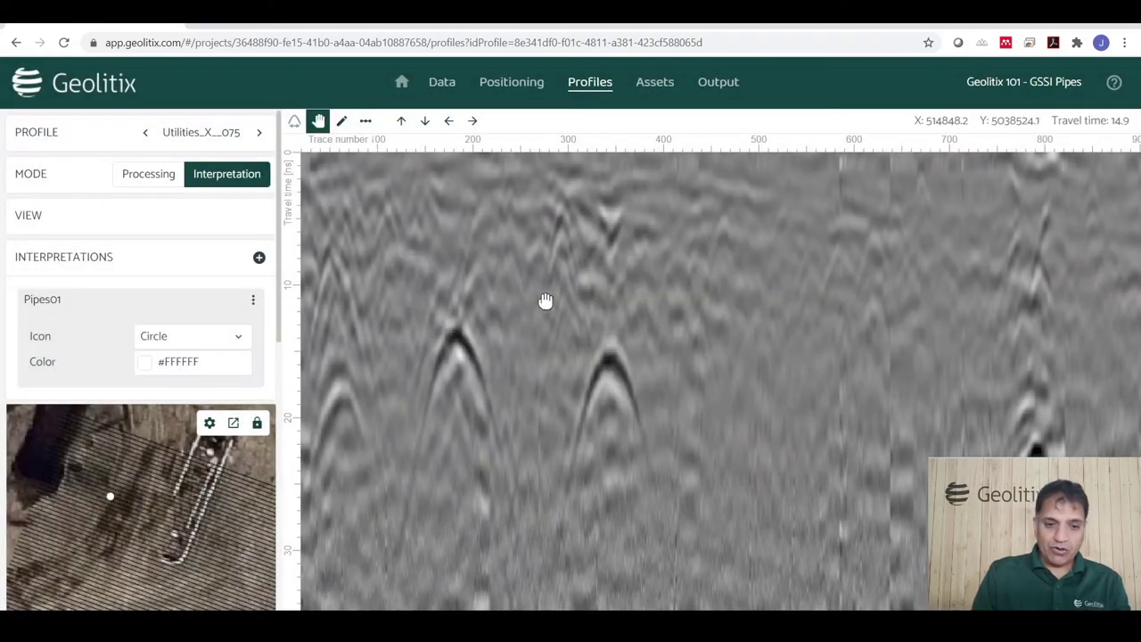
Mark pipes at the hyperbola apexes near traces 340 and 180 and on the leftmost hyperbola.
left_click(341, 122)
left_click(611, 356)
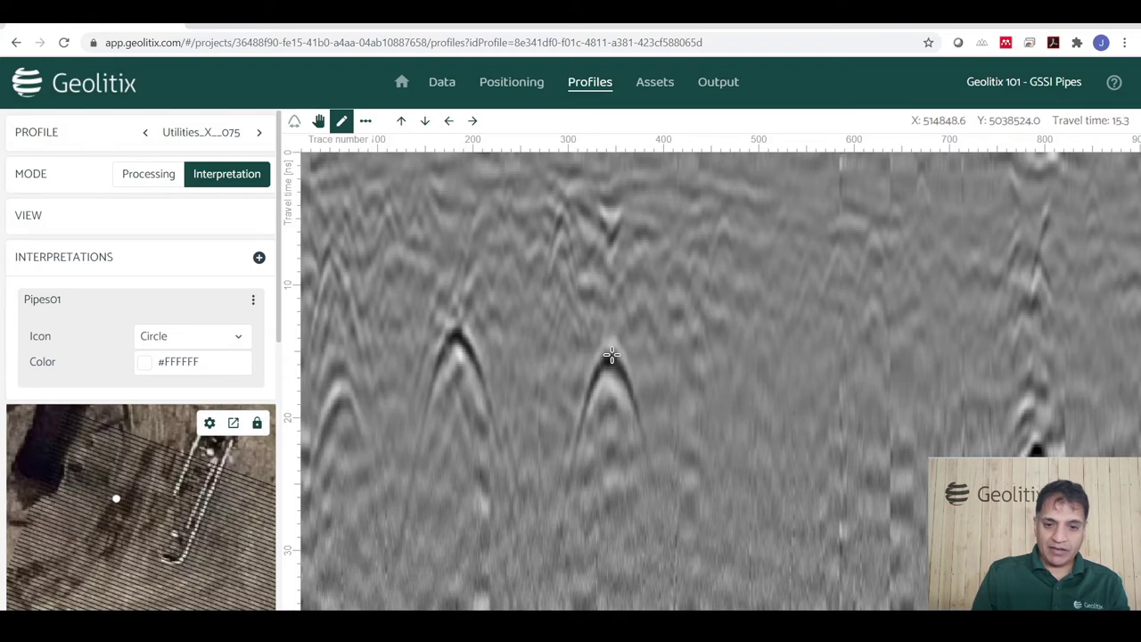
left_click(454, 332)
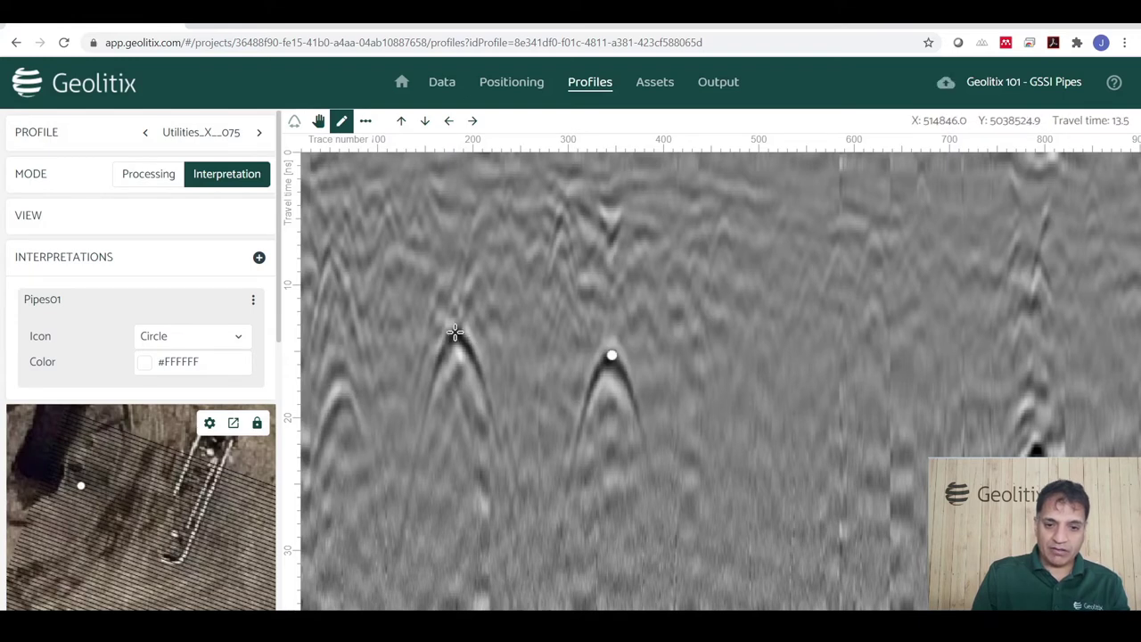
left_click(340, 372)
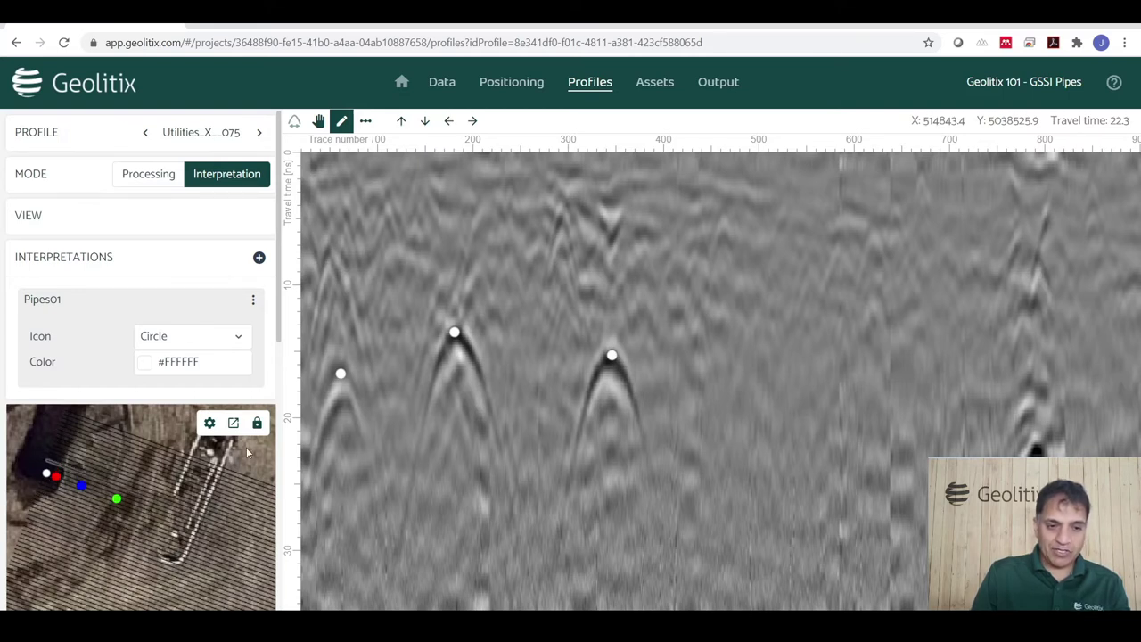
left_click(214, 141)
On profile Utilities_X_076, mark its three hyperbola apexes as Pipes01 points.
left_click(212, 135)
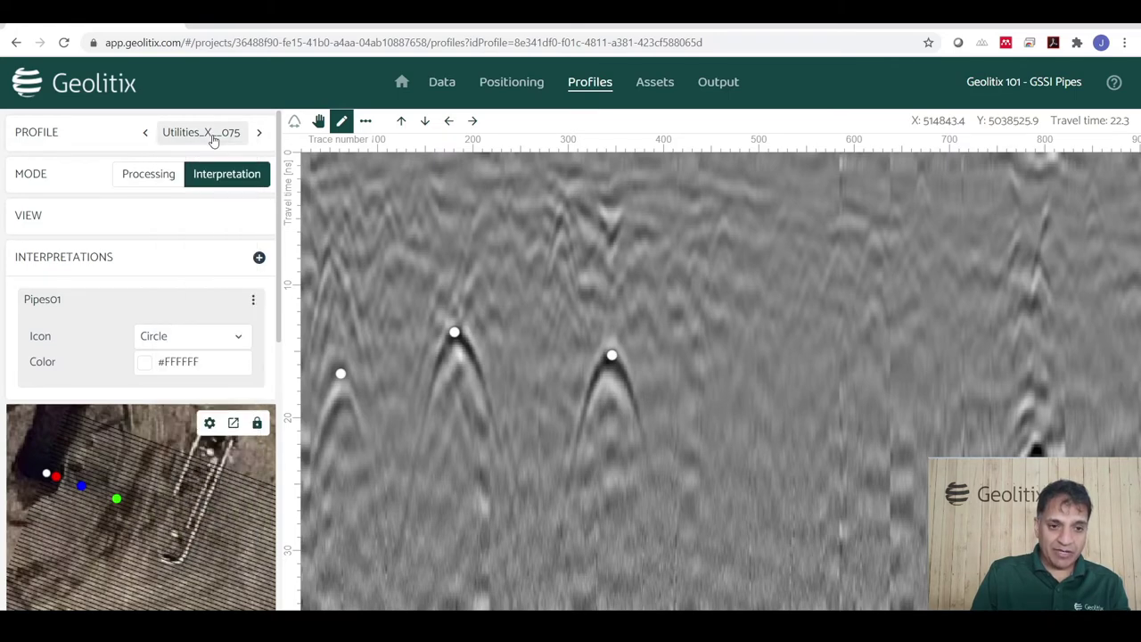
left_click(258, 132)
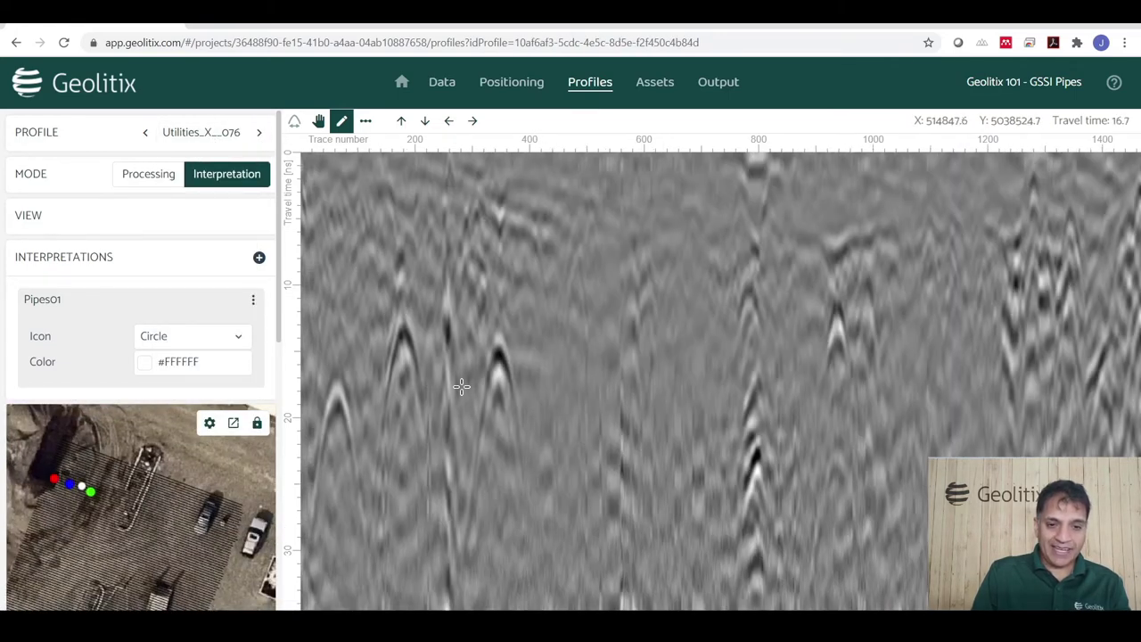
scroll(350, 434, "up", 2)
scroll(350, 435, "up", 2)
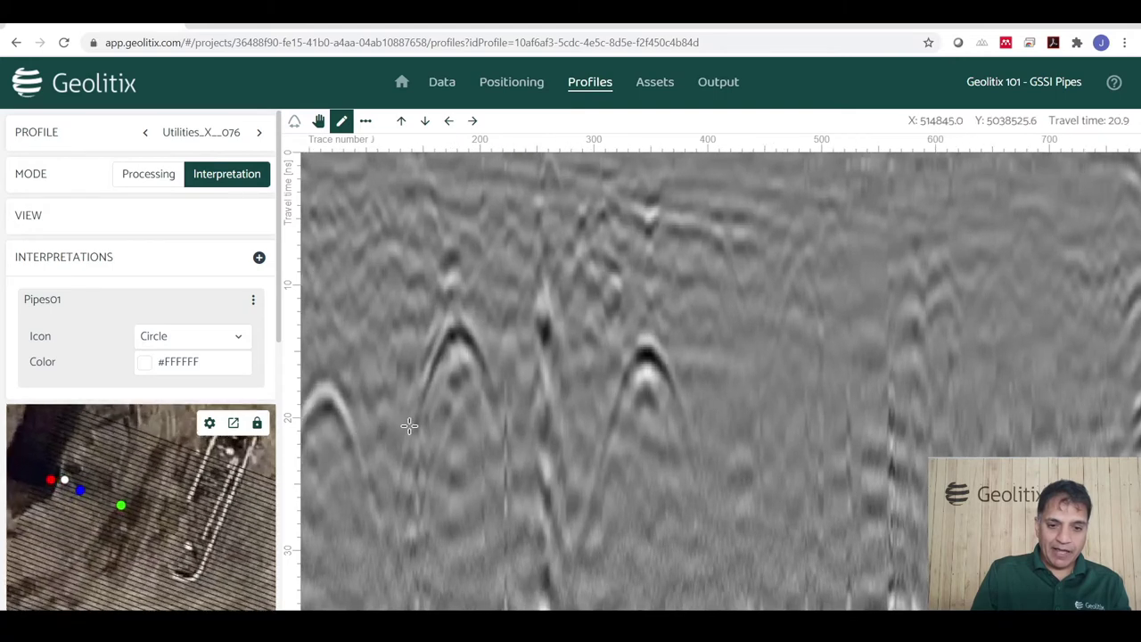
left_click(647, 354)
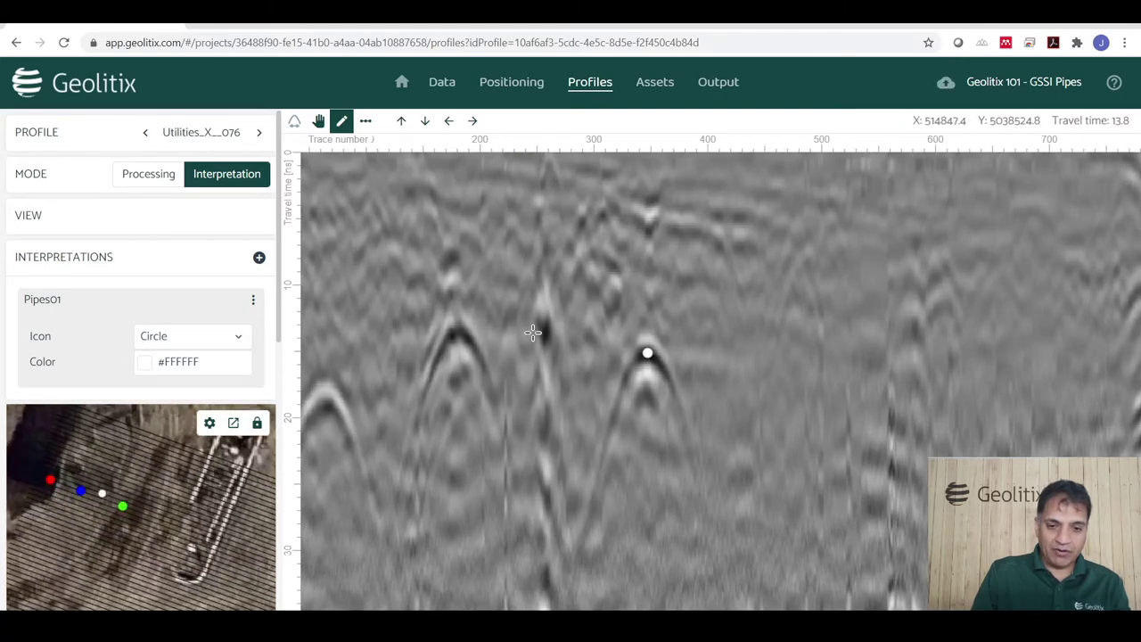
left_click(456, 326)
left_click(324, 376)
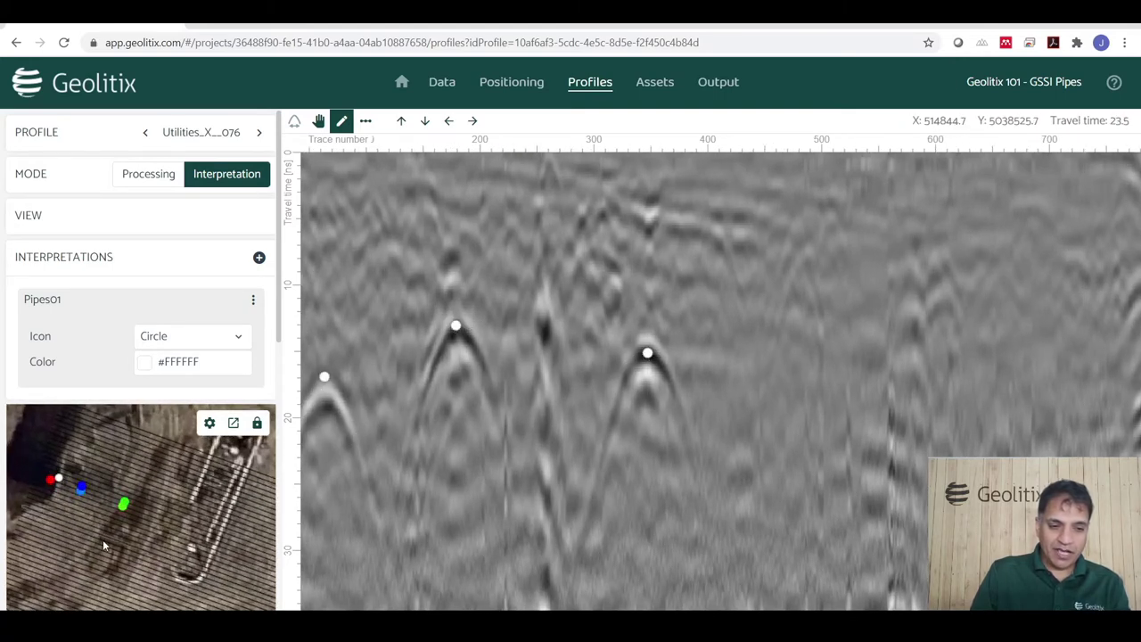
On profile Utilities_X_077, mark its three hyperbola apexes, including the faint left one.
left_click(259, 133)
left_click(496, 333)
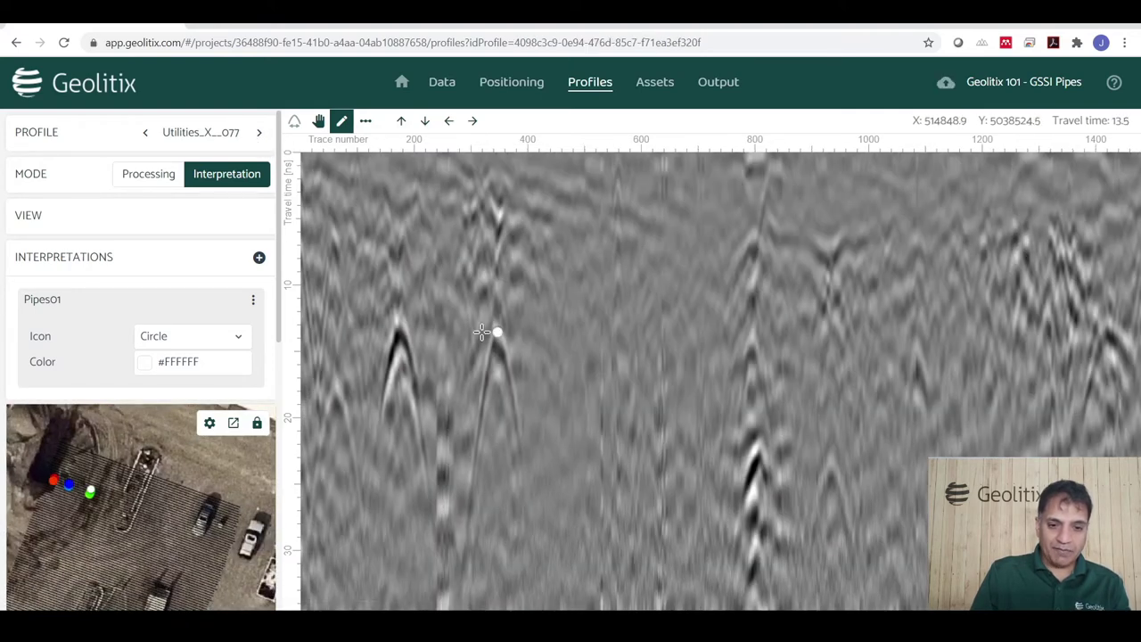
left_click(397, 333)
scroll(320, 400, "up", 5)
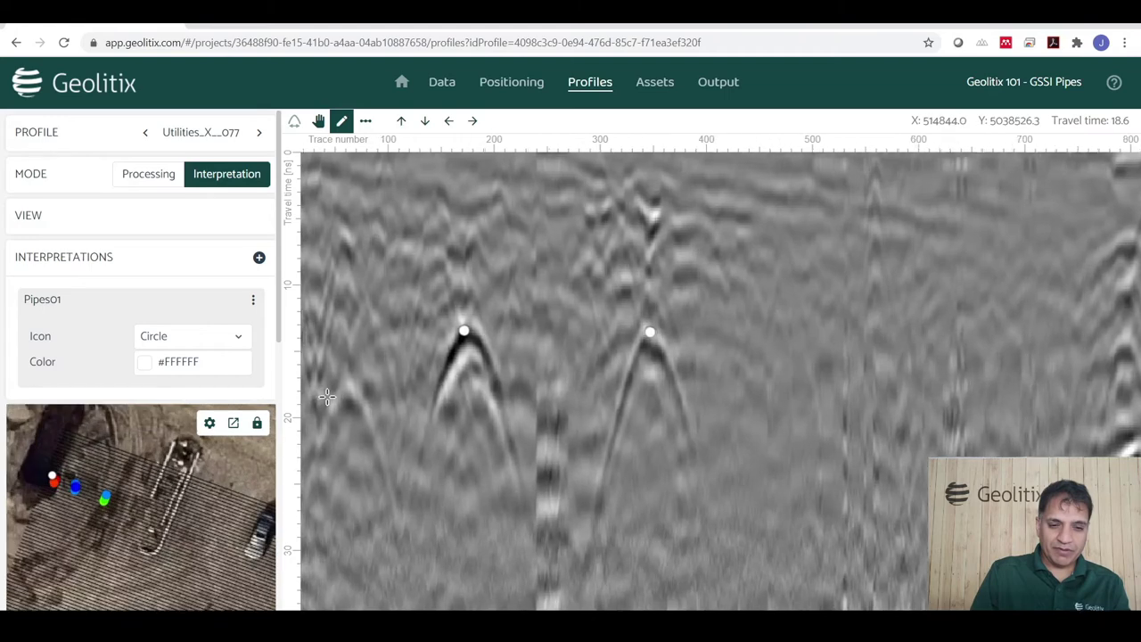
left_click(354, 379)
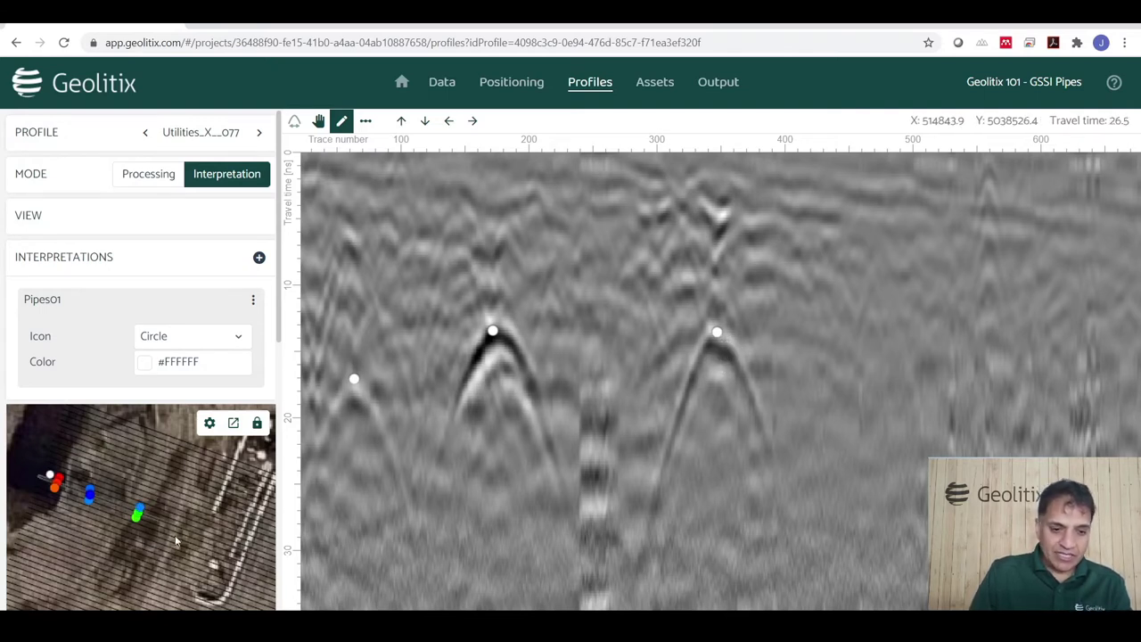
Check the points on the aerial map and nudge two markers exactly onto their apexes.
scroll(138, 544, "up", 5)
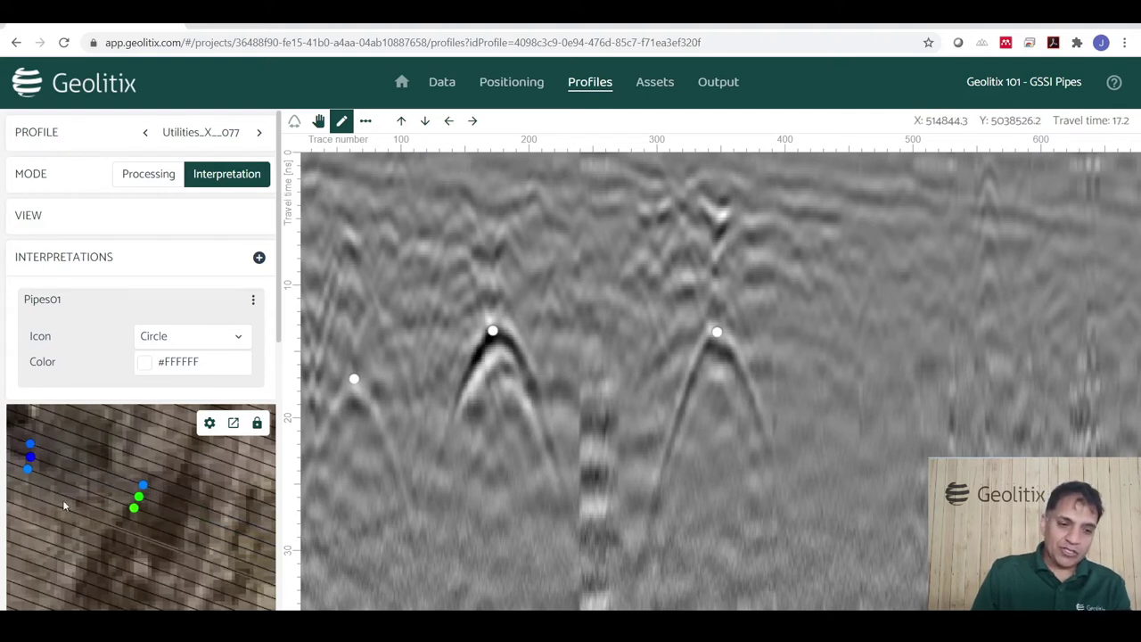
left_click_drag(73, 466, 177, 510)
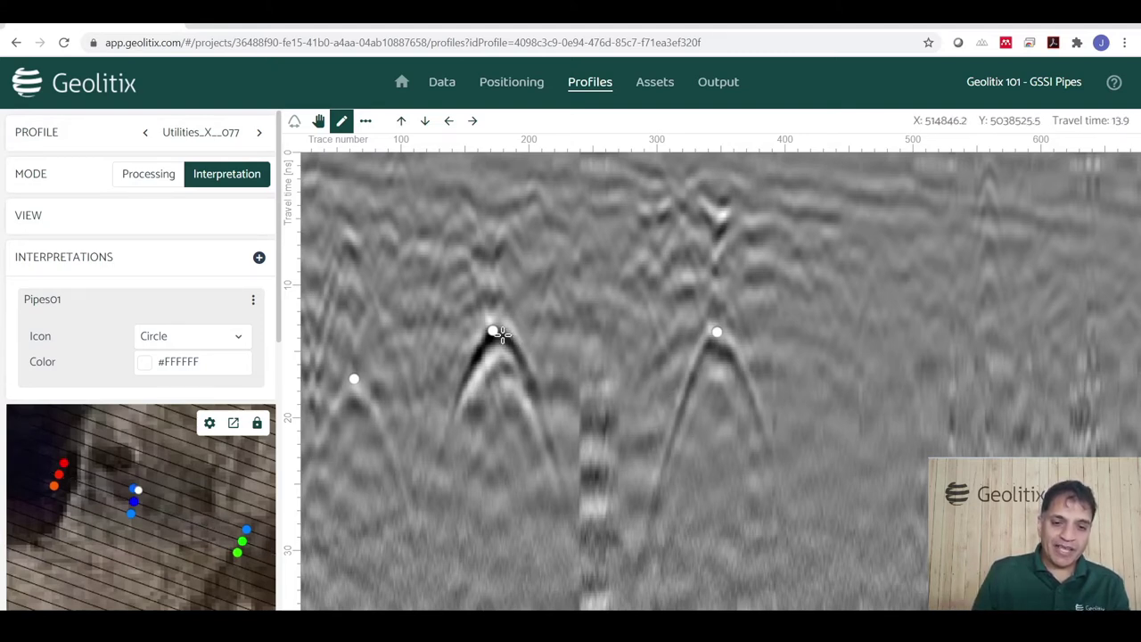
left_click_drag(492, 331, 497, 335)
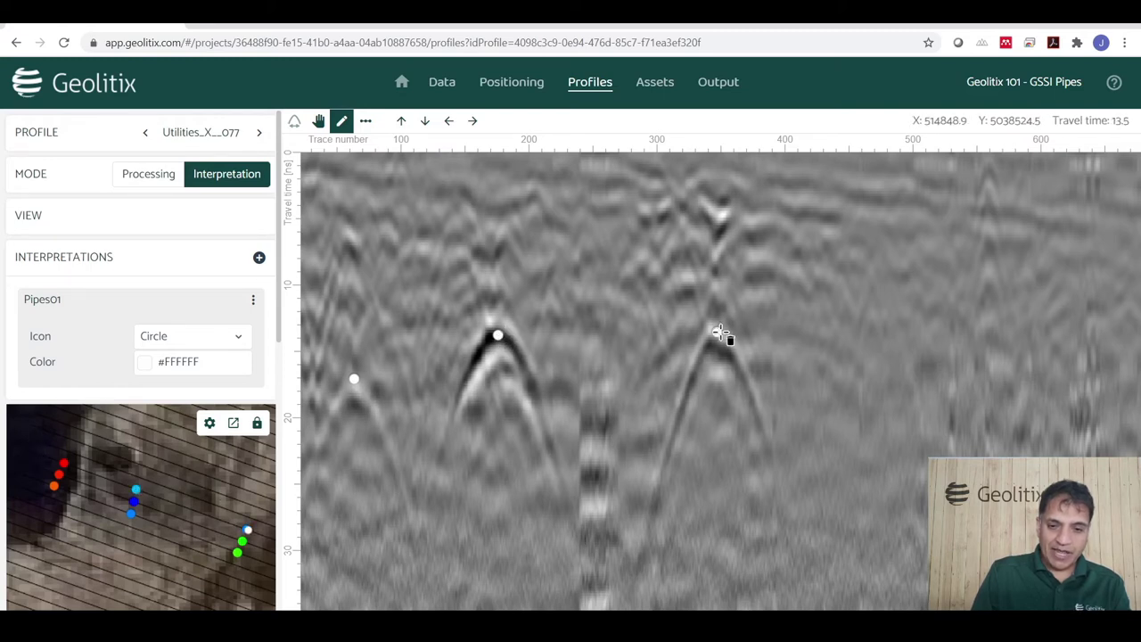
left_click_drag(717, 332, 719, 346)
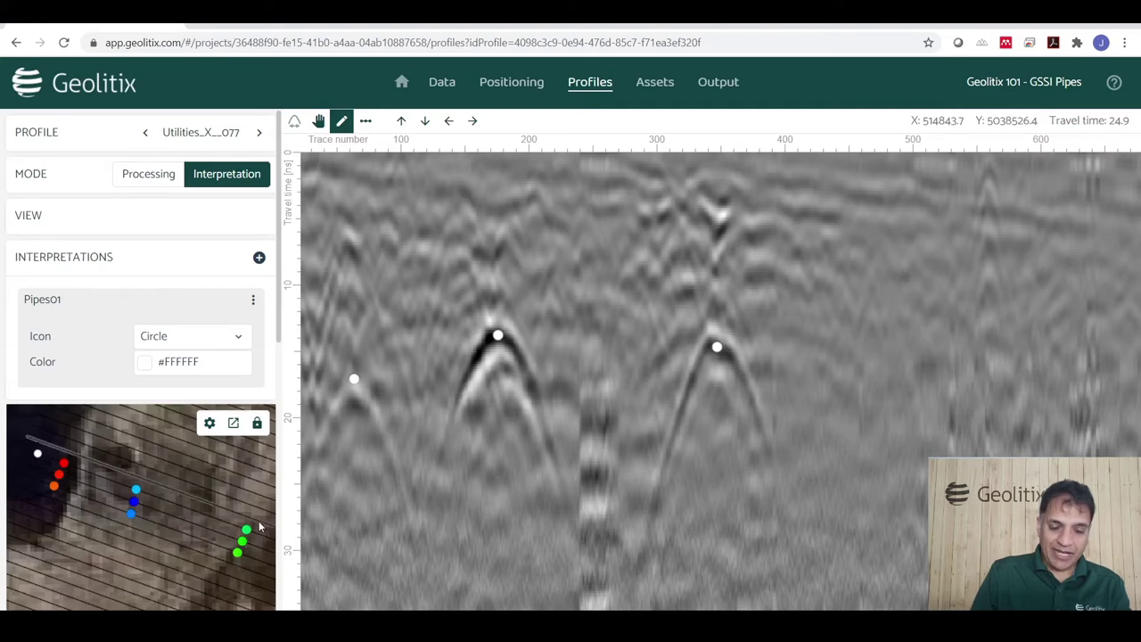
left_click(258, 131)
Mark Utilities_X_078's left, middle and right hyperbola apexes, moving the misplaced middle marker up.
scroll(337, 409, "up", 3)
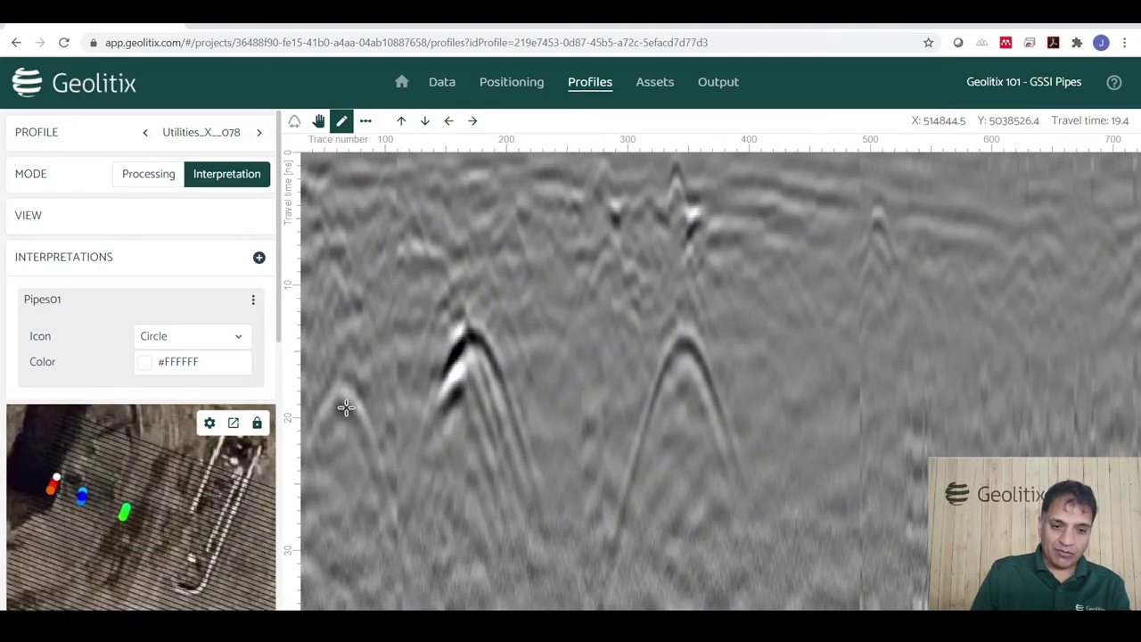
left_click(341, 383)
left_click(477, 463)
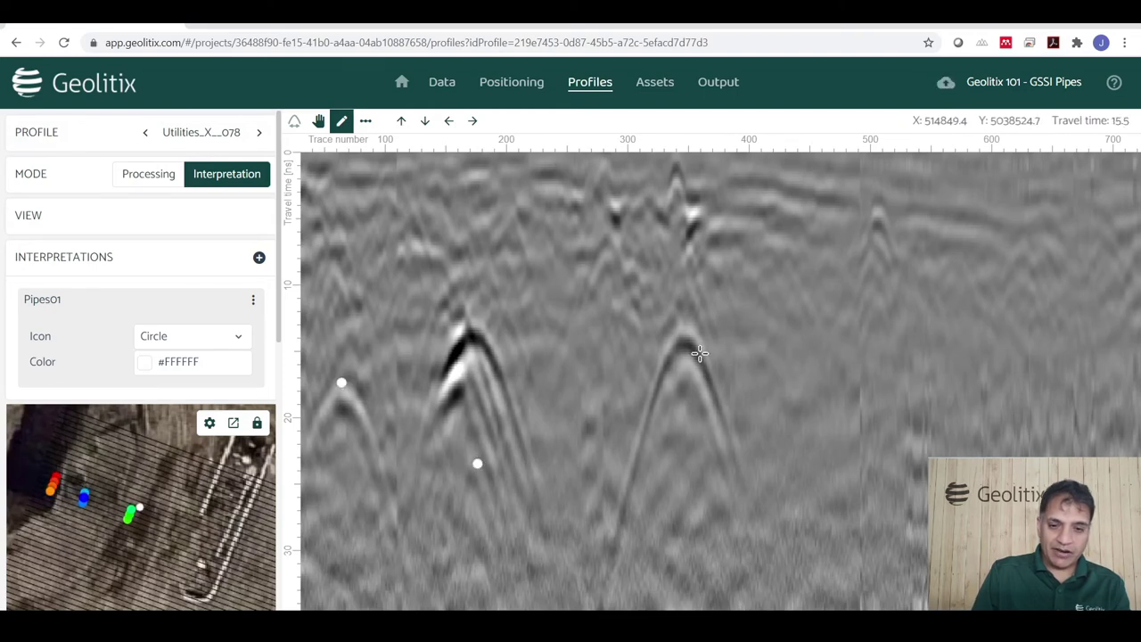
left_click(685, 342)
scroll(162, 535, "up", 5)
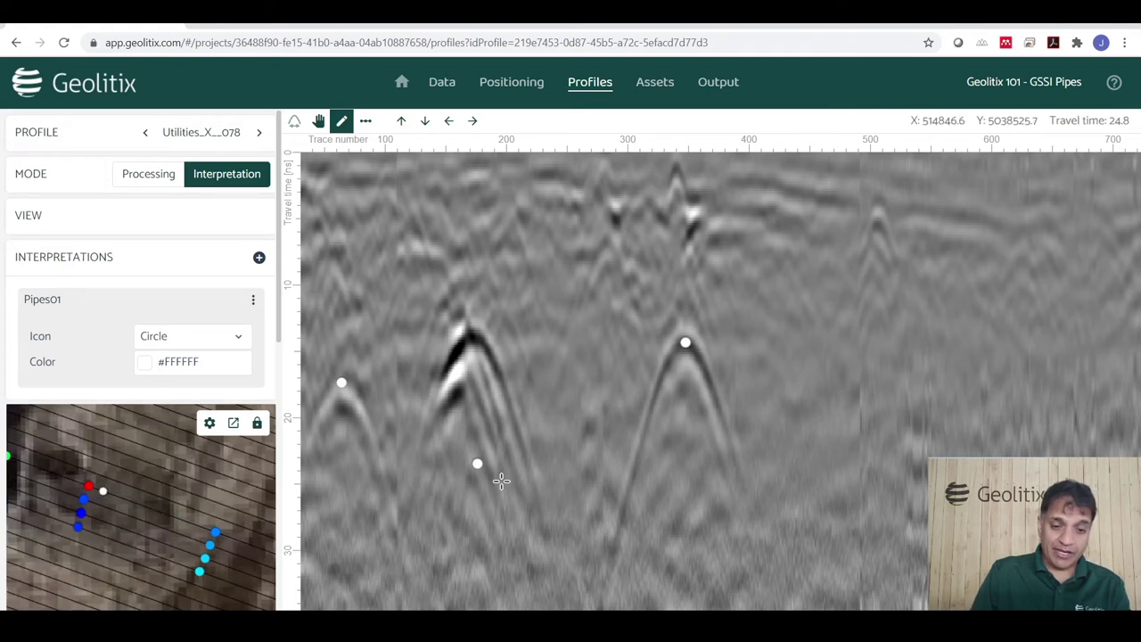
left_click_drag(477, 463, 471, 335)
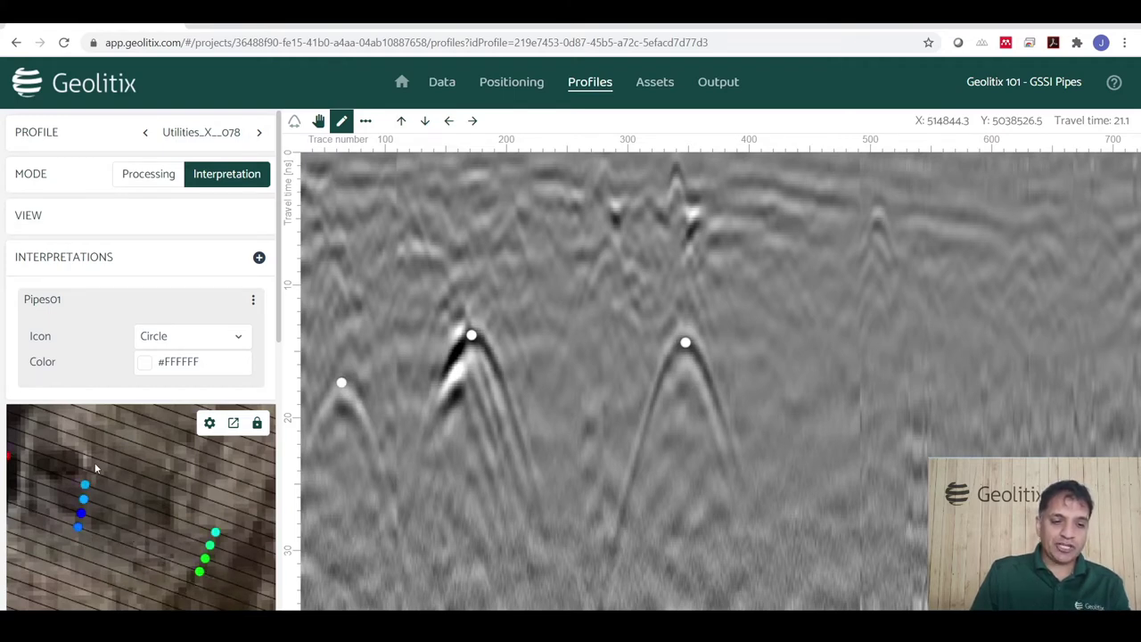
scroll(124, 555, "down", 2)
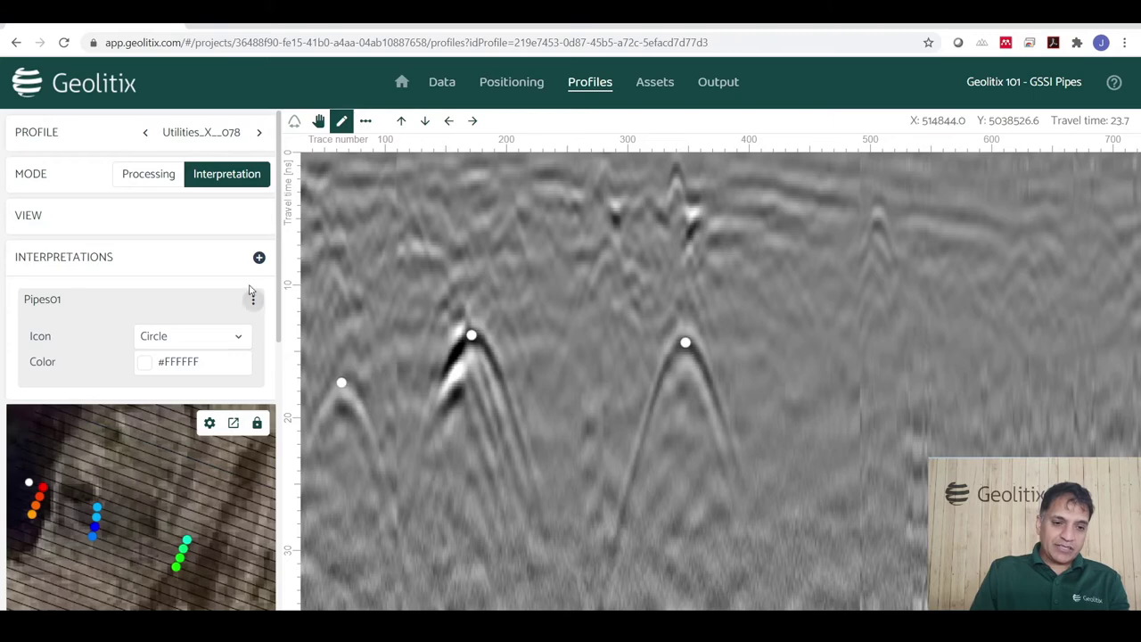
Delete the Pipes01 interpretation along with its points.
left_click(259, 258)
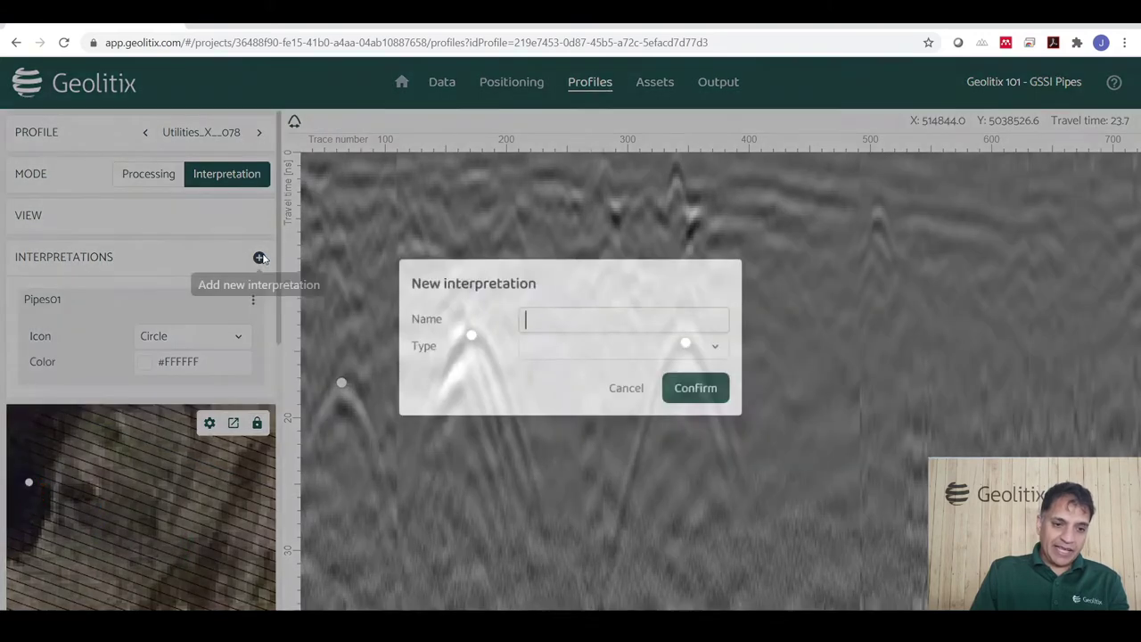
left_click(624, 387)
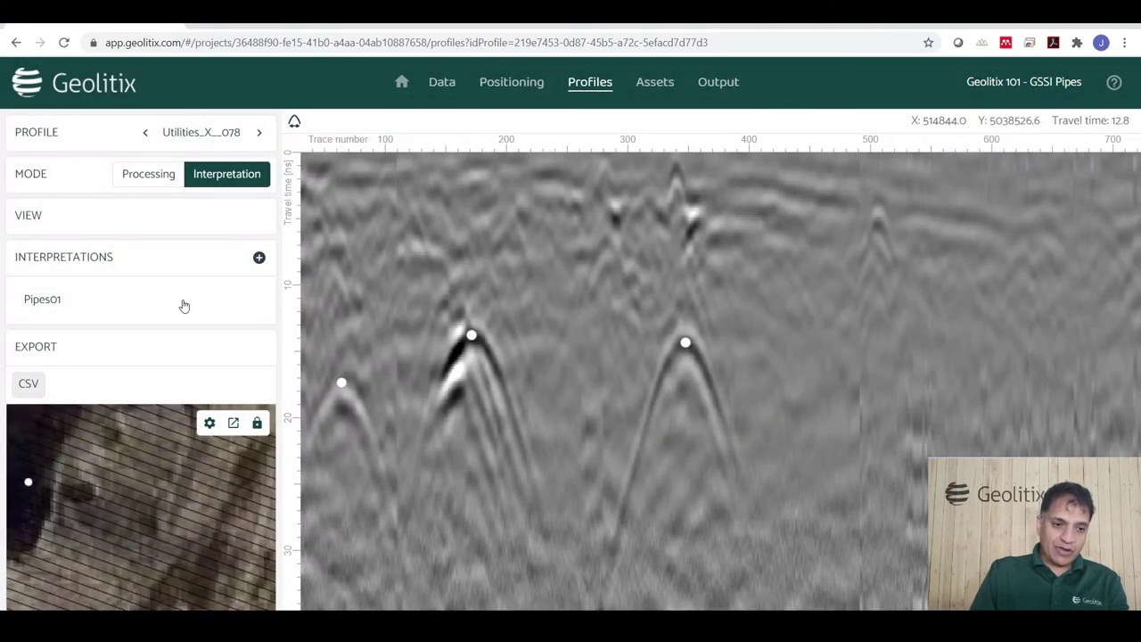
left_click(127, 304)
left_click(253, 300)
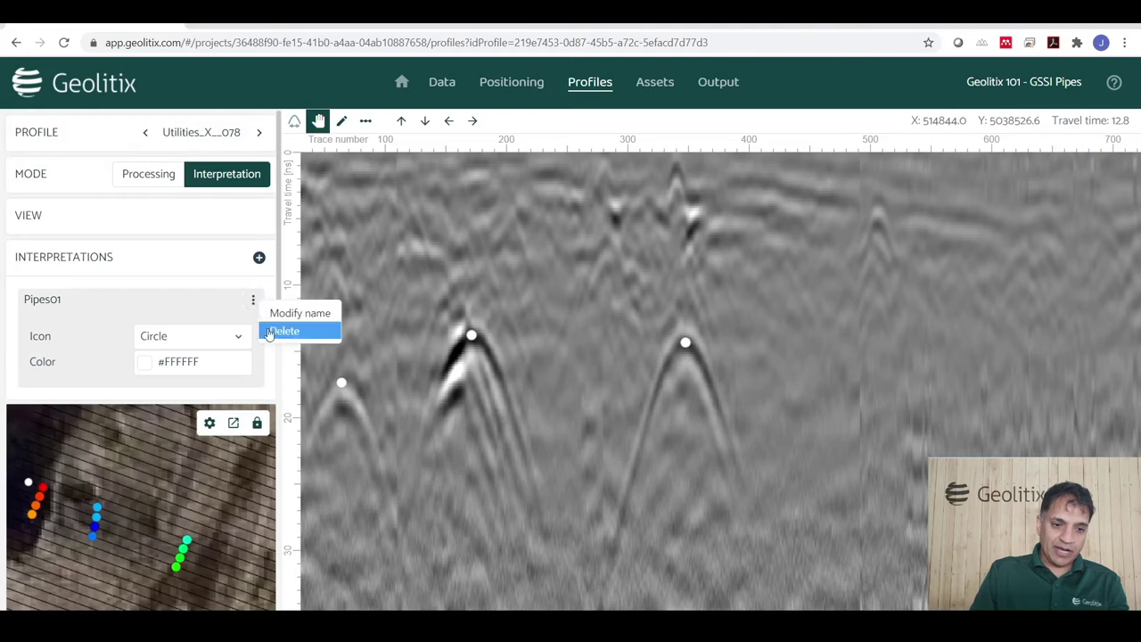
left_click(294, 331)
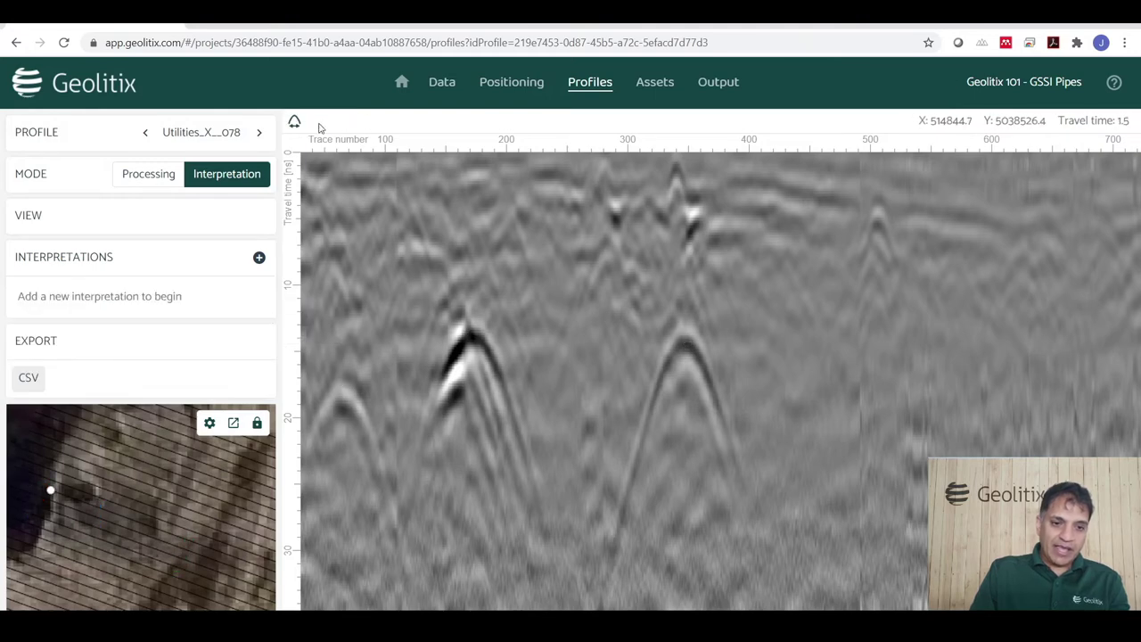
Create a new Points interpretation named 'Pipes AI'.
left_click(258, 257)
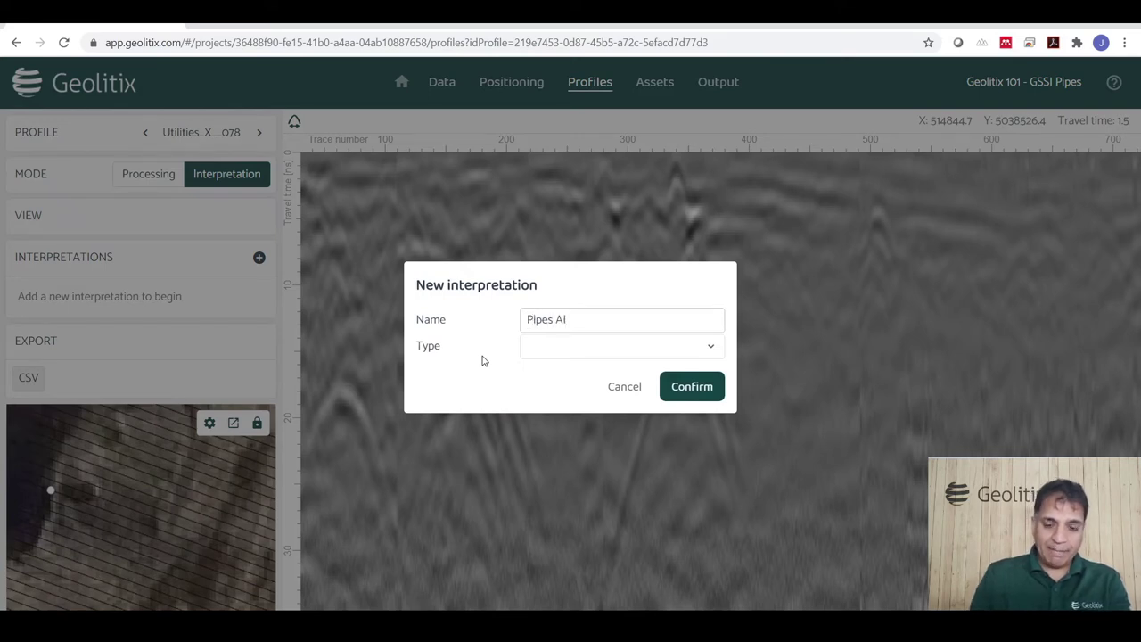
type("Pipes AI")
left_click(592, 355)
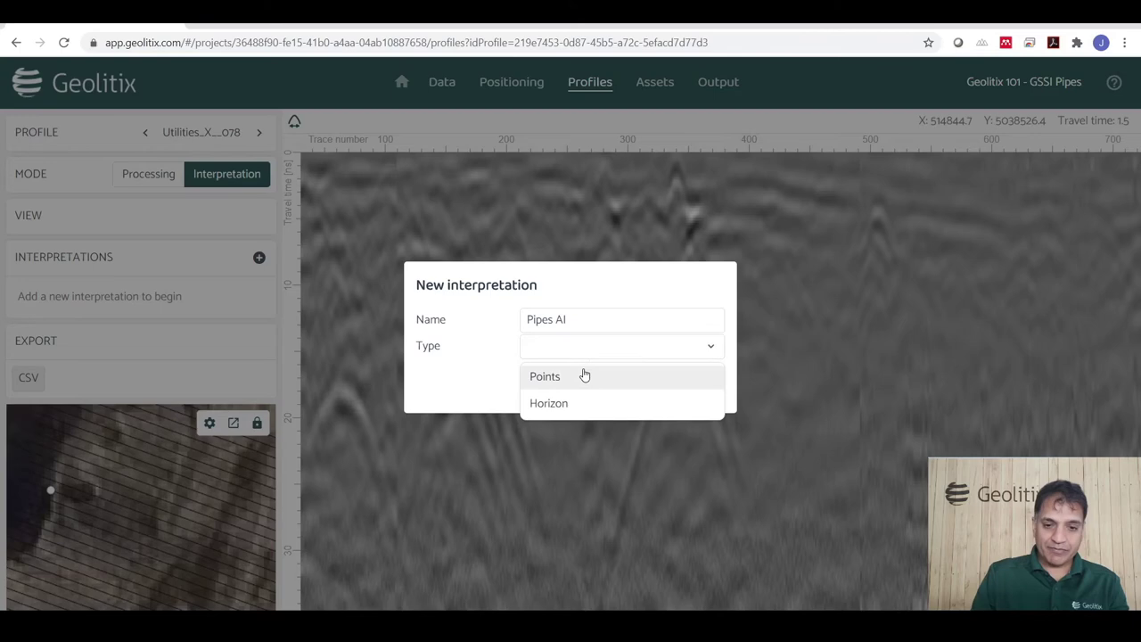
left_click(583, 376)
left_click(681, 394)
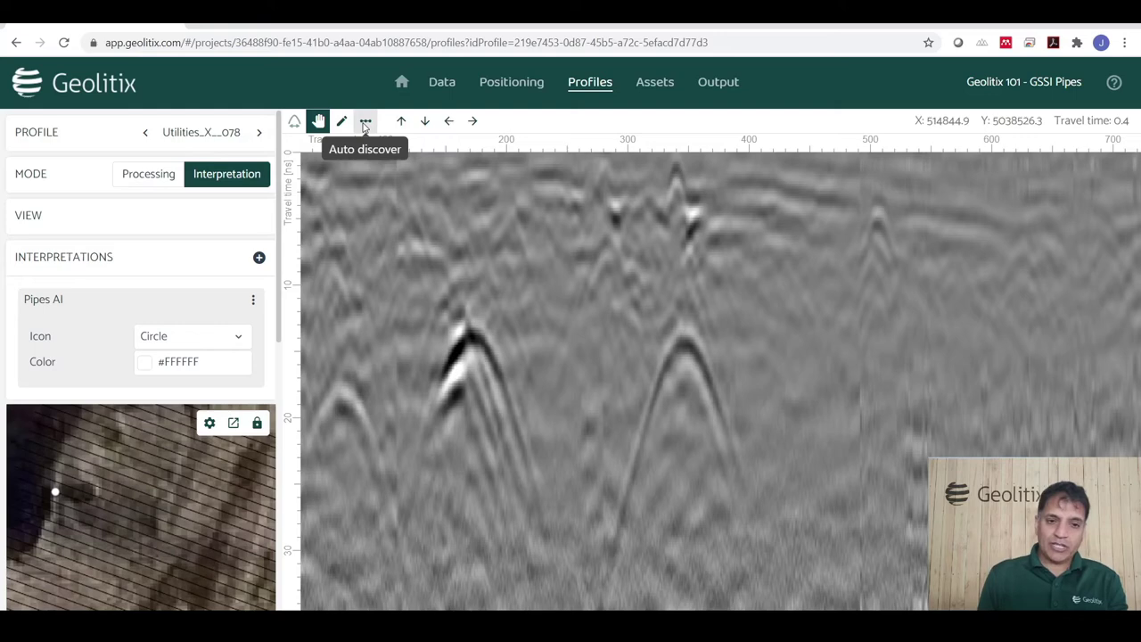
Open the Auto discover Find hyperbolas form for Pipes AI on the current profile.
left_click(365, 121)
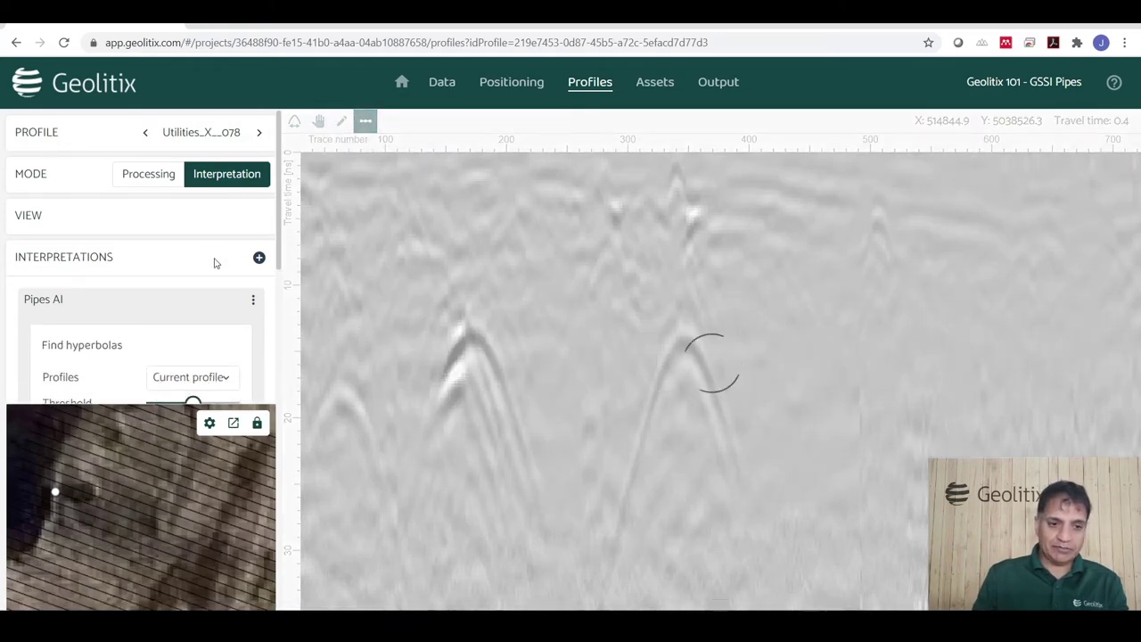
Set the Find hyperbolas threshold to about 23% and review the previewed apex points.
scroll(214, 321, "down", 2)
mouse_move(193, 255)
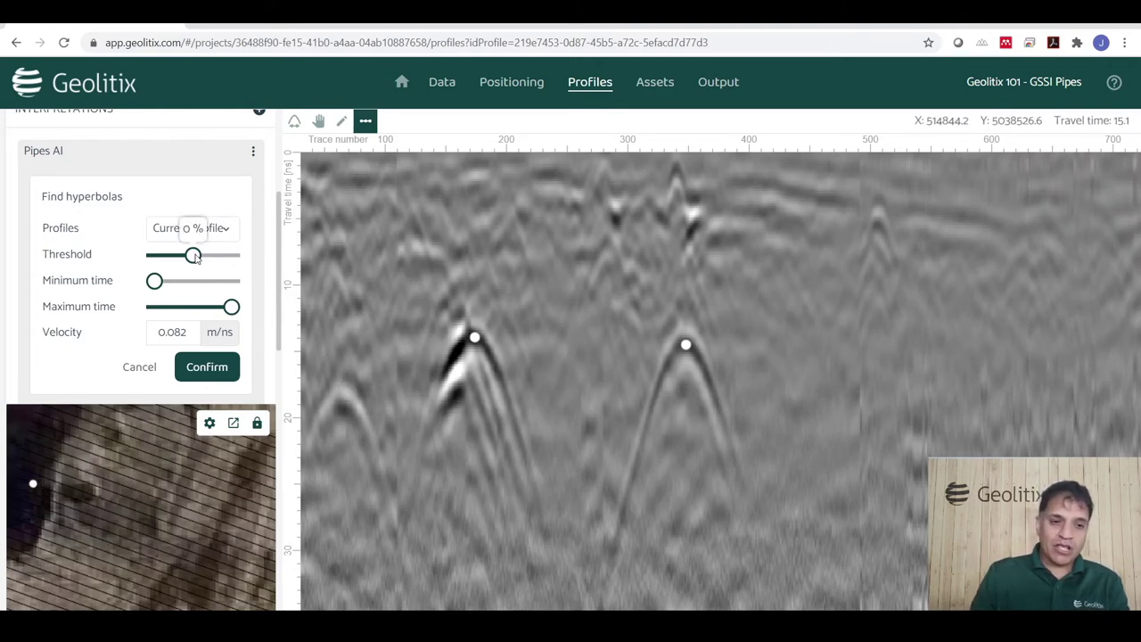
left_click_drag(193, 255, 202, 255)
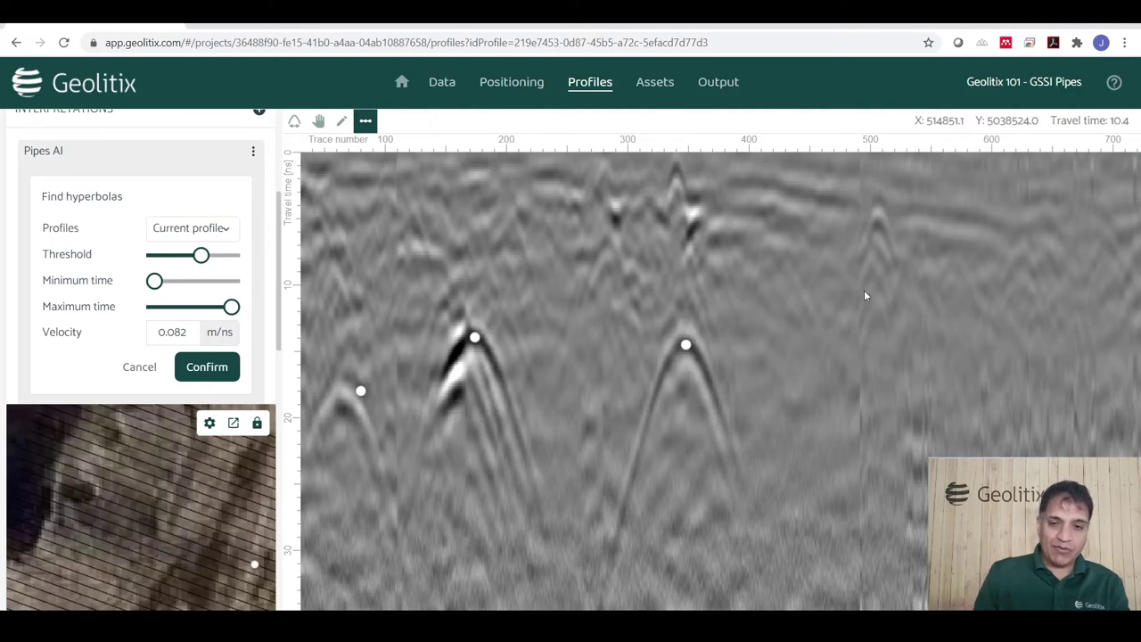
scroll(726, 323, "down", 3)
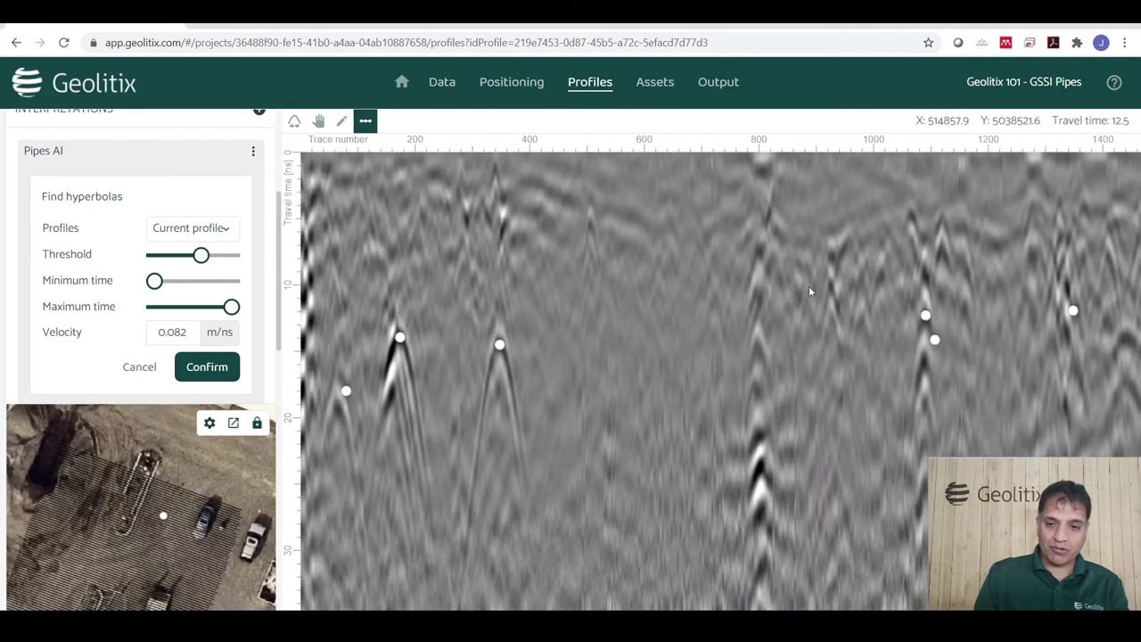
scroll(763, 268, "up", 2)
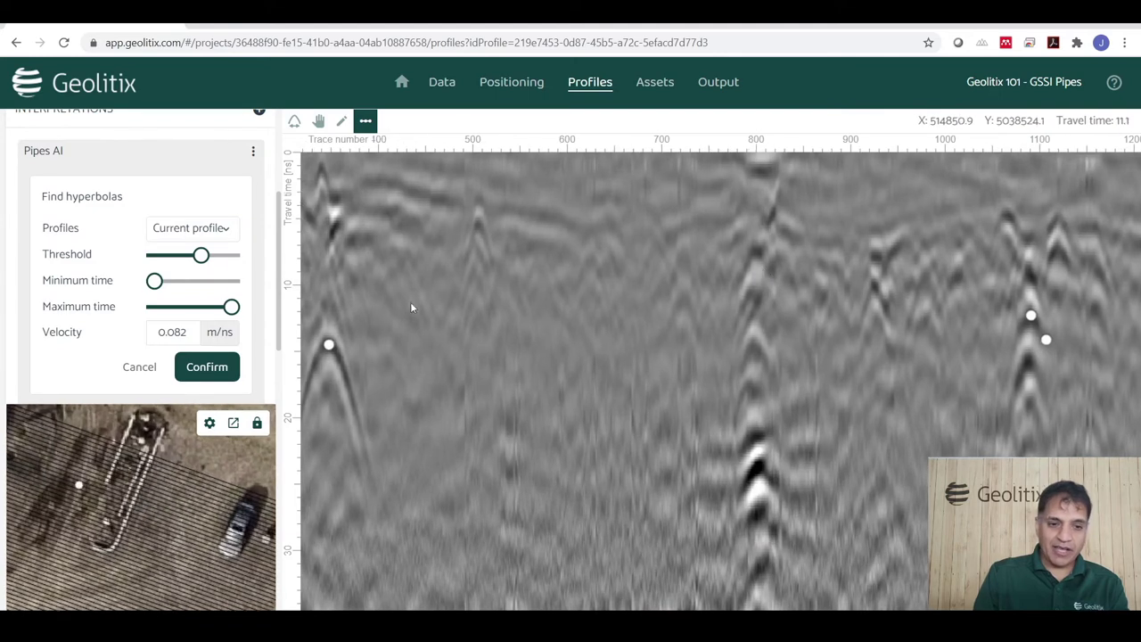
left_click(189, 232)
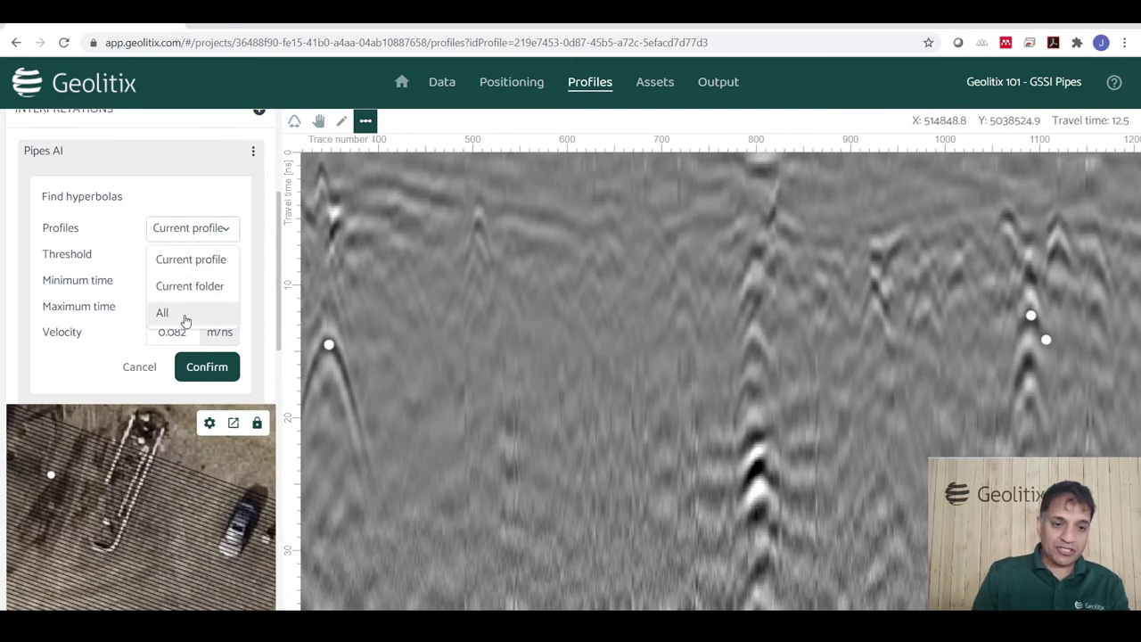
Run the hyperbola search across all profiles.
left_click(162, 314)
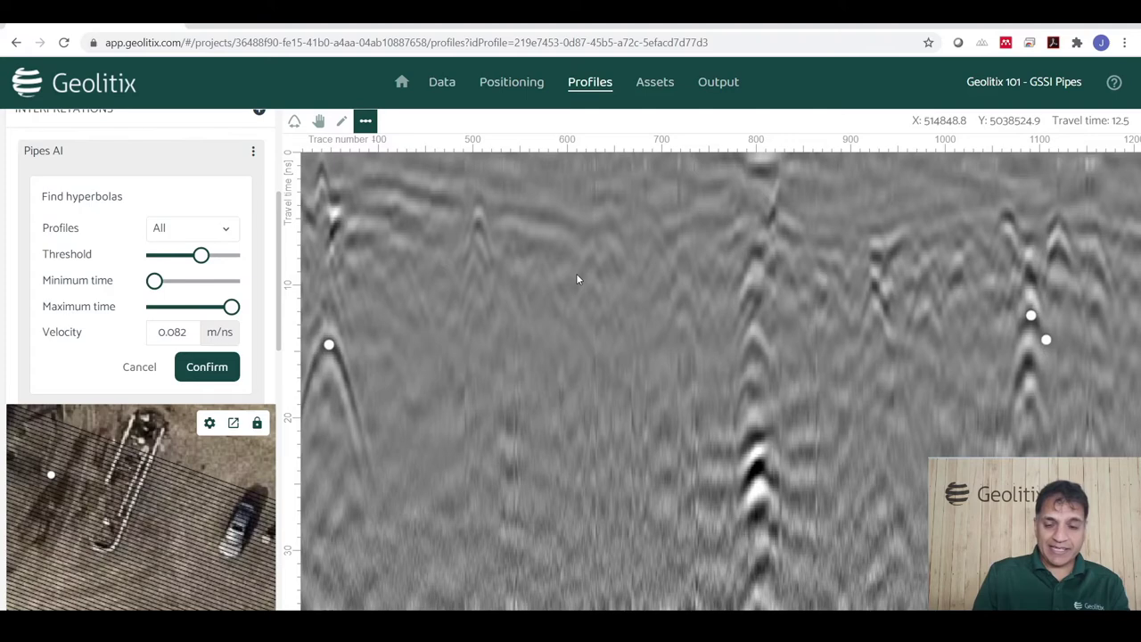
left_click(208, 369)
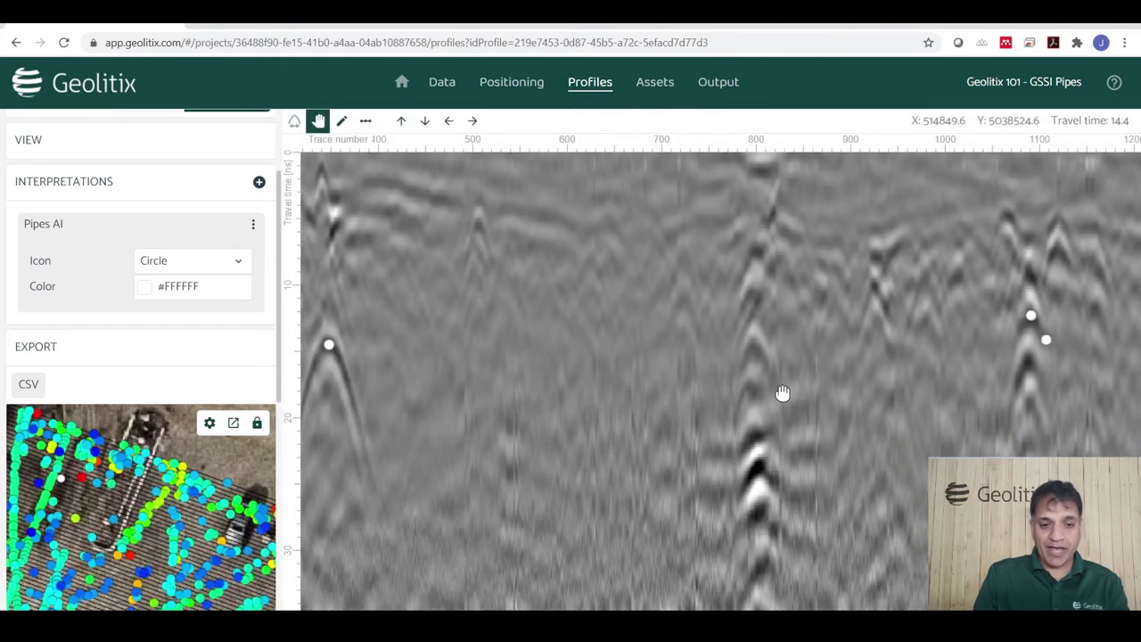
scroll(169, 470, "down", 3)
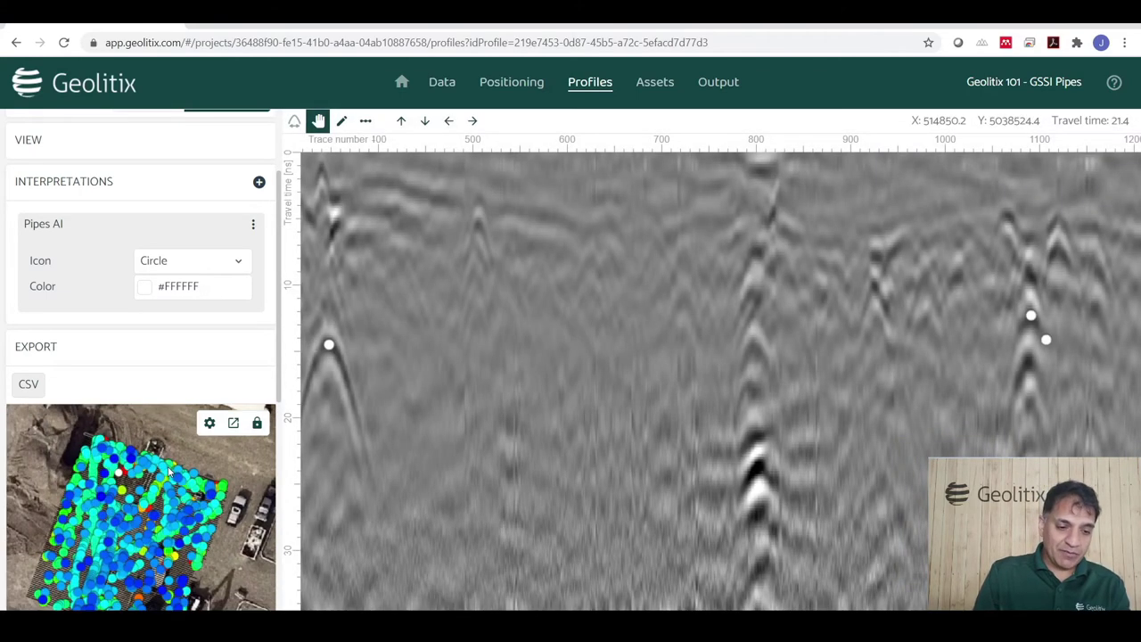
scroll(112, 571, "up", 5)
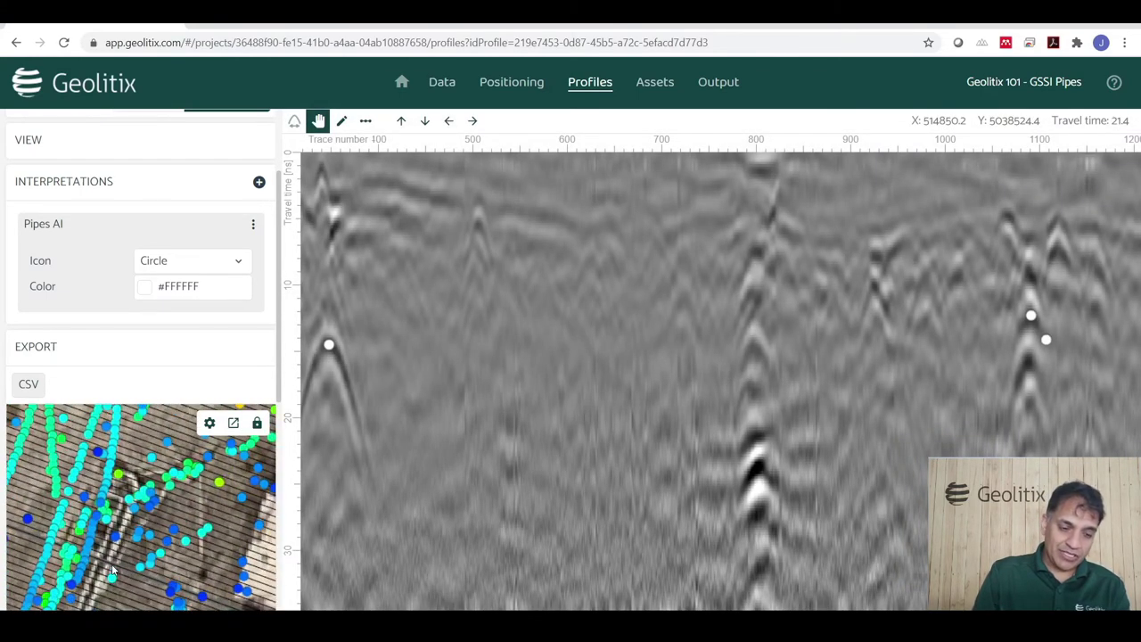
Pan across several areas of the survey map, then go to the project's empty Assets page.
left_click_drag(194, 524, 262, 455)
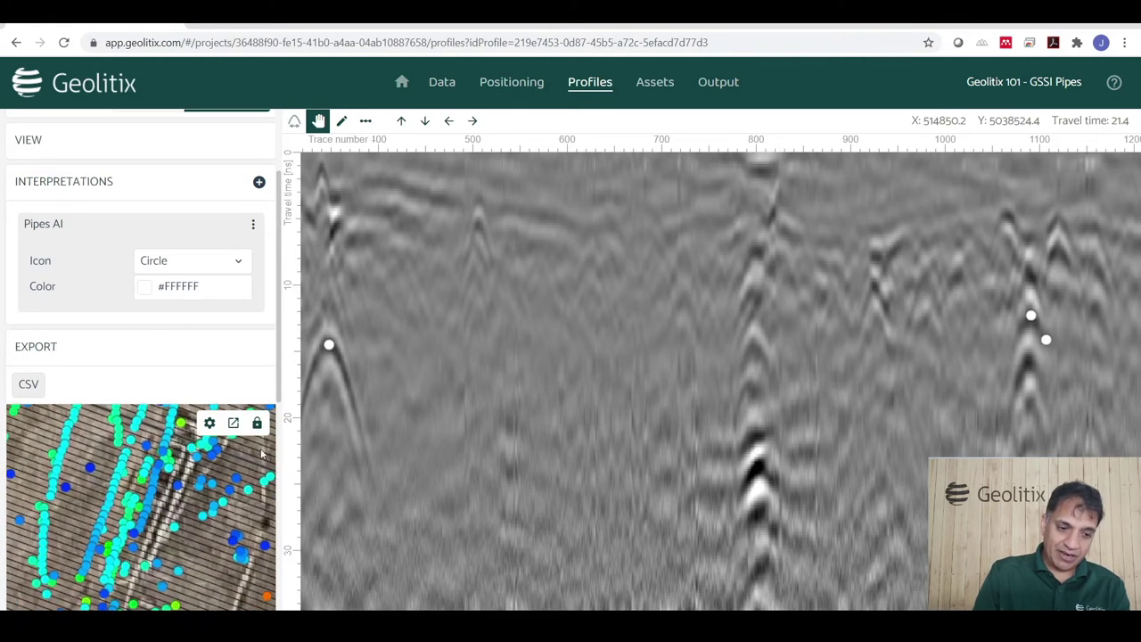
left_click_drag(90, 490, 150, 545)
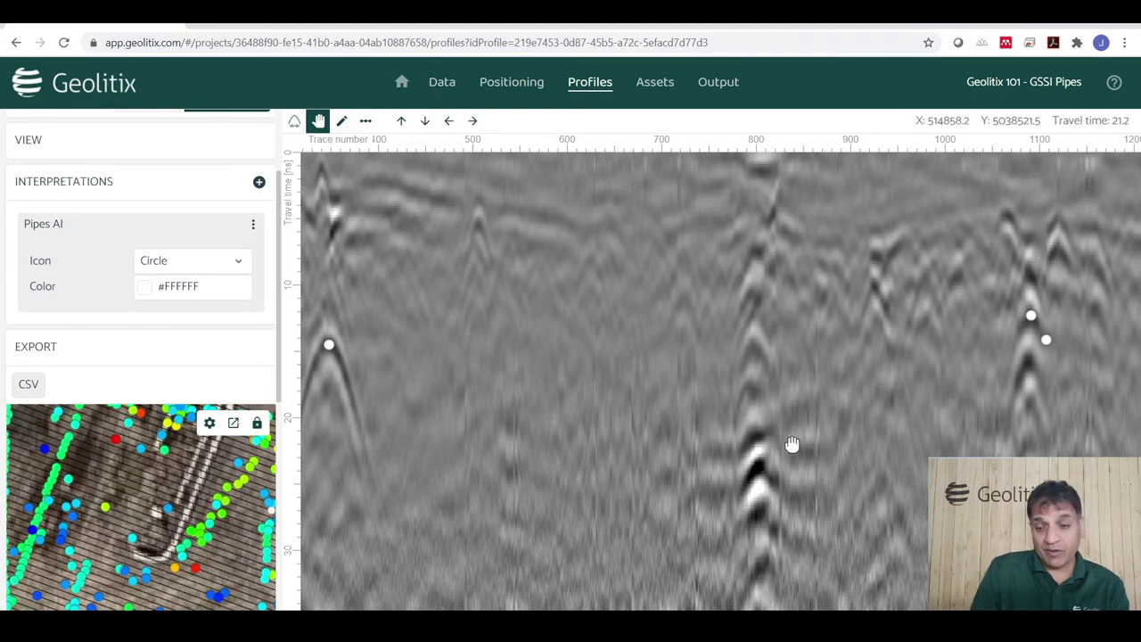
left_click_drag(242, 553, 177, 490)
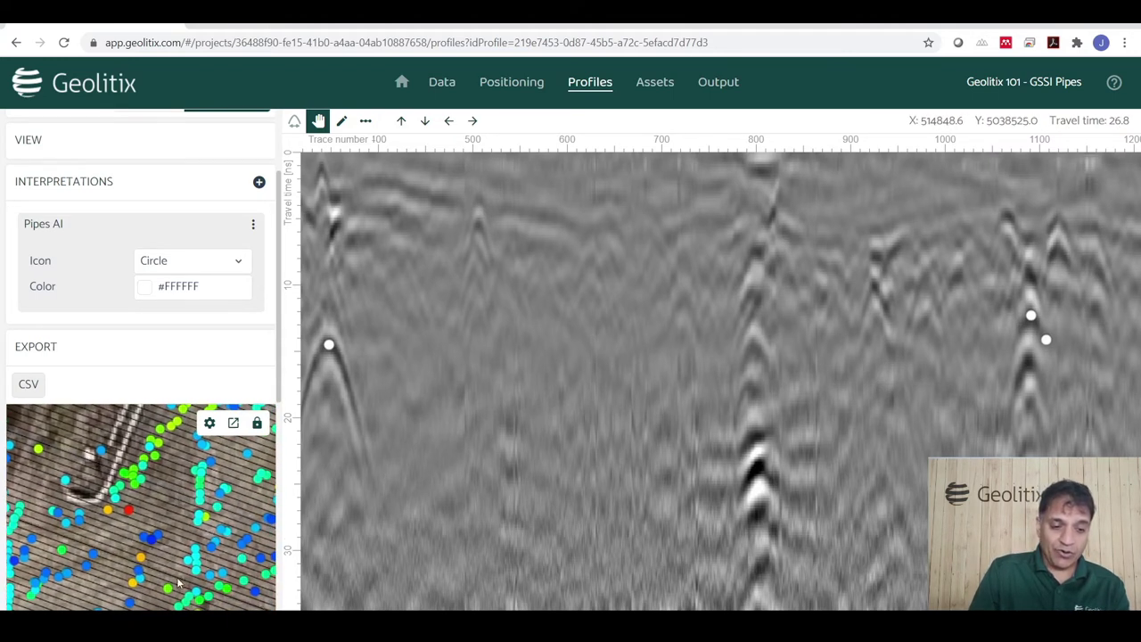
left_click_drag(176, 579, 198, 481)
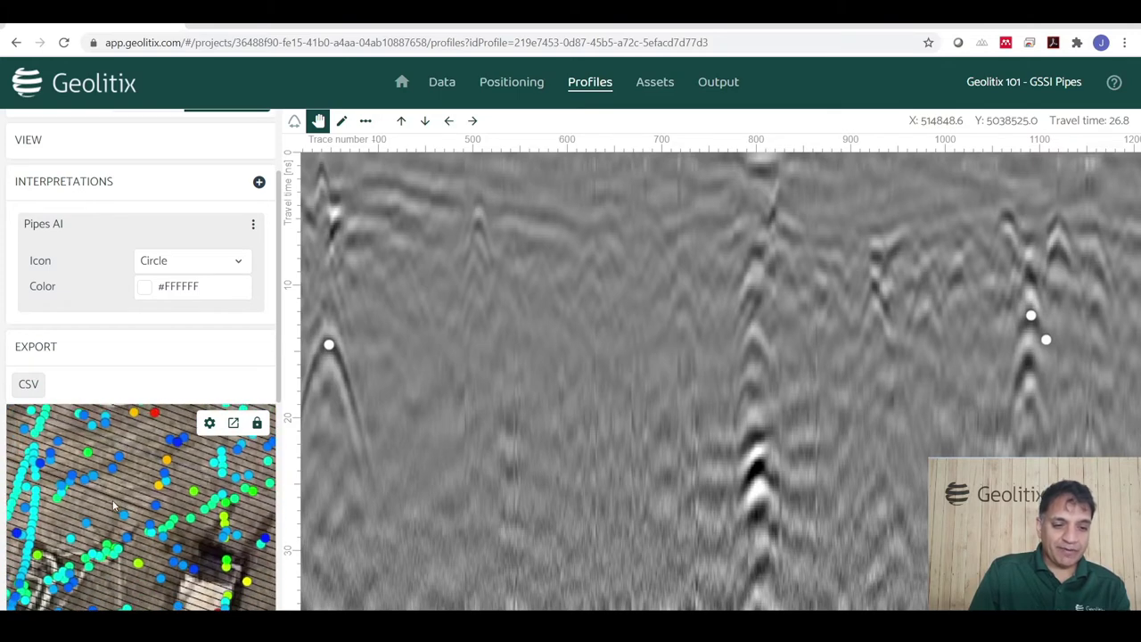
left_click_drag(113, 506, 162, 462)
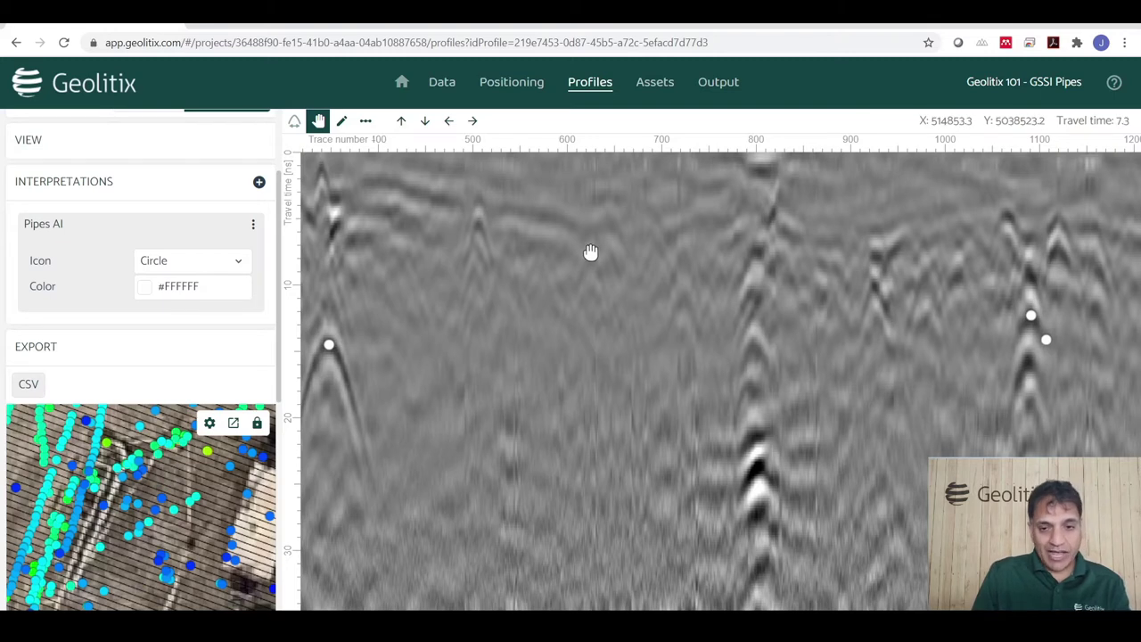
left_click(655, 82)
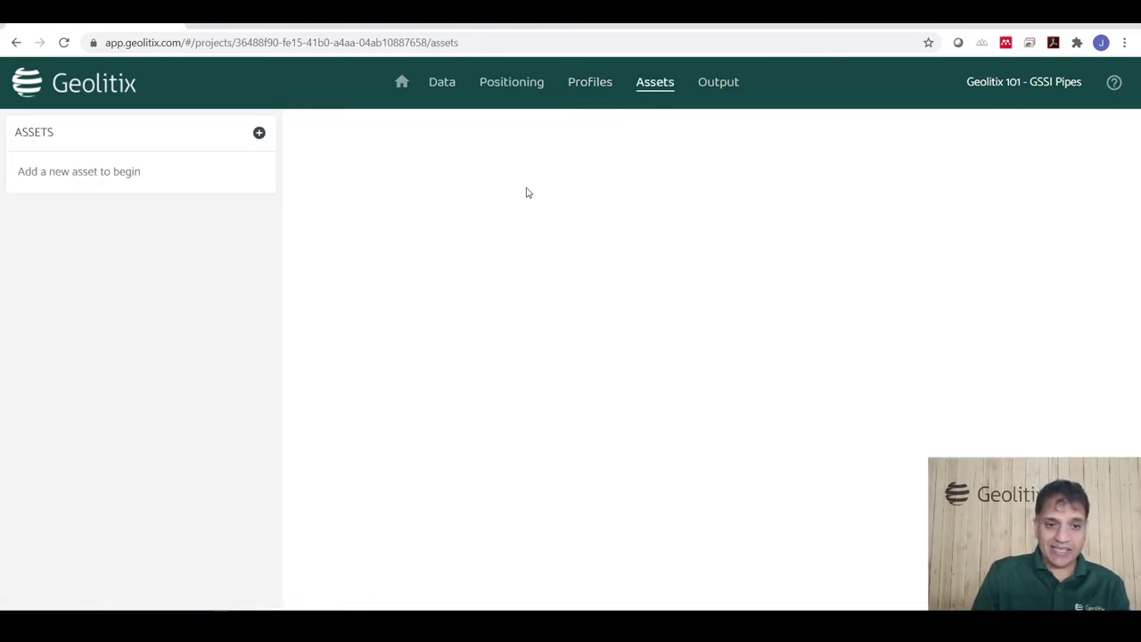
Create a new Polyline-type asset named 'Polylines'.
left_click(259, 134)
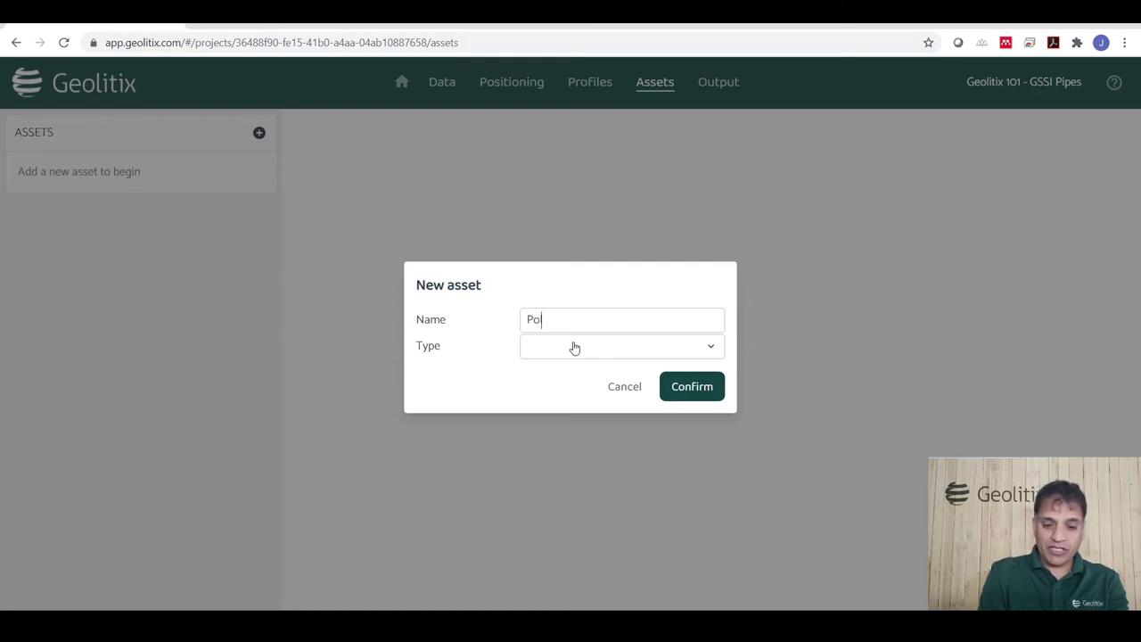
type("lines")
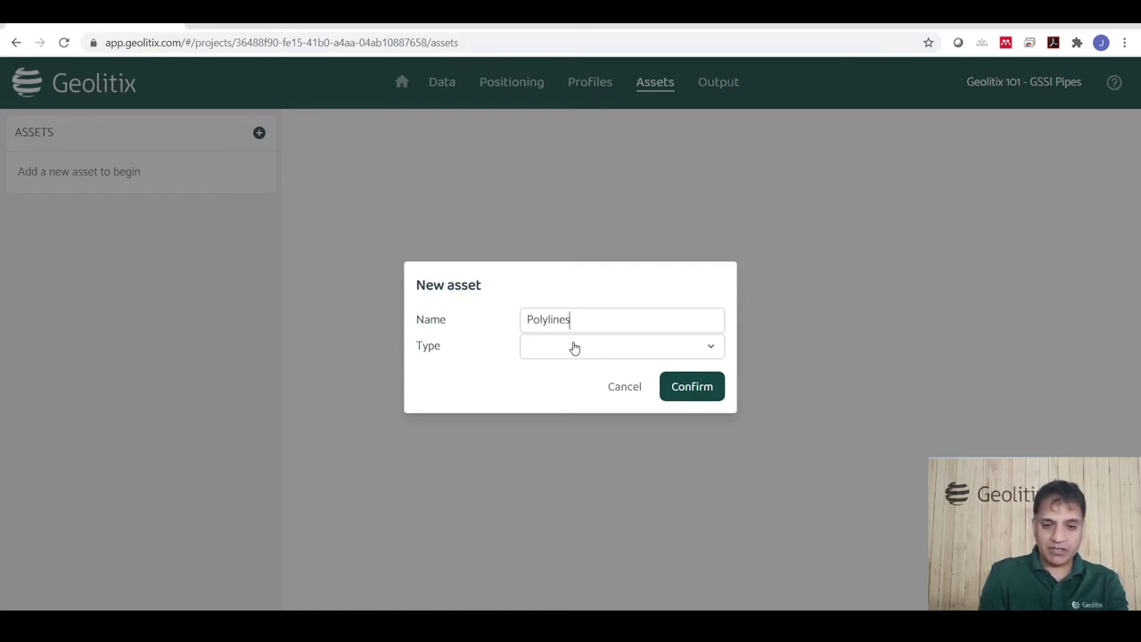
left_click(574, 348)
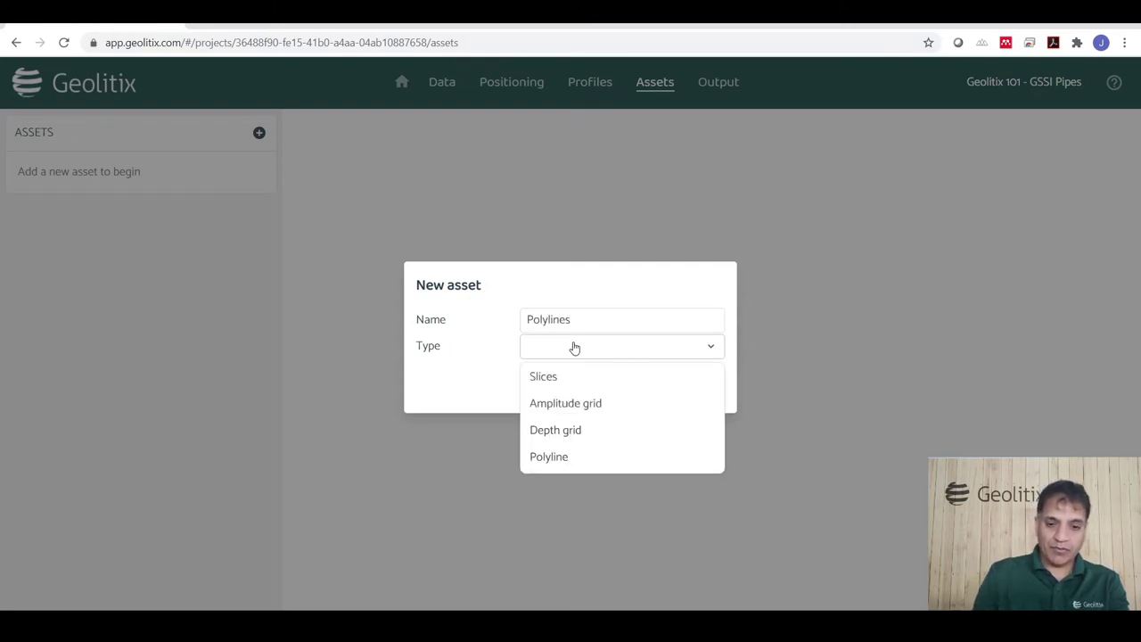
left_click(563, 454)
left_click(692, 392)
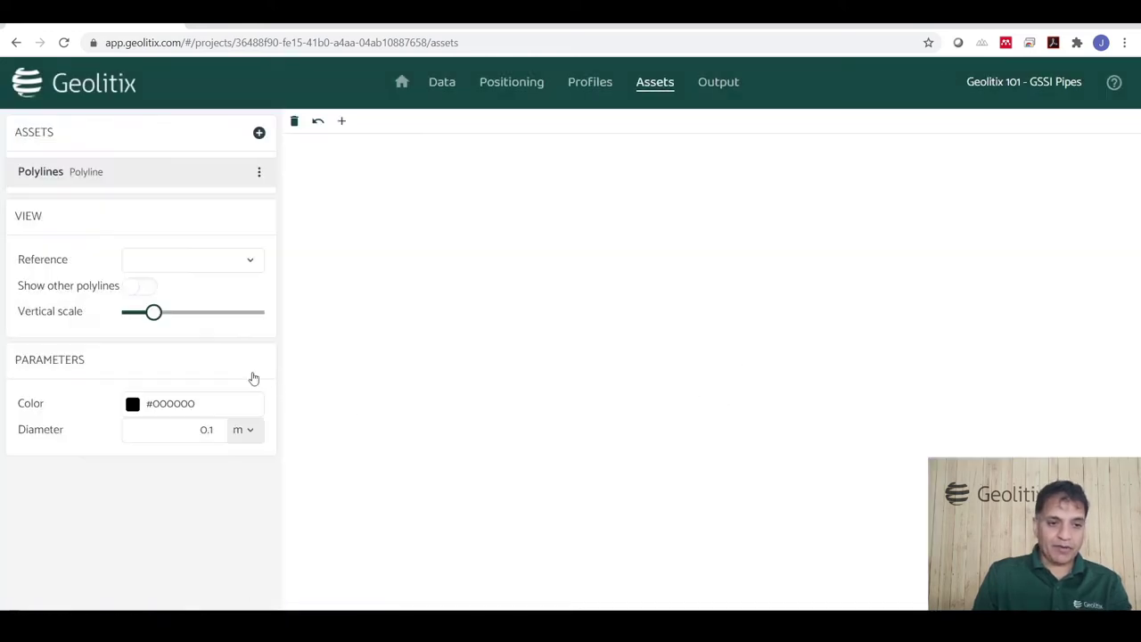
Set the asset's reference to the Pipes AI points and its colour to magenta #FF00FF.
left_click(184, 260)
left_click(161, 316)
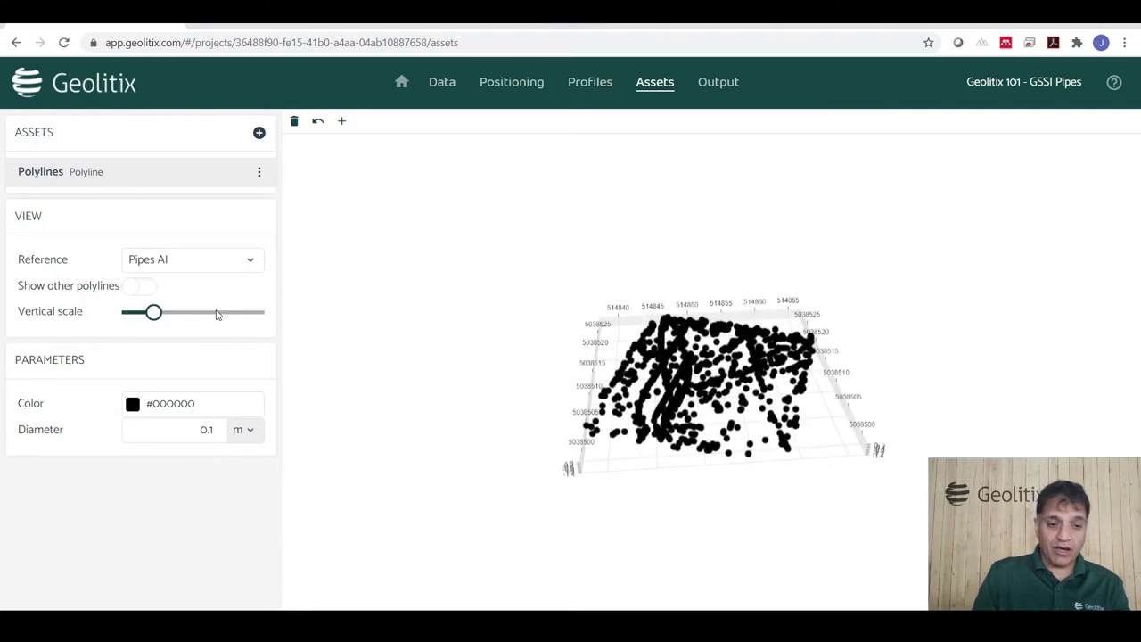
left_click(170, 405)
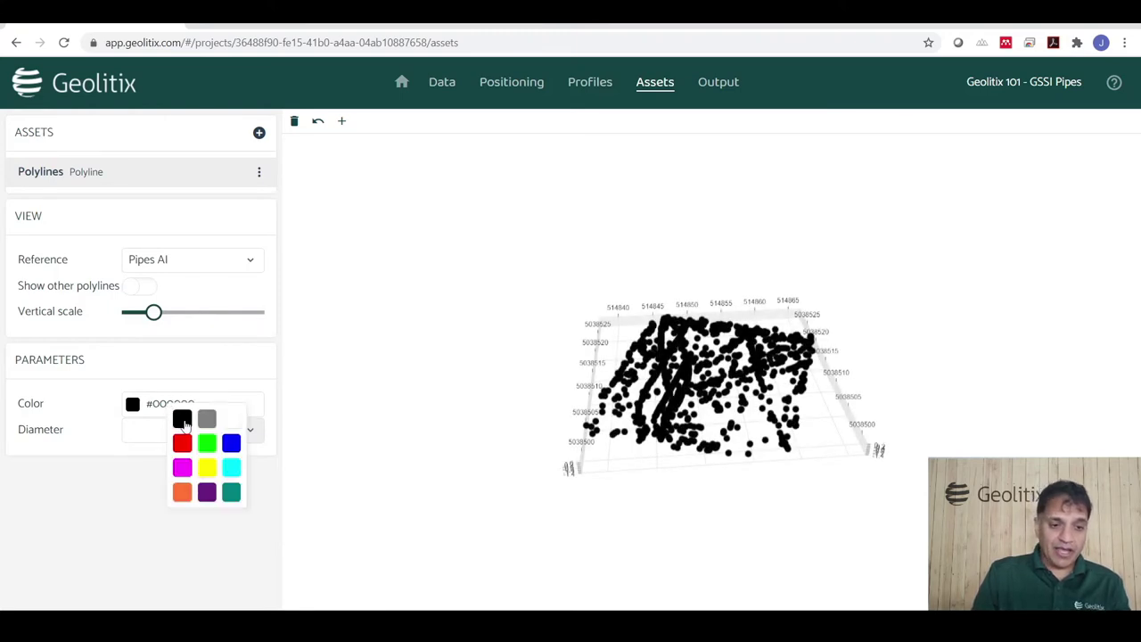
left_click(182, 467)
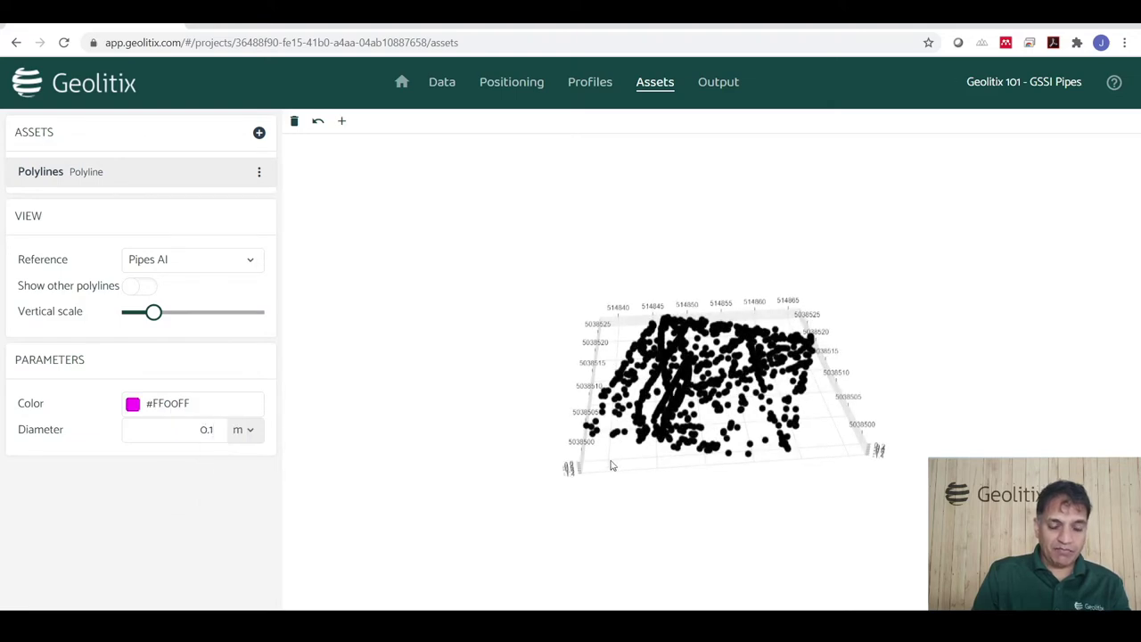
Draw a trial magenta polyline through six points along one pipe, then delete the Polylines asset.
scroll(745, 428, "up", 5)
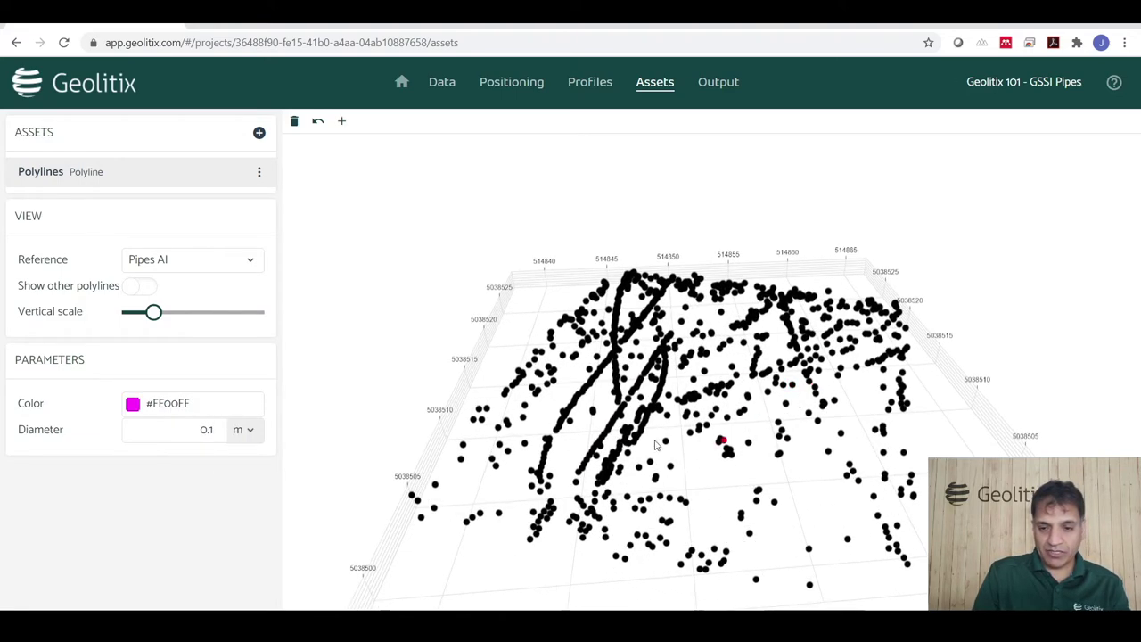
scroll(636, 484, "down", 1)
scroll(636, 484, "up", 5)
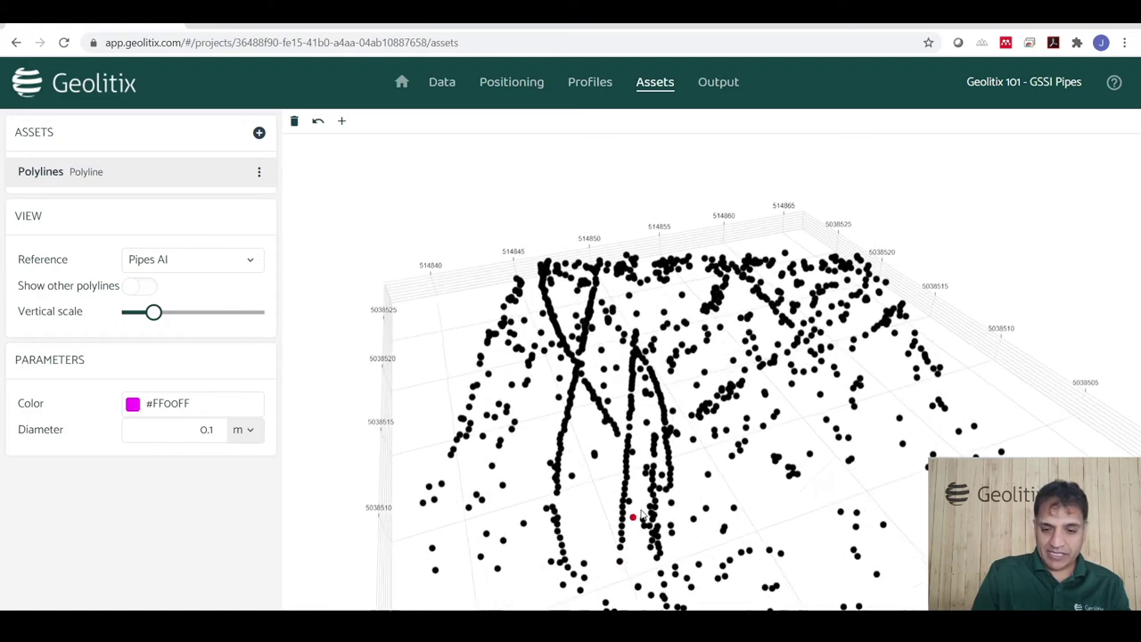
left_click_drag(627, 521, 597, 502)
left_click(406, 528)
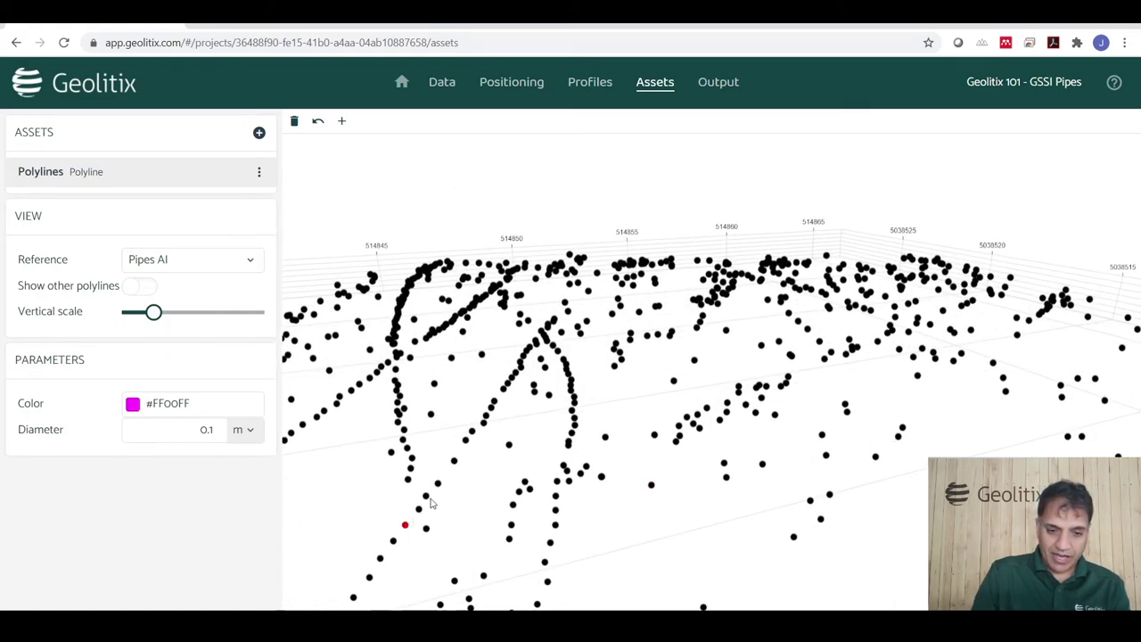
left_click(438, 486)
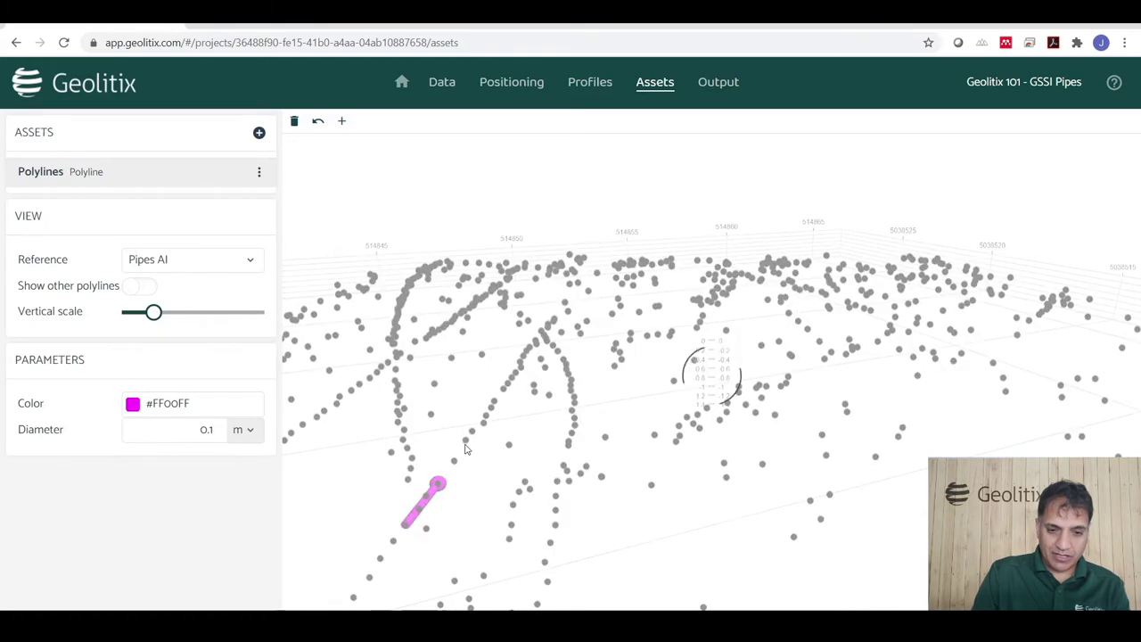
left_click(438, 486)
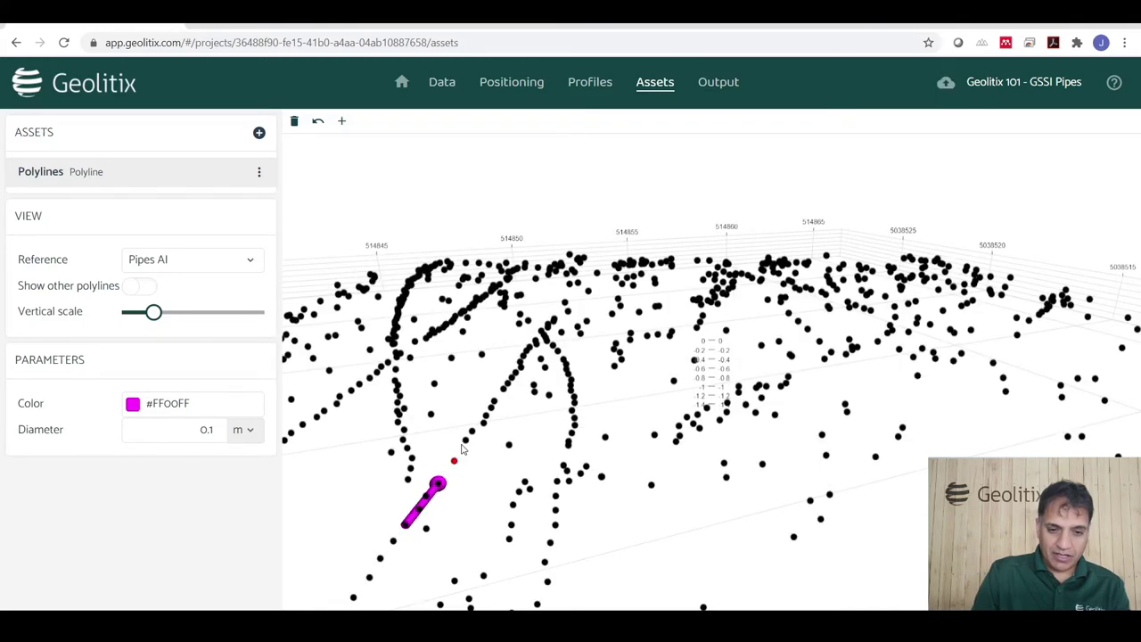
left_click(465, 442)
left_click(490, 410)
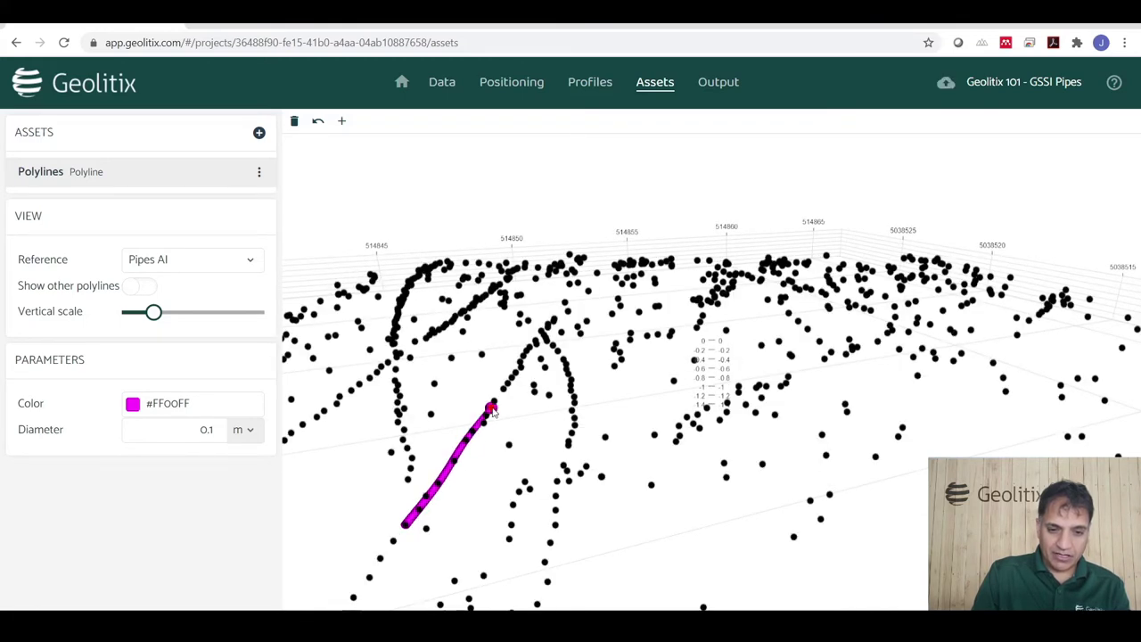
left_click(512, 379)
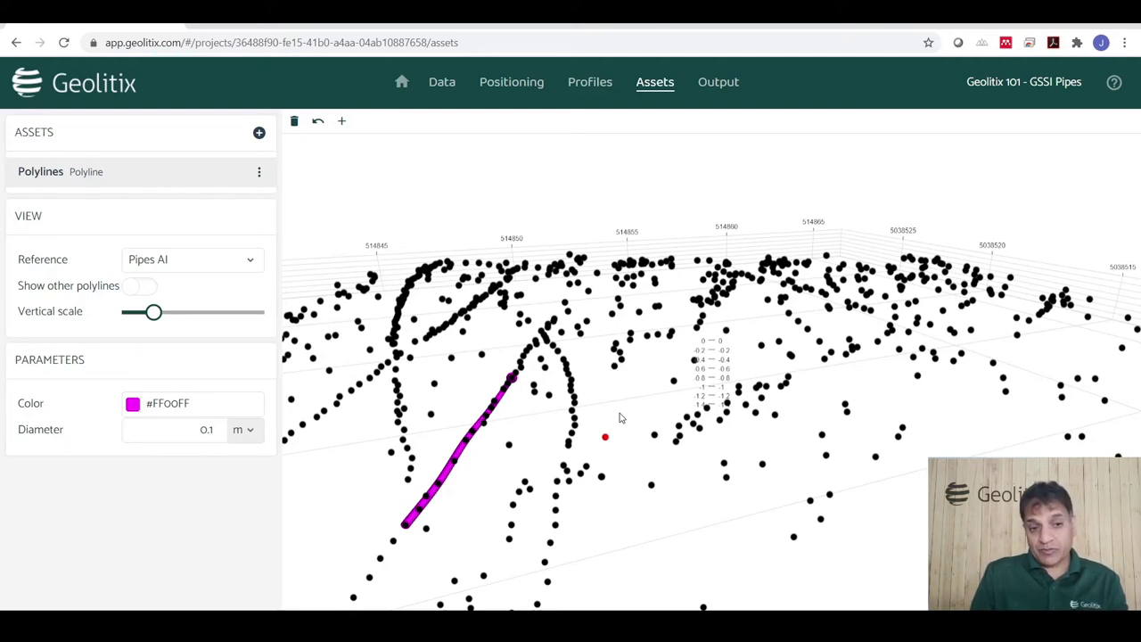
left_click(258, 172)
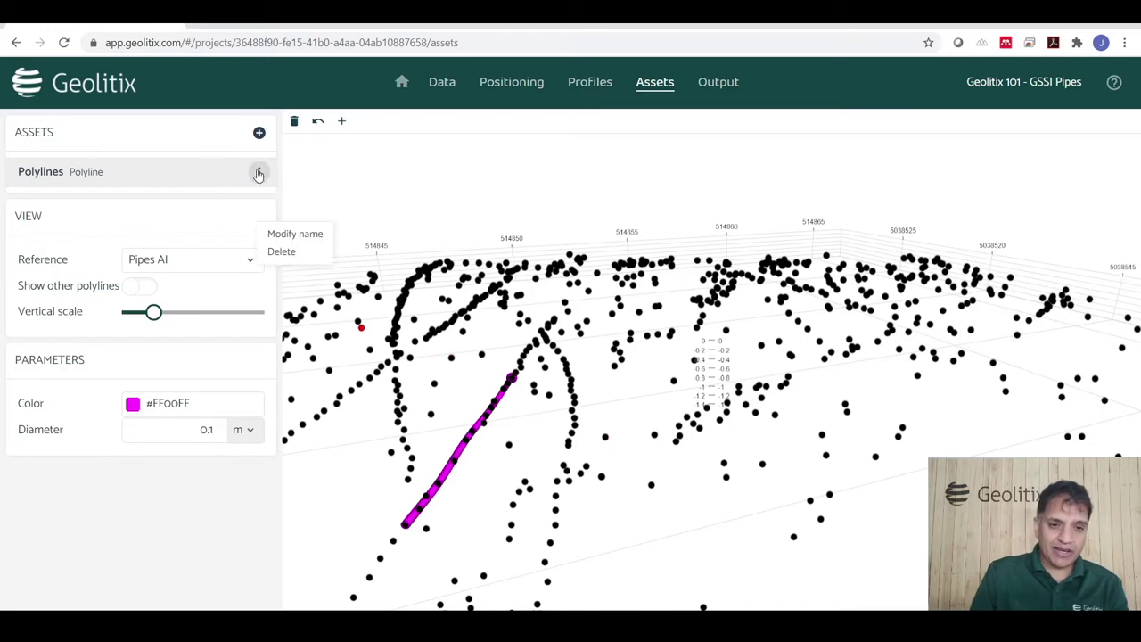
left_click(281, 253)
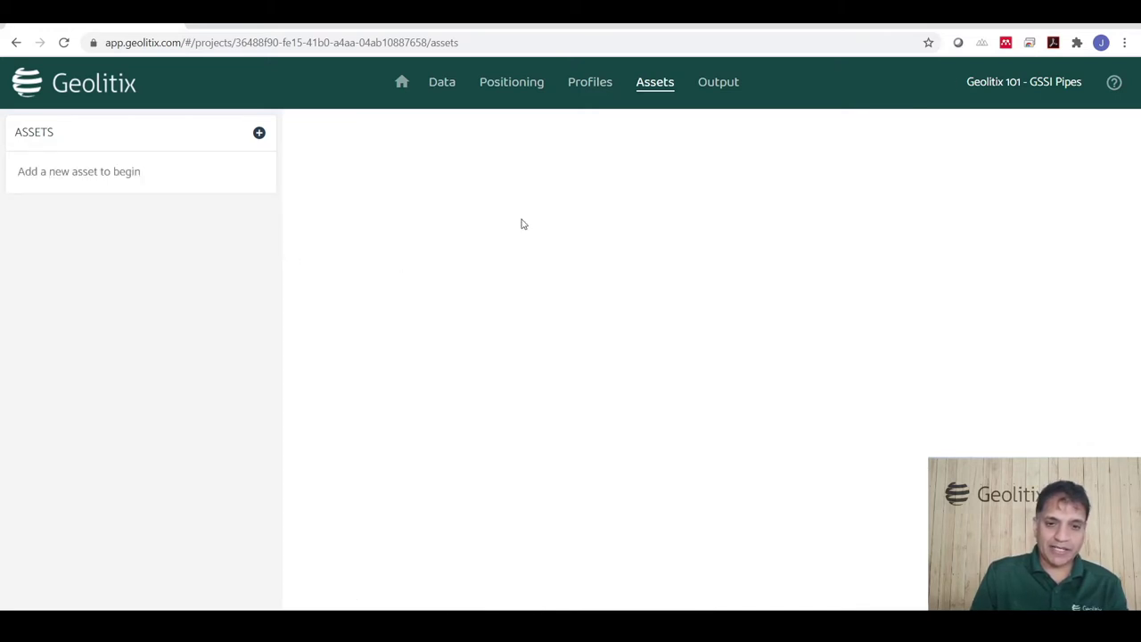
Return to the Profiles radargram and bring the five processes and export options into view.
left_click(589, 82)
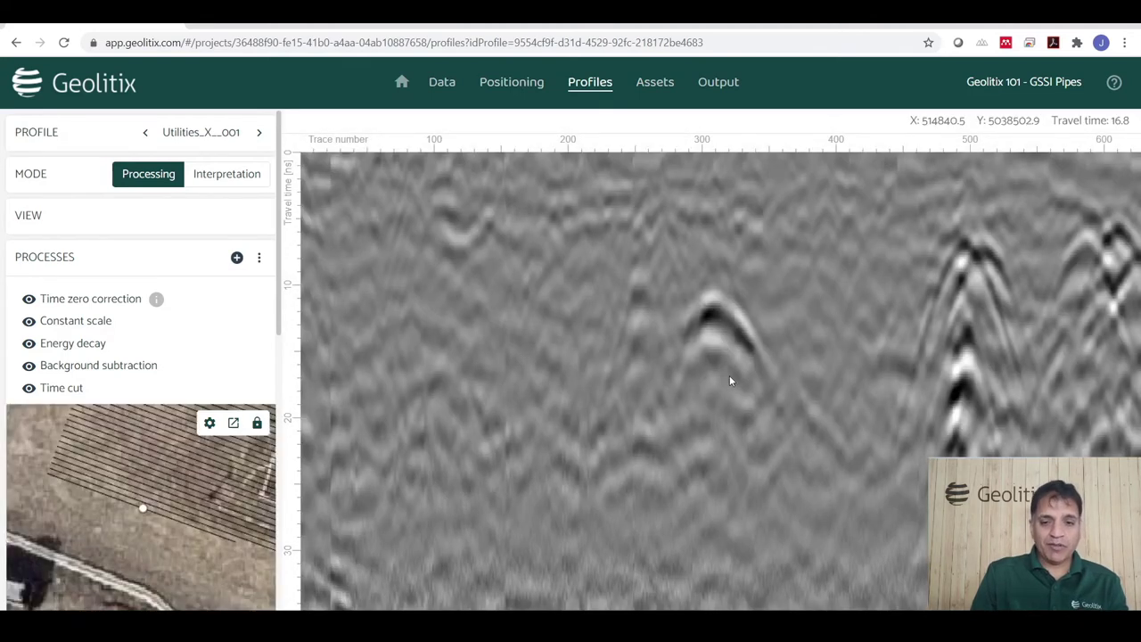
scroll(767, 385, "up", 1)
scroll(772, 386, "down", 1)
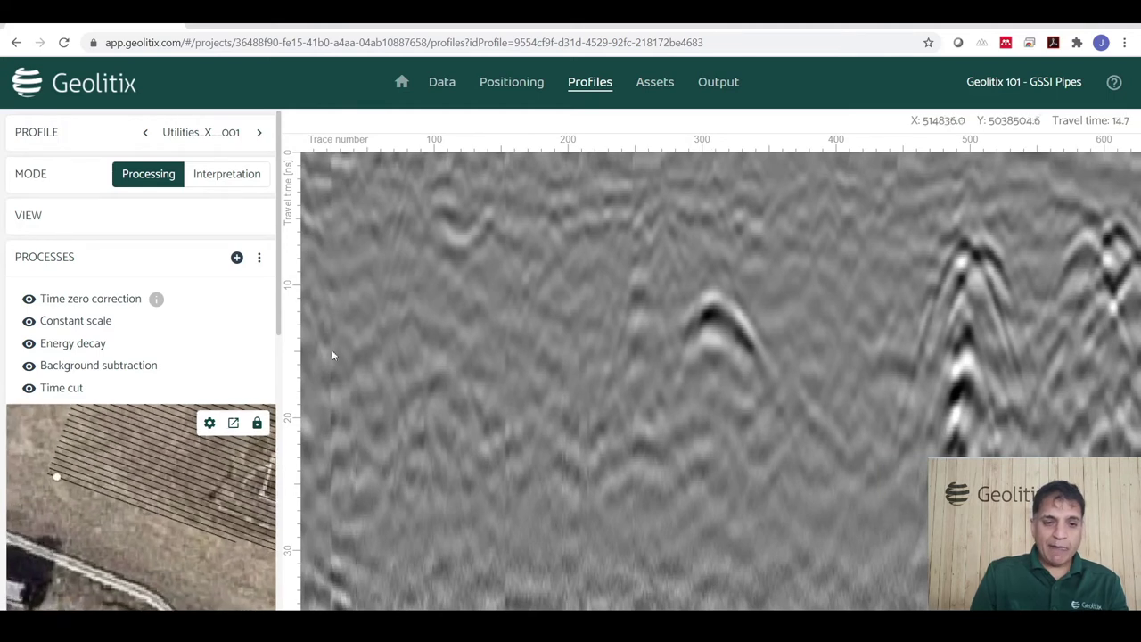
left_click_drag(276, 318, 278, 396)
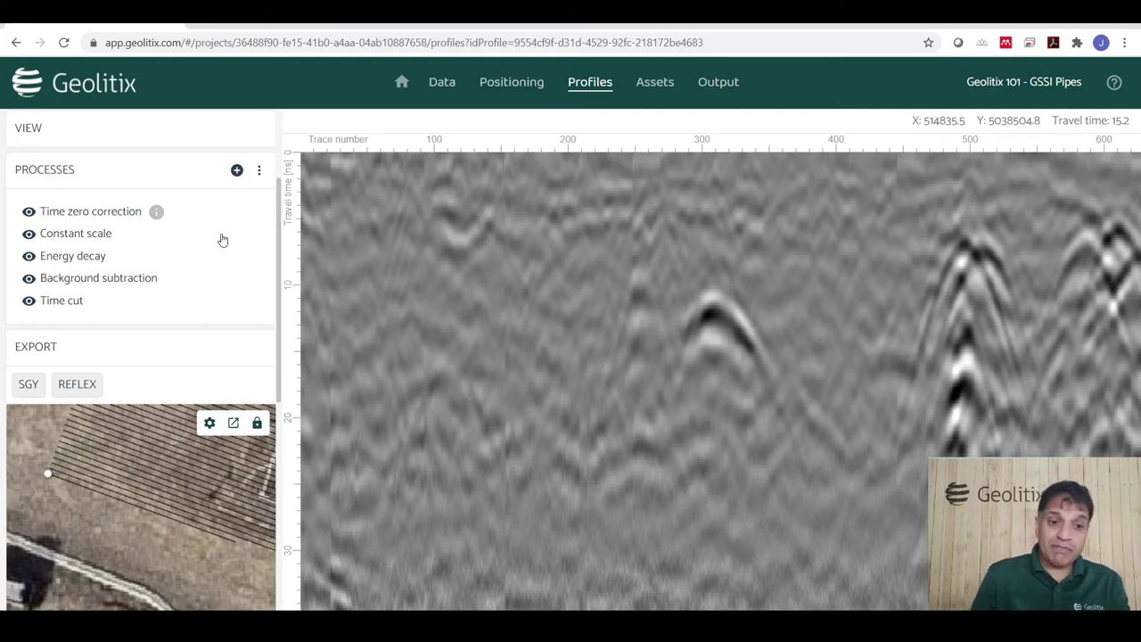
Add a Migration filter process using Project velocity as the velocity source.
left_click(236, 170)
left_click(285, 338)
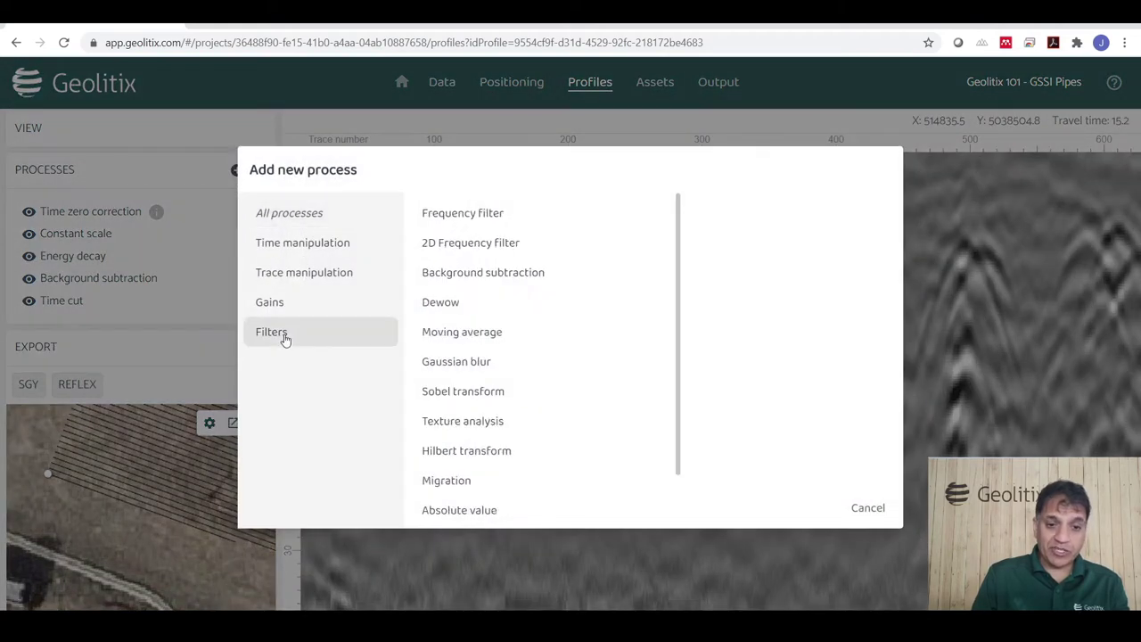
left_click(448, 484)
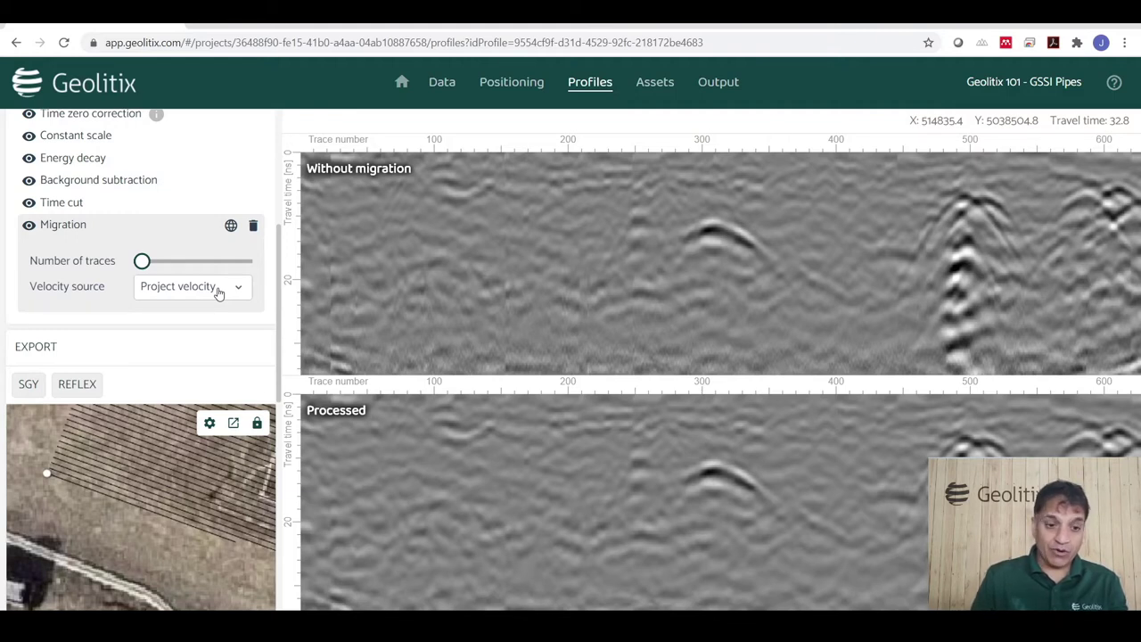
left_click(218, 295)
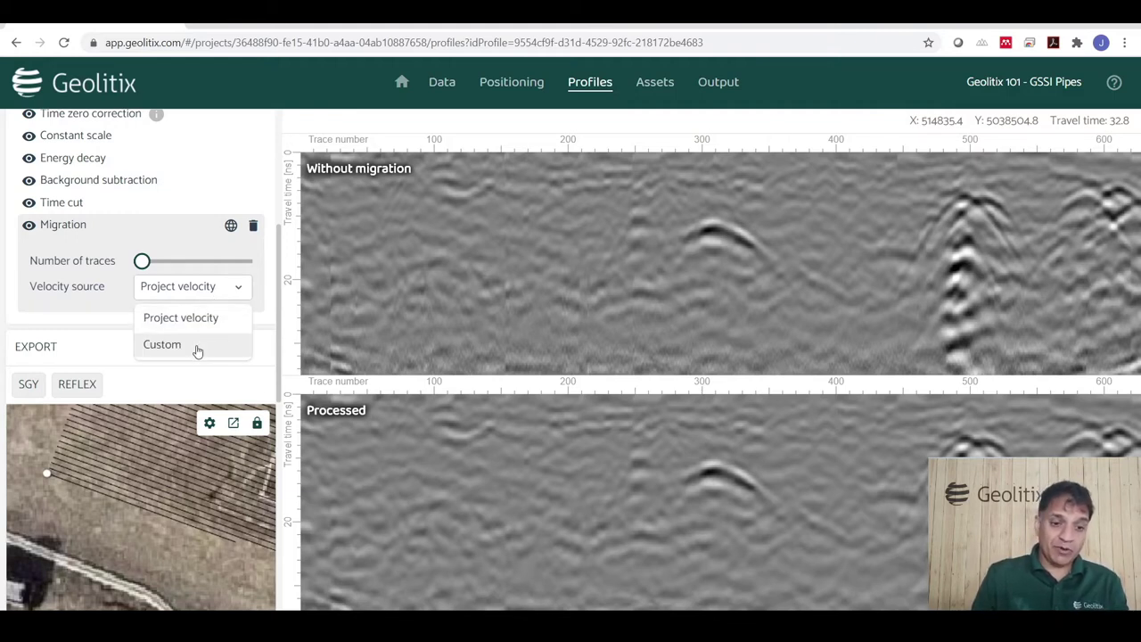
left_click(196, 328)
Raise the migration's number of traces from 25 to about 31.
mouse_move(141, 262)
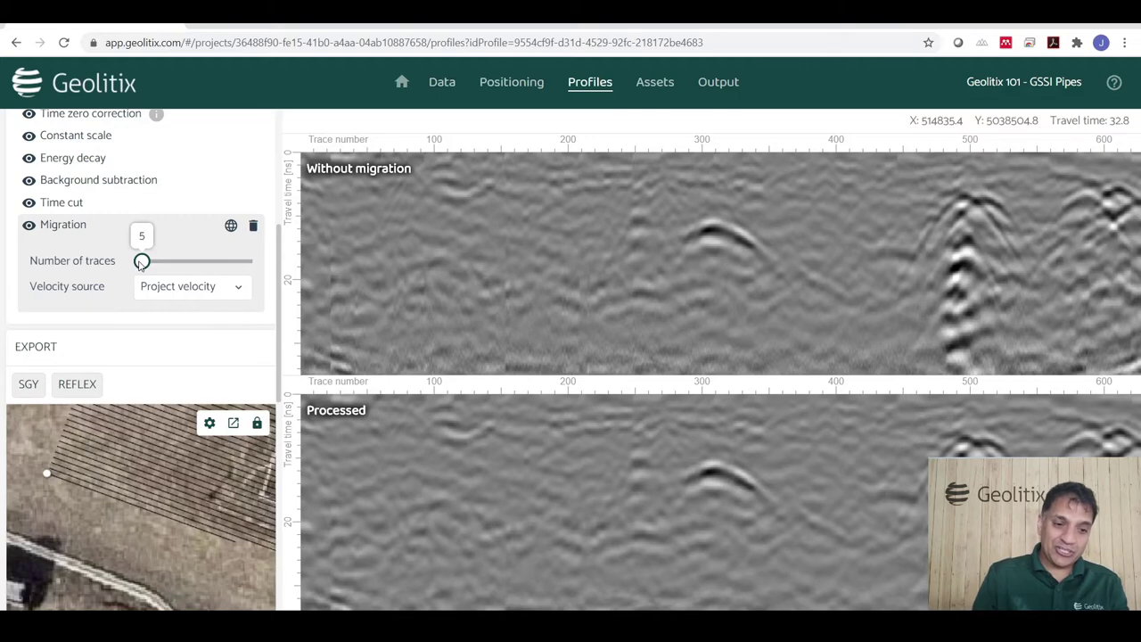
left_click_drag(141, 262, 160, 265)
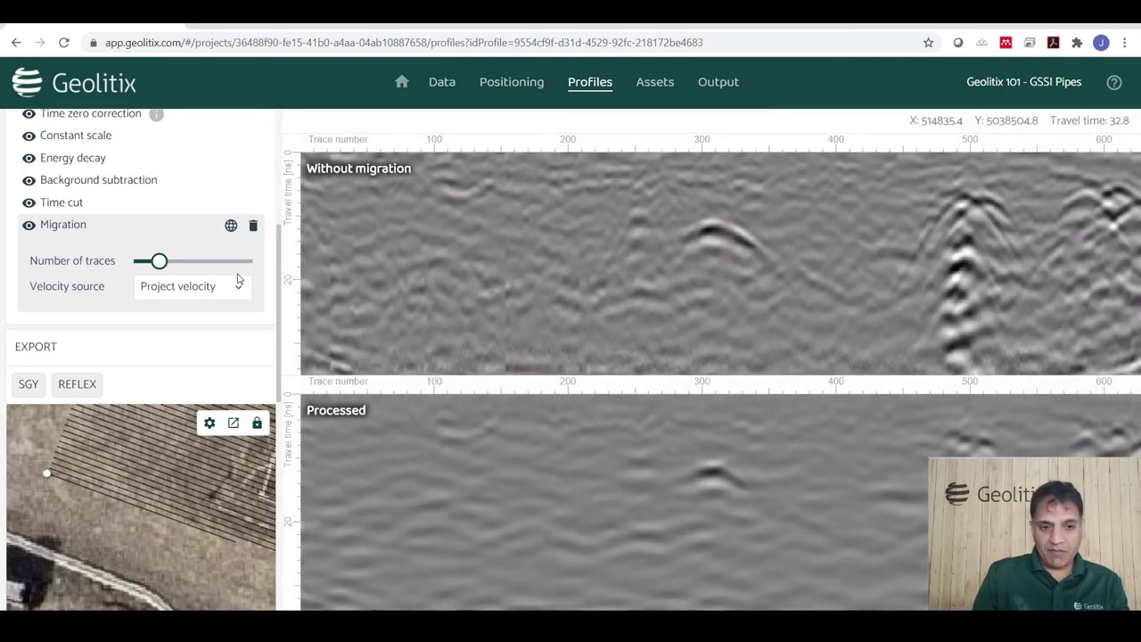
left_click_drag(159, 261, 172, 260)
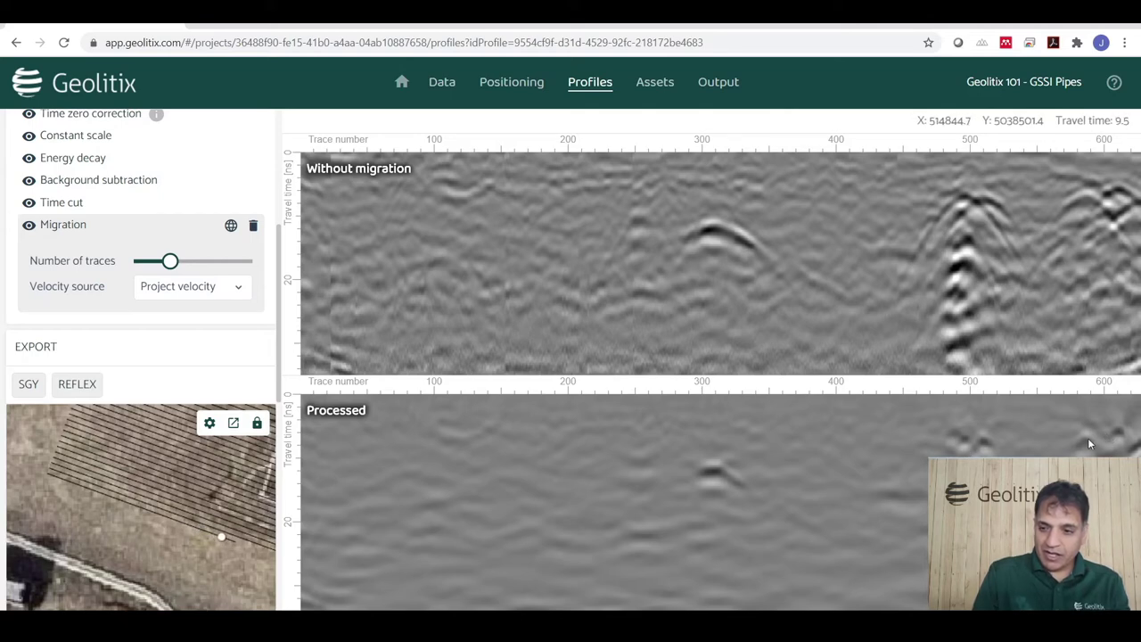
left_click_drag(170, 260, 173, 261)
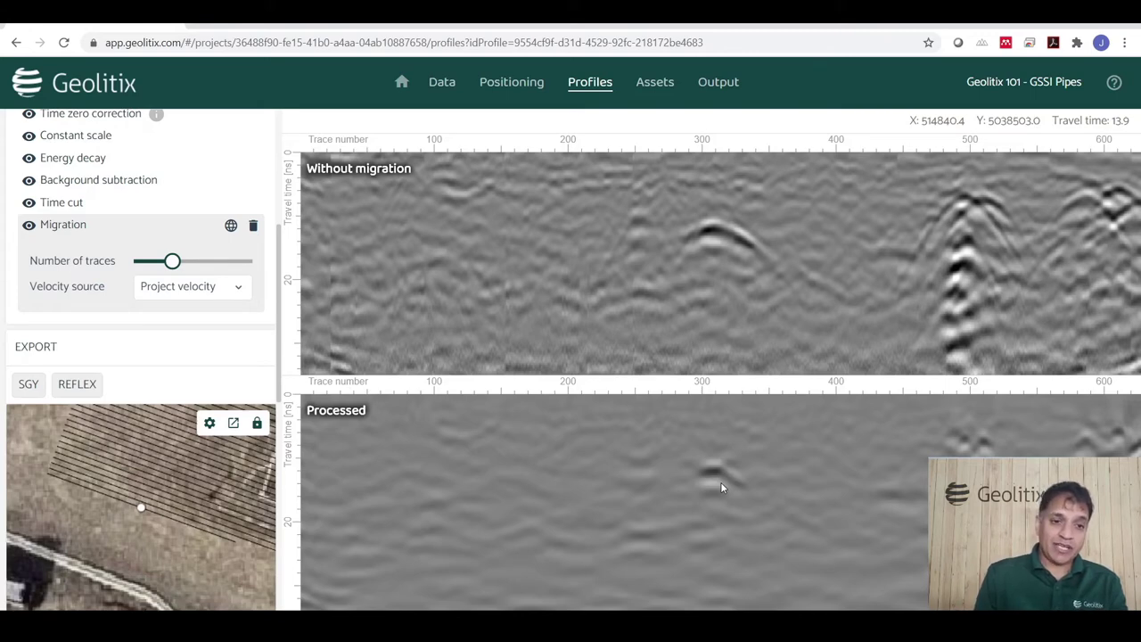
scroll(195, 232, "up", 2)
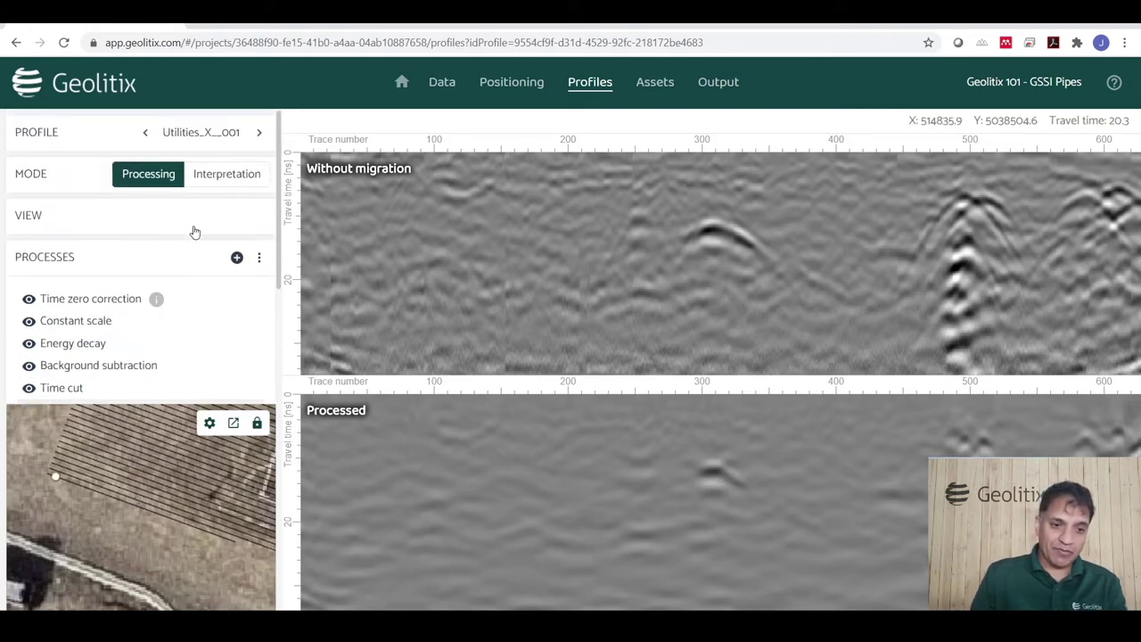
left_click(236, 257)
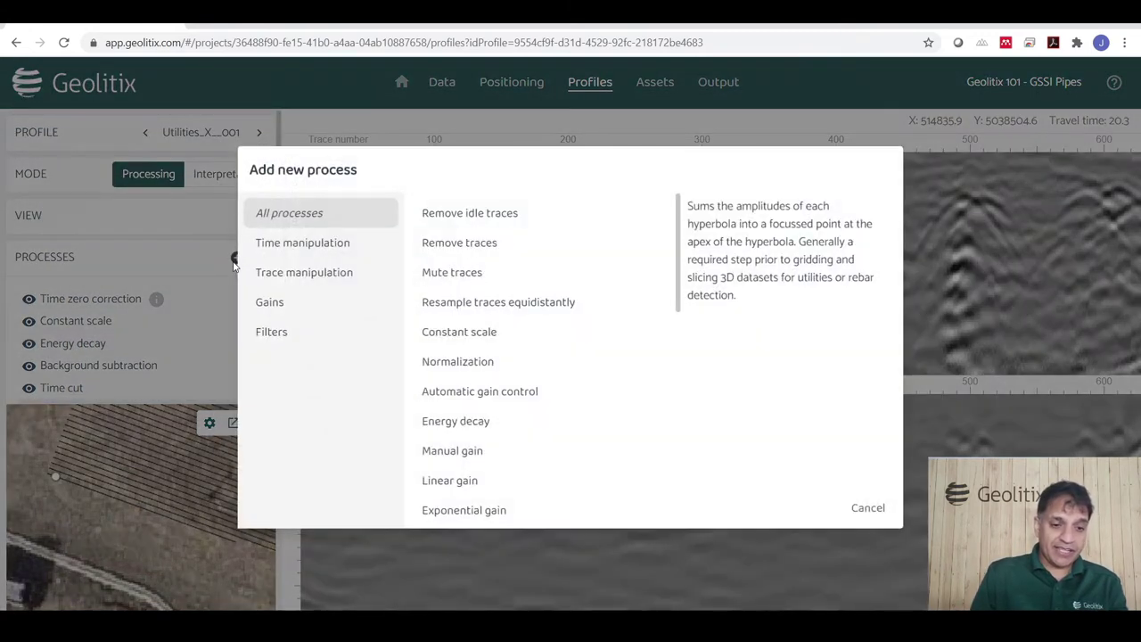
Add a Hilbert transform filter after Migration in the processing chain.
left_click(283, 337)
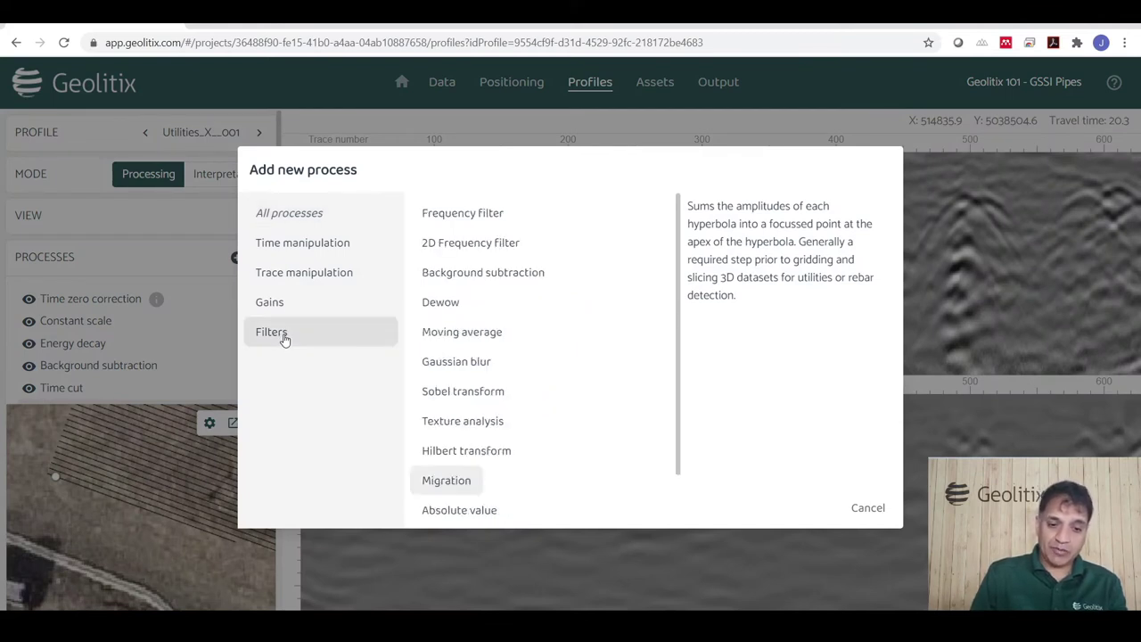
left_click(455, 451)
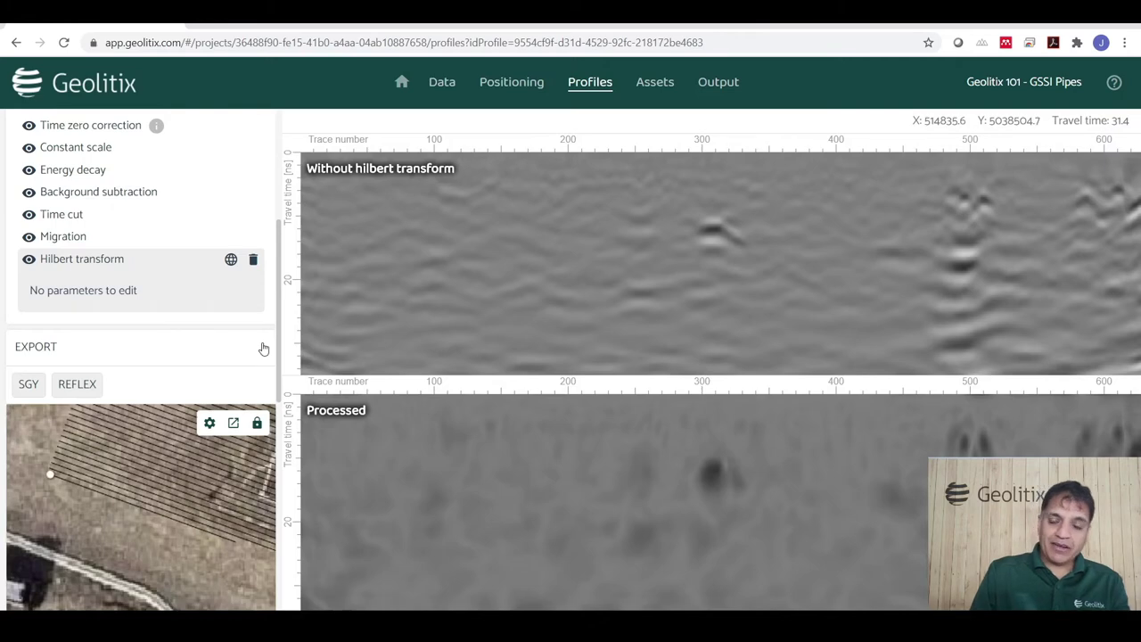
left_click(100, 198)
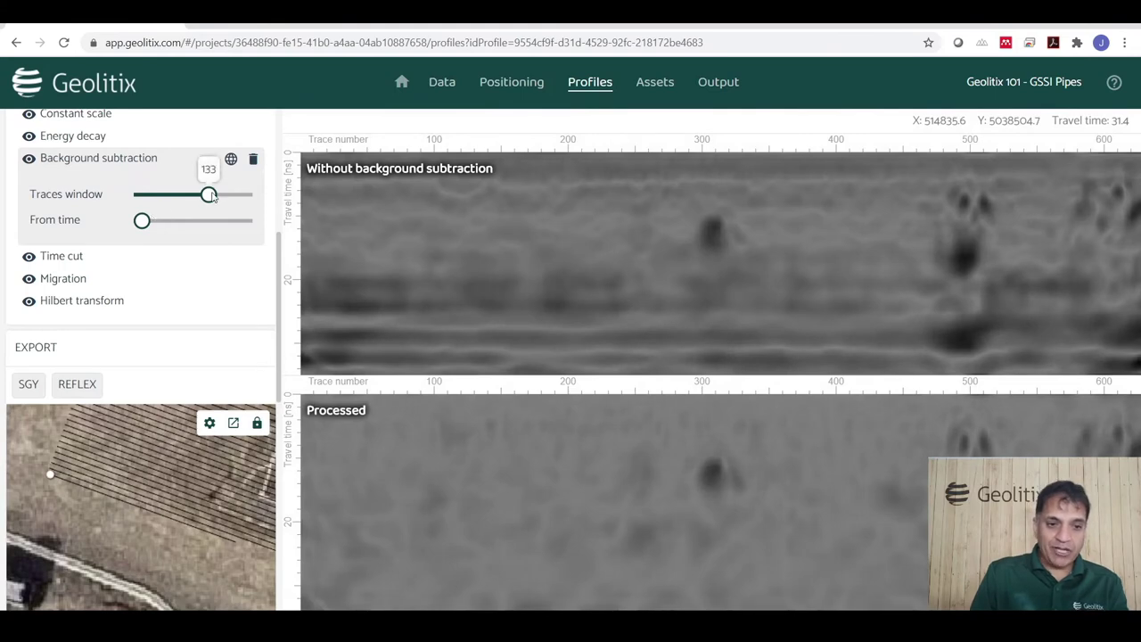
Adjust the Background subtraction traces window and toggle Energy decay off and back on.
left_click_drag(209, 194, 178, 196)
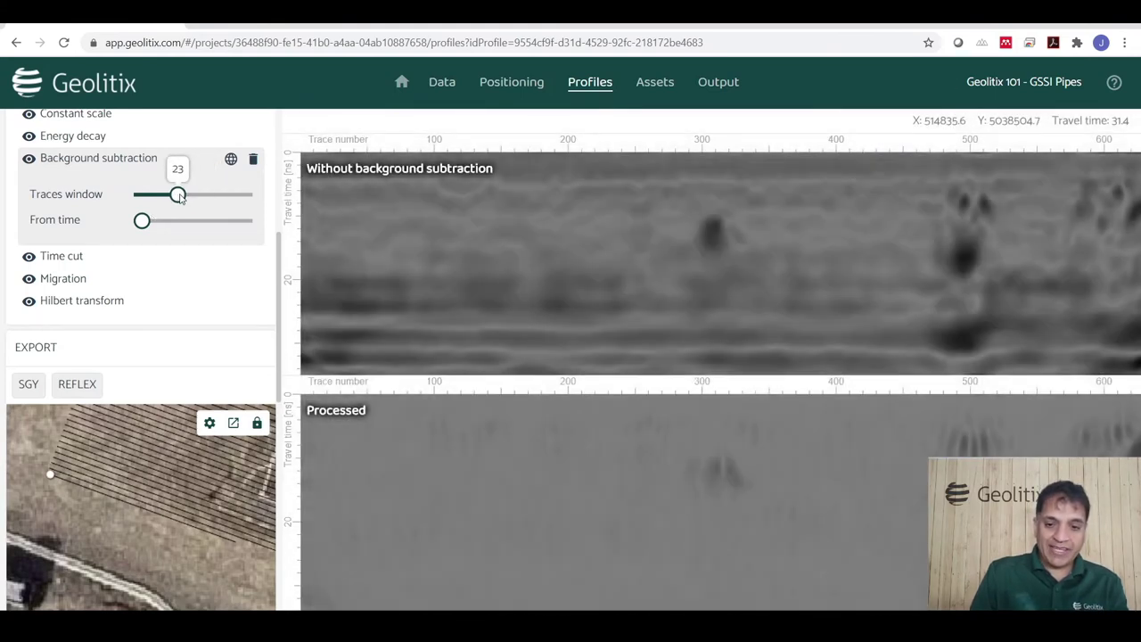
left_click_drag(180, 196, 204, 197)
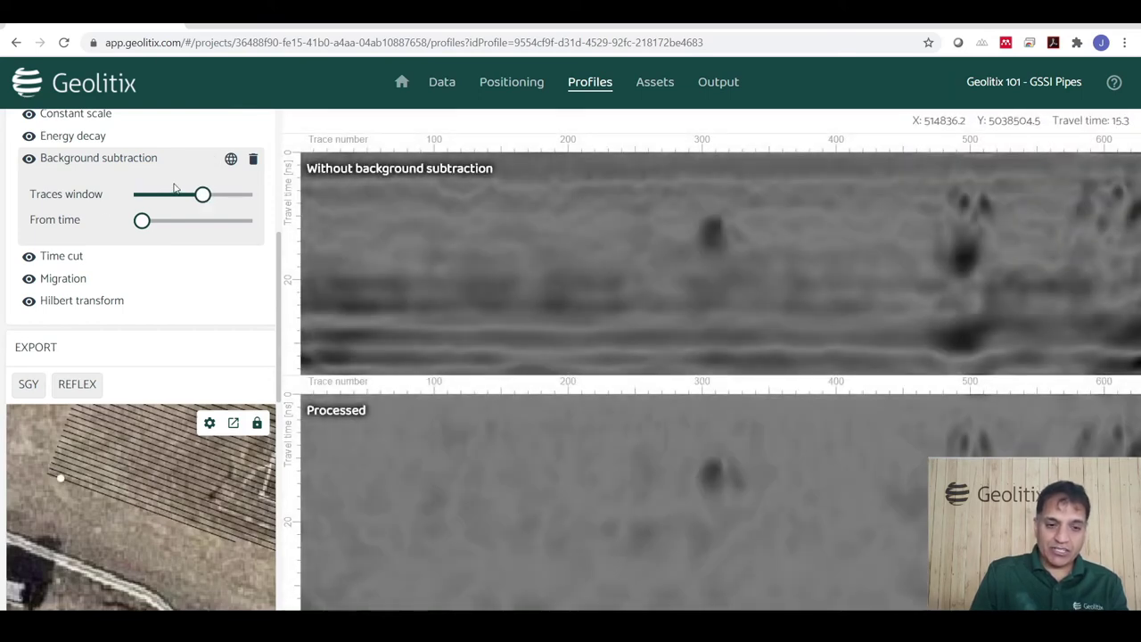
left_click(28, 136)
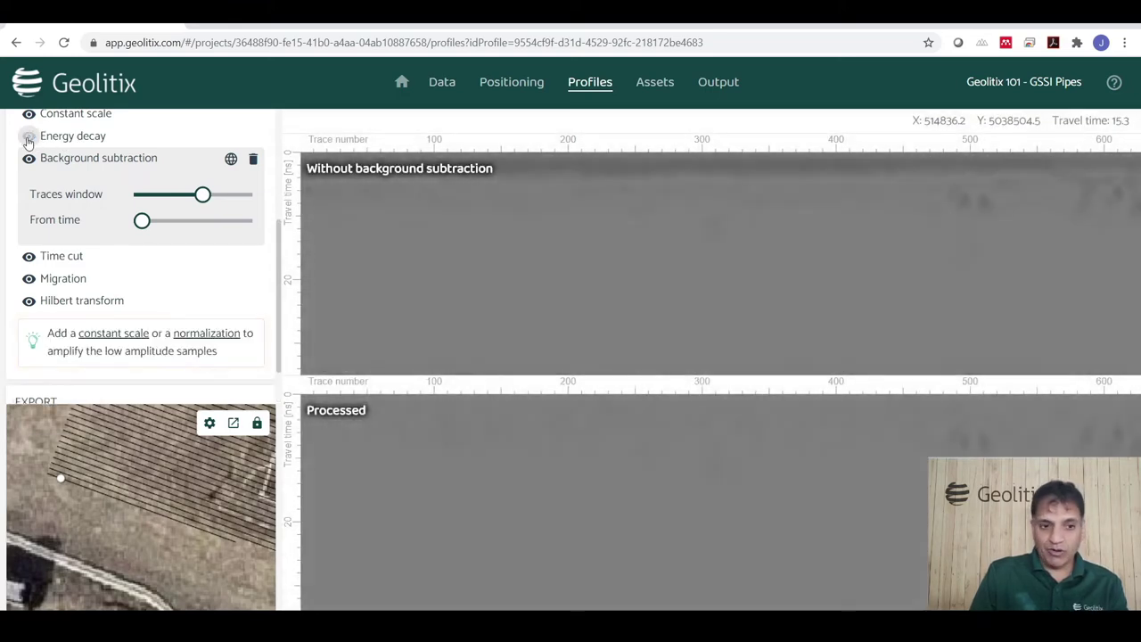
left_click(29, 136)
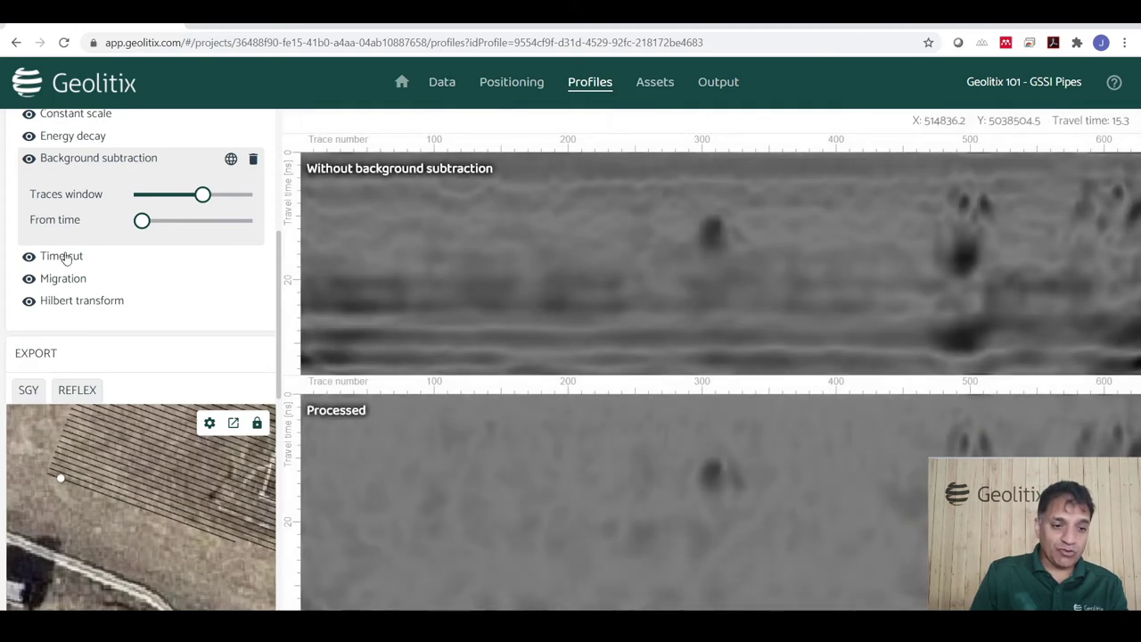
Move Time cut ahead of Background subtraction in the processing chain.
left_click_drag(65, 257, 73, 234)
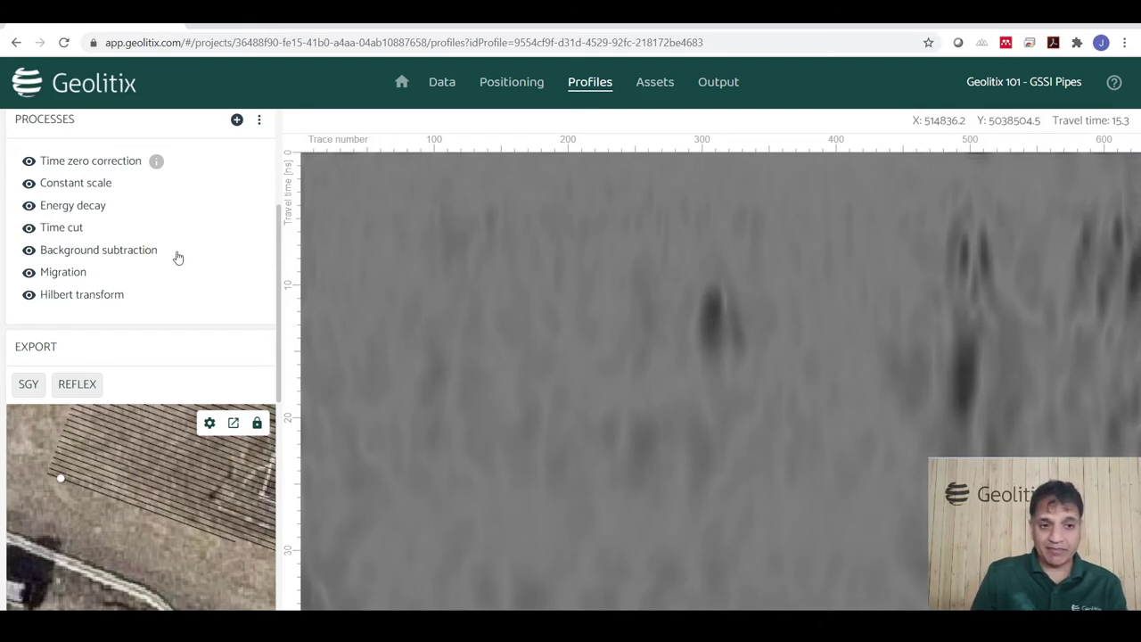
scroll(179, 256, "up", 1)
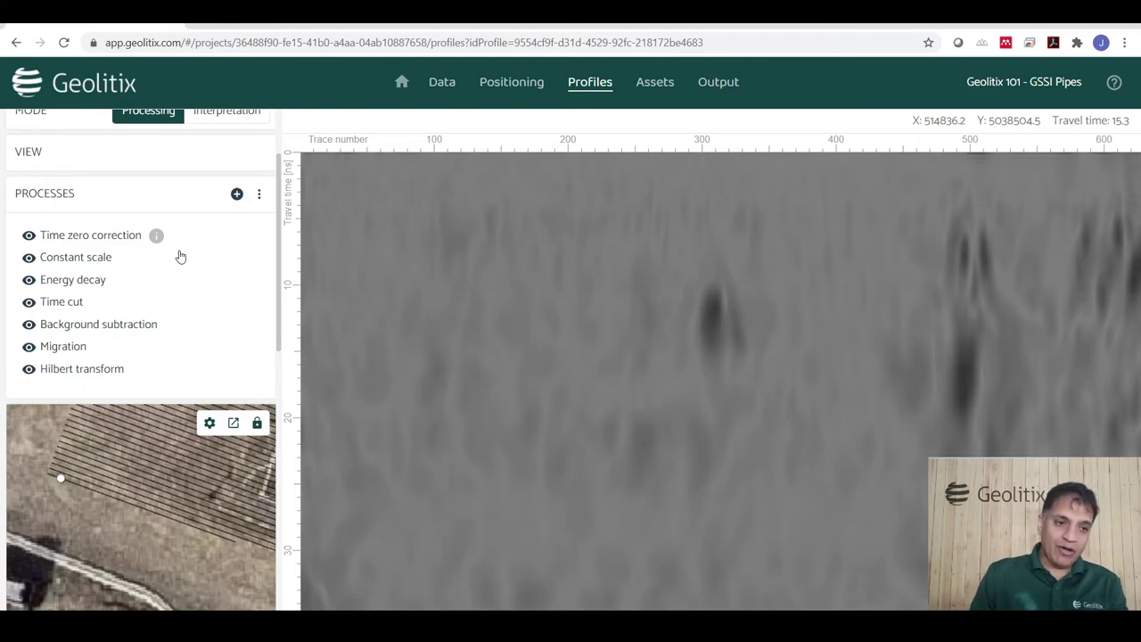
left_click(260, 195)
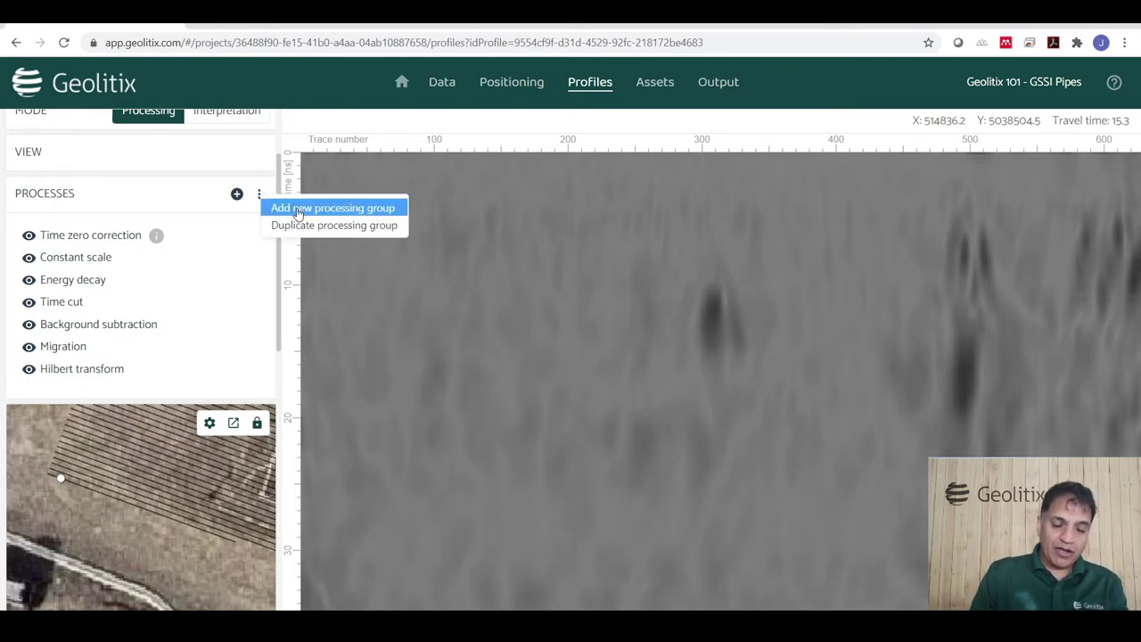
left_click(297, 211)
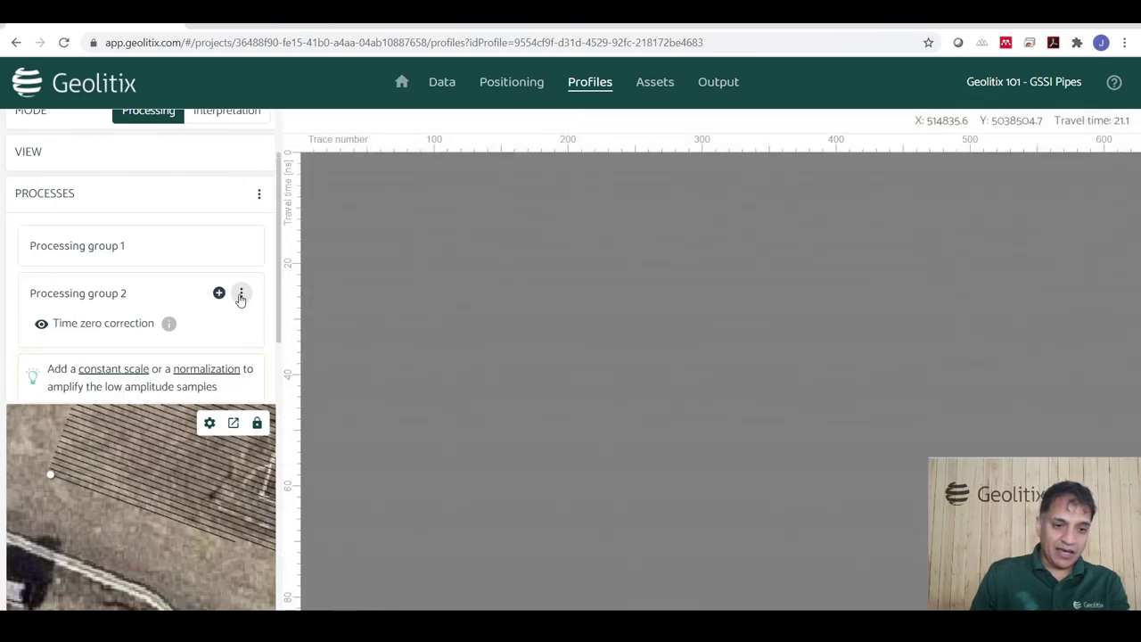
left_click(241, 295)
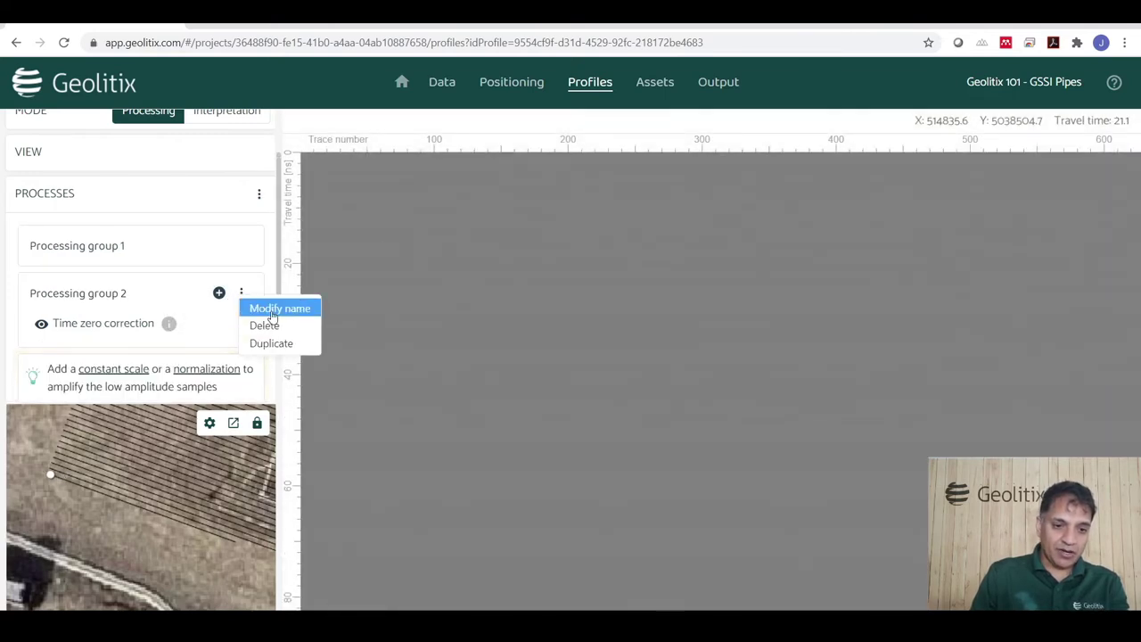
left_click(272, 312)
type("Ma")
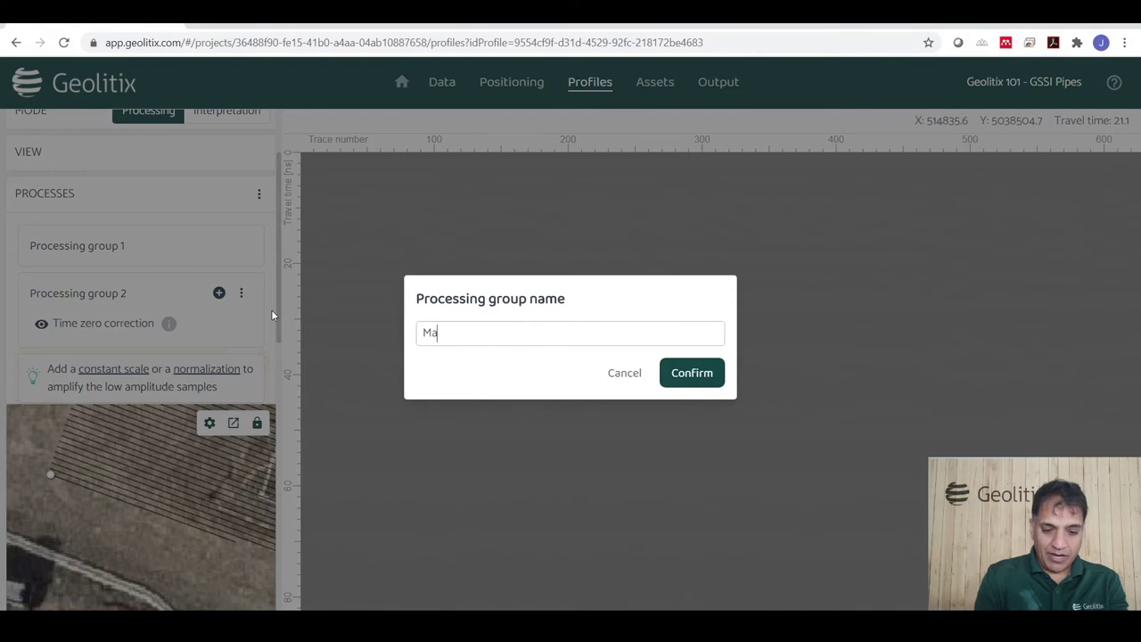
type("r")
key("BackSpace")
type("rys ")
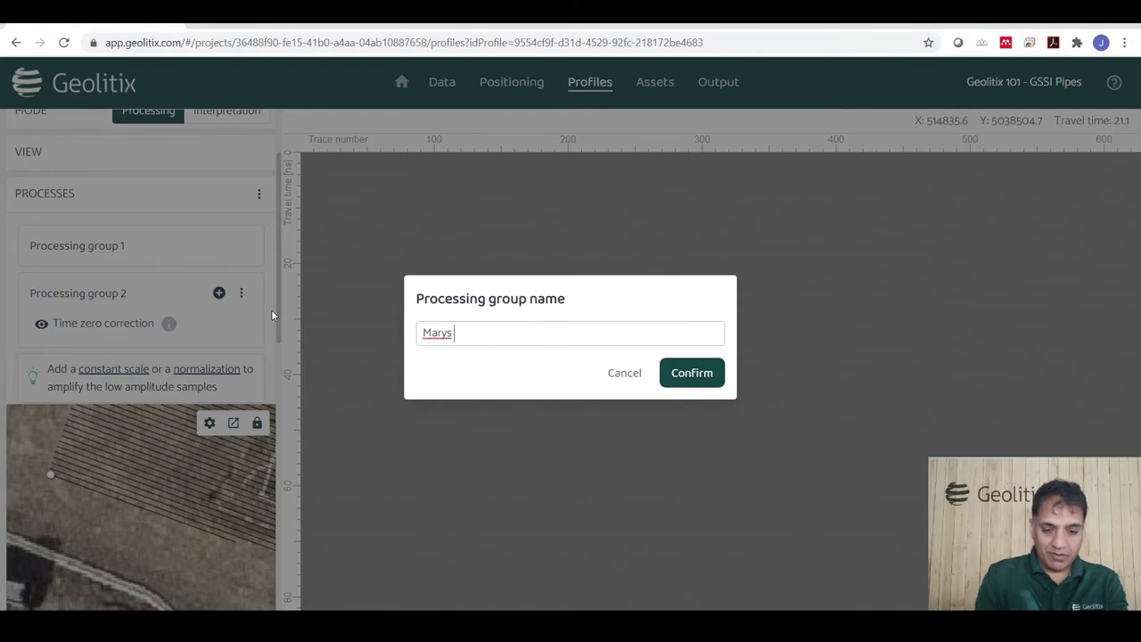
type("Poroces")
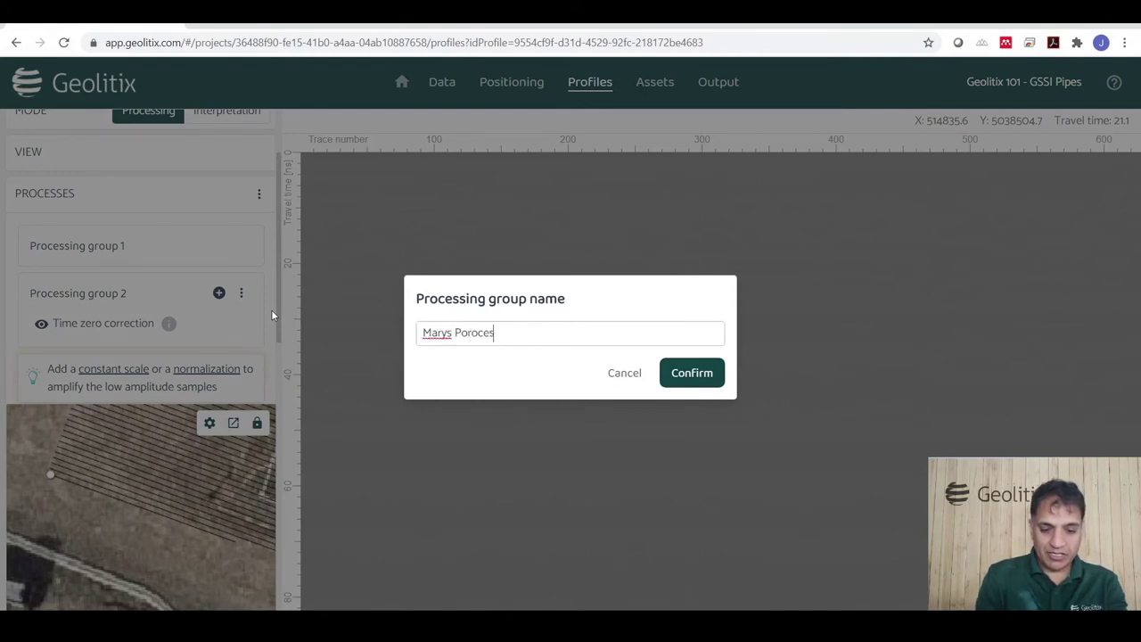
type("sing")
left_click(700, 377)
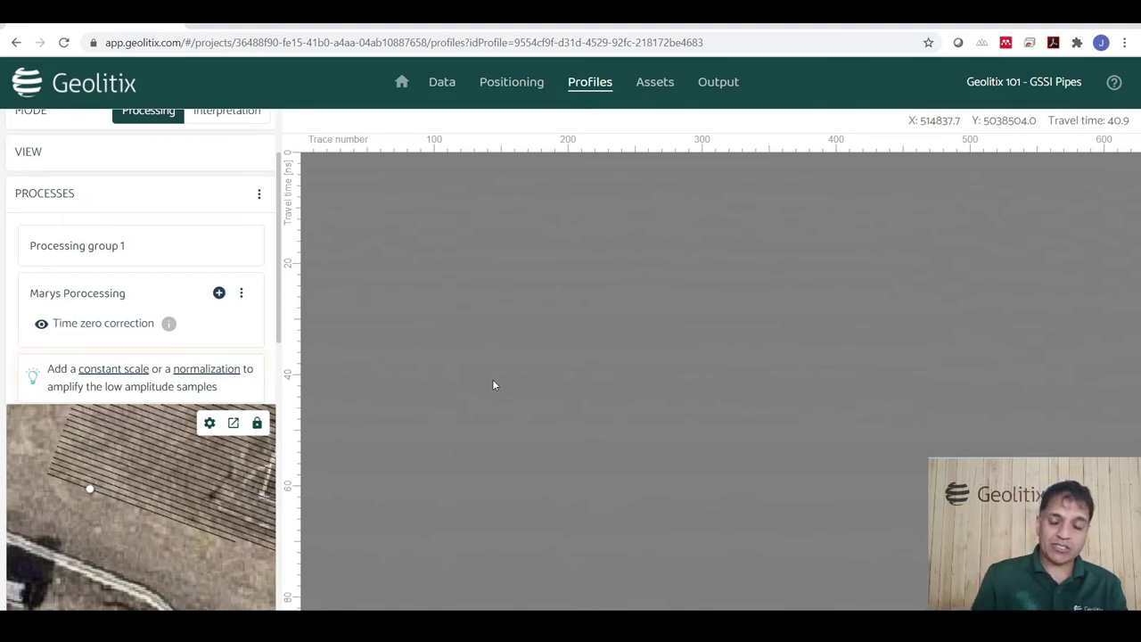
left_click(242, 294)
left_click(268, 327)
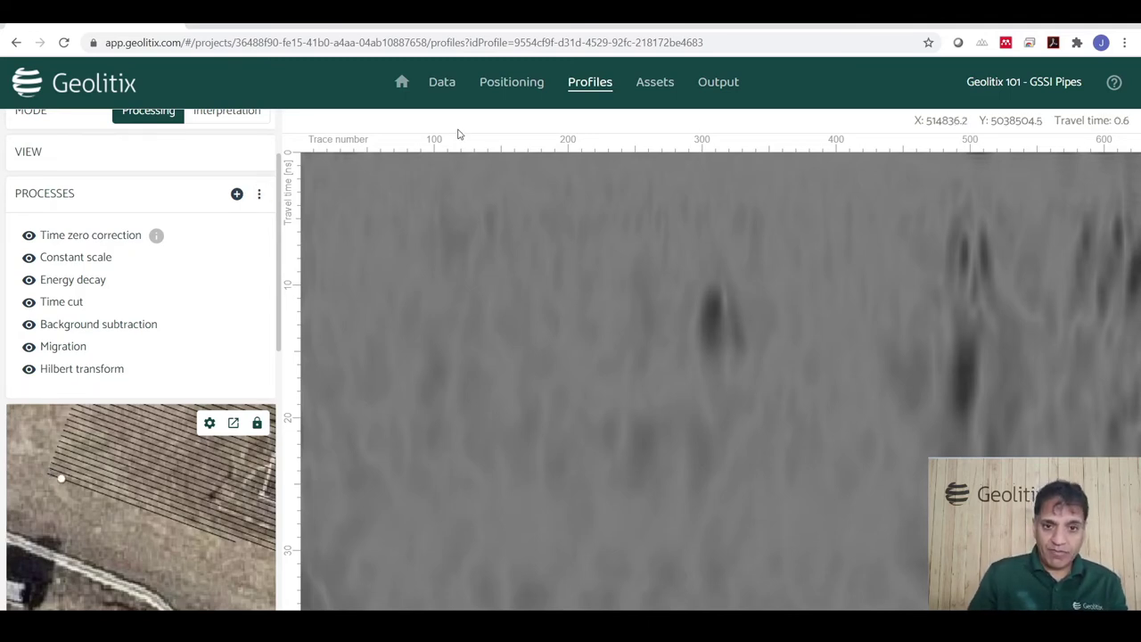
Create a new Slices-type asset named 'Slices 101'.
left_click(662, 89)
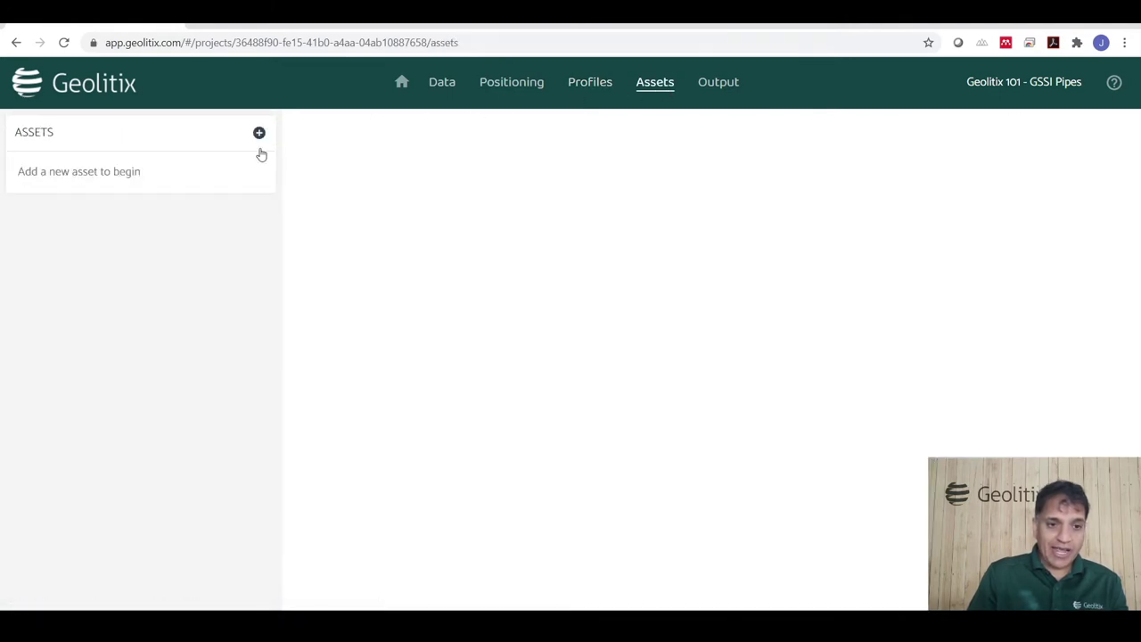
left_click(259, 133)
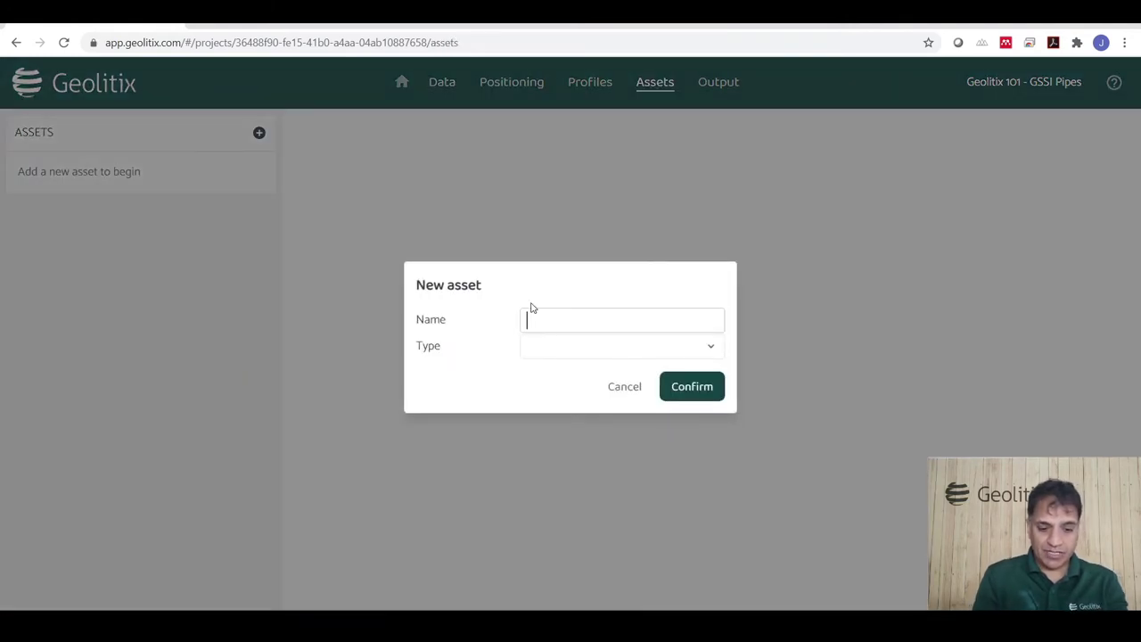
type("Slices")
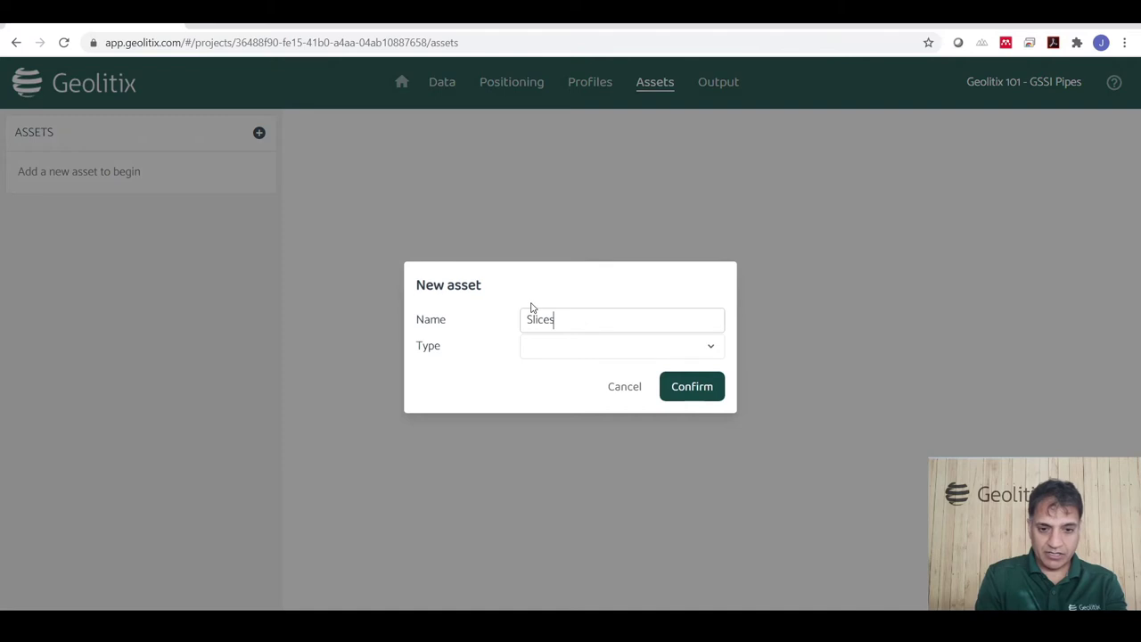
type(" 101")
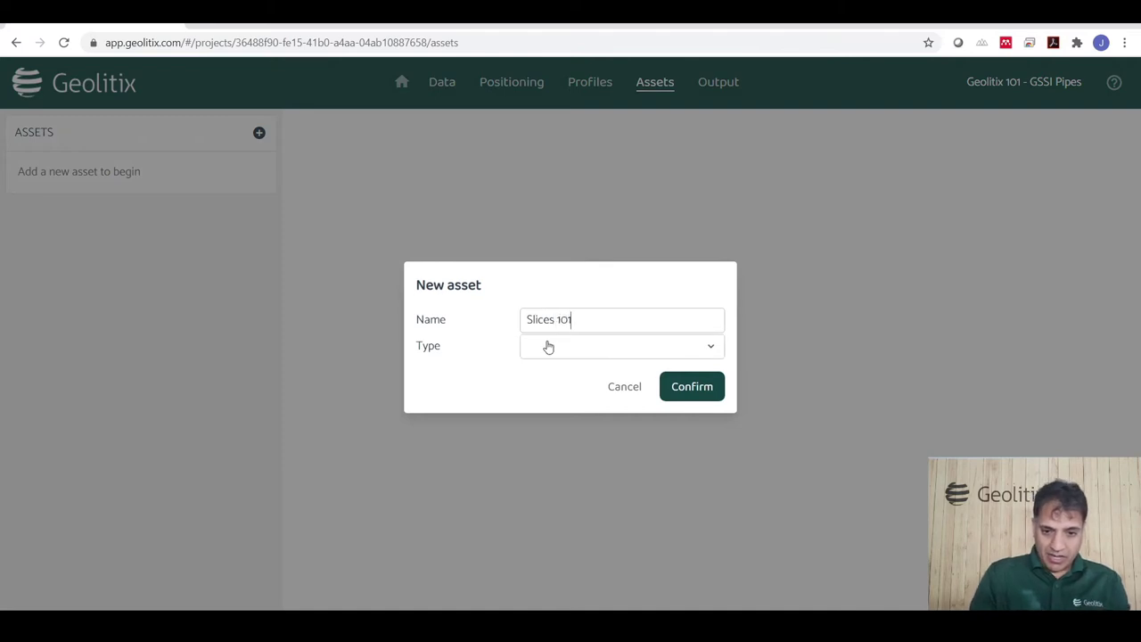
left_click(547, 346)
left_click(543, 381)
left_click(692, 389)
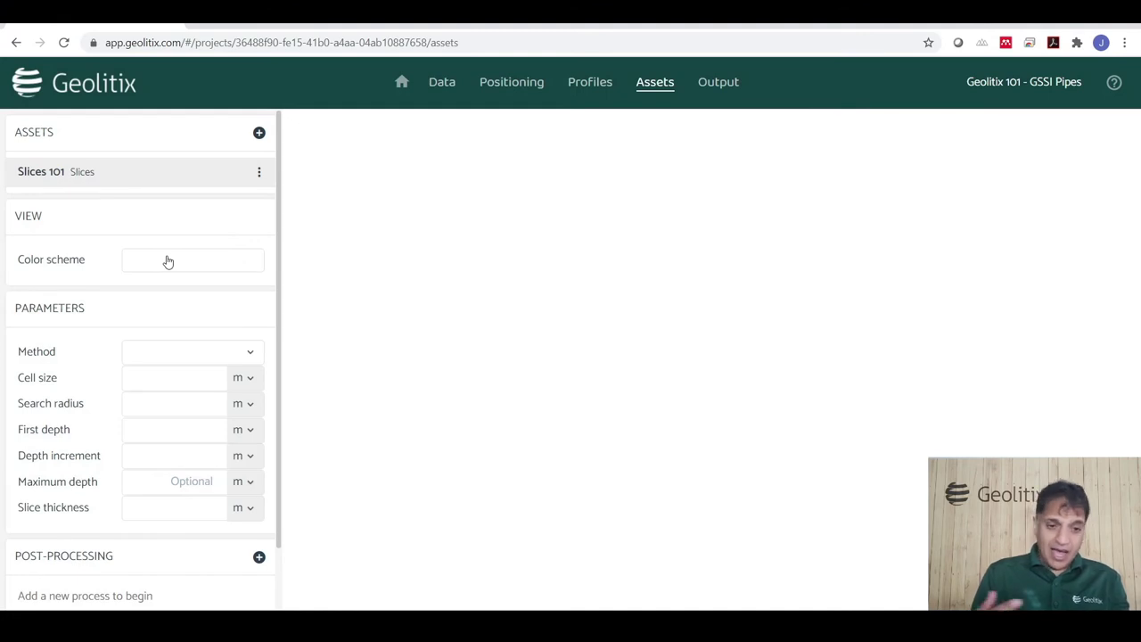
Give Slices 101 the grayscale colour scheme.
left_click(168, 261)
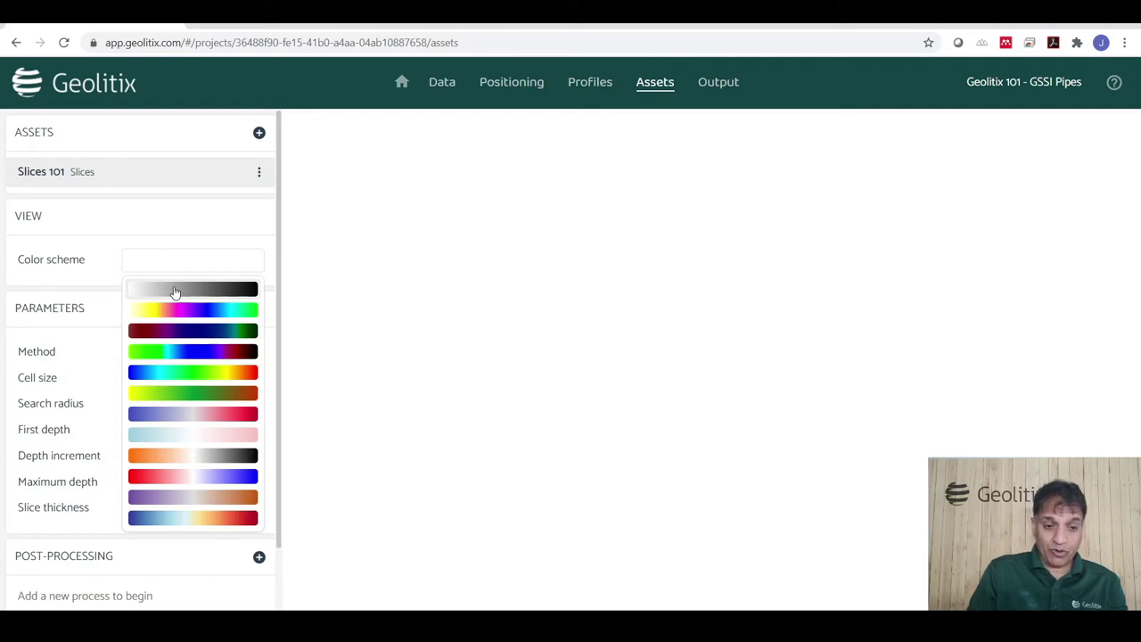
left_click(175, 290)
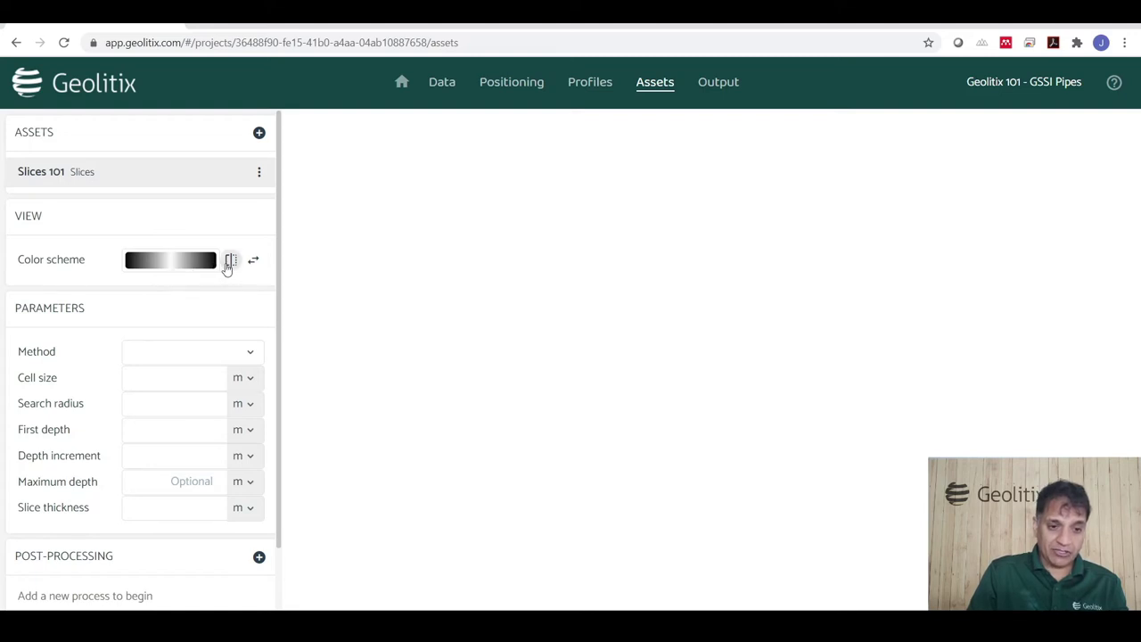
left_click(179, 357)
Use Kriging gridding with a 0.5 ft cell size and the search radius in feet.
left_click(163, 426)
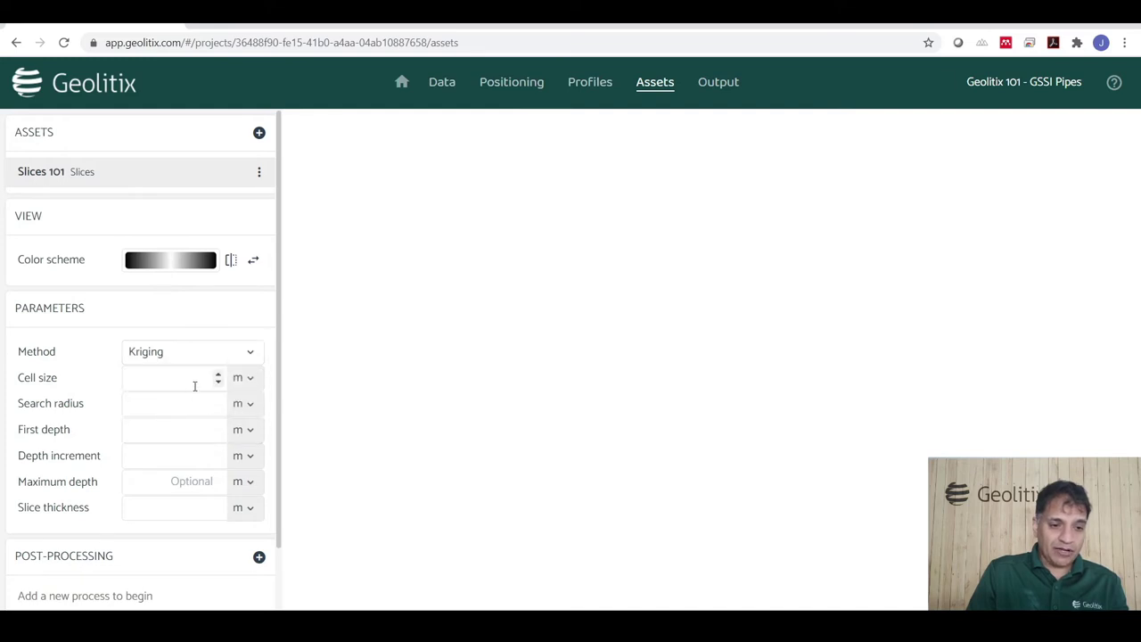
left_click(245, 378)
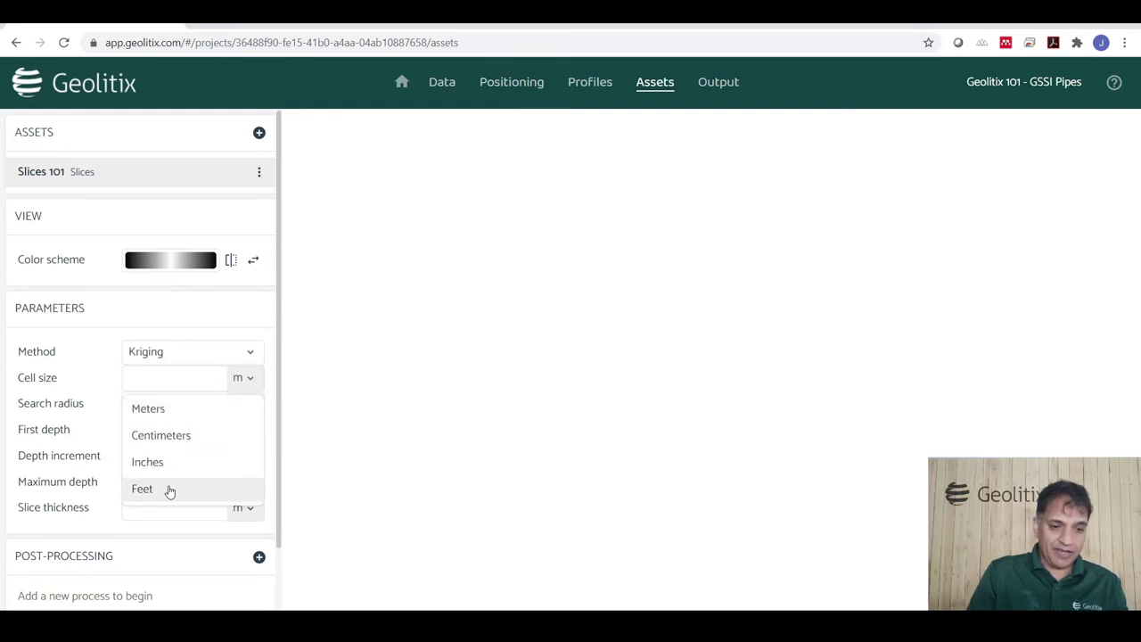
left_click(168, 489)
left_click(244, 404)
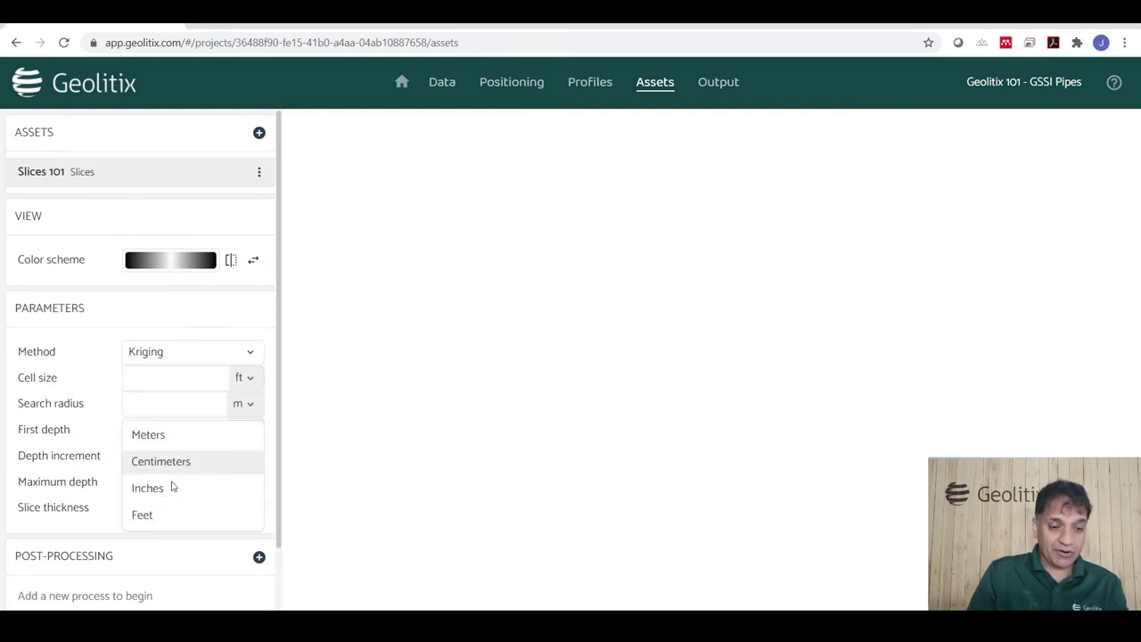
left_click(163, 515)
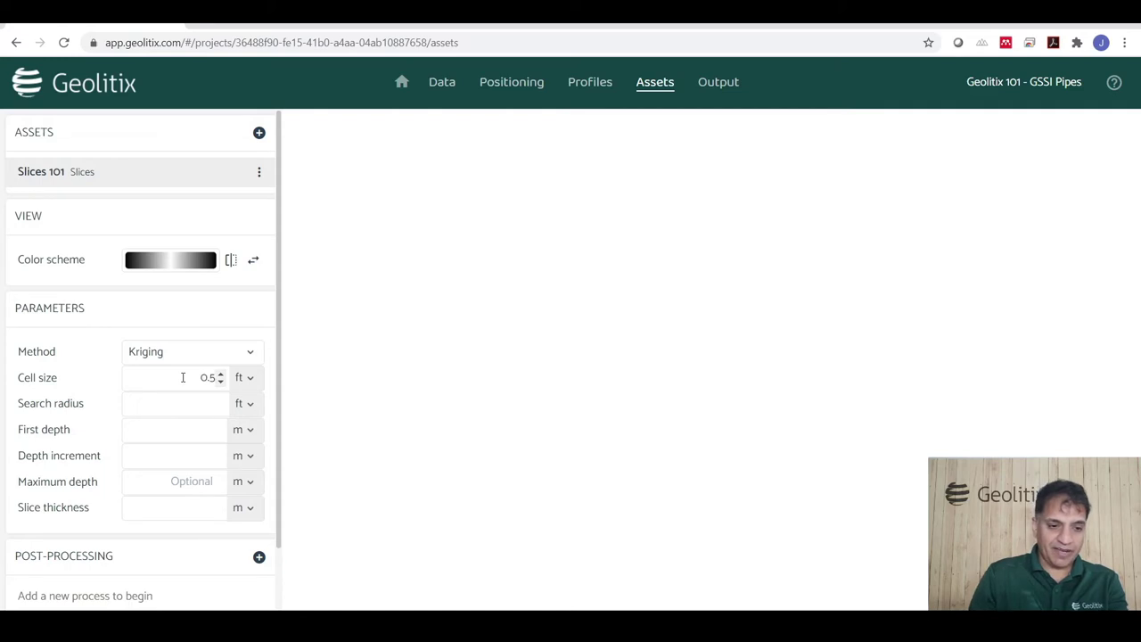
left_click(185, 402)
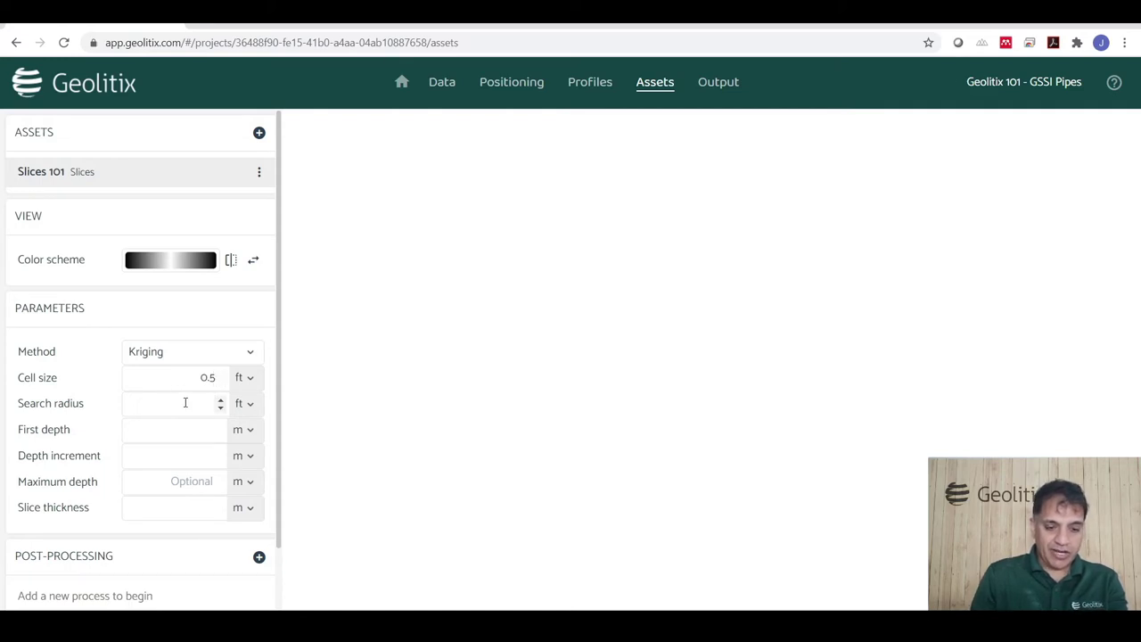
Set first depth 0, depth increment 0.1 m and slice thickness 0.1 m, then compute the slices.
left_click(172, 428)
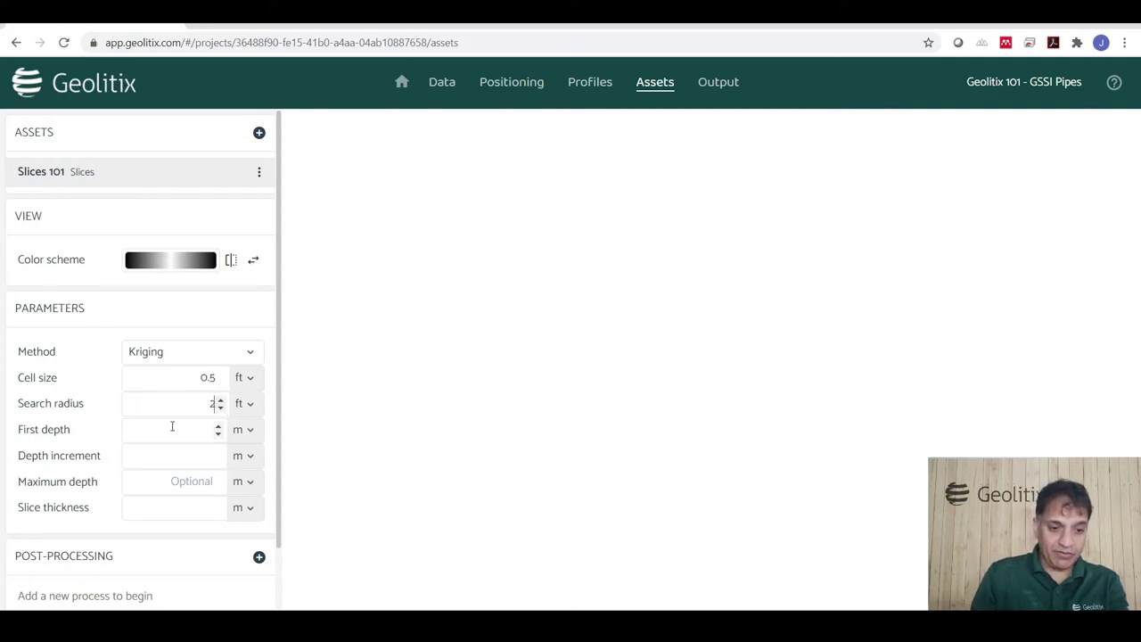
type("0")
left_click(178, 456)
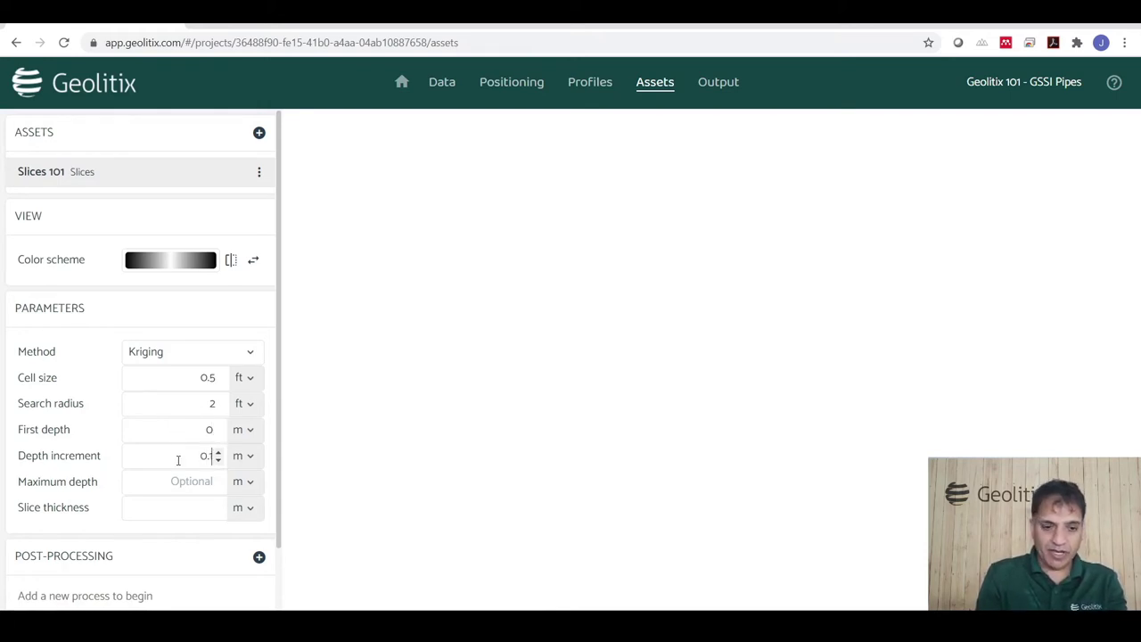
left_click(243, 456)
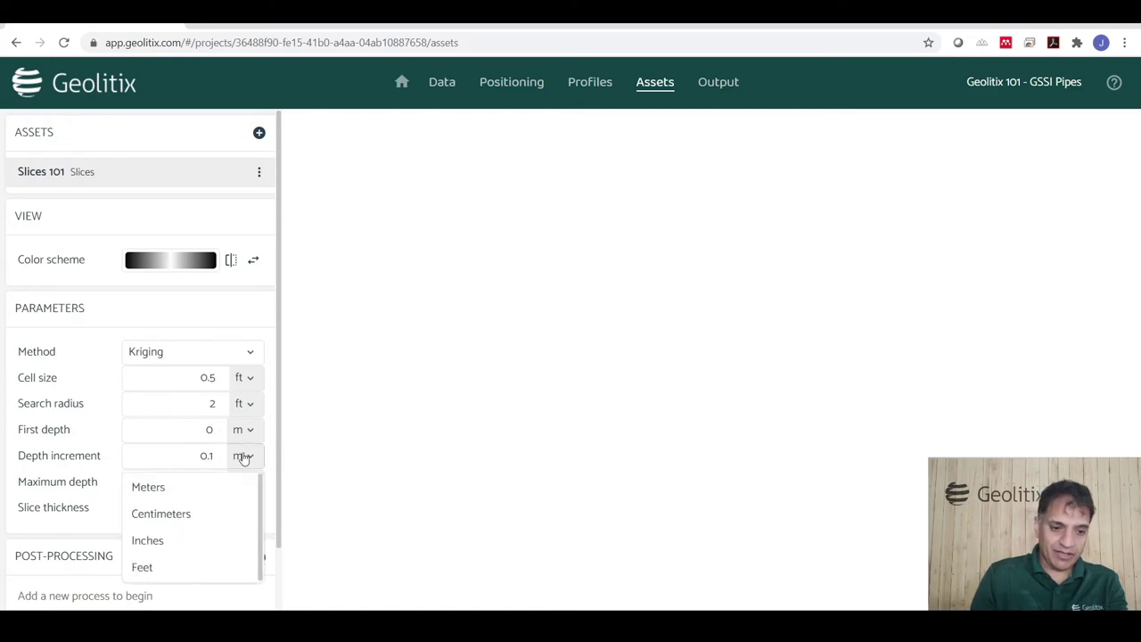
left_click(237, 472)
left_click(189, 515)
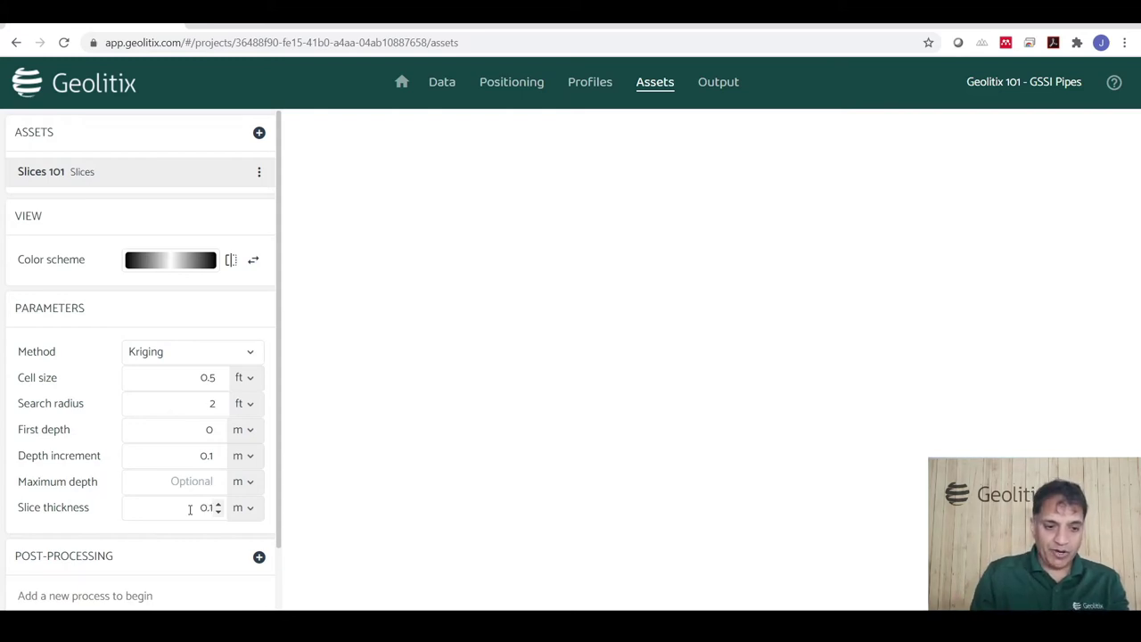
left_click(319, 389)
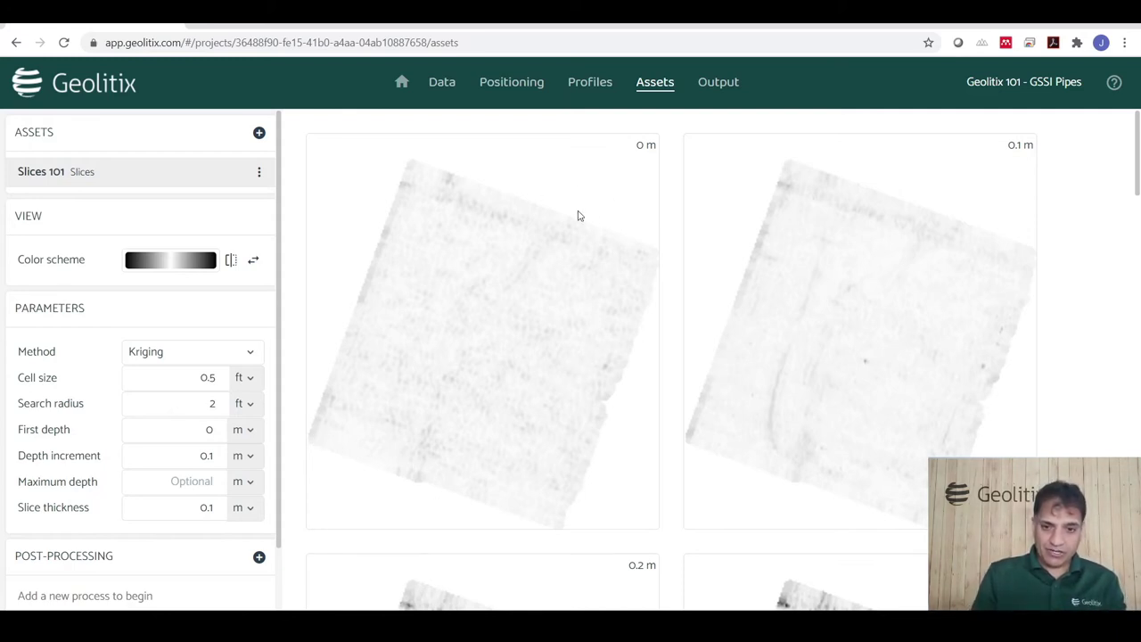
Scroll through the Slices 101 depth slices down to 1.4 m for pipe lines, then start a new asset.
scroll(892, 343, "down", 4)
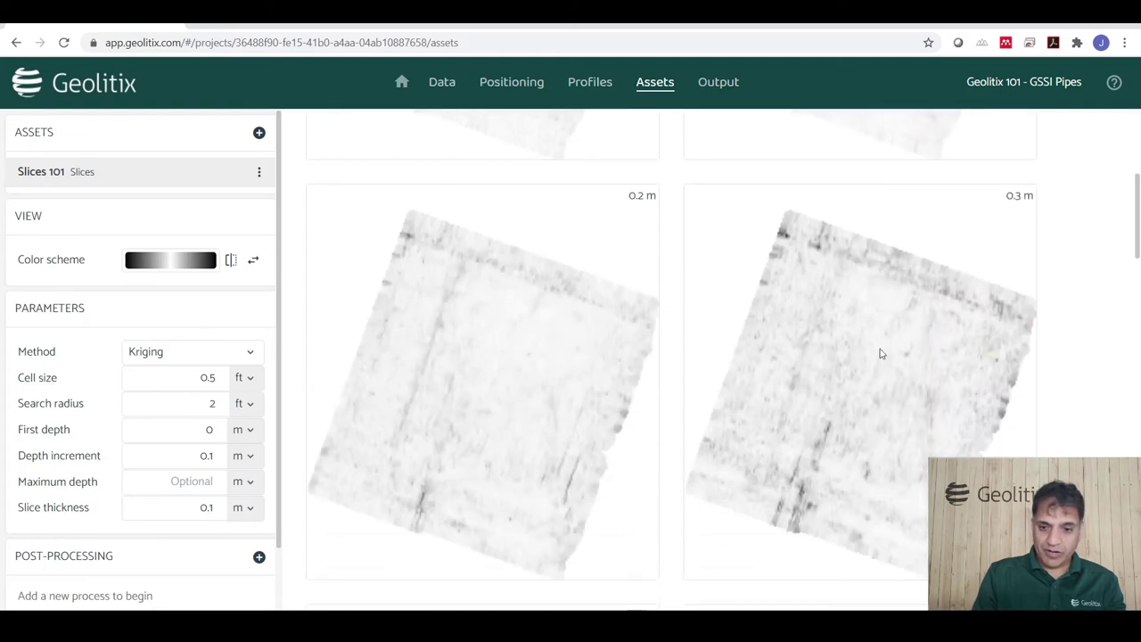
scroll(586, 398, "down", 5)
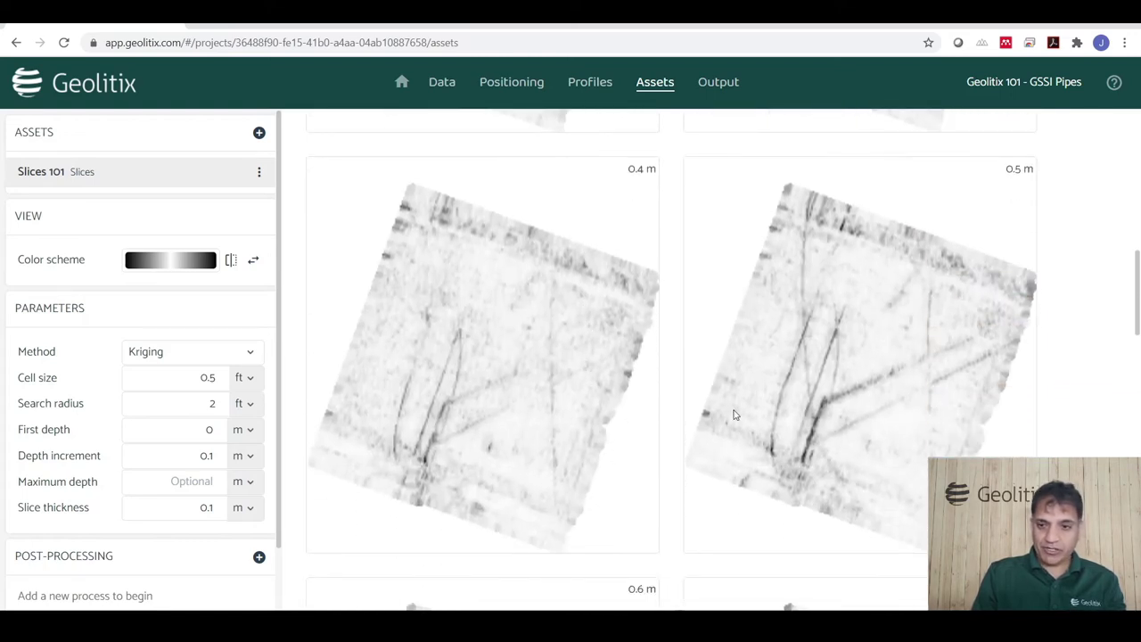
scroll(731, 419, "down", 3)
scroll(677, 428, "down", 2)
scroll(547, 452, "down", 1)
scroll(534, 449, "up", 1)
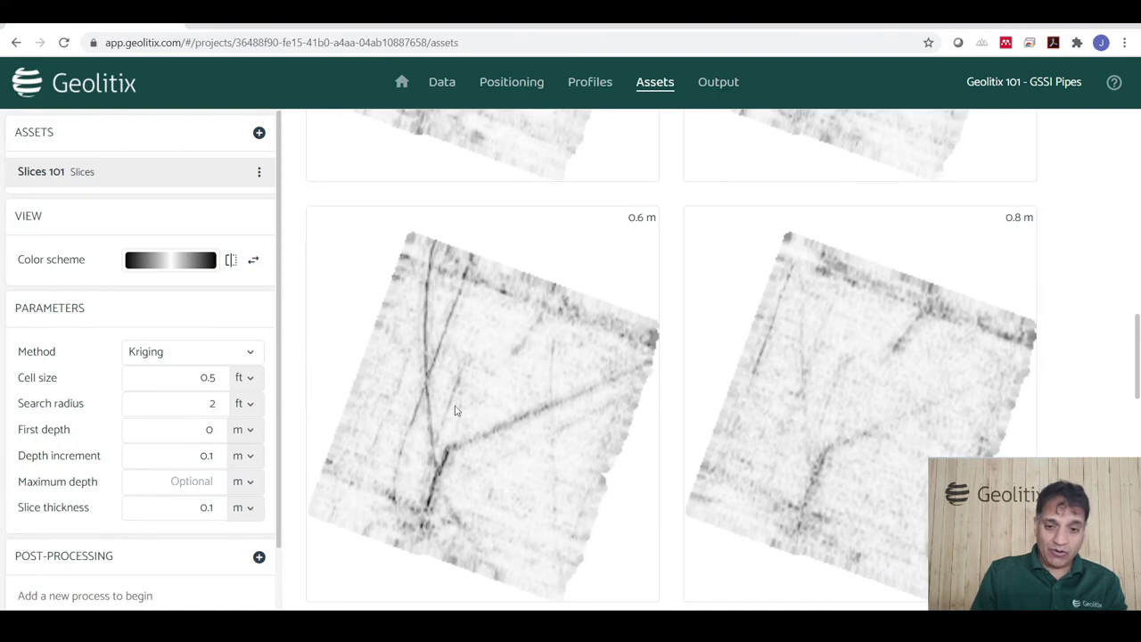
scroll(701, 406, "down", 10)
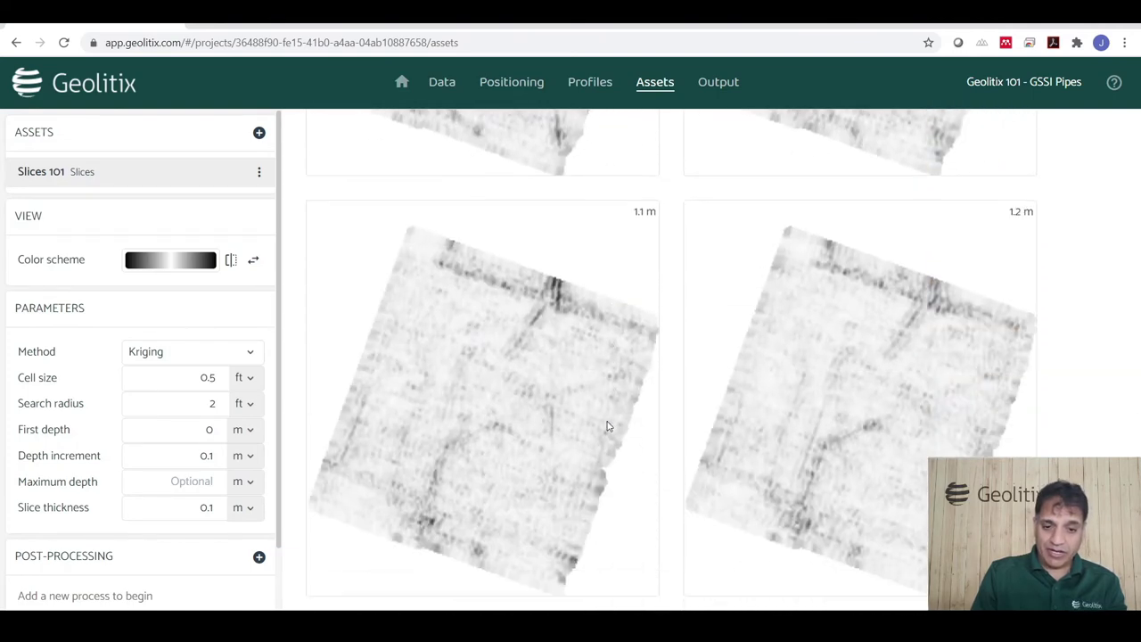
scroll(607, 427, "down", 5)
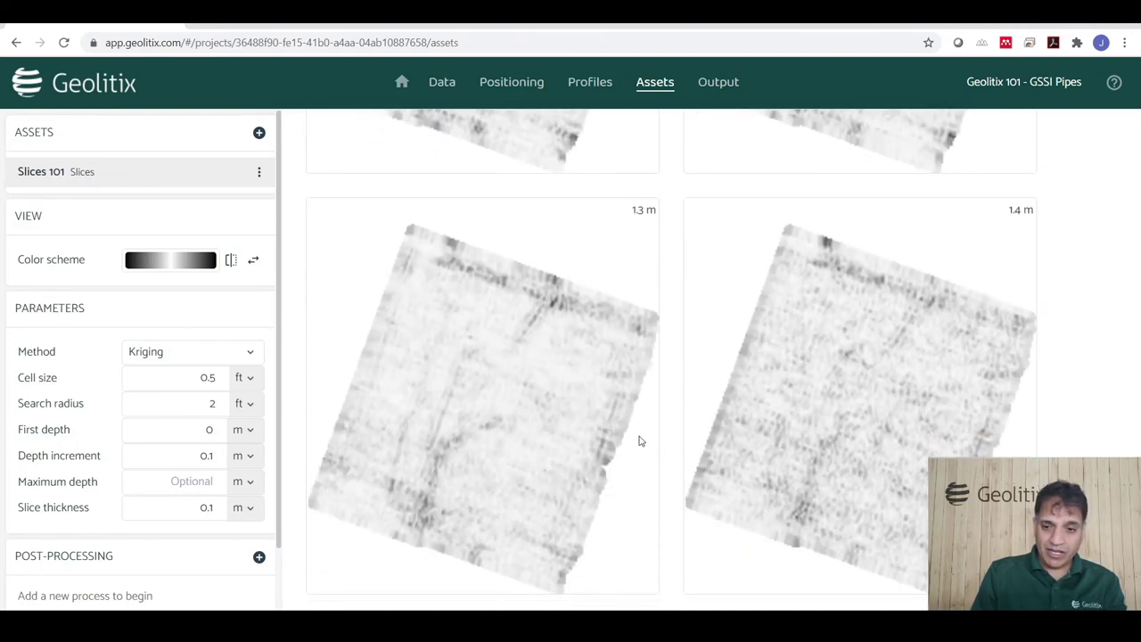
scroll(637, 437, "up", 12)
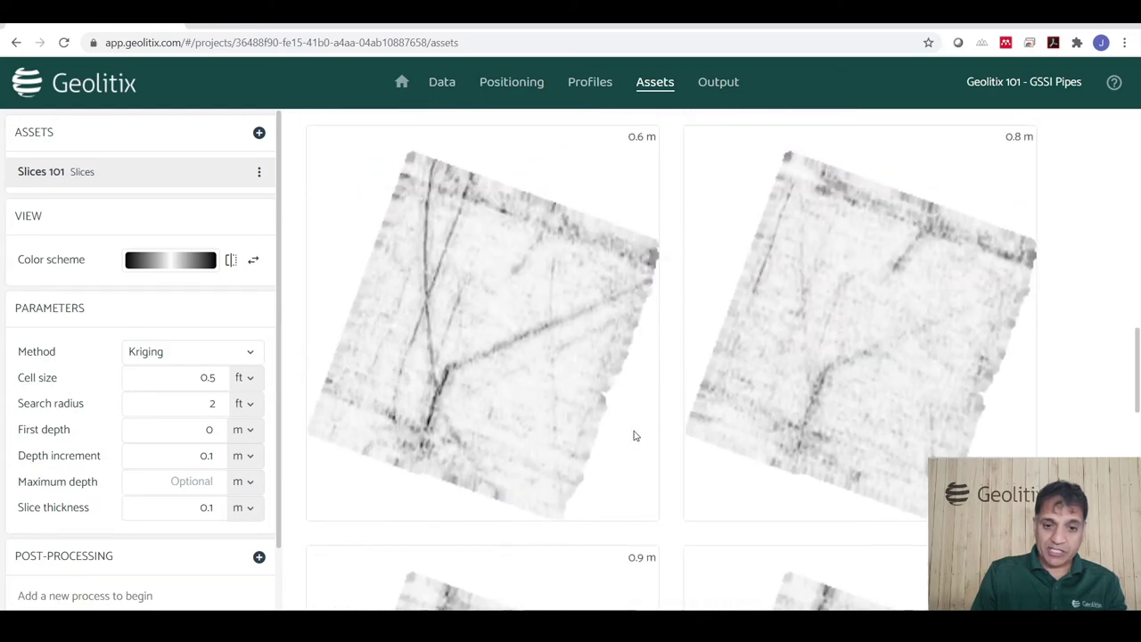
scroll(635, 436, "up", 5)
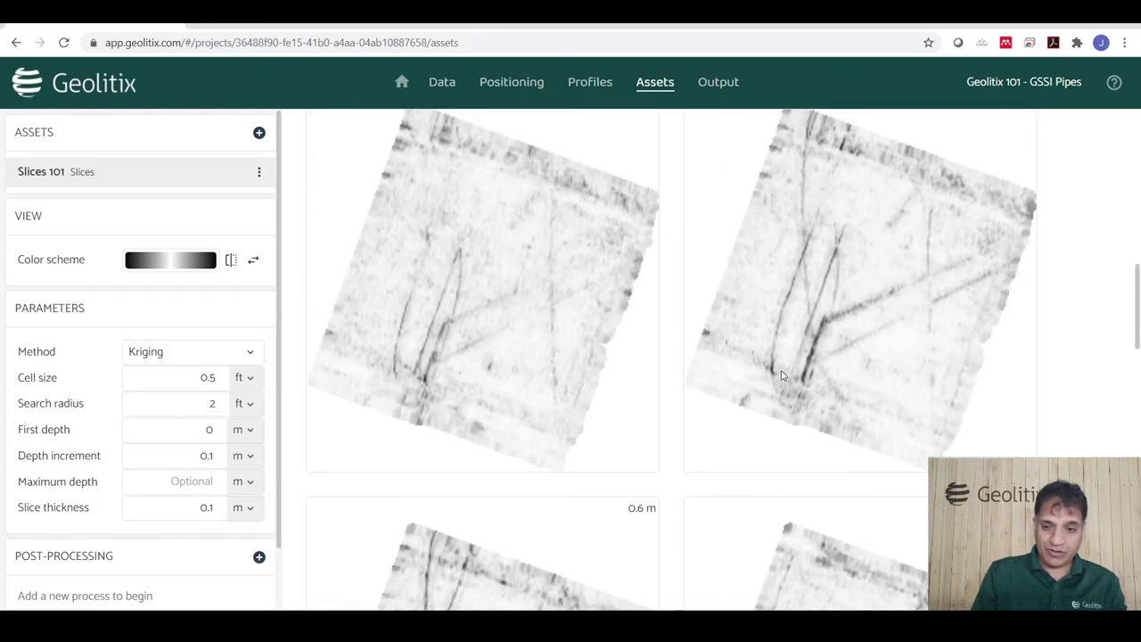
scroll(781, 374, "up", 2)
scroll(825, 400, "down", 4)
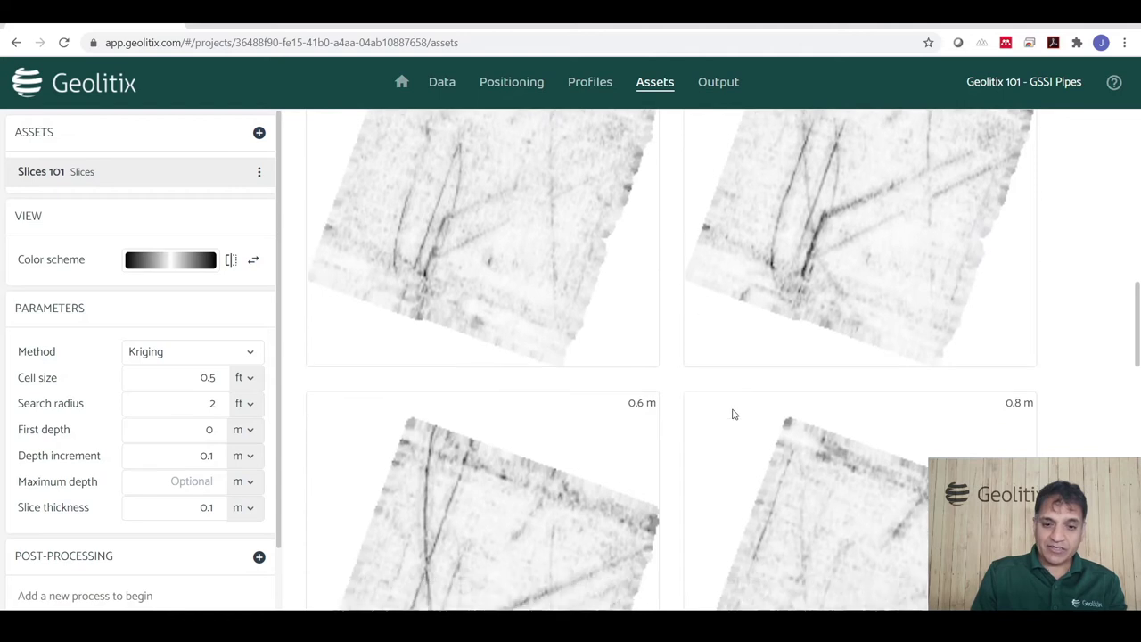
scroll(733, 413, "down", 2)
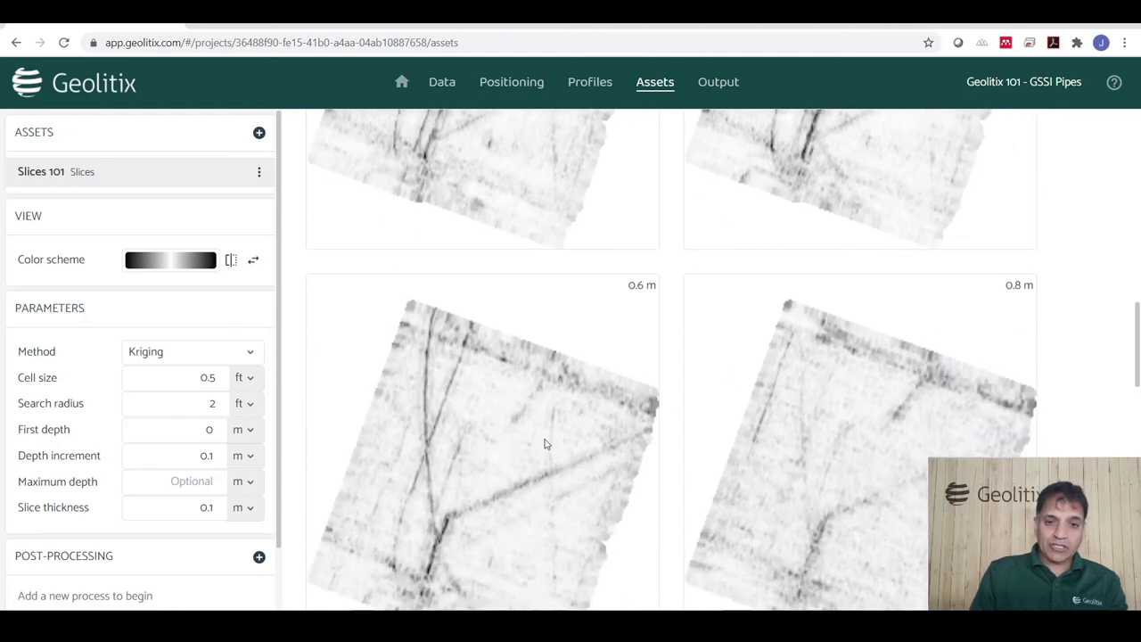
left_click(259, 134)
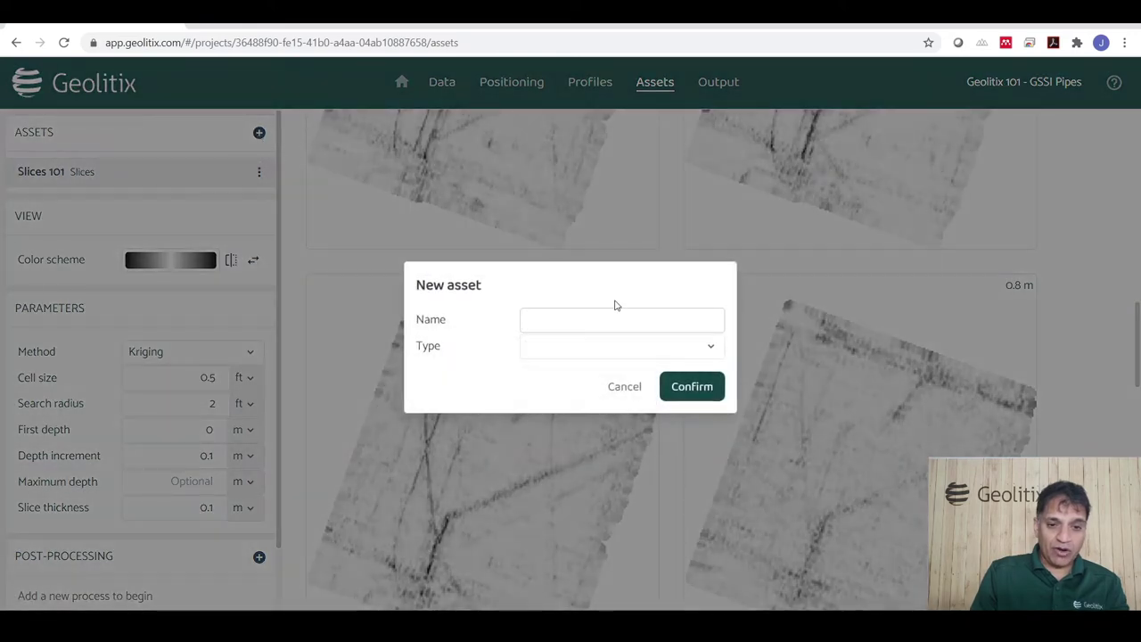
Add a Polyline asset named 'Pipes again' with colour #000000 and 0.1 m diameter.
type("Pipes again")
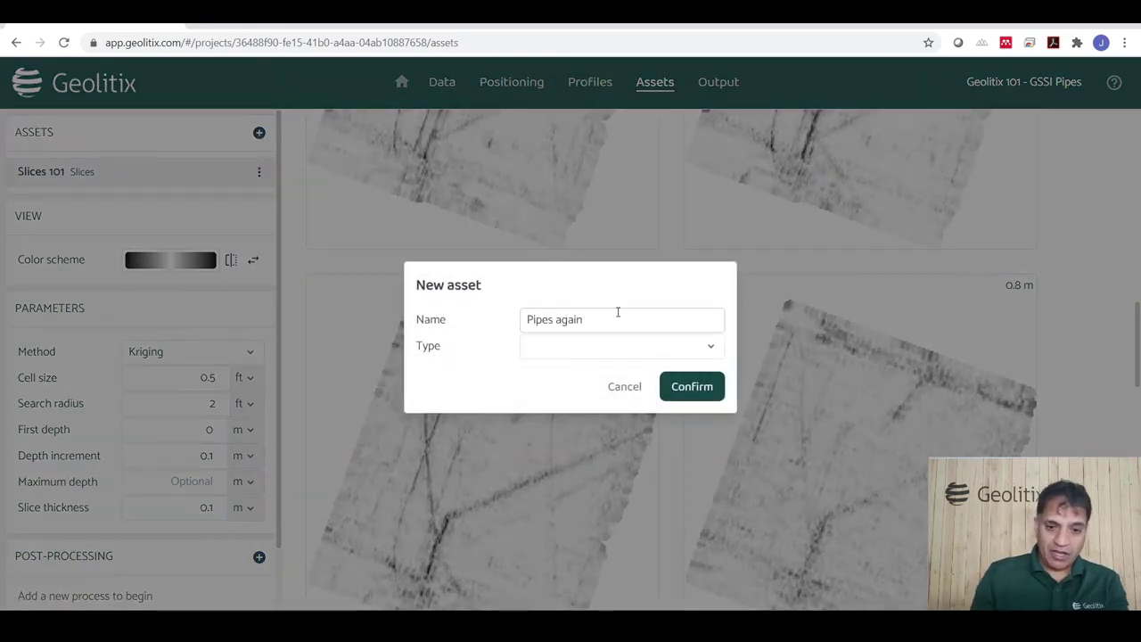
left_click(619, 351)
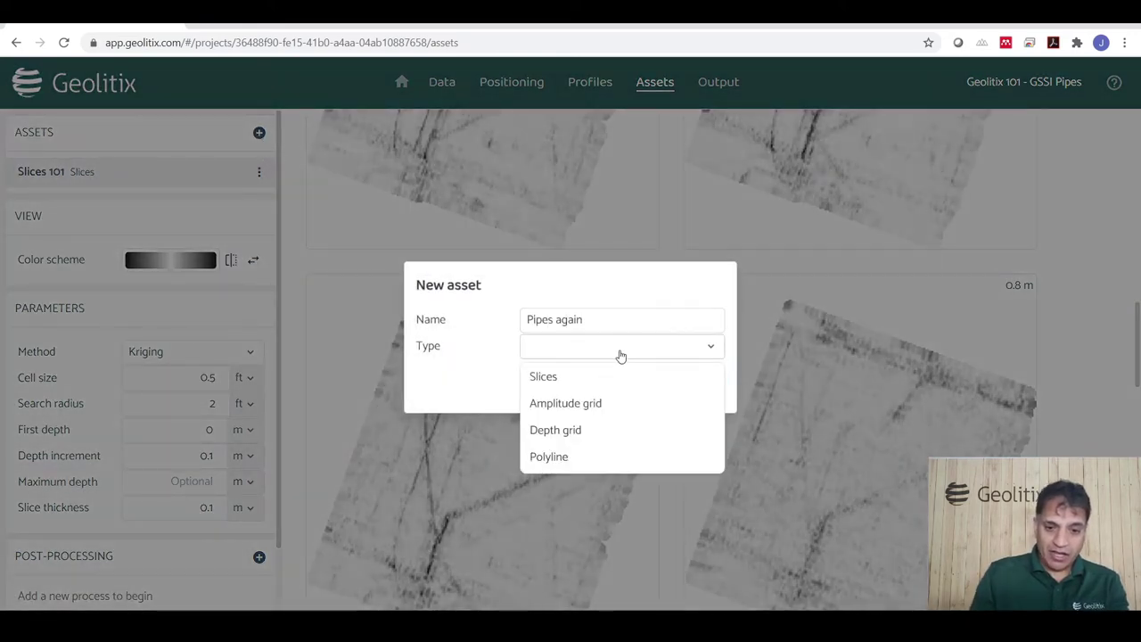
left_click(570, 462)
left_click(692, 390)
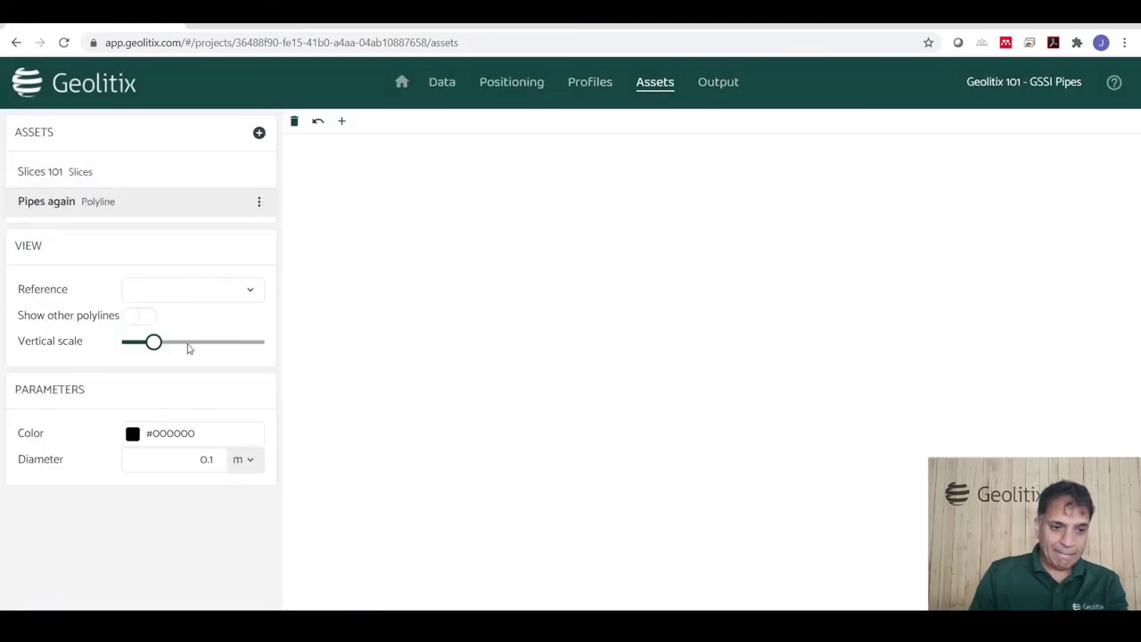
left_click(214, 296)
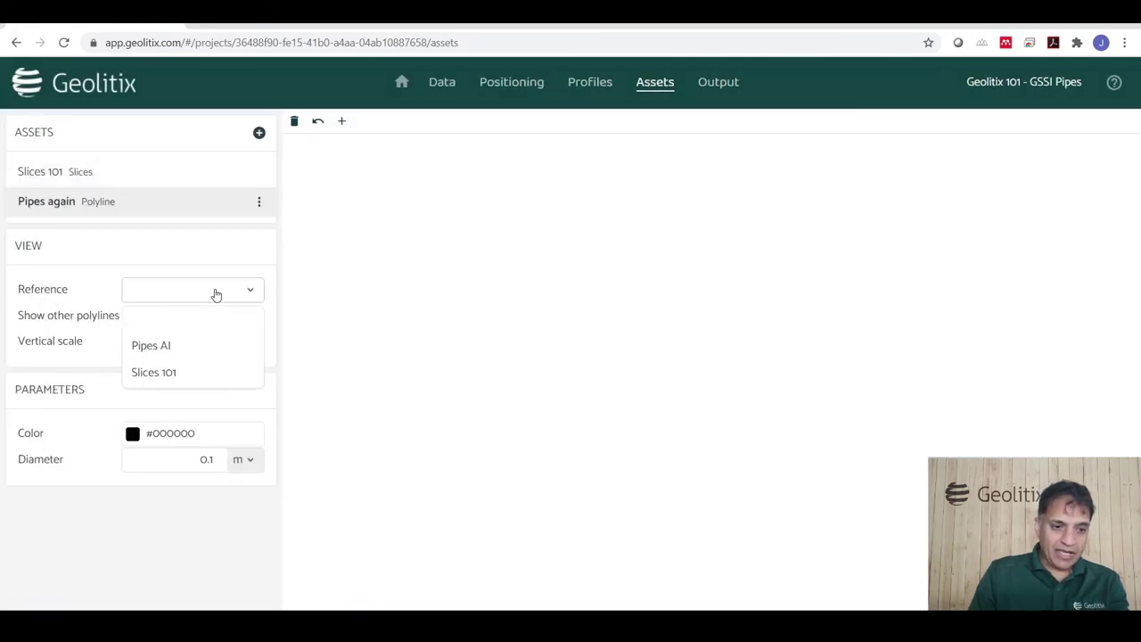
Reference Slices 101, view it top-down, and set the slice depth to about 0.5 m.
left_click(167, 373)
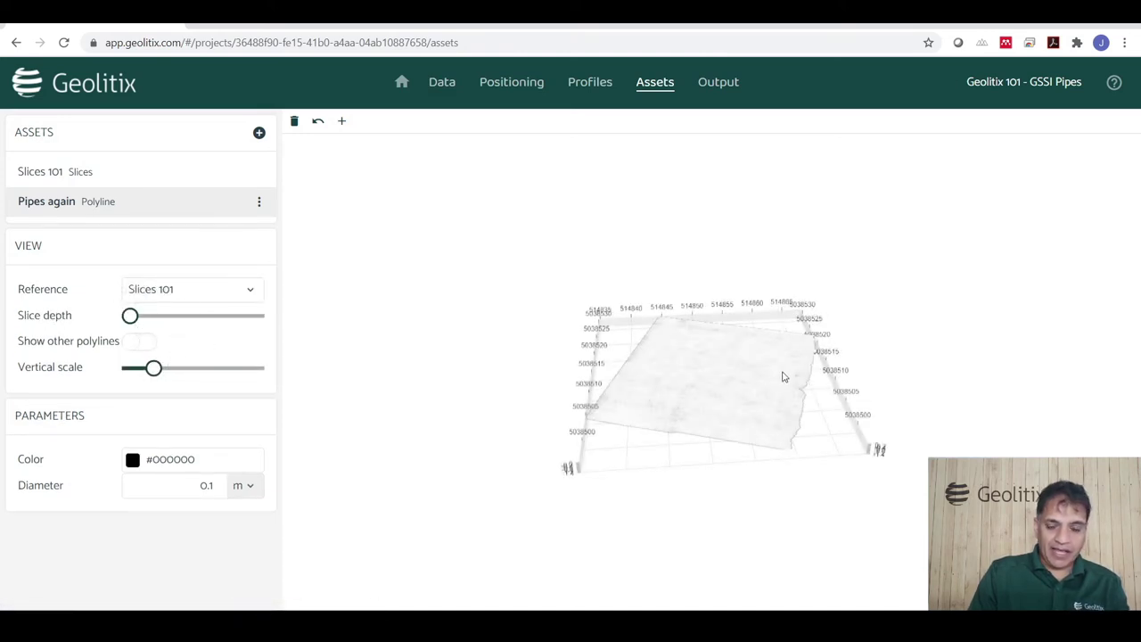
left_click_drag(782, 374, 739, 459)
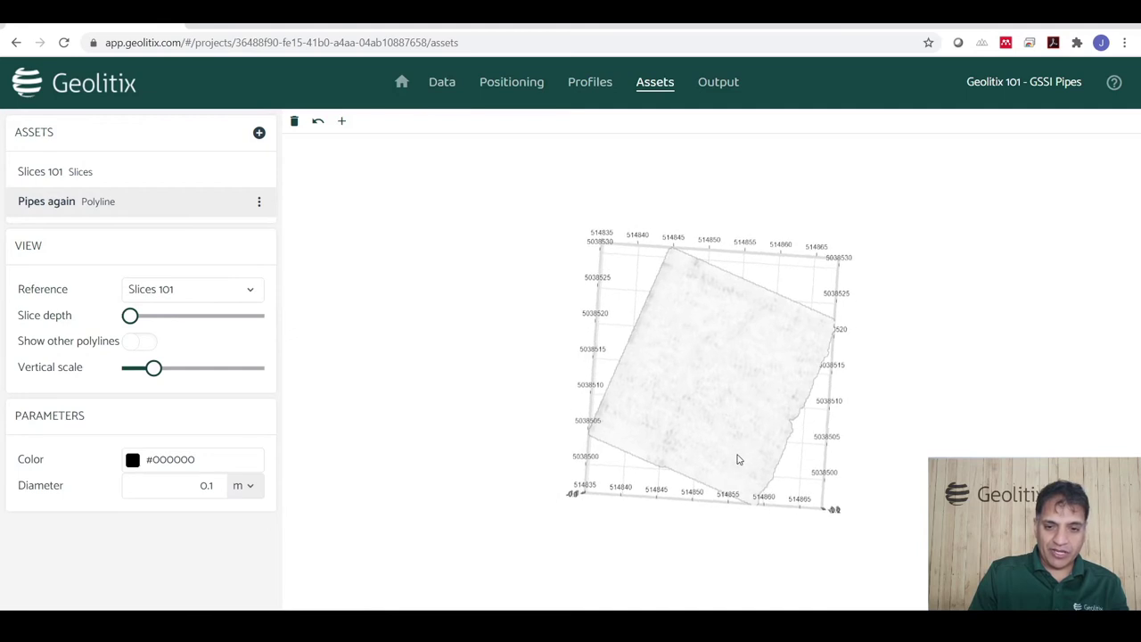
scroll(738, 456, "up", 5)
left_click_drag(145, 321, 183, 325)
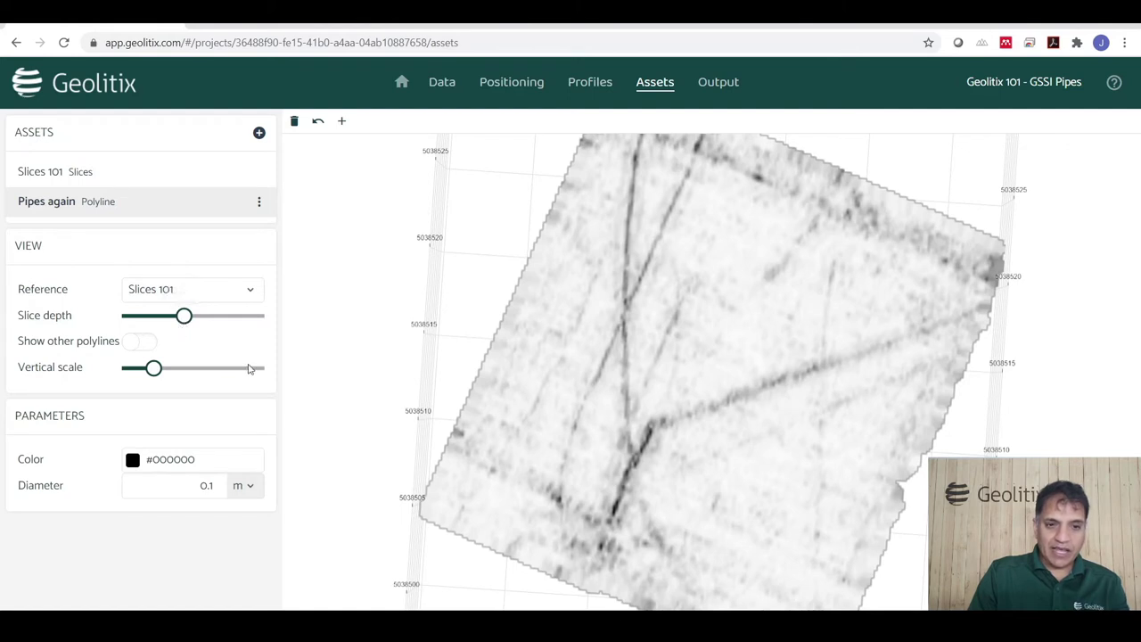
Trace a four-vertex polyline along one dark pipe line on the slice.
left_click(341, 120)
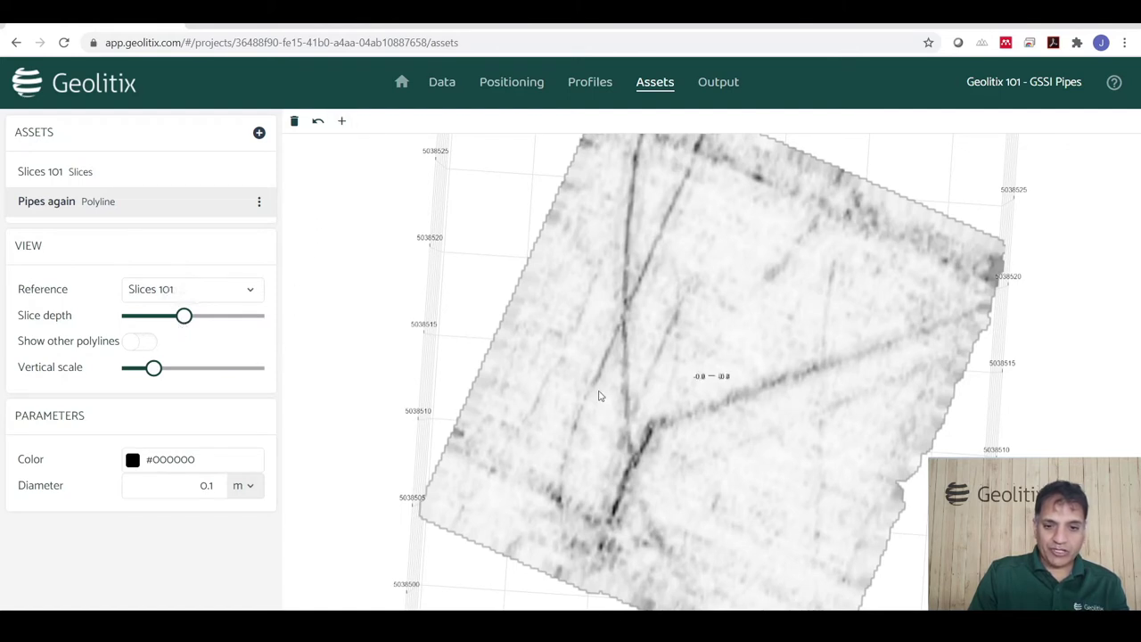
left_click(631, 445)
left_click(627, 403)
left_click(626, 340)
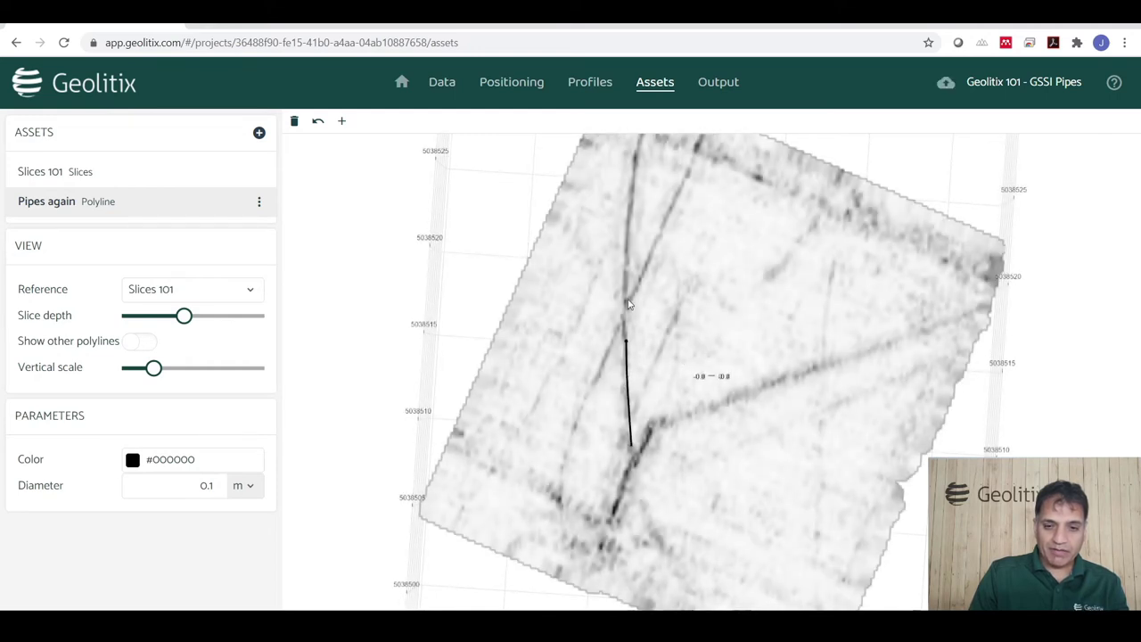
left_click(627, 224)
Raise the vertical scale and set slice depth to 0.6 m, orbiting to view the traced pipe in 3D.
left_click_drag(876, 444, 755, 376)
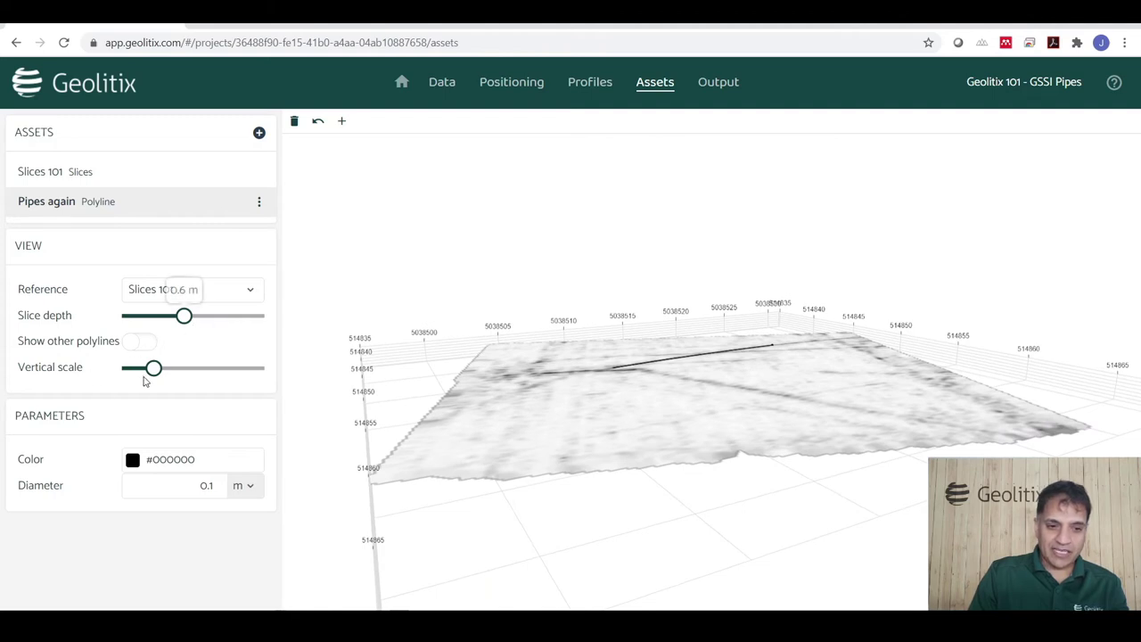
left_click_drag(153, 368, 241, 373)
mouse_move(194, 322)
left_click_drag(194, 322, 189, 321)
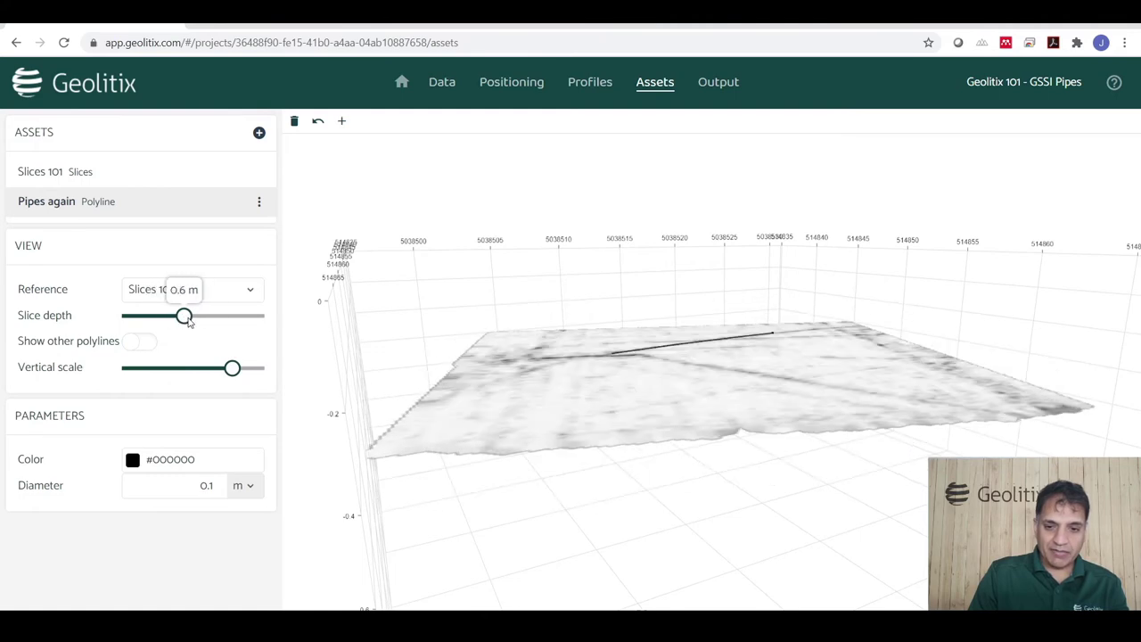
left_click_drag(735, 461, 774, 503)
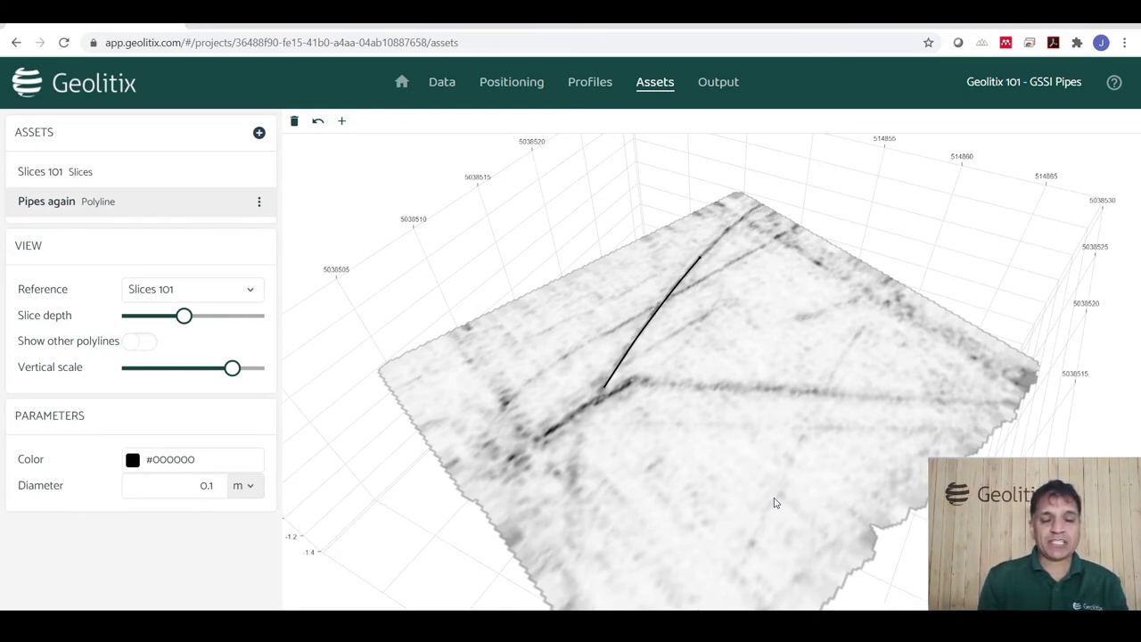
Add an Aerial view output with Background image and Slice features.
left_click(713, 83)
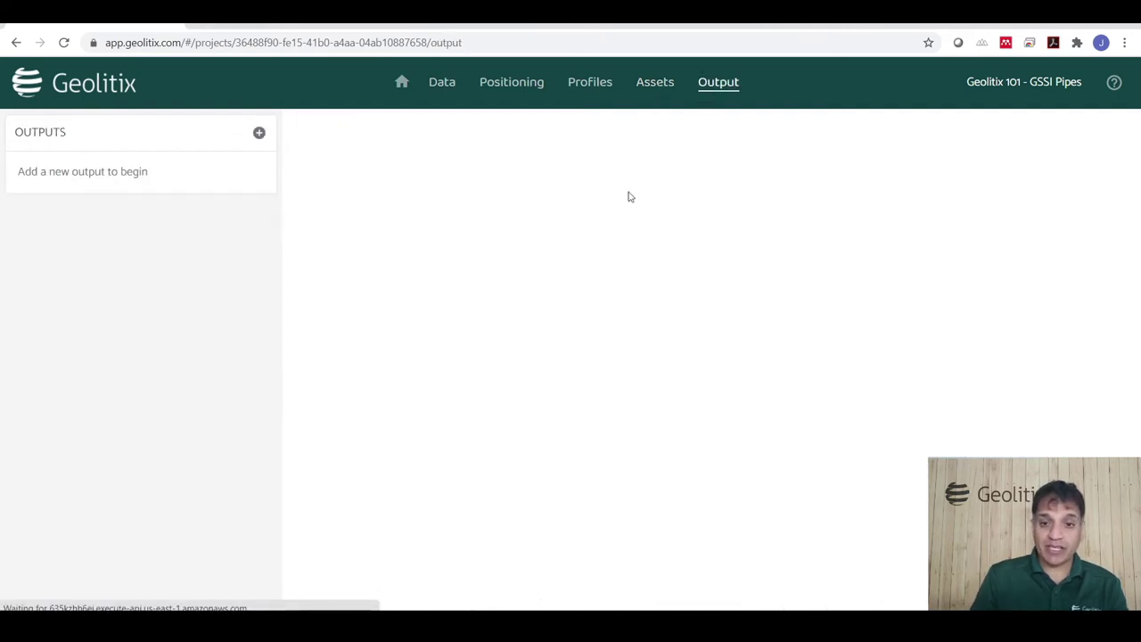
left_click(258, 131)
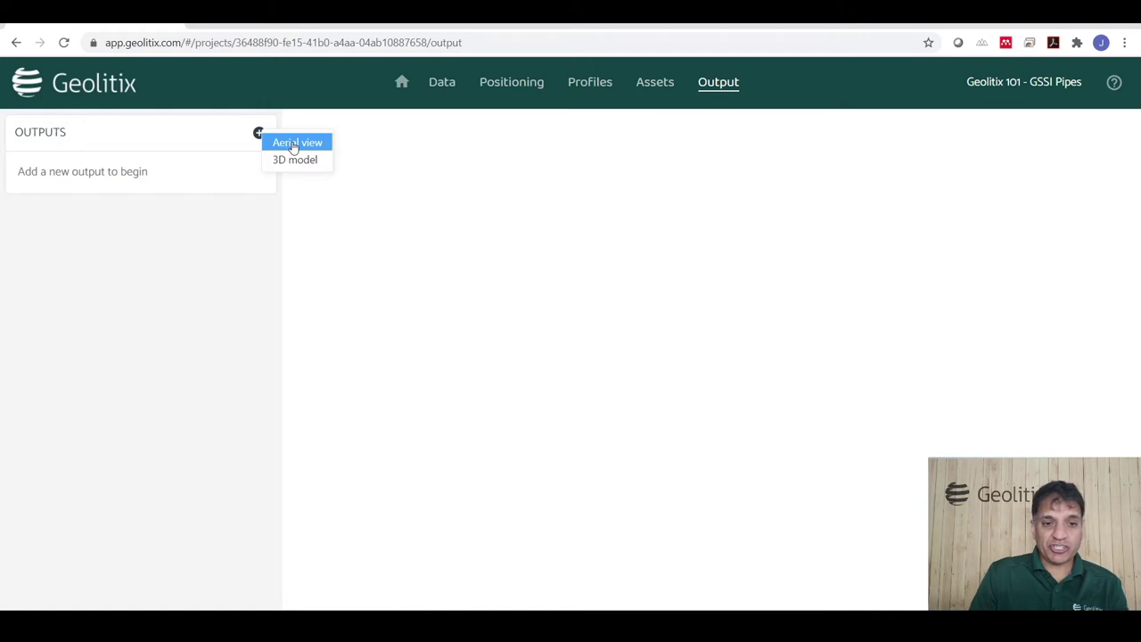
left_click(293, 144)
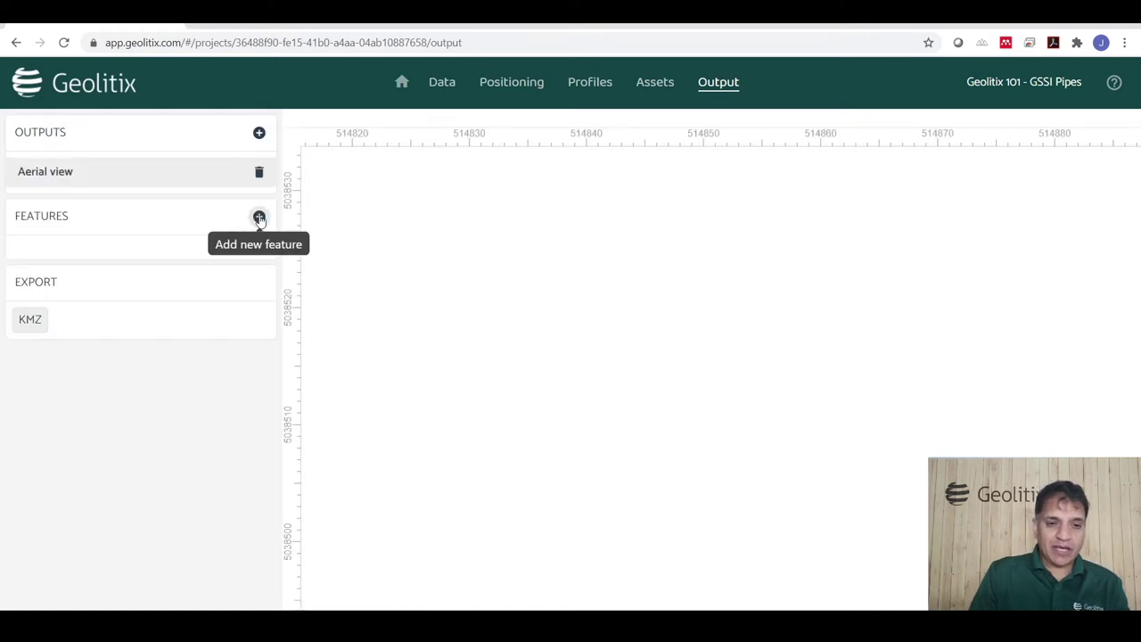
left_click(259, 220)
left_click(312, 263)
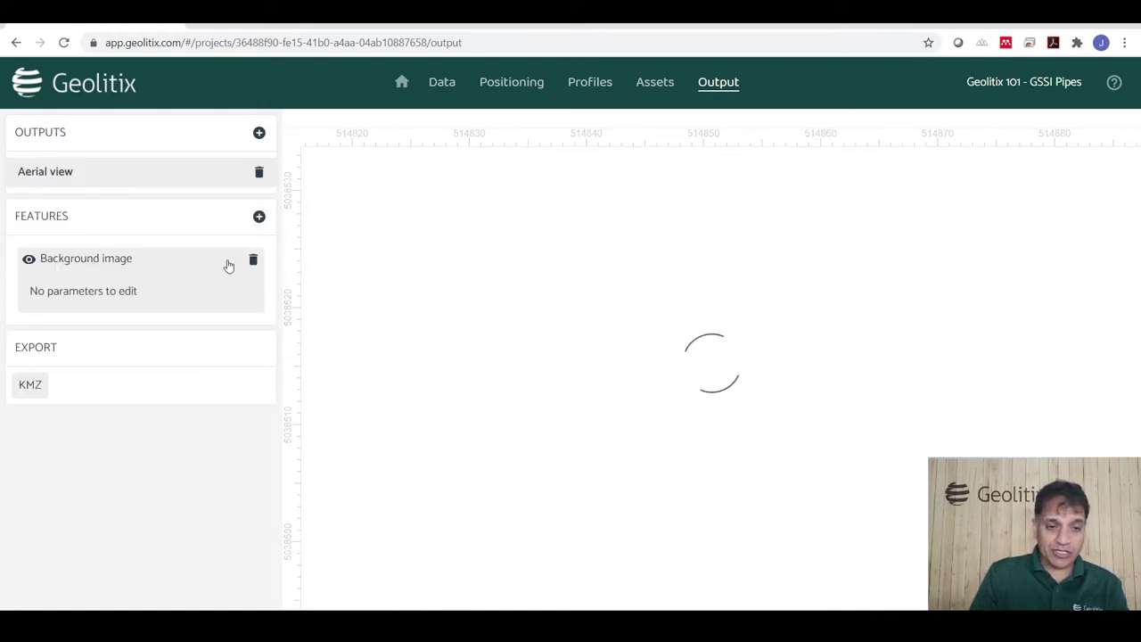
left_click(258, 217)
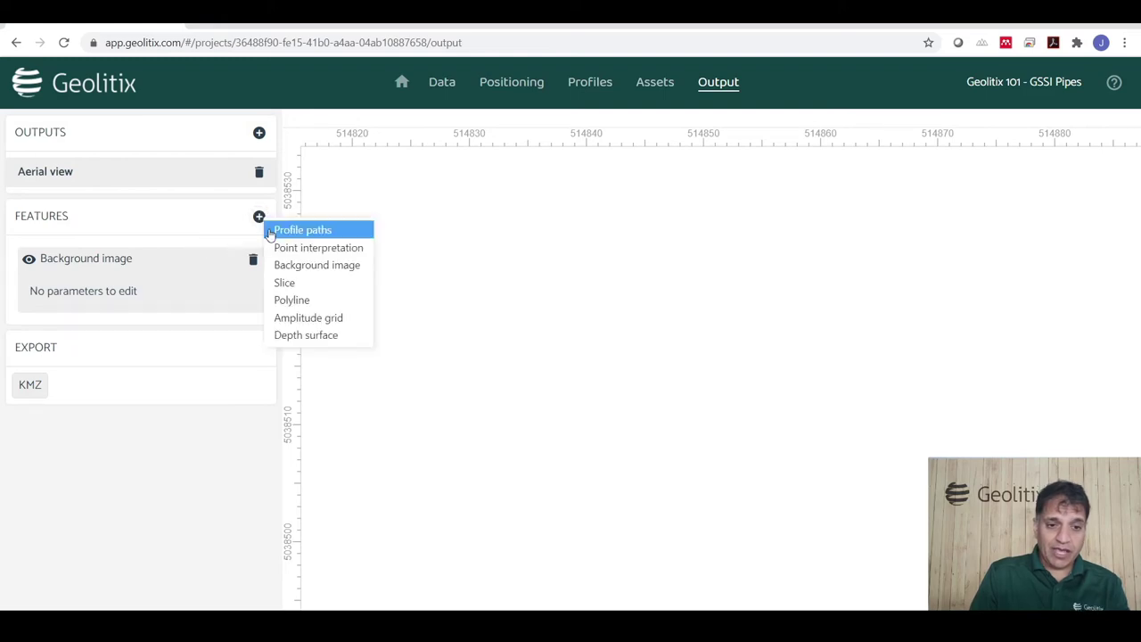
left_click(291, 284)
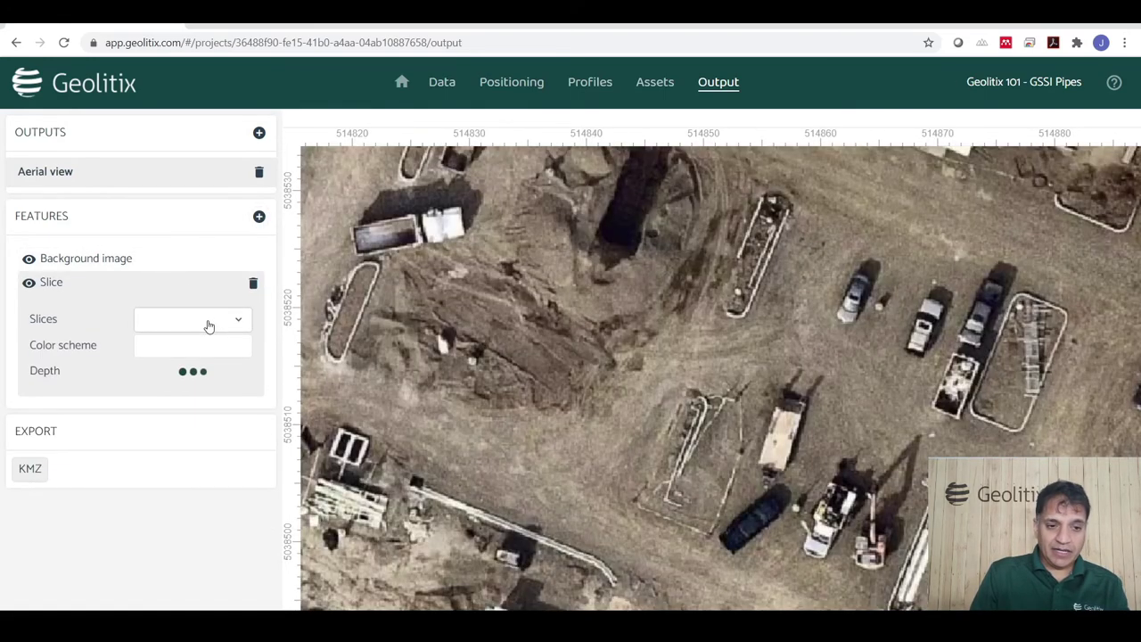
Set the slice to Slices 101 with the grey colour ramp at about 0.6 m depth.
left_click(209, 326)
left_click(169, 352)
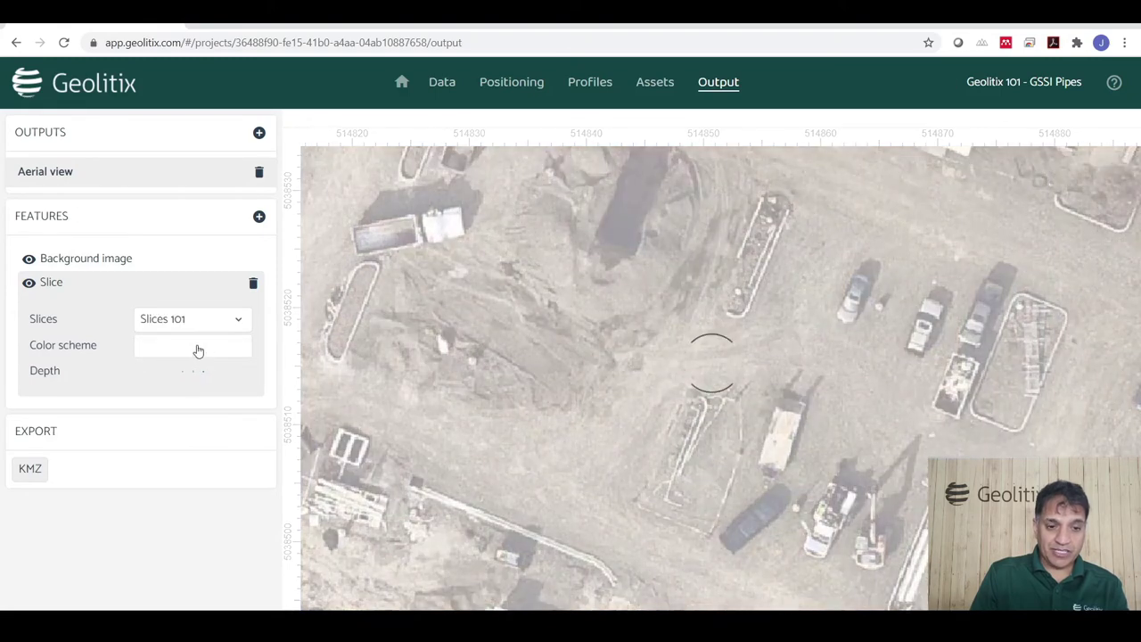
left_click(198, 350)
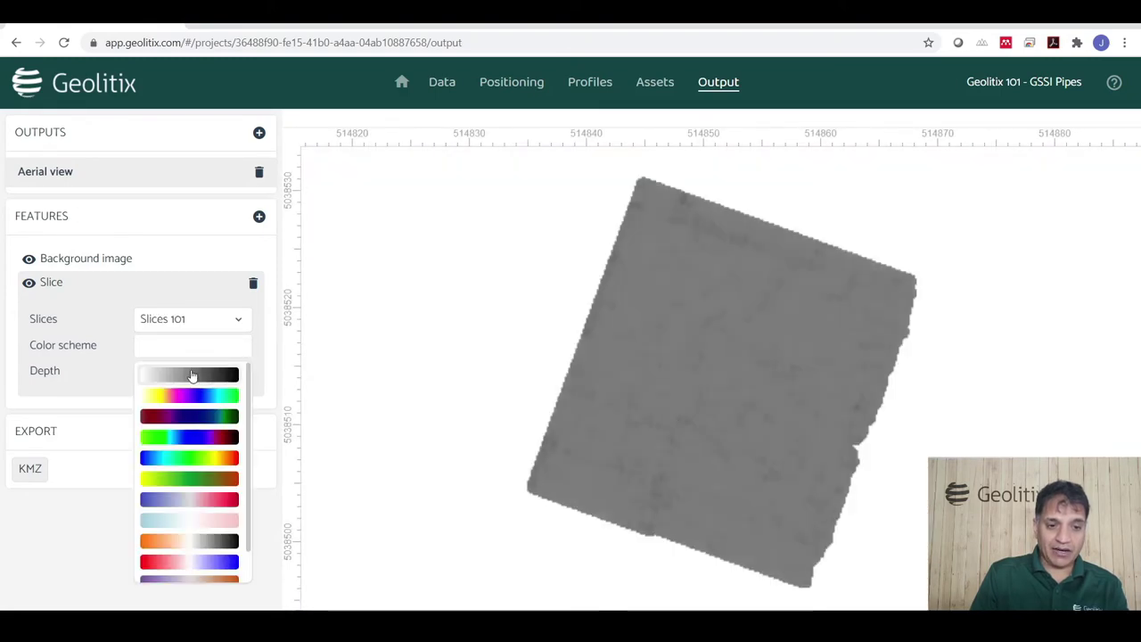
left_click(192, 375)
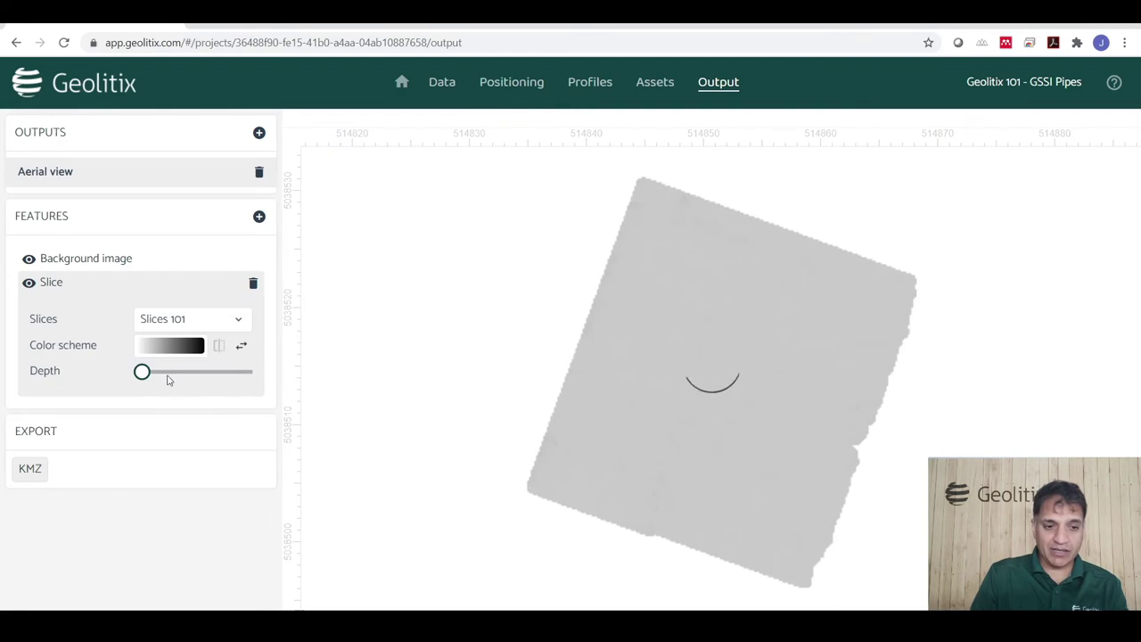
left_click_drag(143, 379, 178, 379)
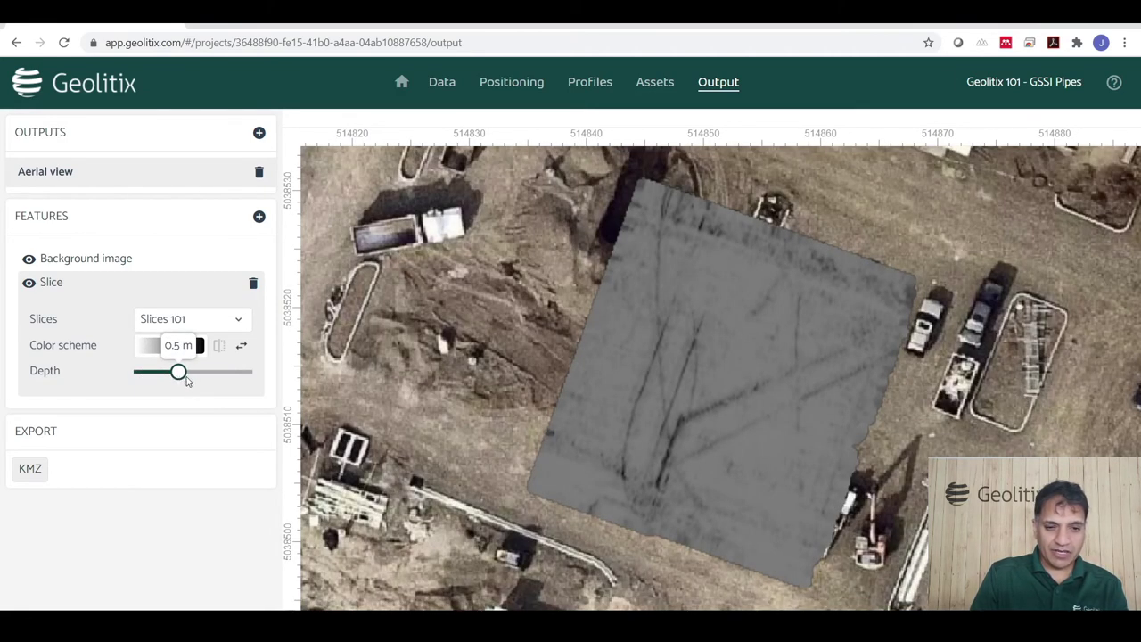
left_click_drag(187, 382, 192, 381)
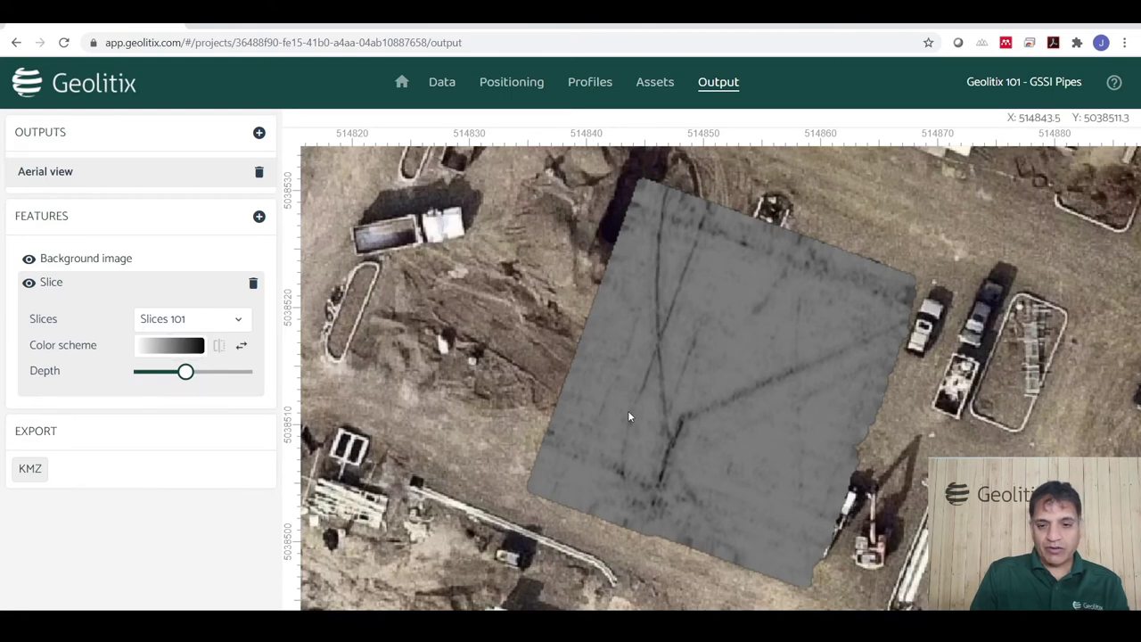
scroll(628, 416, "down", 1)
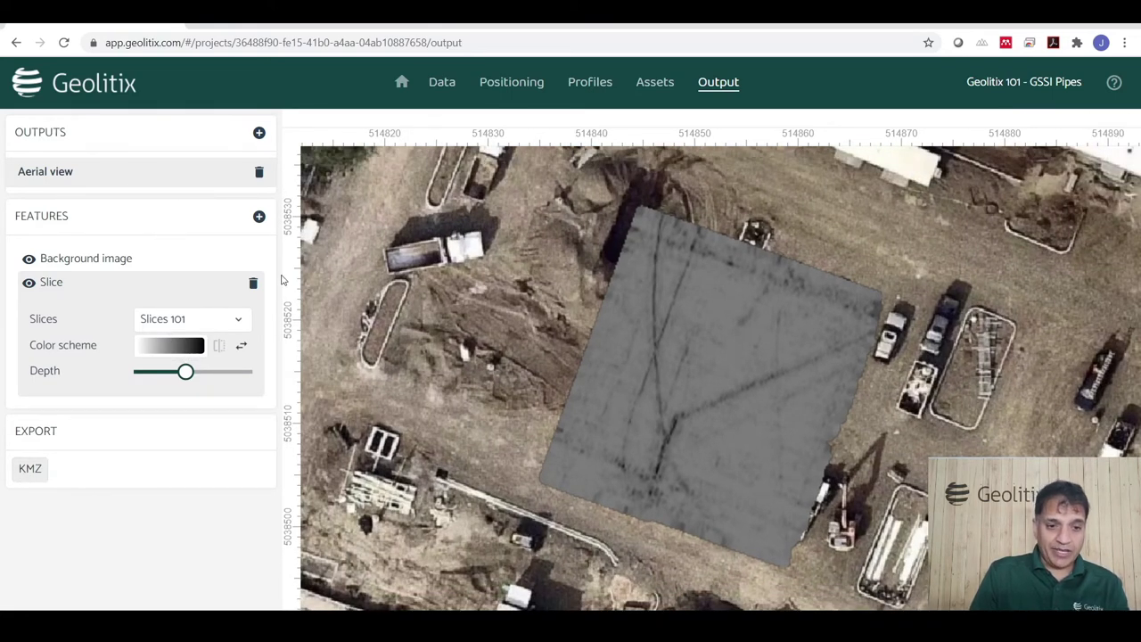
Add the Pipes again polyline feature coloured by Polyline color, then export and open the KMZ.
left_click(259, 216)
left_click(281, 301)
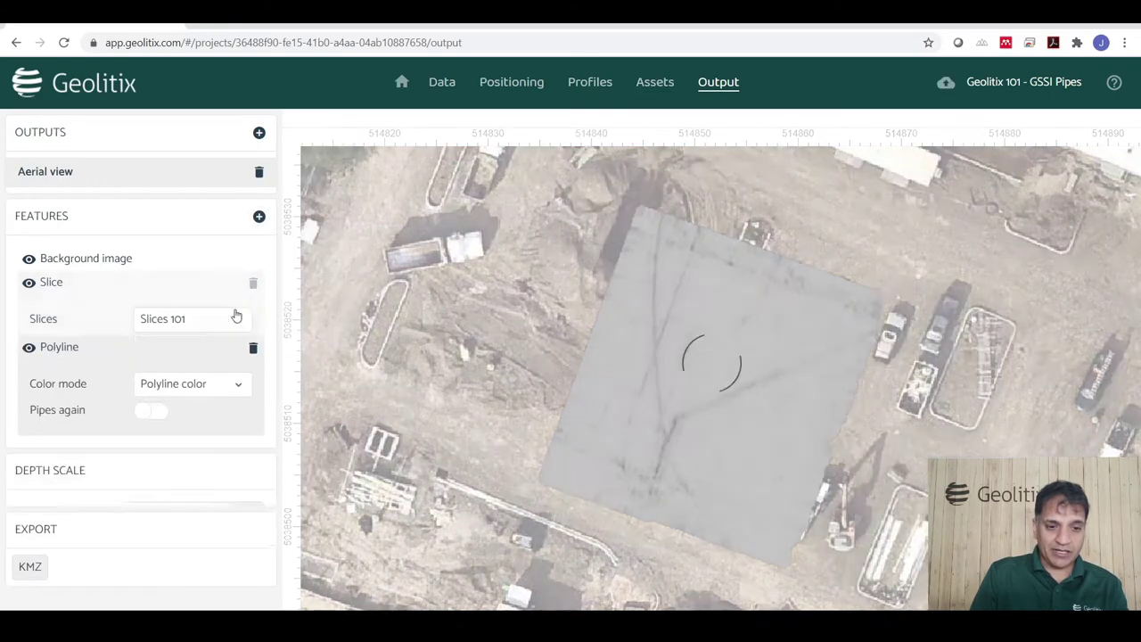
left_click(152, 371)
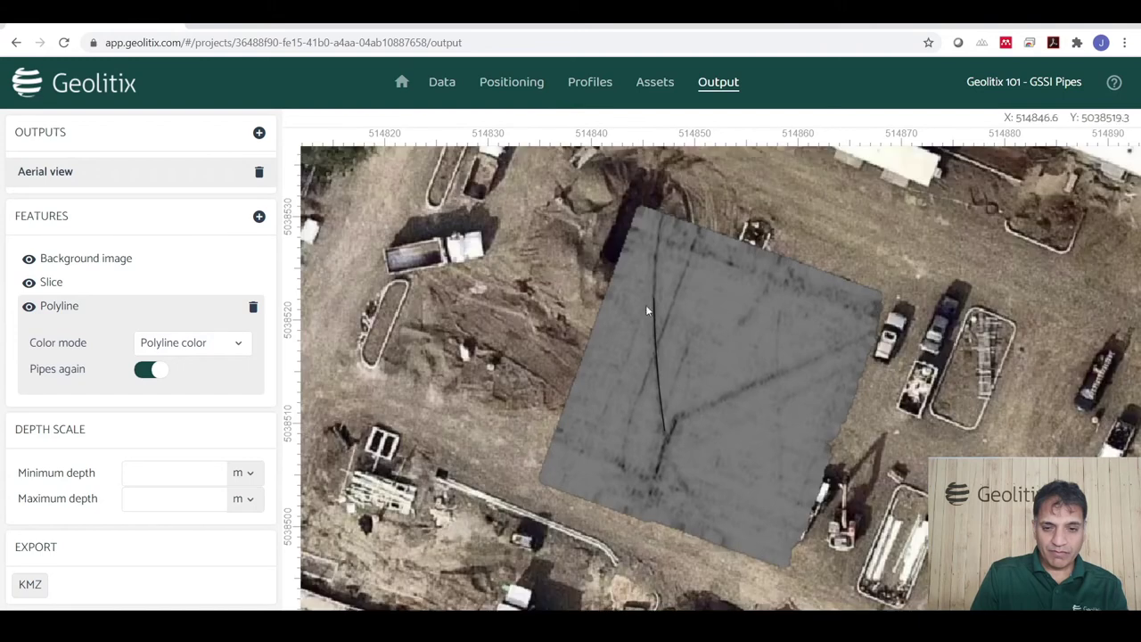
left_click(194, 344)
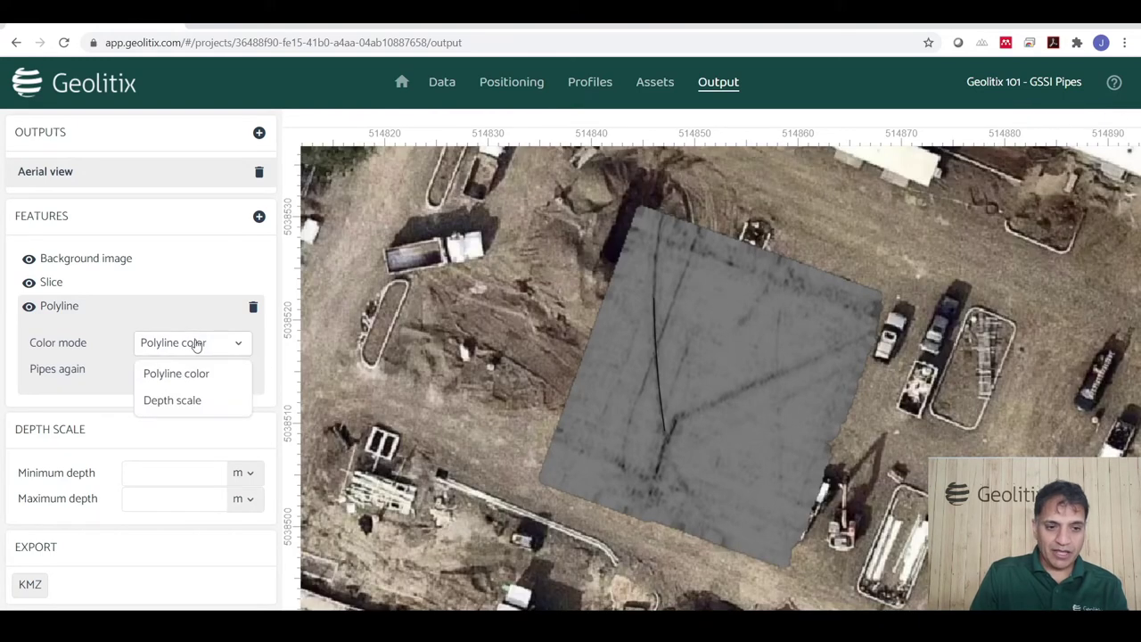
left_click(196, 346)
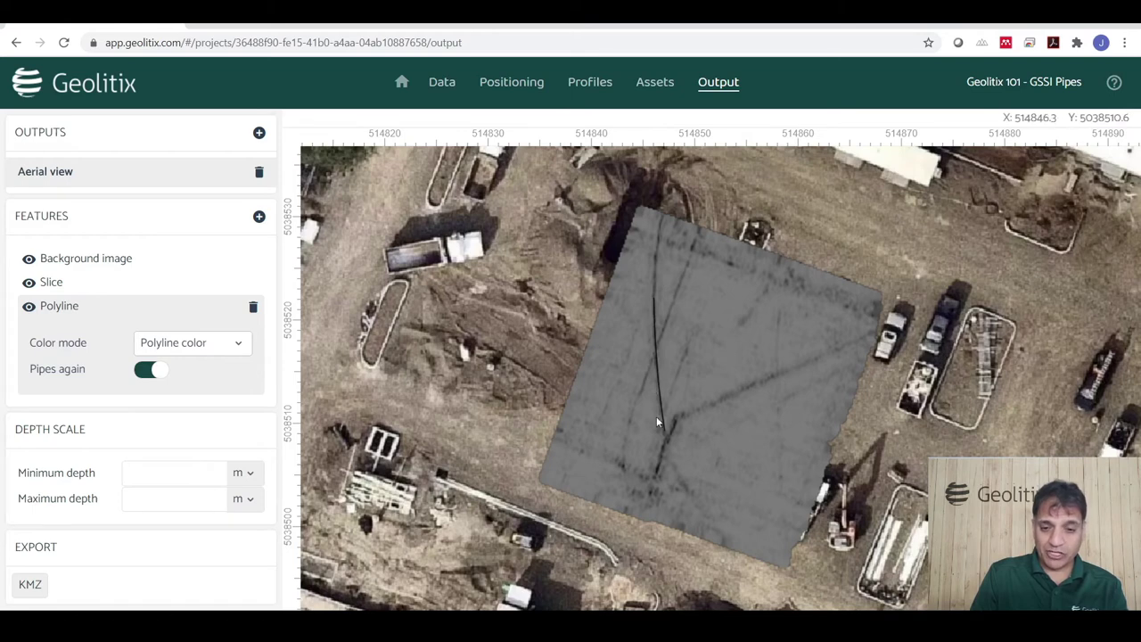
left_click(191, 346)
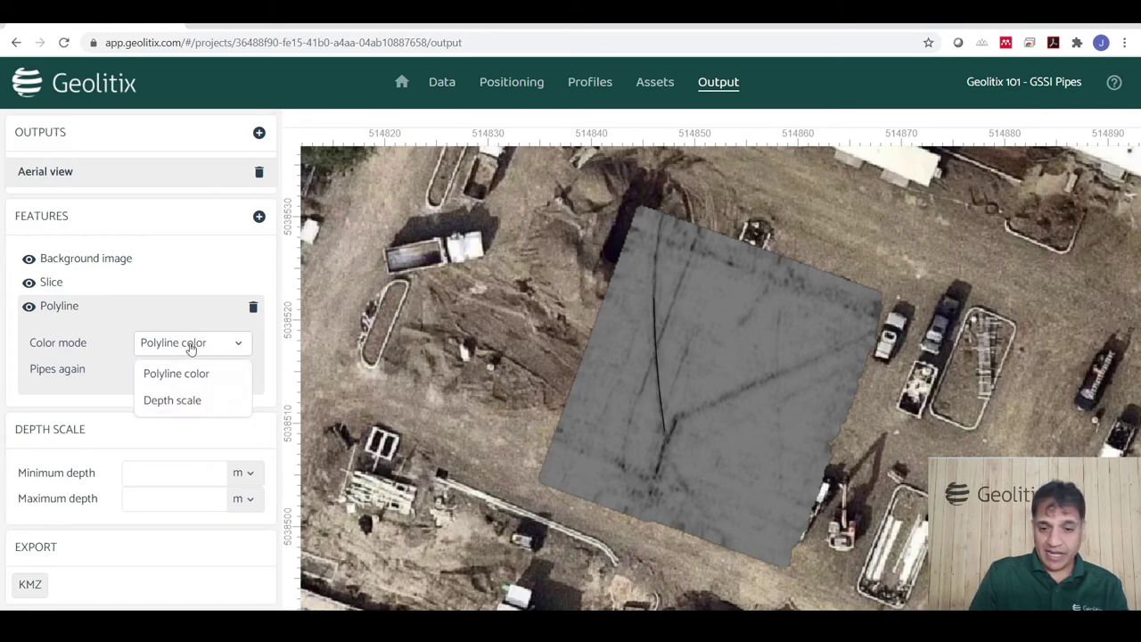
left_click(190, 350)
left_click(30, 589)
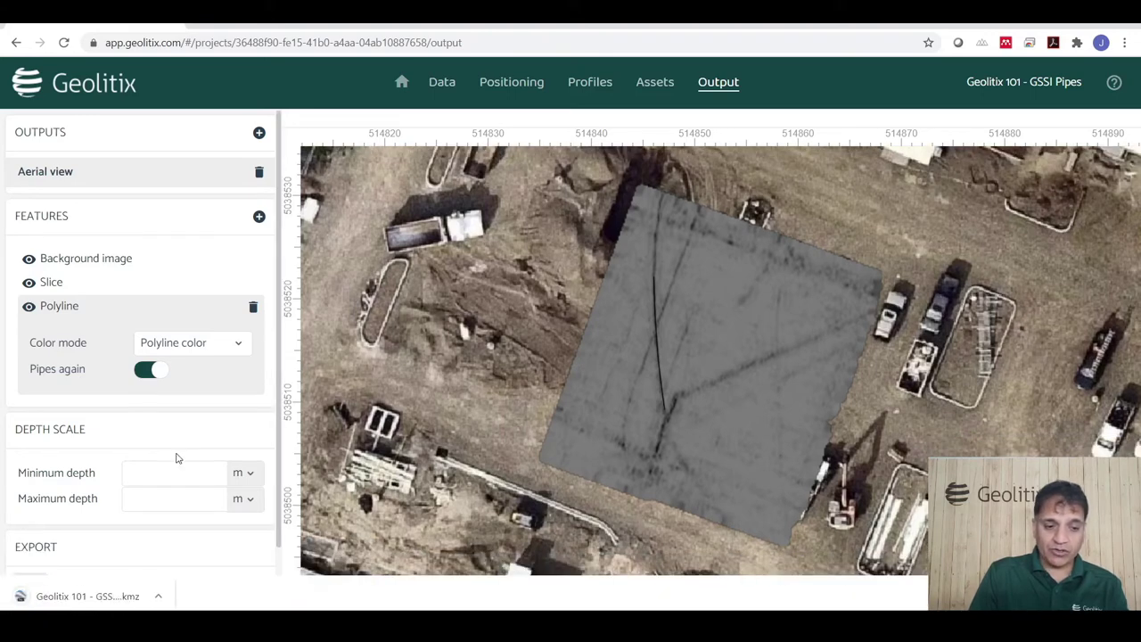
left_click(84, 595)
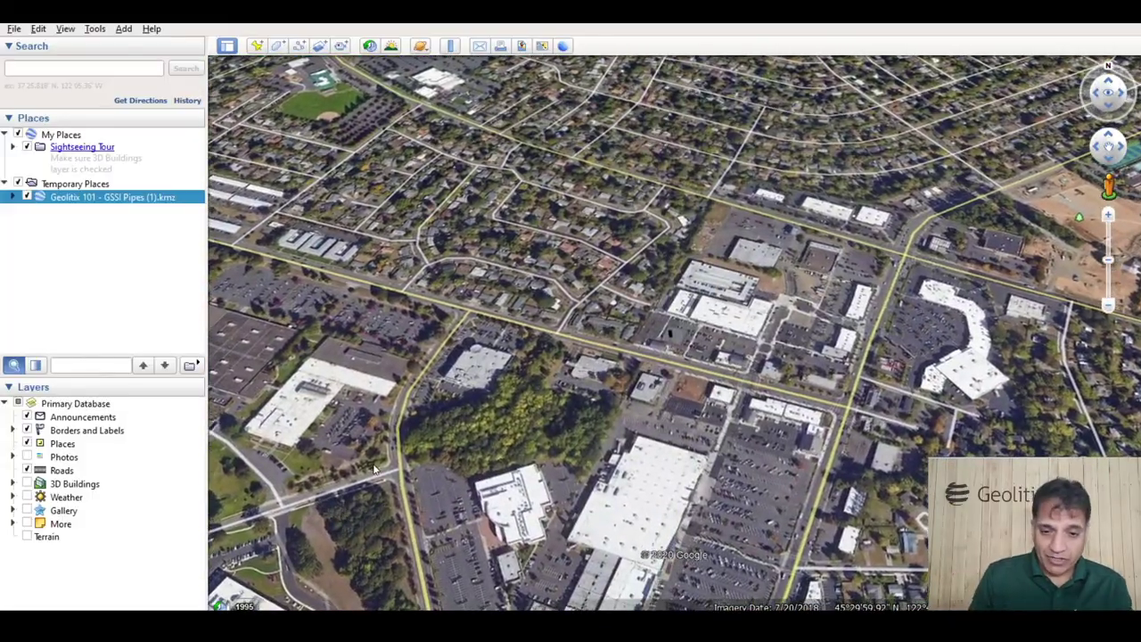
Zoom in on the grey slice overlay over the parking lot from a top-down view.
scroll(710, 365, "up", 5)
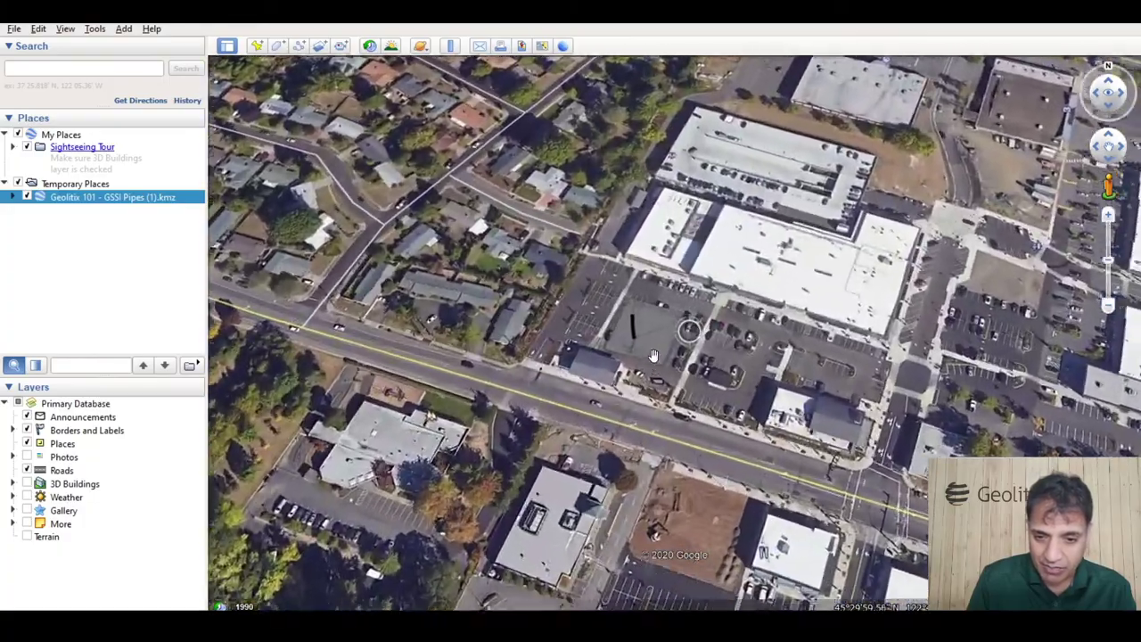
scroll(599, 332, "up", 5)
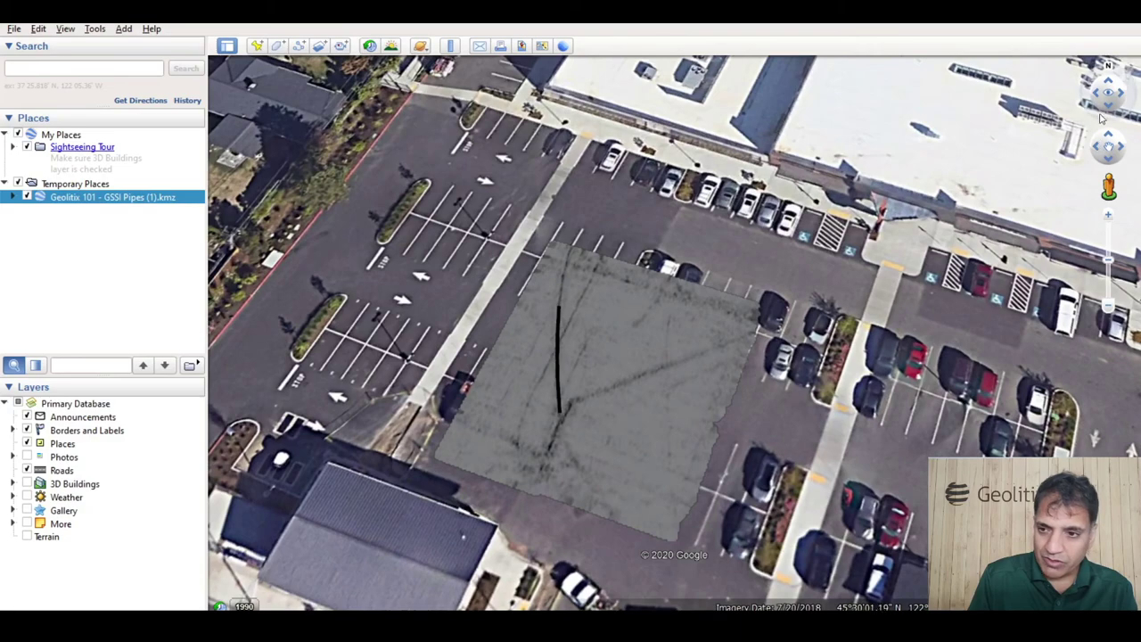
left_click(1110, 100)
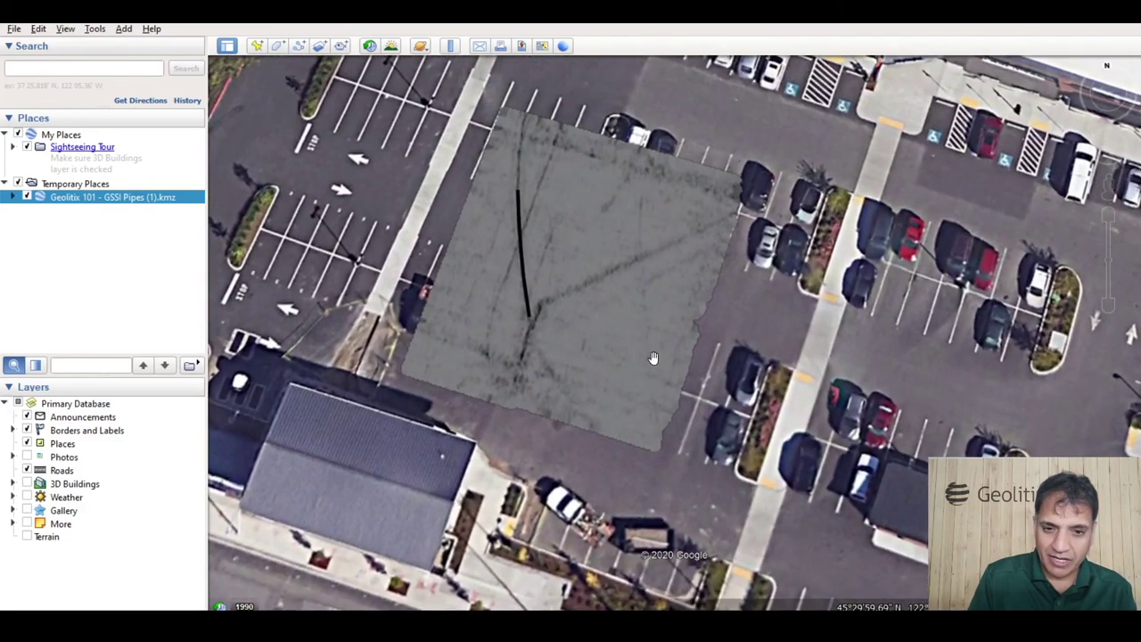
left_click(1110, 100)
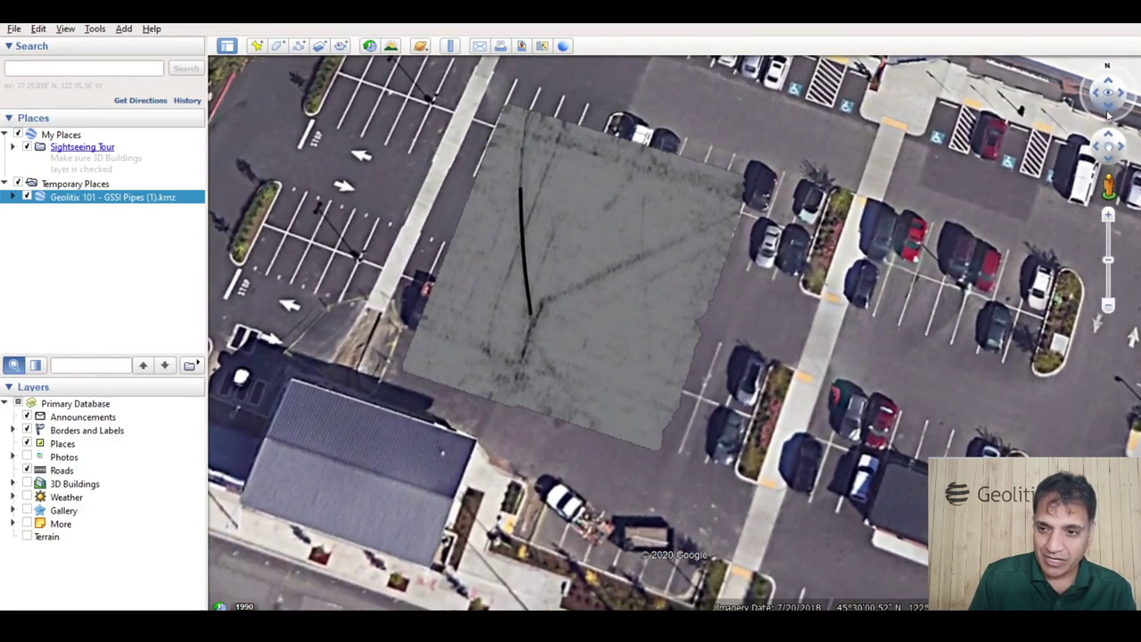
left_click_drag(670, 222, 677, 365)
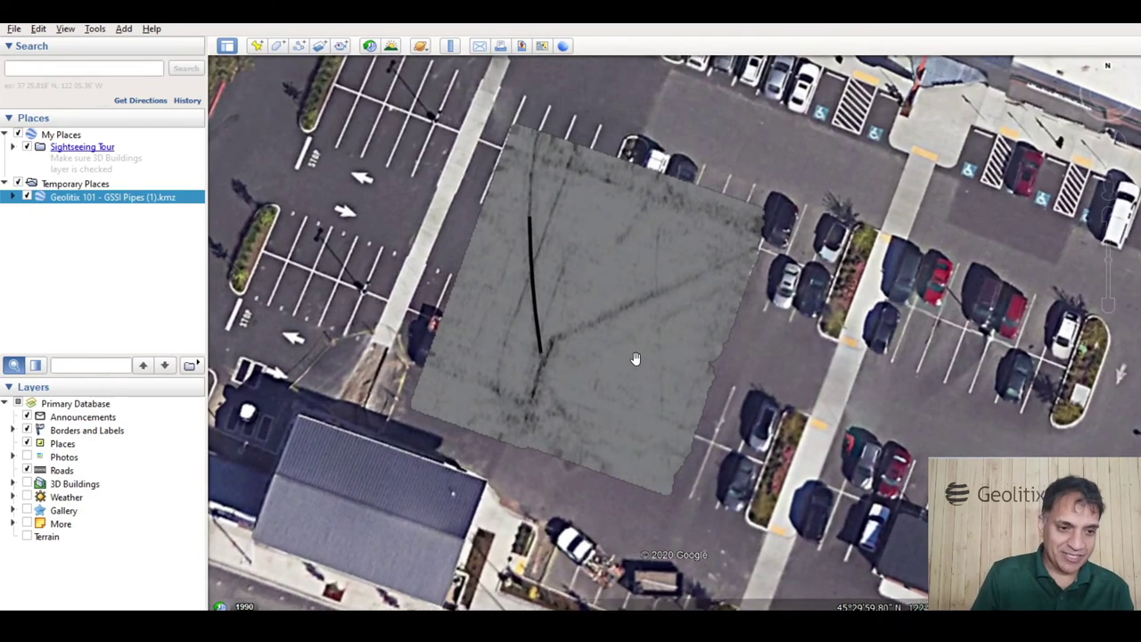
Show the 0.5 m depth slice and hide the Polylines layer in the KMZ's Places list.
left_click(12, 197)
left_click(21, 210)
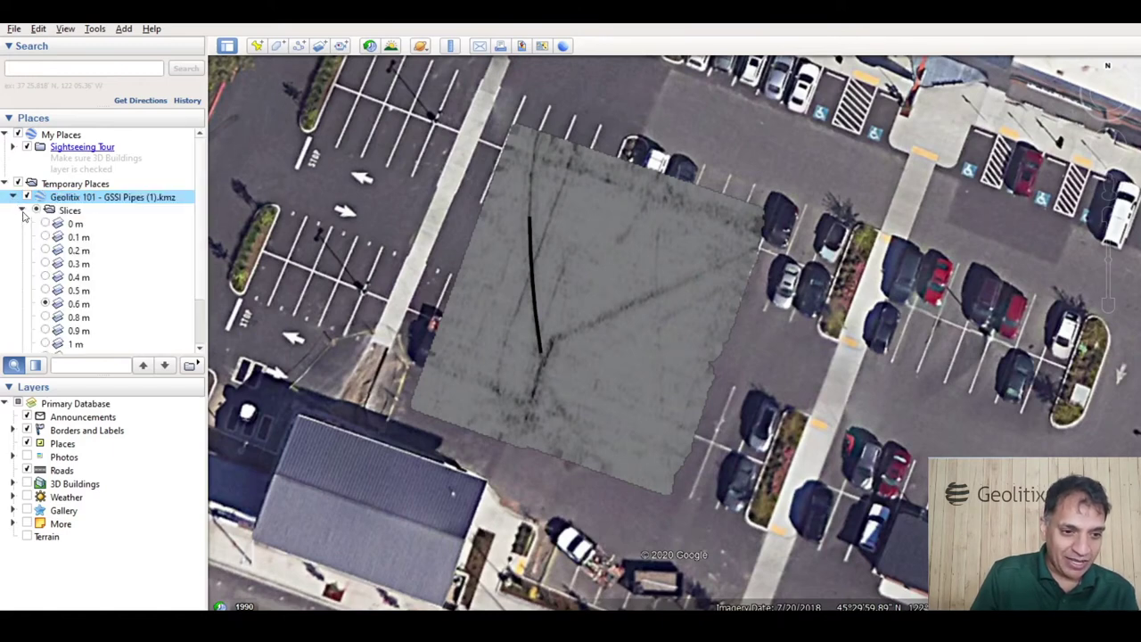
left_click(44, 304)
left_click(46, 291)
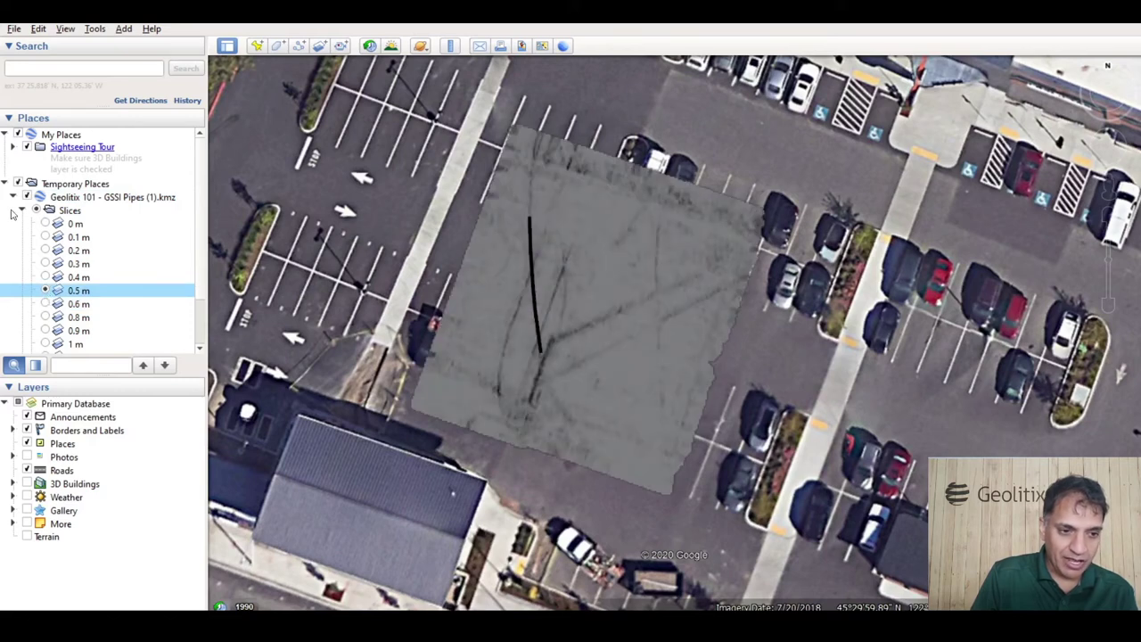
left_click(21, 210)
left_click(35, 224)
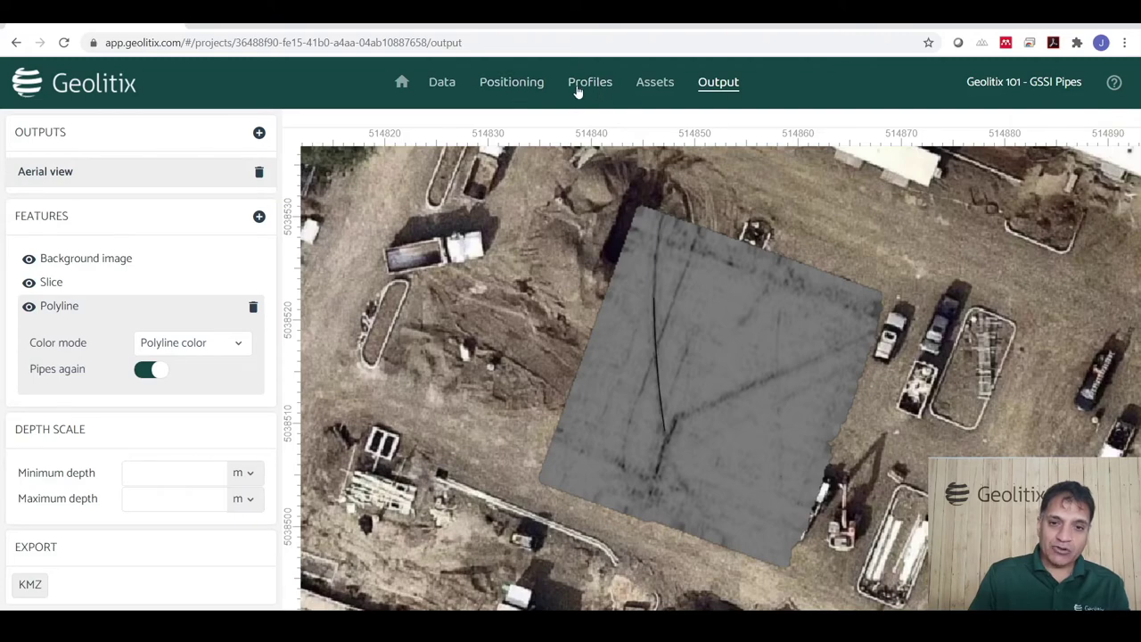
Open the Add new process dialog on the Profiles page and browse the available processes.
left_click(578, 89)
left_click(238, 260)
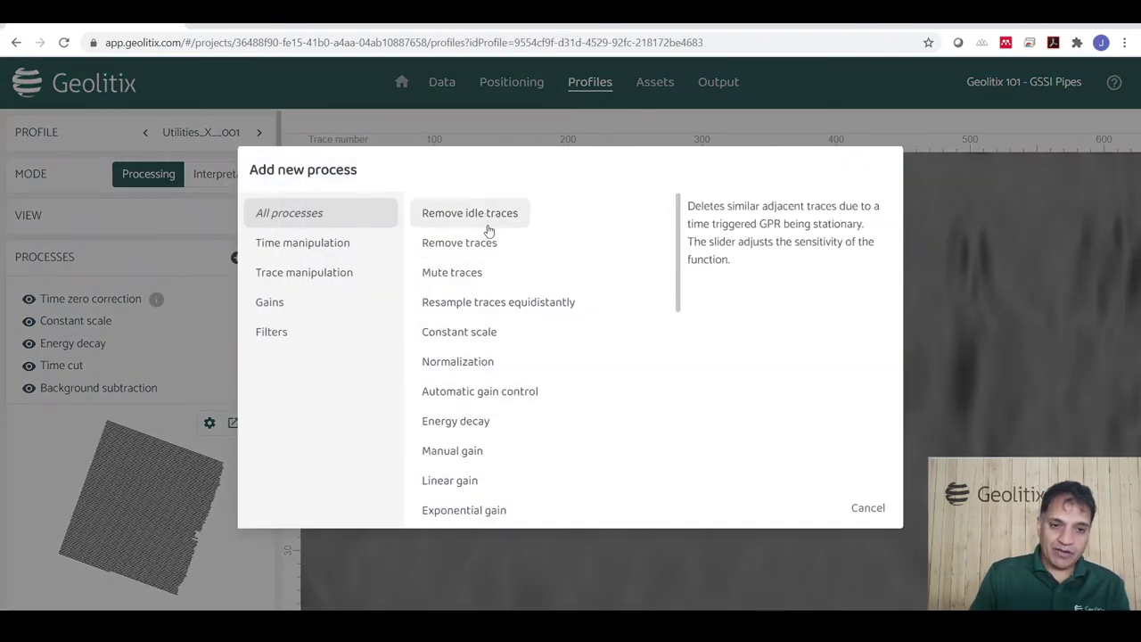
scroll(496, 353, "down", 6)
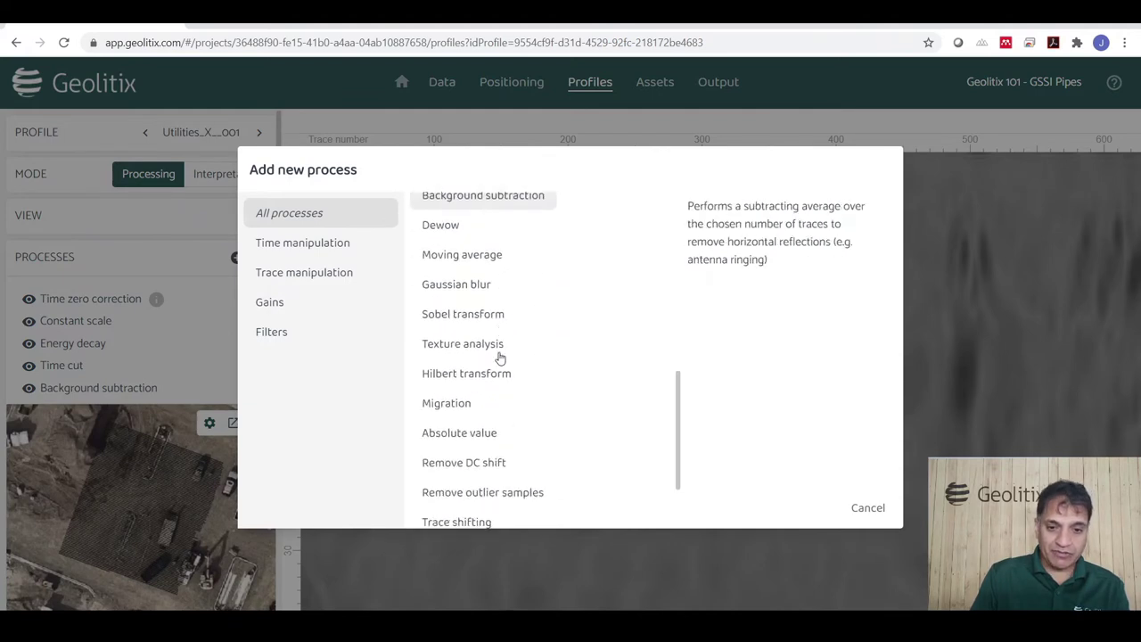
scroll(500, 356, "down", 2)
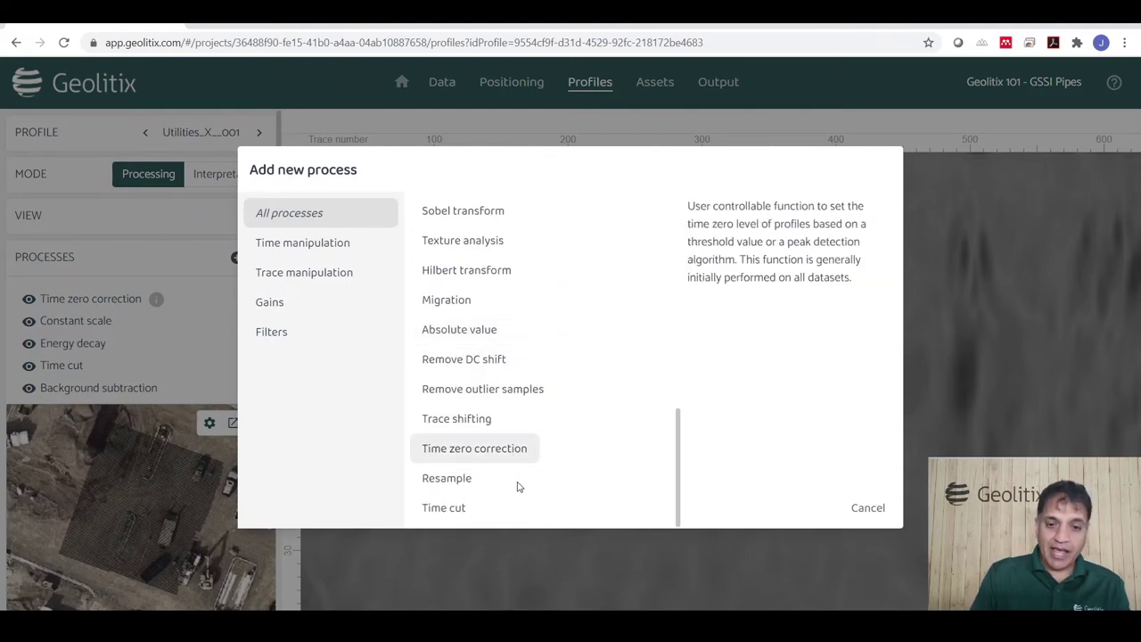
scroll(536, 382, "up", 1)
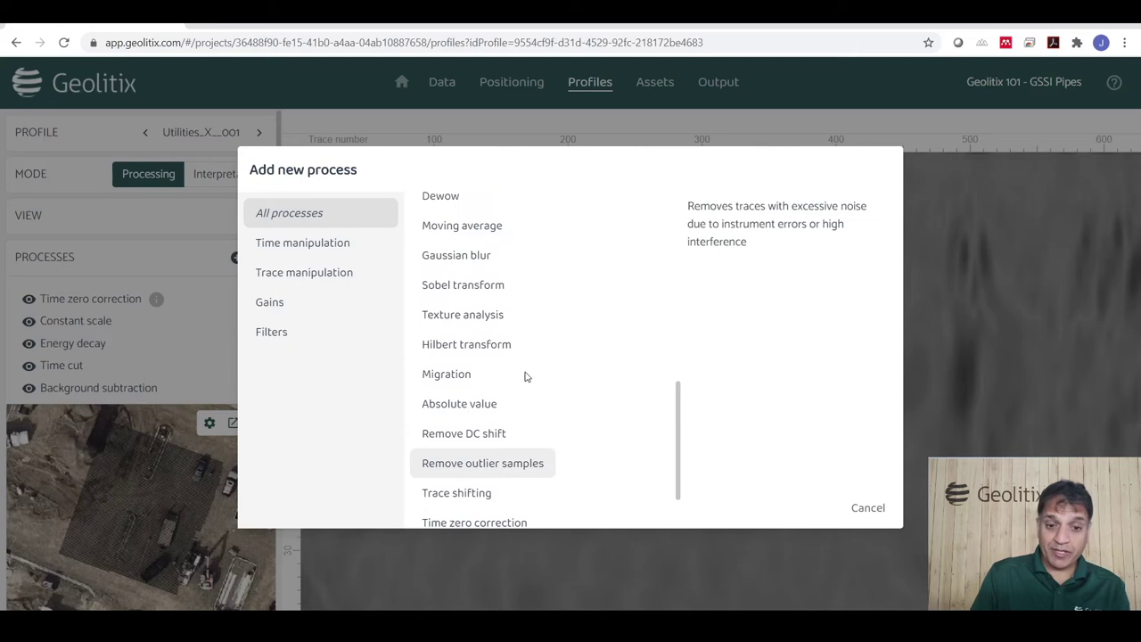
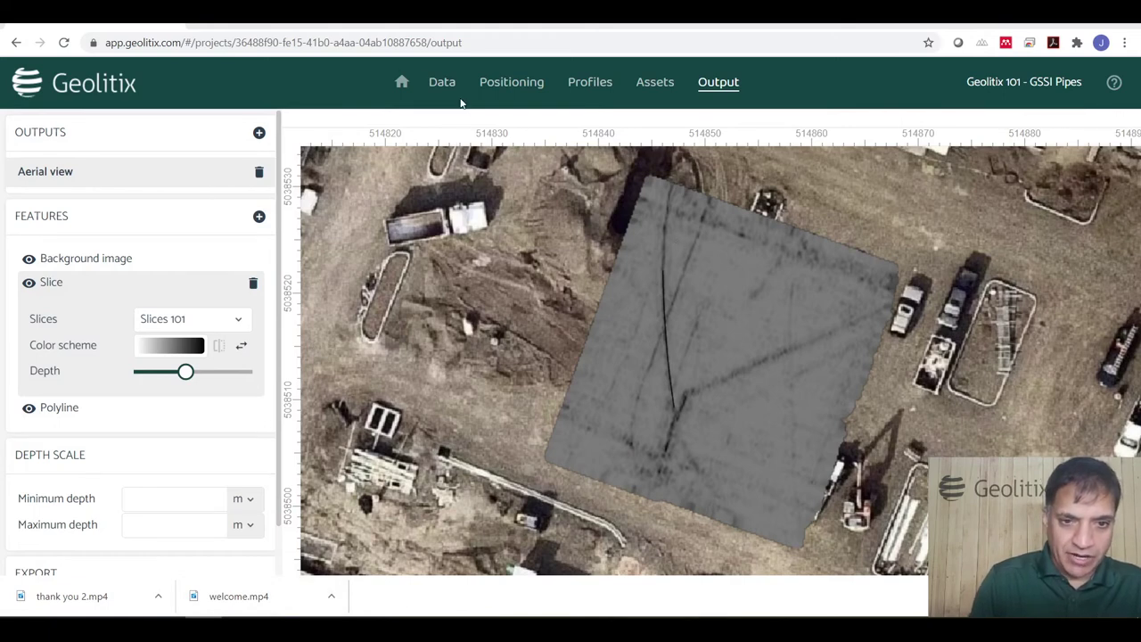
From the projects list, share Geolitix 101 - GSSI Pipes with the colleague's e-mail address.
left_click(401, 82)
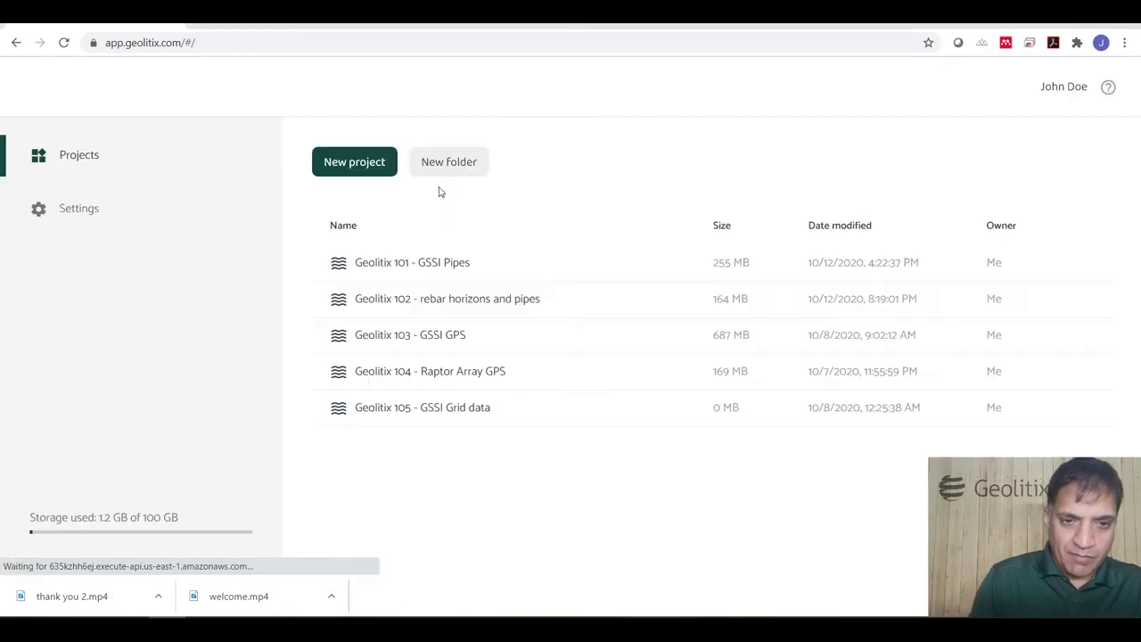
left_click(501, 265)
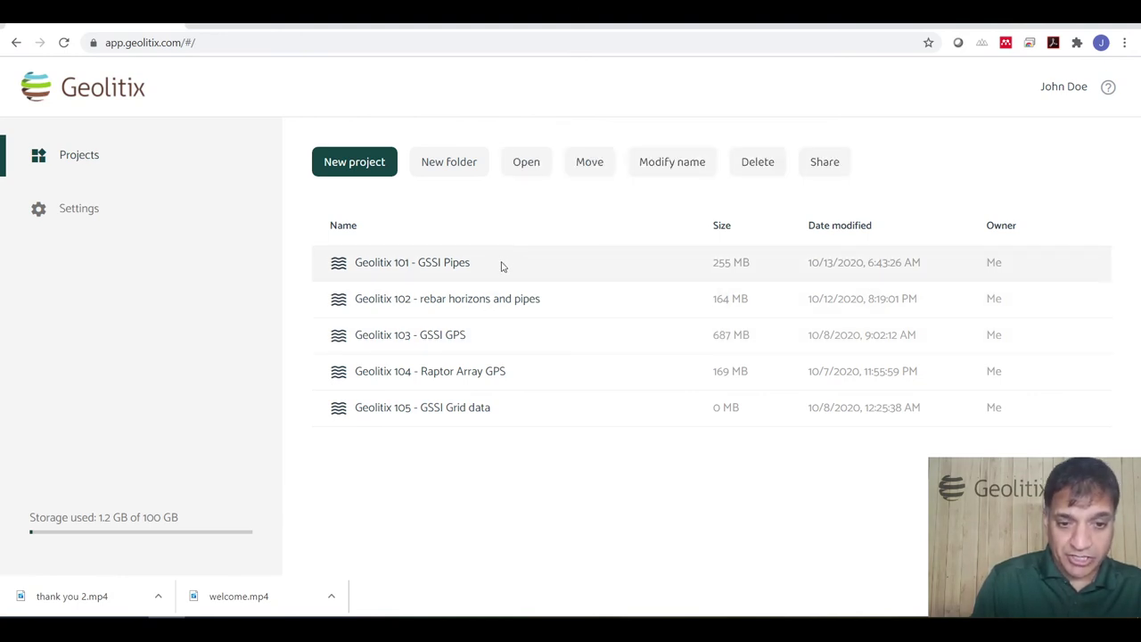
left_click(817, 163)
left_click(500, 336)
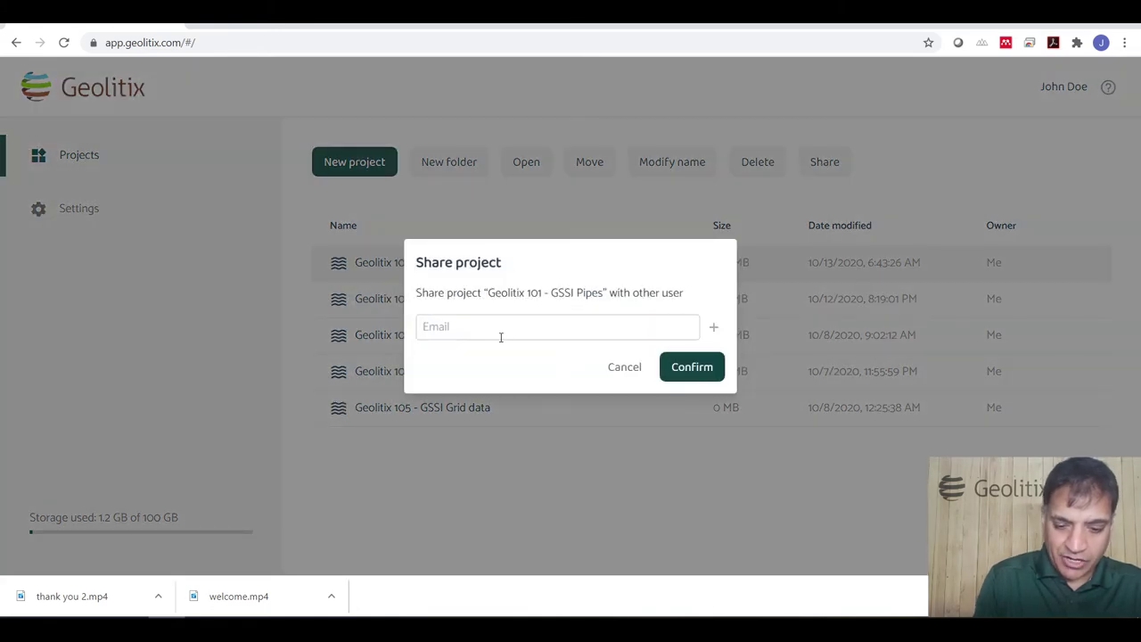
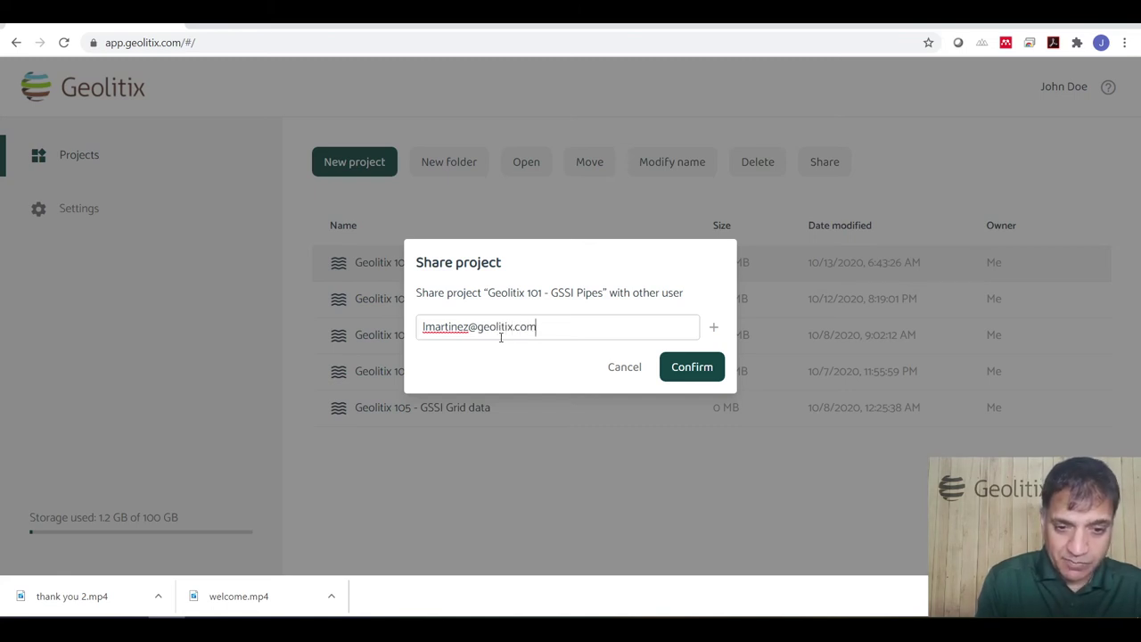
left_click(688, 367)
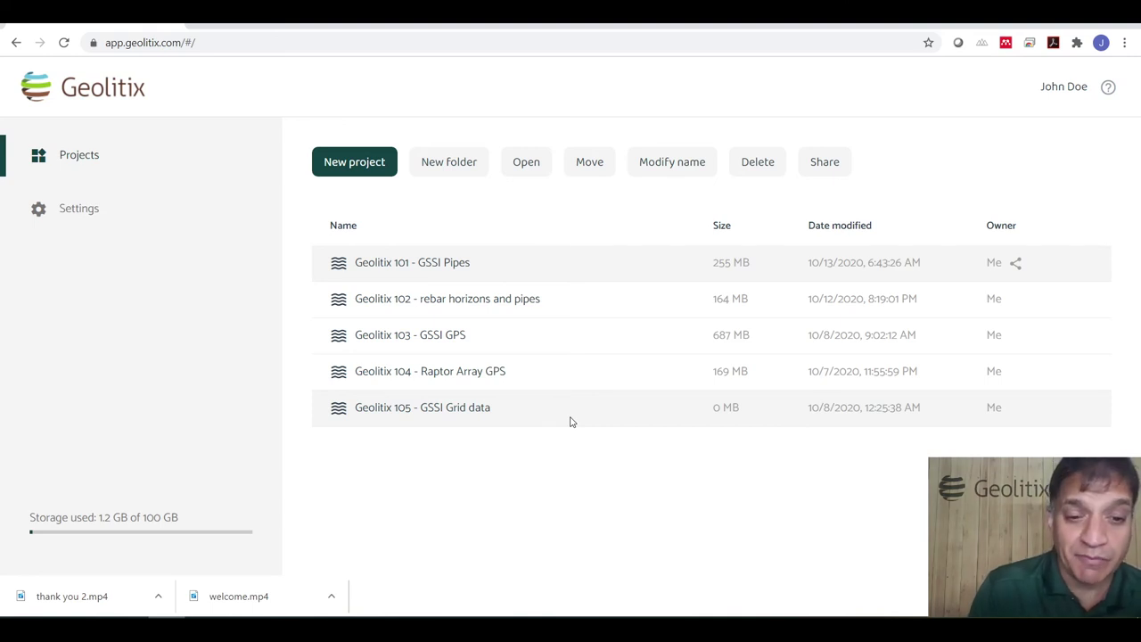
Open the Geolitix 104 - Raptor Array GPS project.
double_click(490, 372)
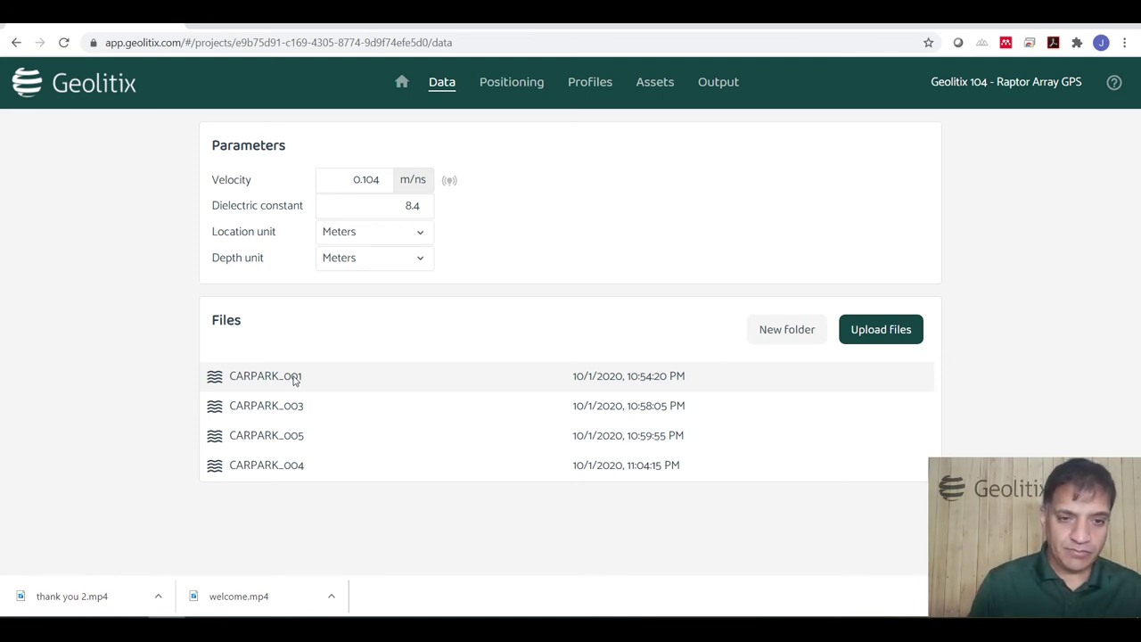
left_click(402, 85)
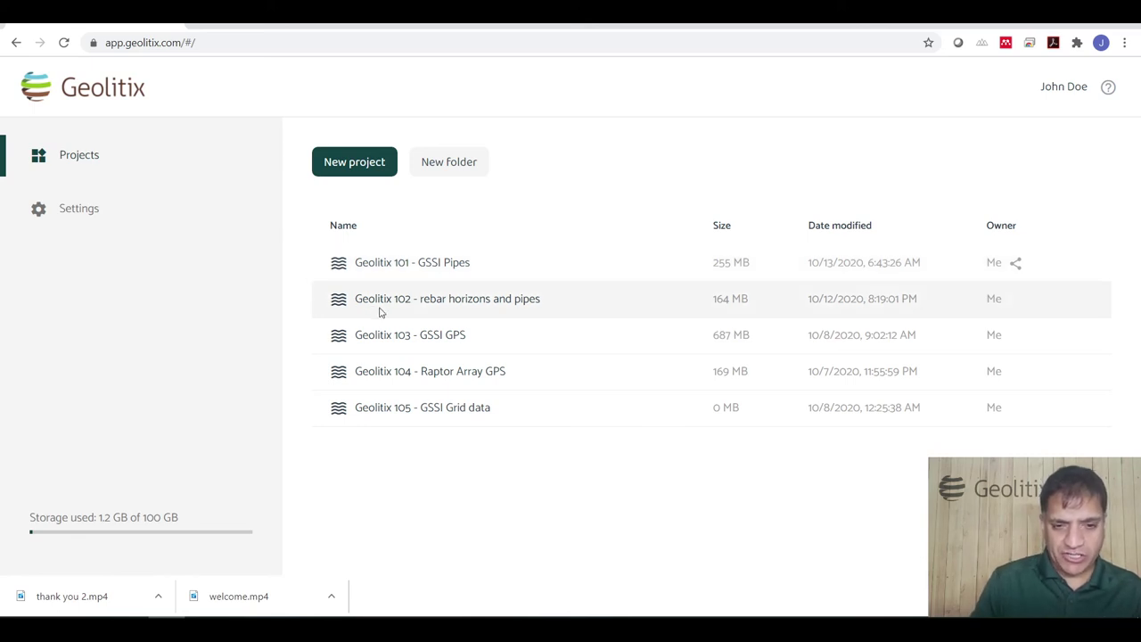
Open Geolitix 103's first data file as a profile and switch its view mode to Topography.
double_click(449, 347)
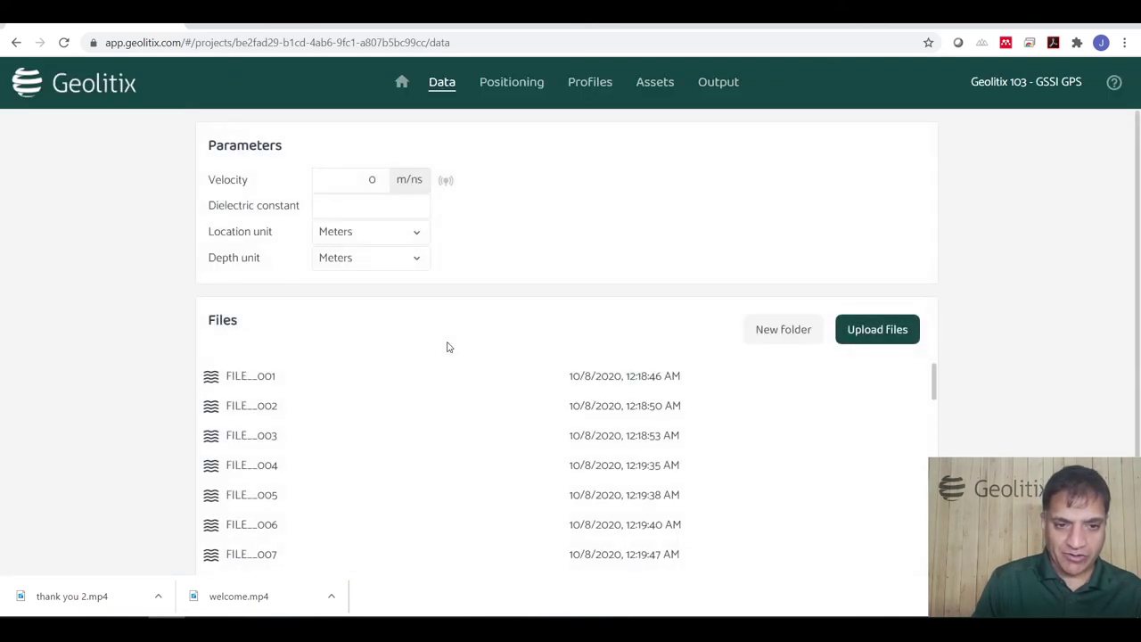
double_click(266, 375)
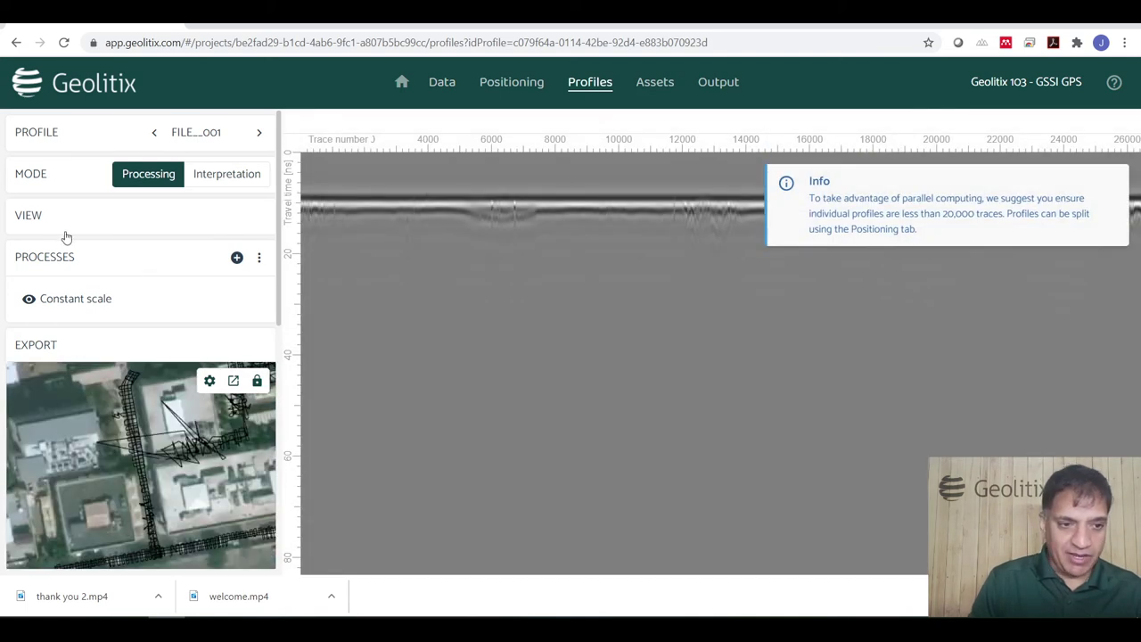
left_click(38, 216)
left_click(207, 266)
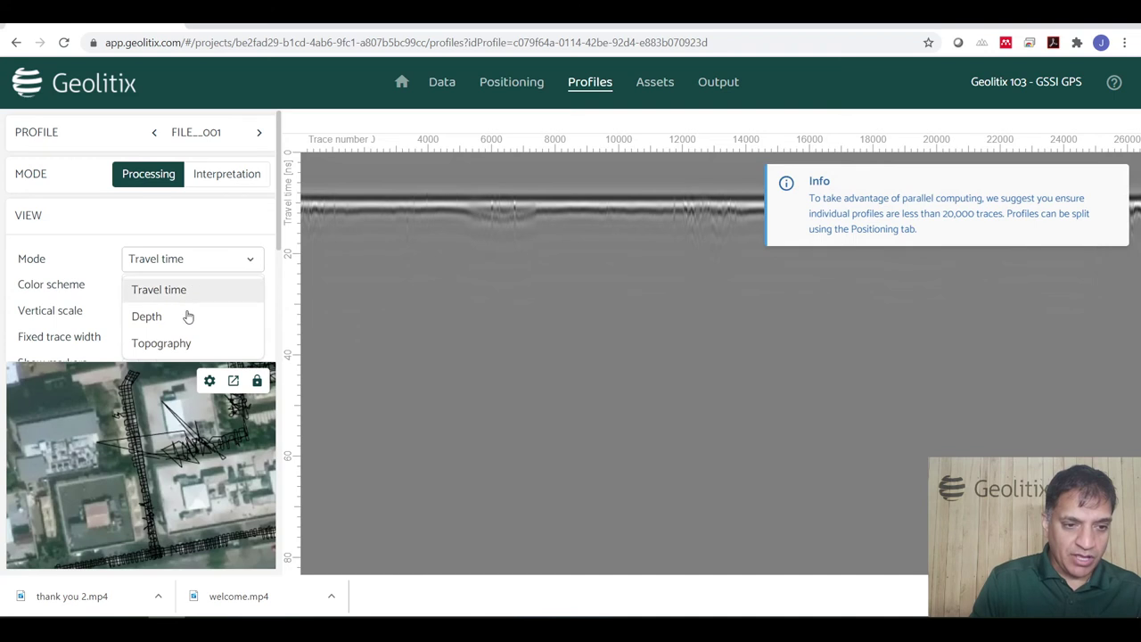
left_click(219, 342)
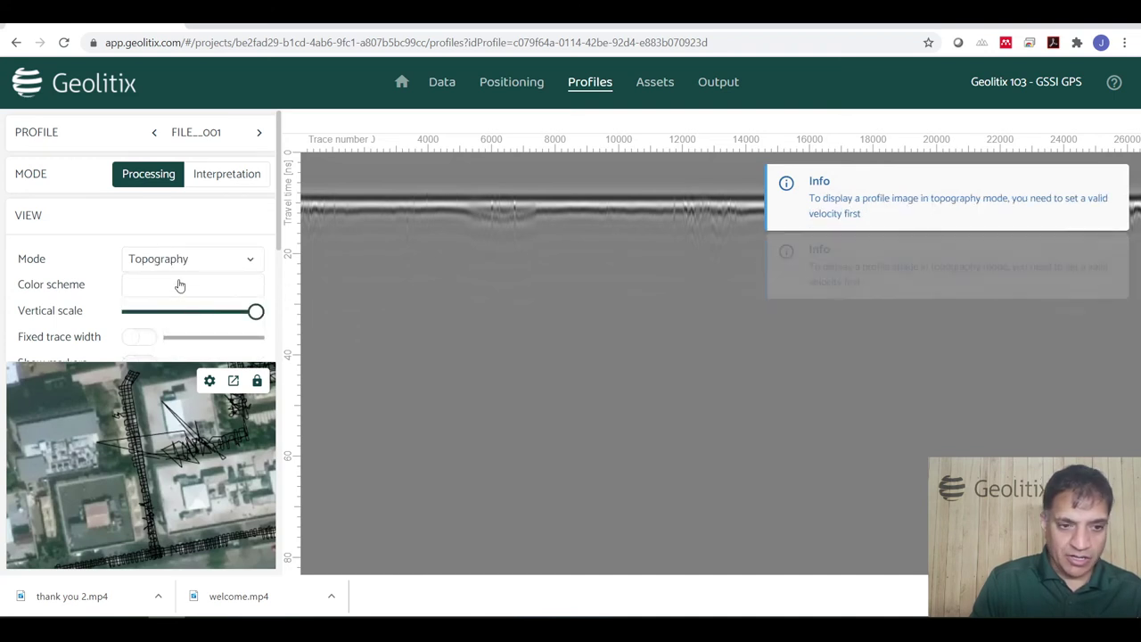
left_click(443, 83)
left_click(361, 180)
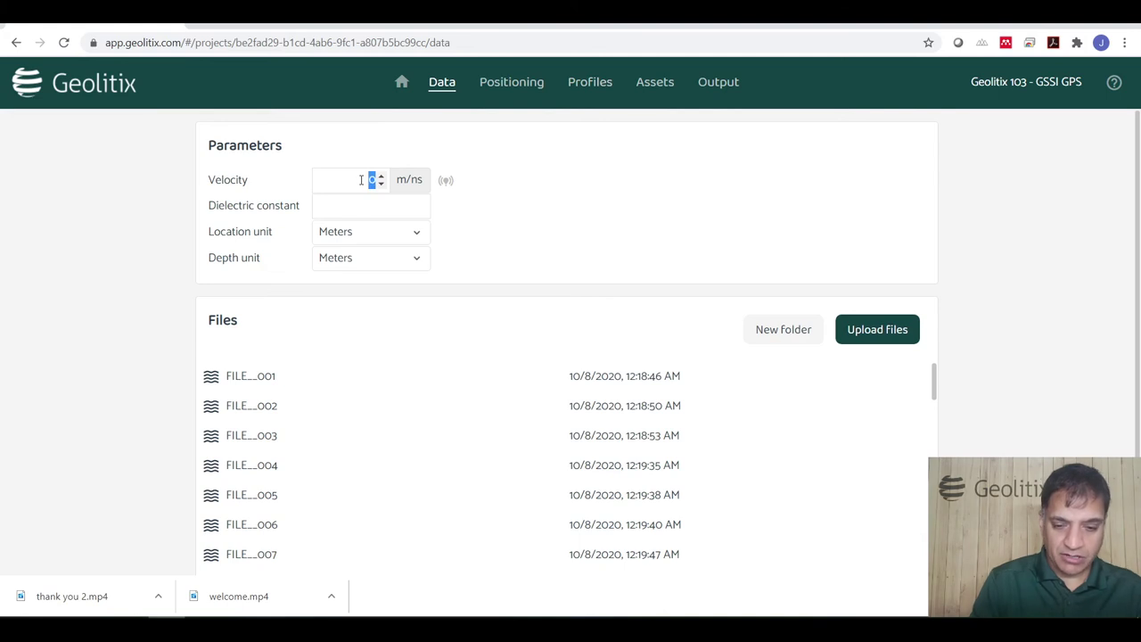
type("0.1")
left_click(578, 228)
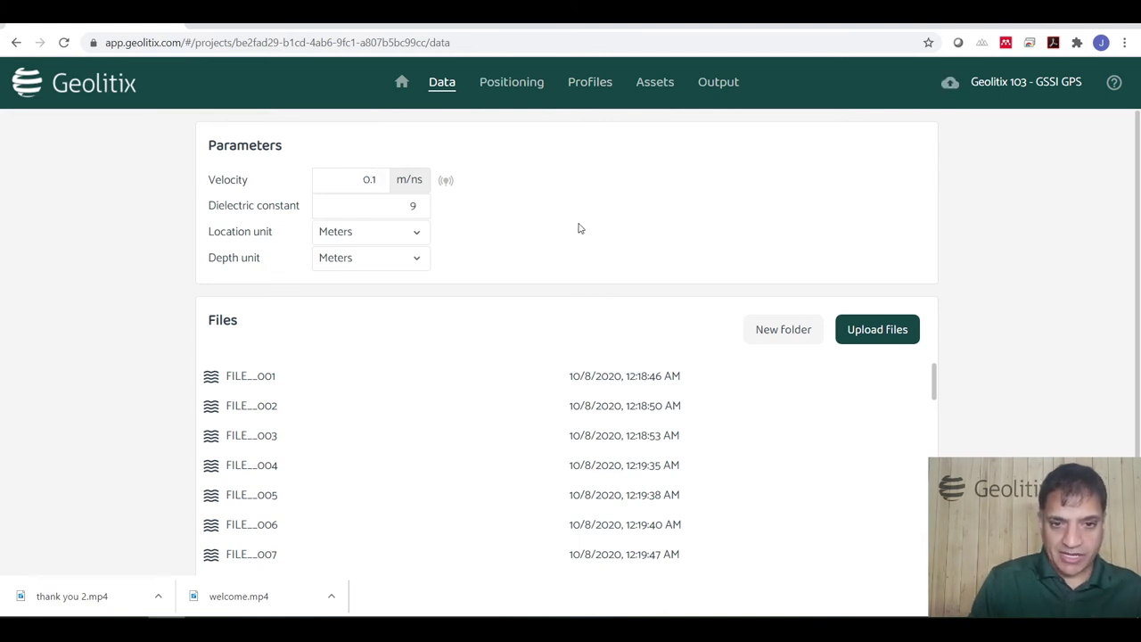
left_click(510, 82)
left_click(611, 86)
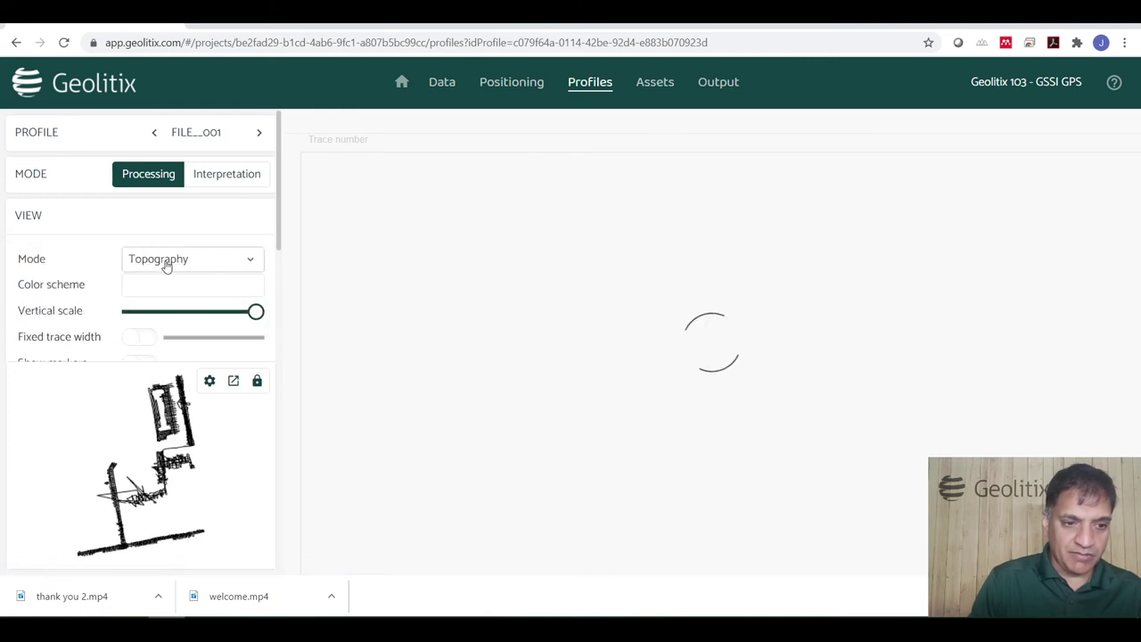
left_click(163, 261)
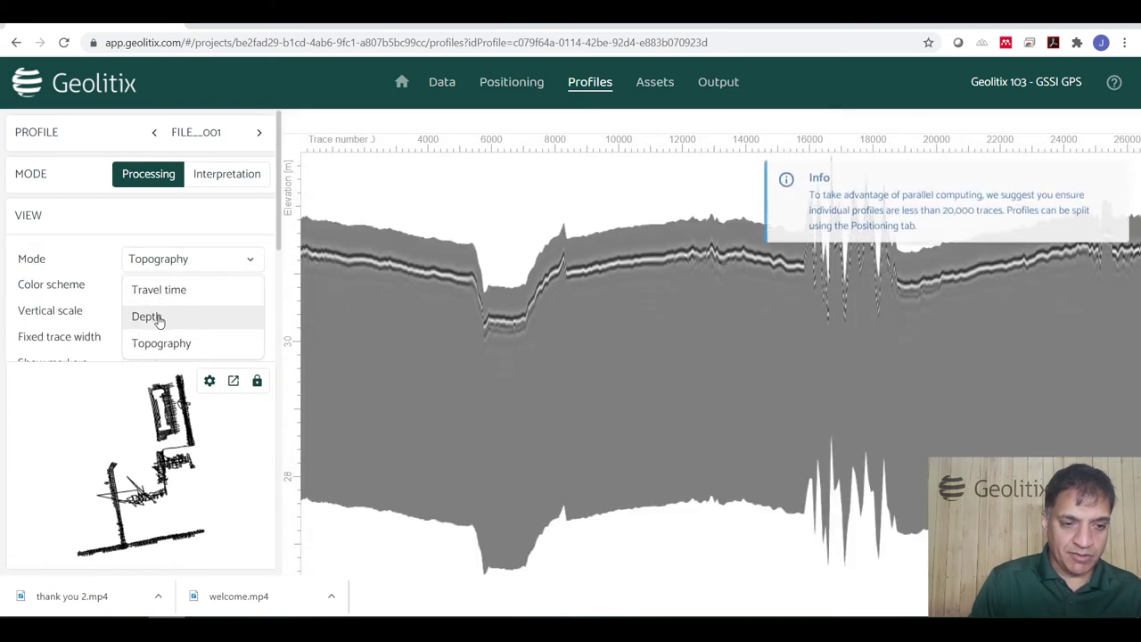
left_click(159, 321)
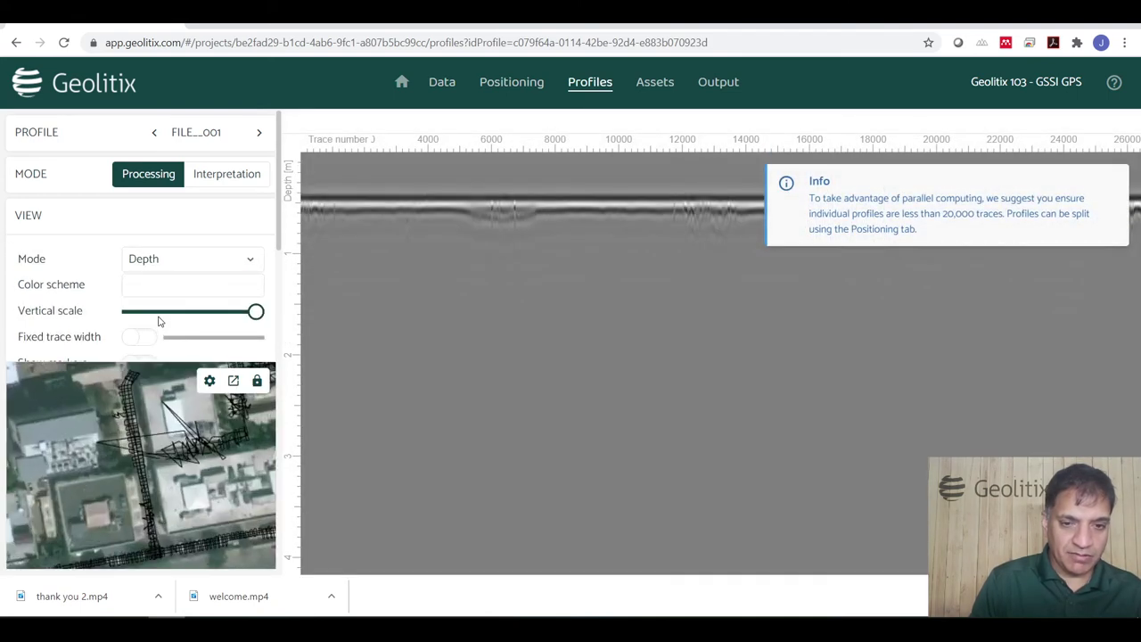
left_click(163, 263)
left_click(156, 347)
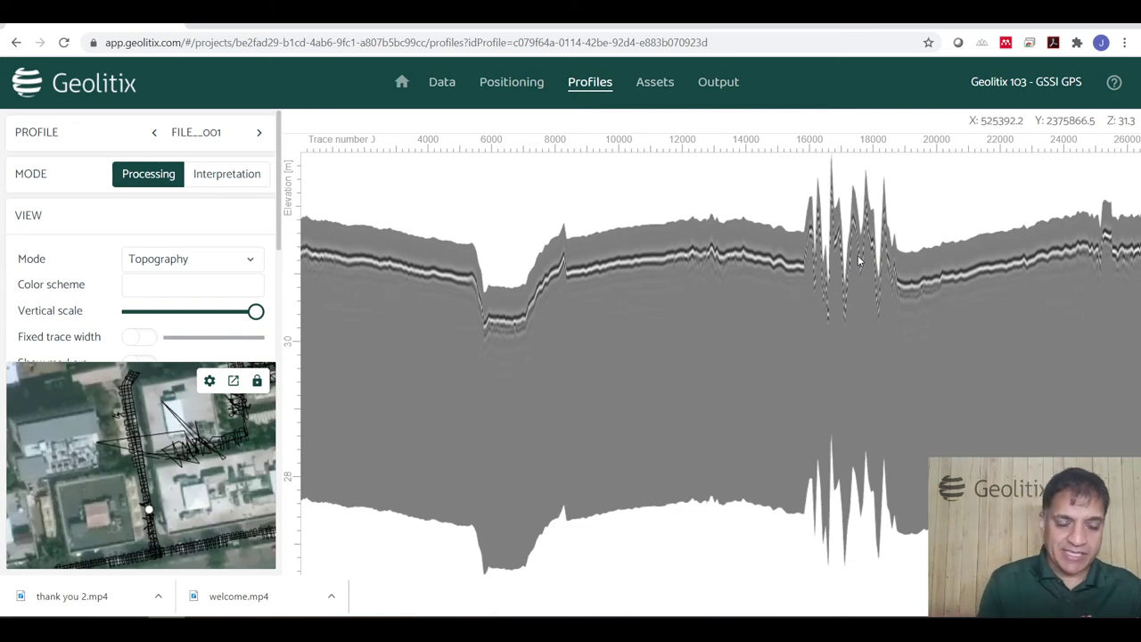
left_click(401, 81)
Open Geolitix 101 - GSSI Pipes and display its Slices 101 asset from the Assets page.
left_click(438, 258)
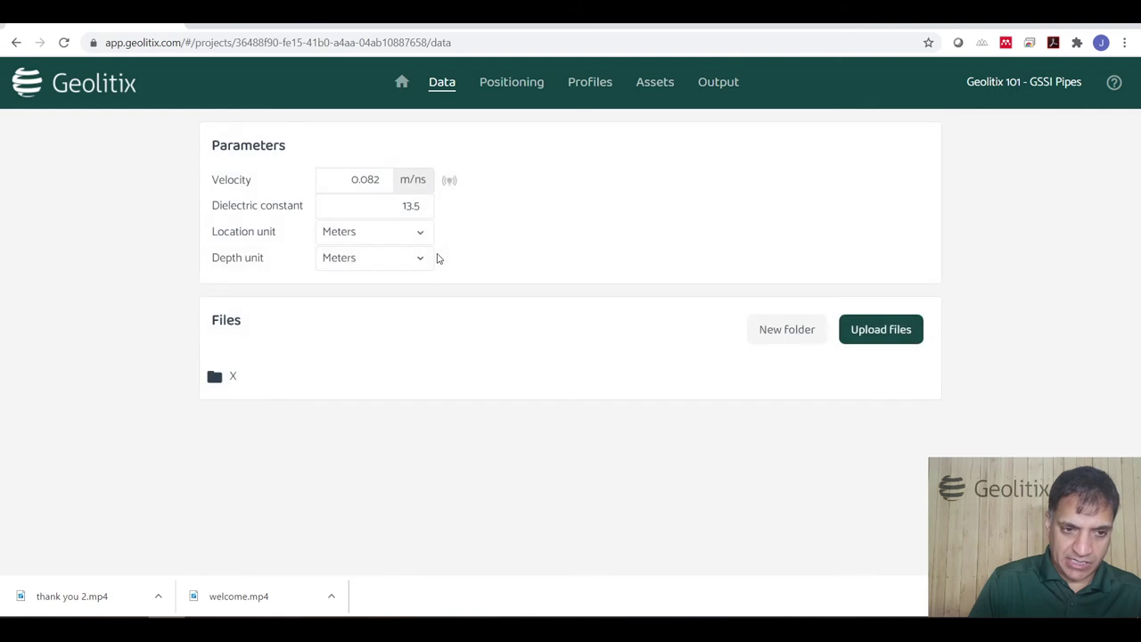
left_click(655, 81)
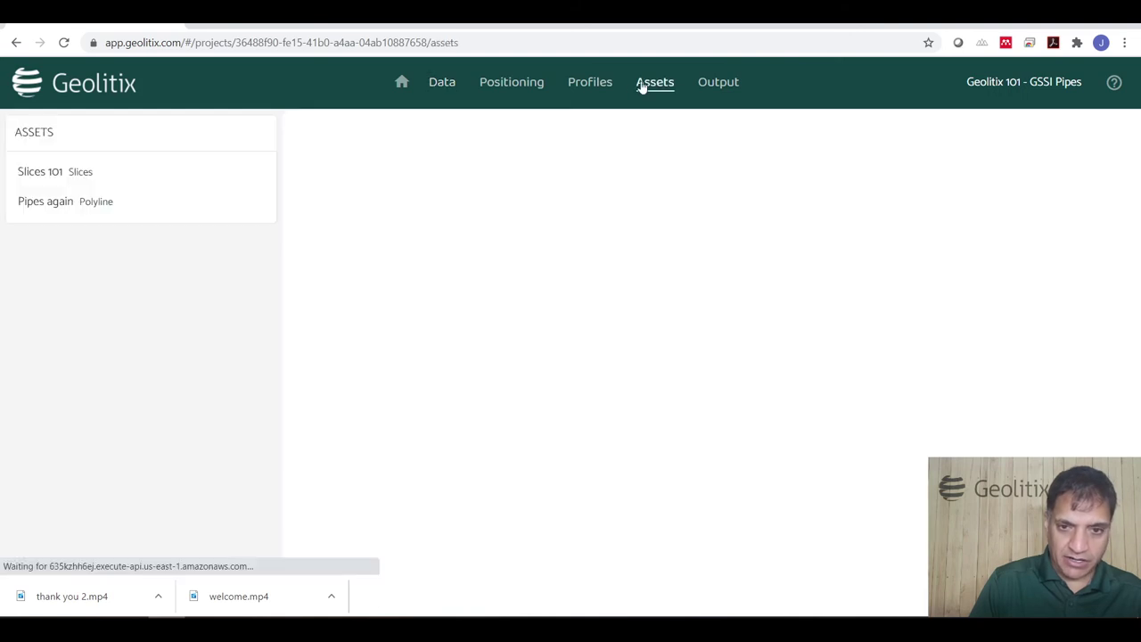
left_click(68, 178)
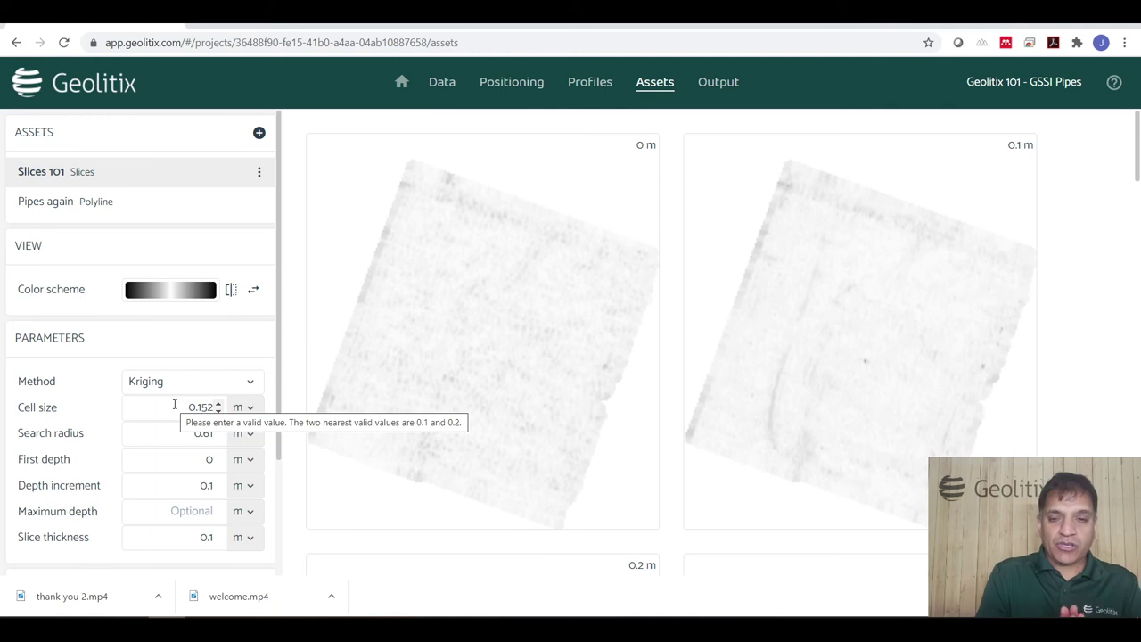
Change the Slices 101 cell size unit to feet and its value to 0.25, regenerating the slices.
left_click(238, 407)
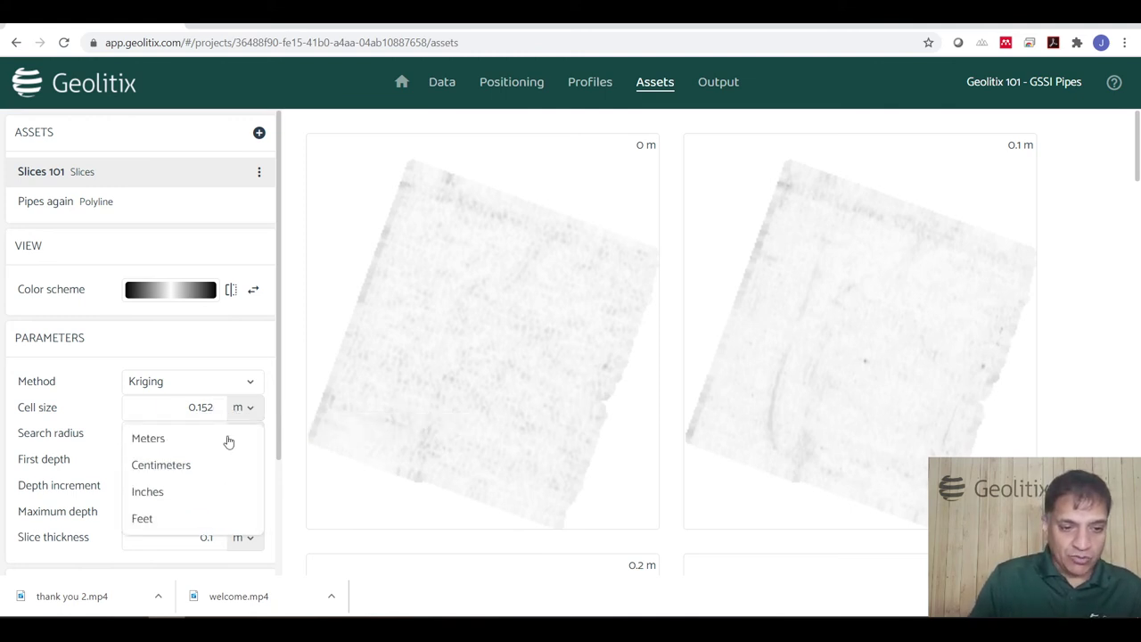
left_click(191, 522)
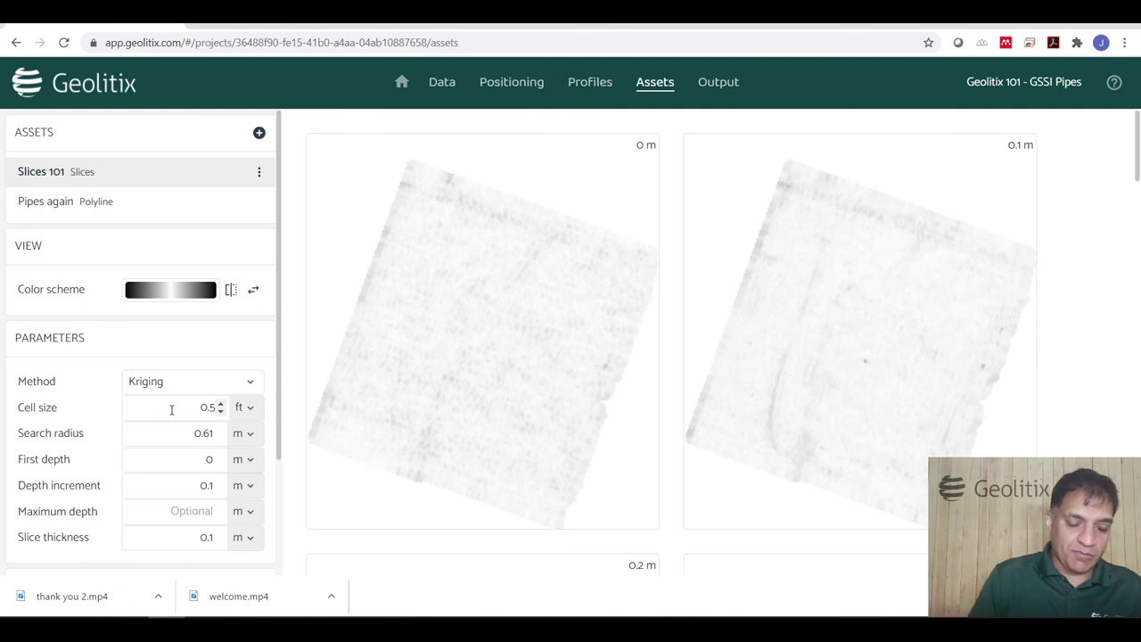
left_click(219, 411)
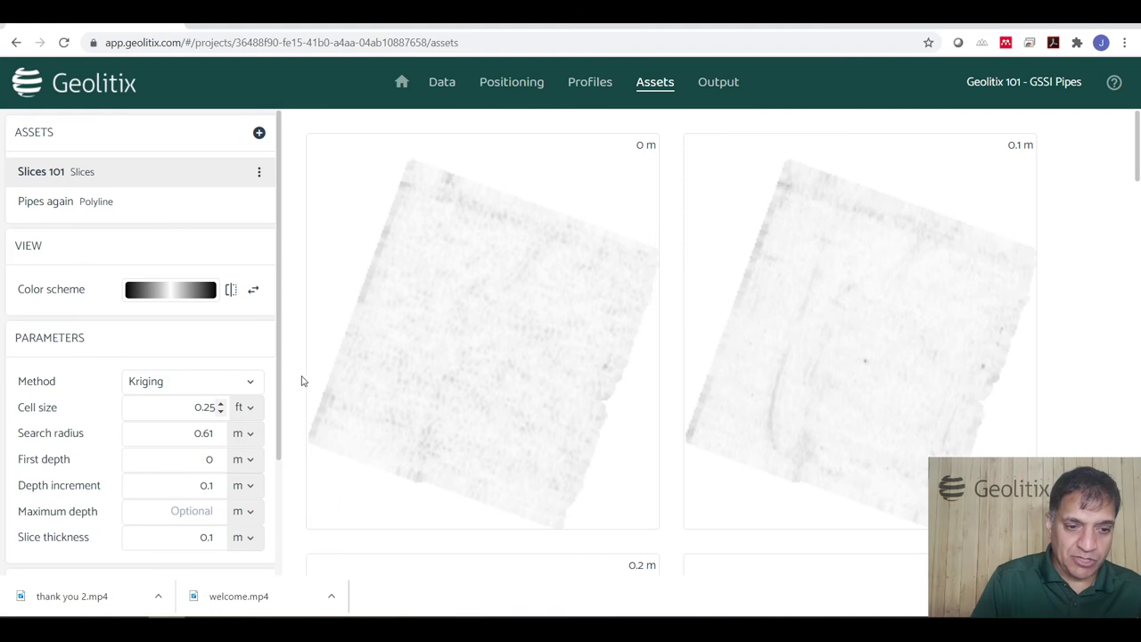
left_click(310, 376)
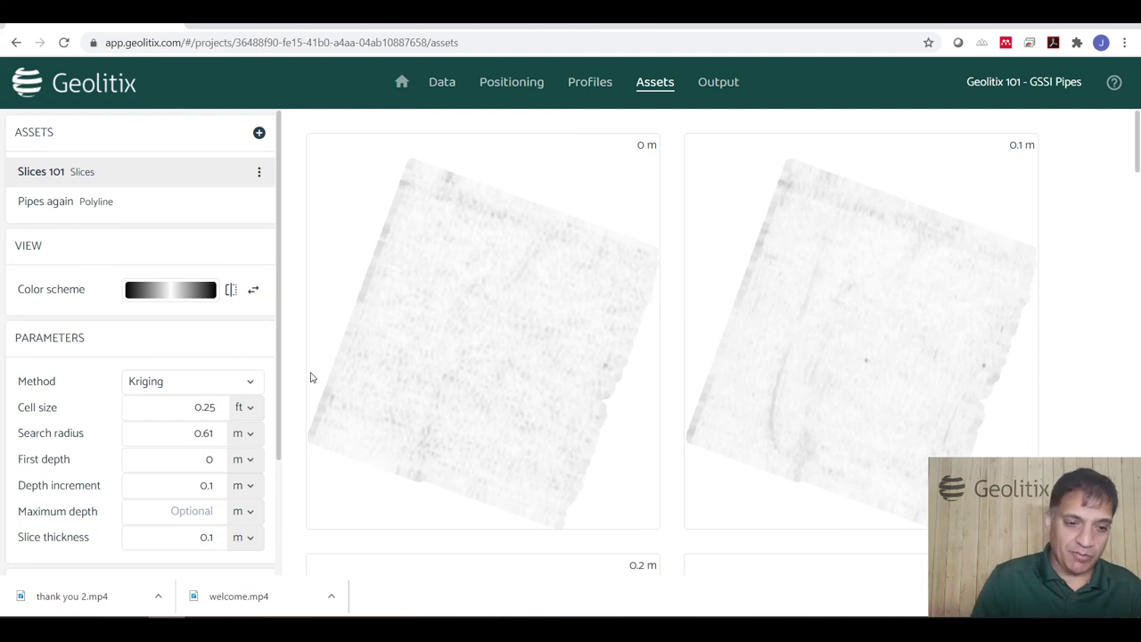
Set the Slices 101 search radius to 1 ft and recompute the depth slices.
scroll(647, 386, "down", 1)
scroll(650, 392, "down", 10)
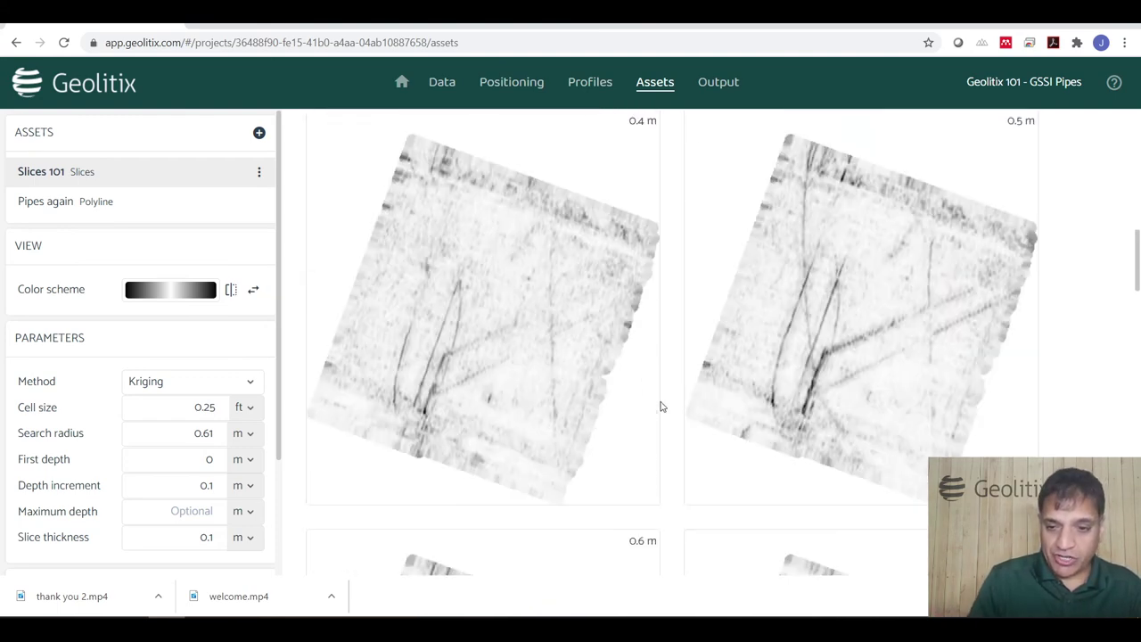
scroll(664, 407, "down", 5)
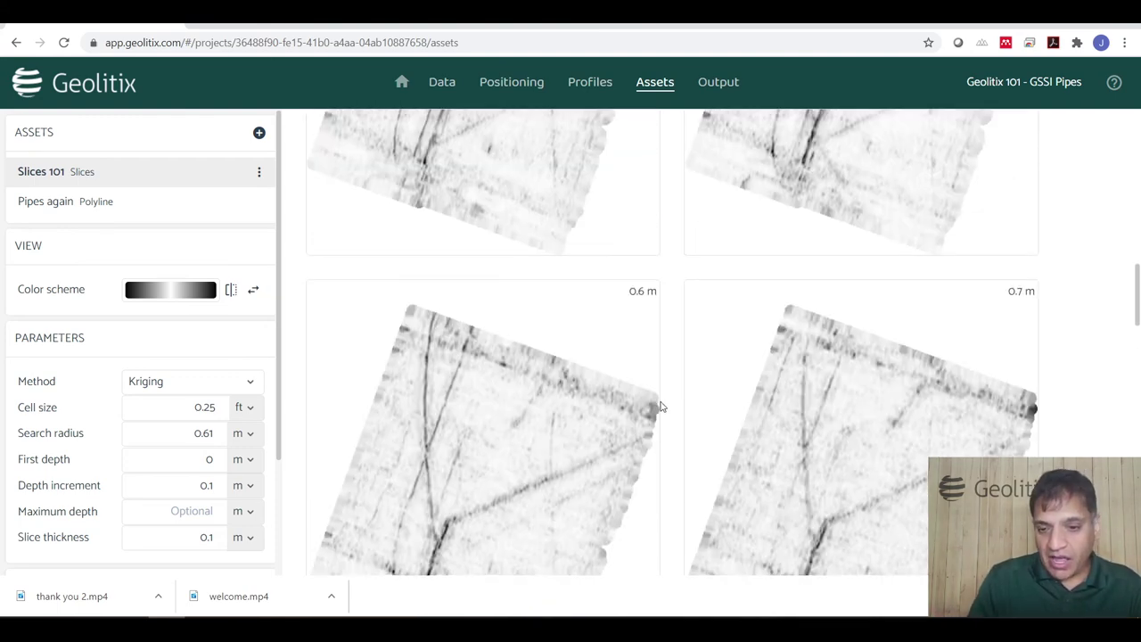
scroll(747, 374, "up", 2)
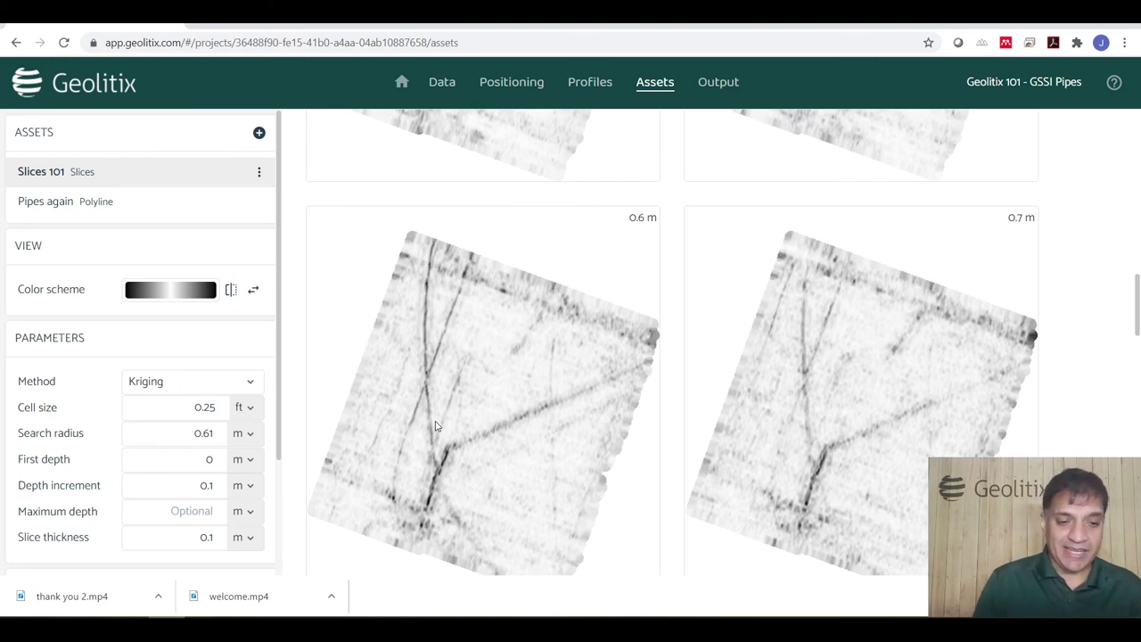
left_click(249, 435)
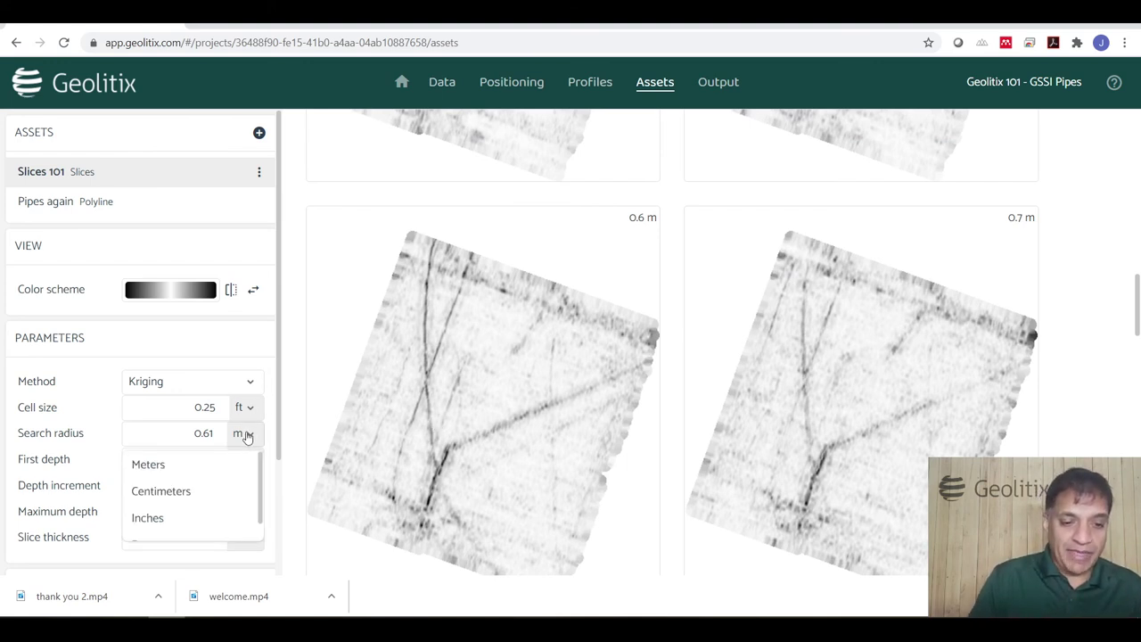
scroll(191, 515, "down", 1)
left_click(188, 519)
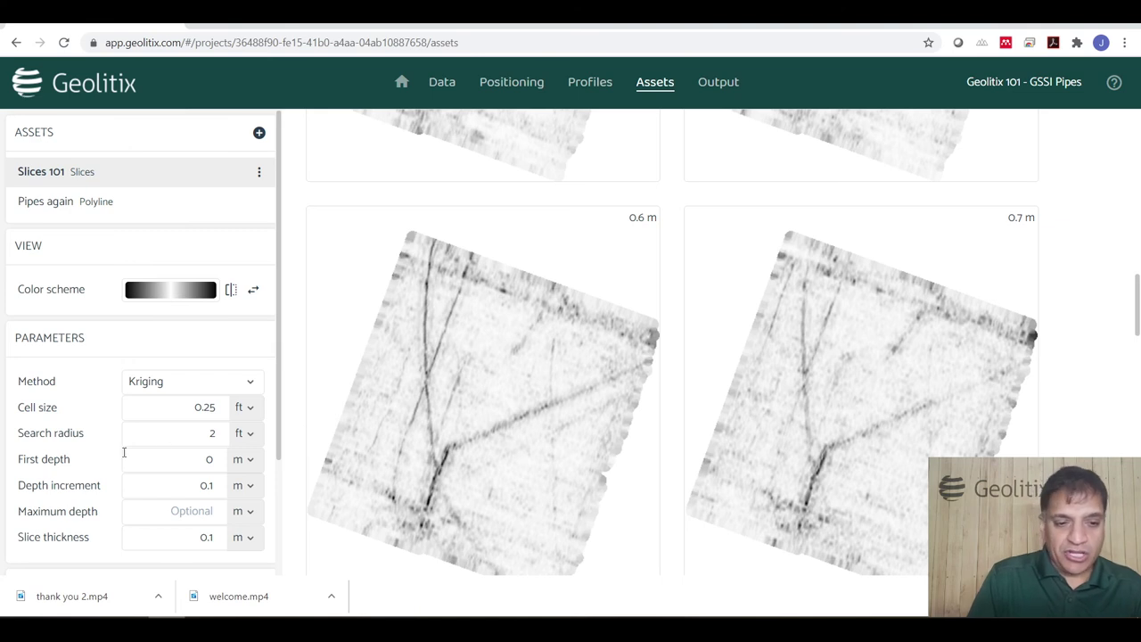
double_click(159, 425)
type("1")
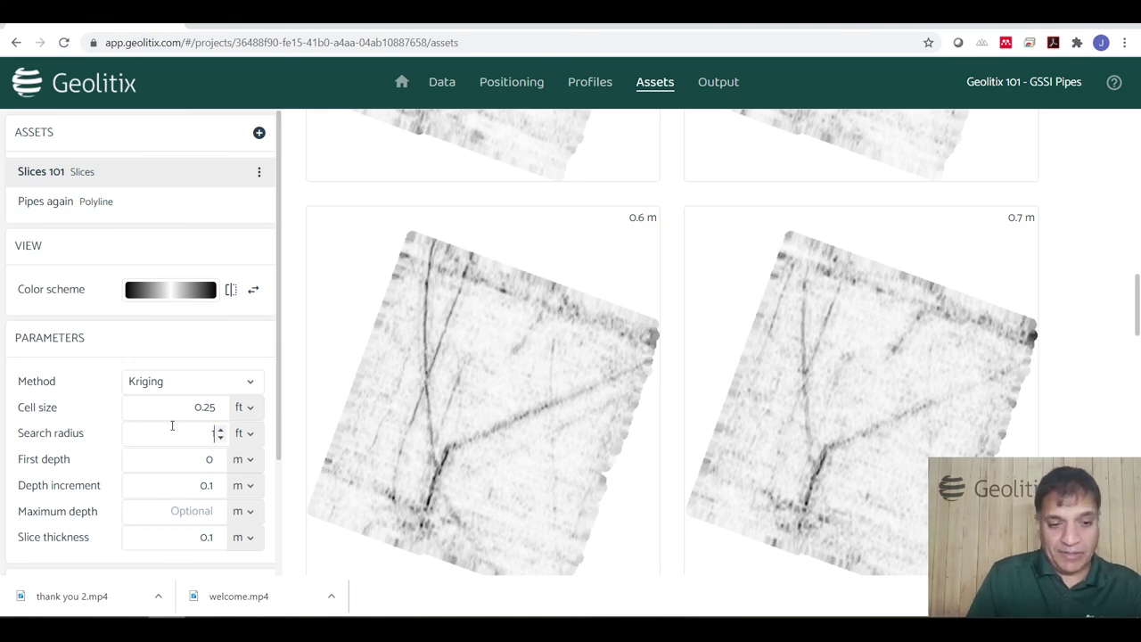
left_click(314, 420)
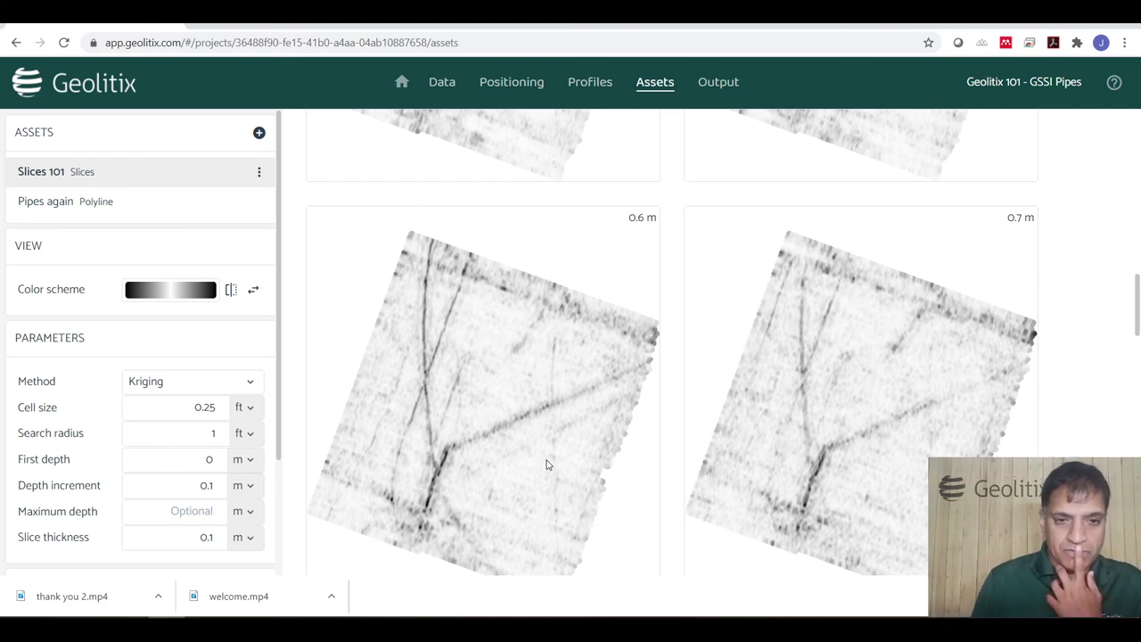
Open the first profile in folder X of Geolitix 102 - rebar horizons and pipes.
left_click(401, 81)
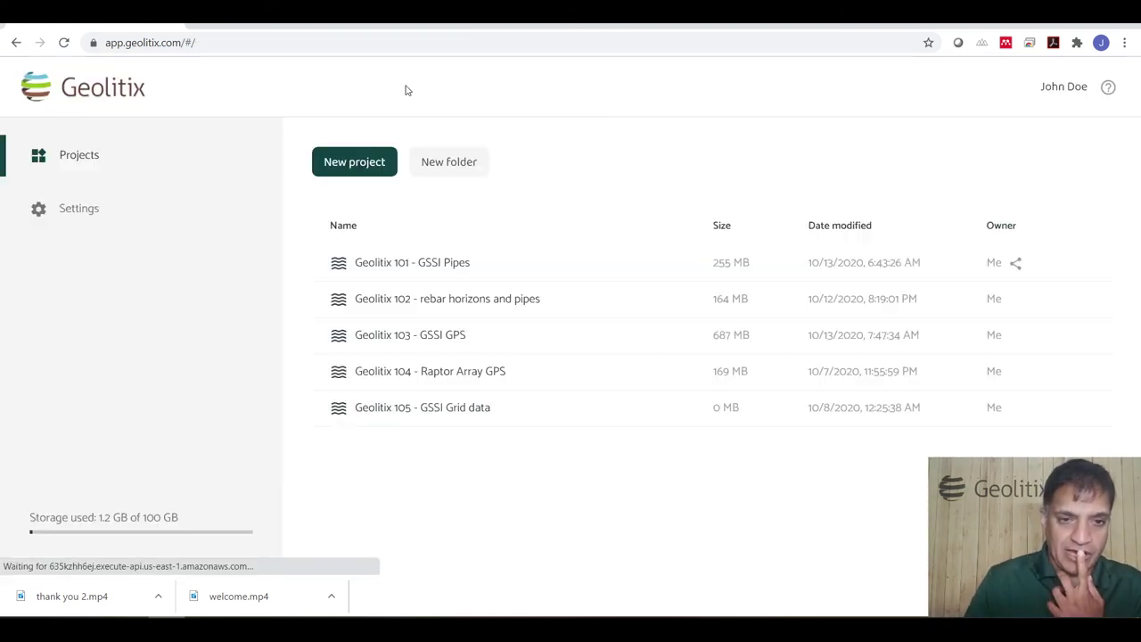
double_click(404, 308)
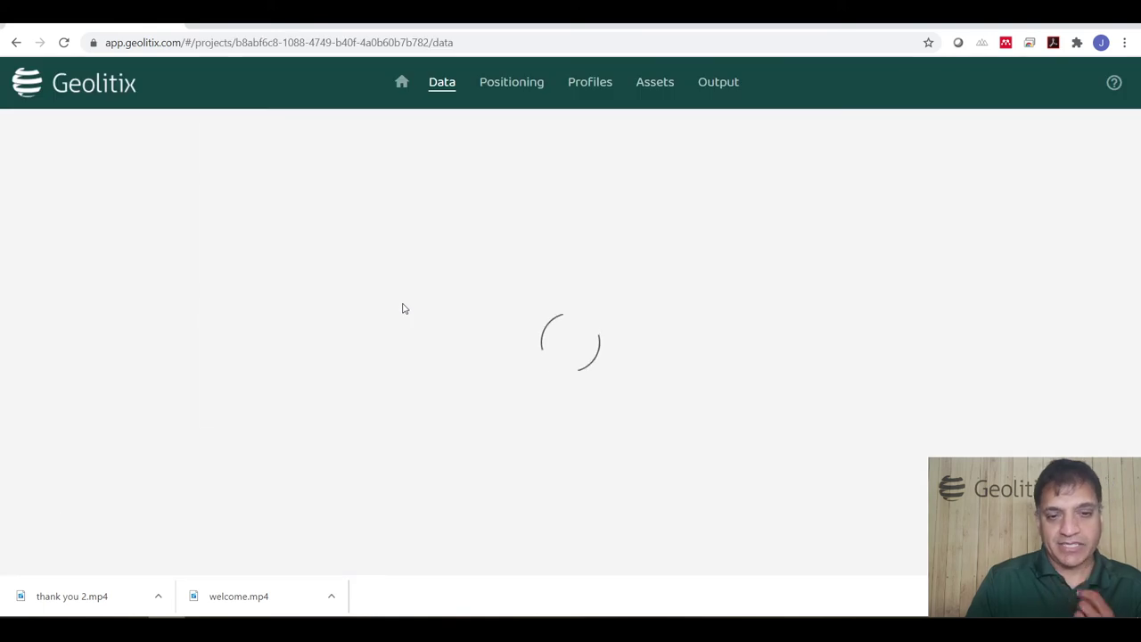
double_click(278, 375)
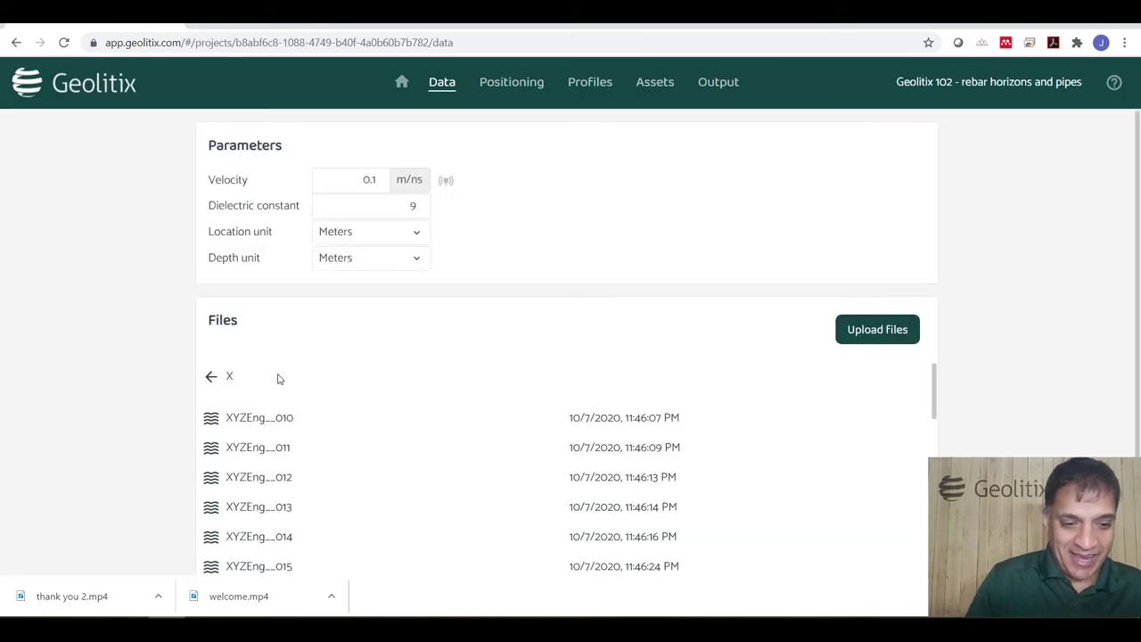
double_click(287, 419)
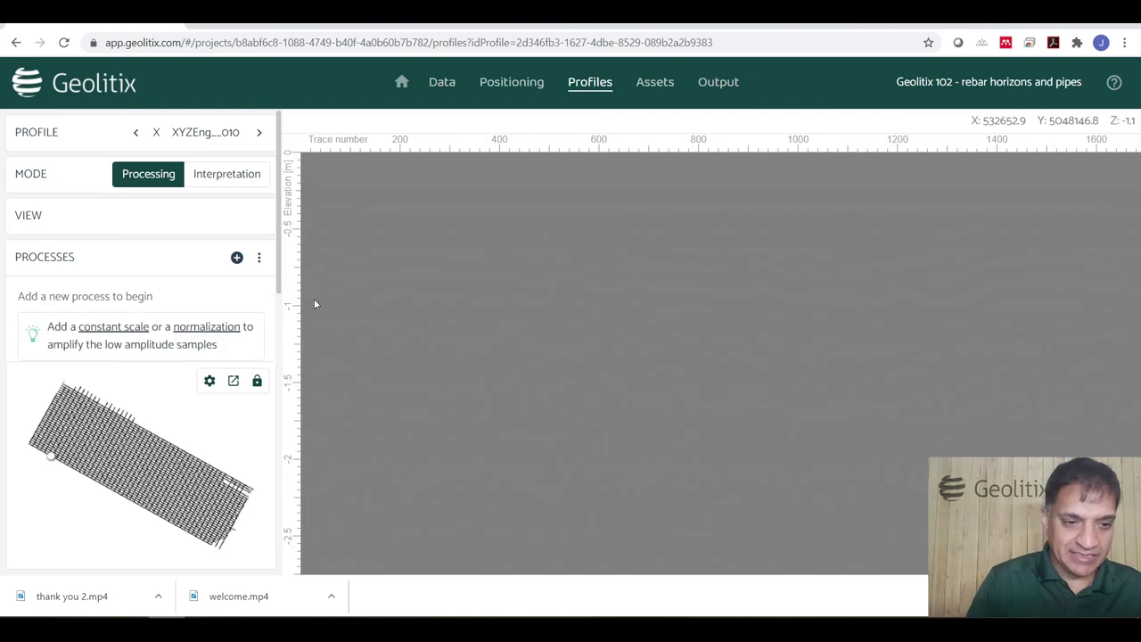
Apply Constant scale and Energy decay gain processing to the profile.
left_click(132, 328)
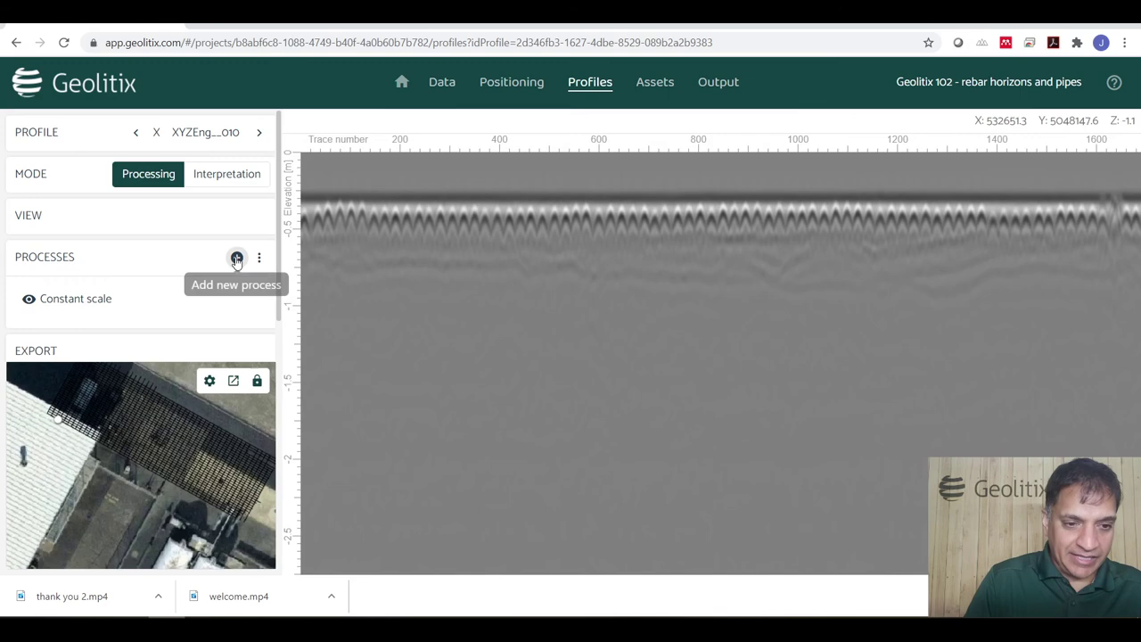
left_click(236, 258)
left_click(276, 297)
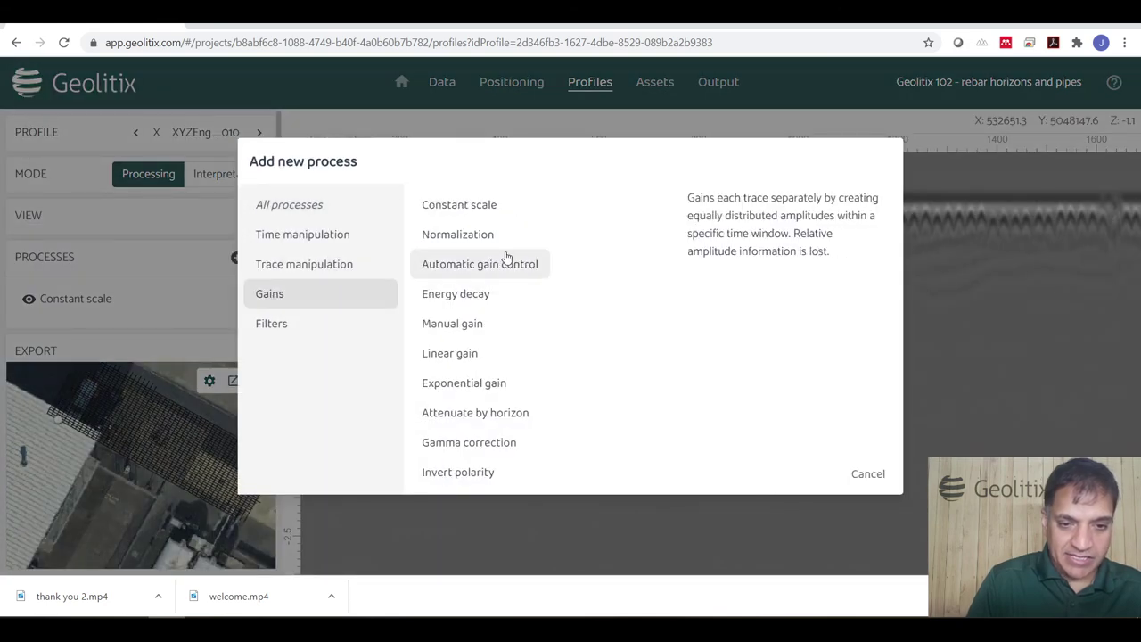
left_click(466, 301)
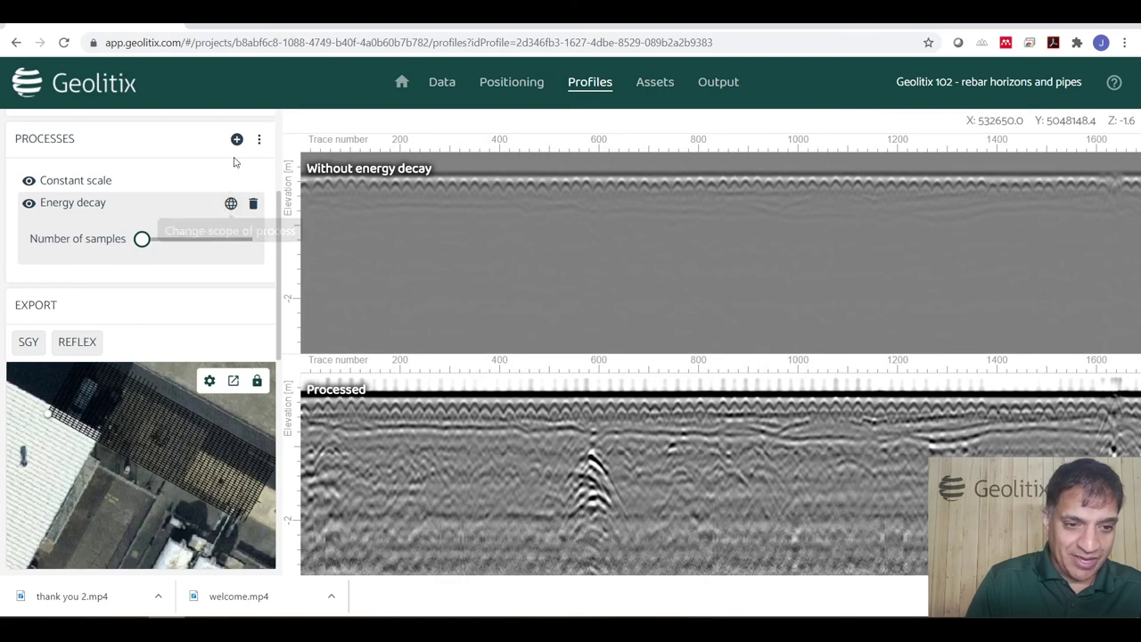
left_click(237, 140)
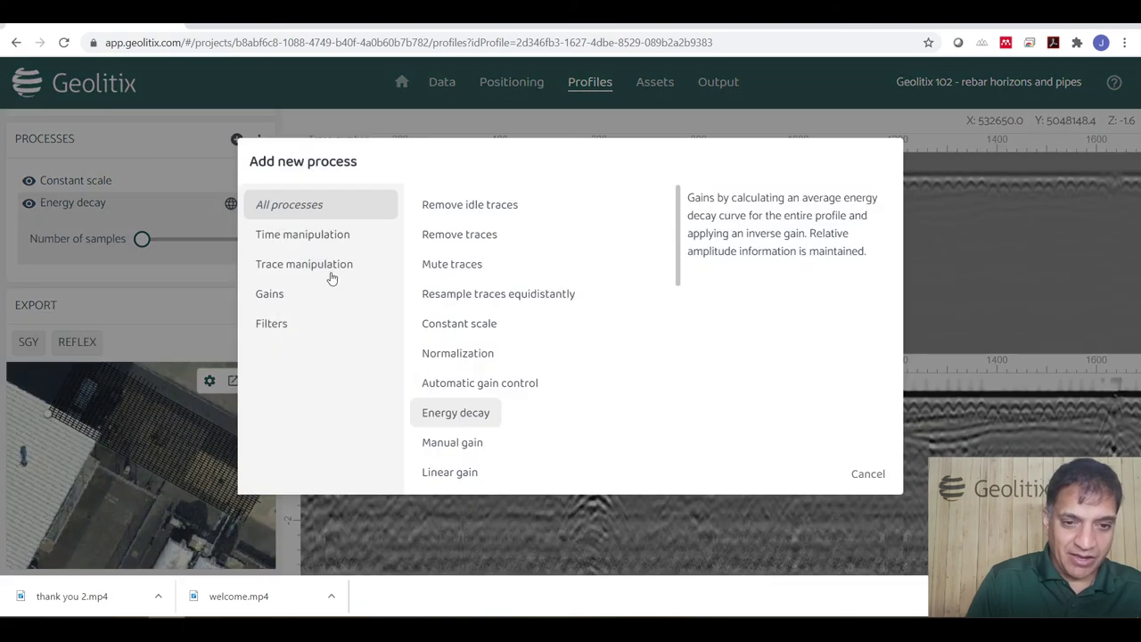
Add a Time zero correction to the profile's processing chain.
left_click(294, 237)
left_click(459, 235)
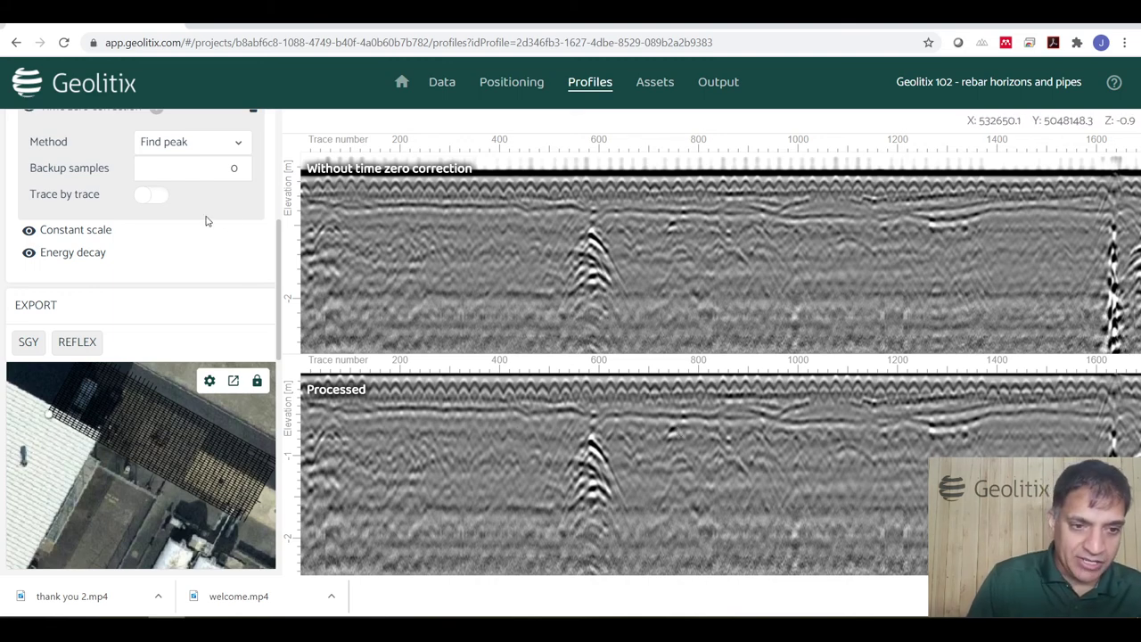
scroll(223, 214, "up", 2)
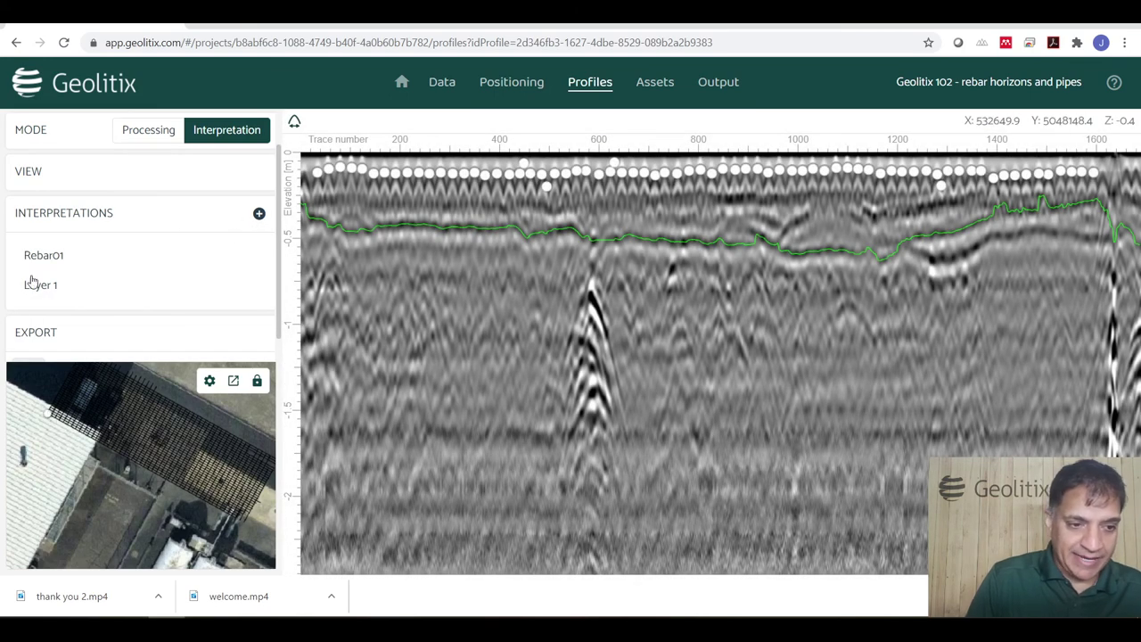
Replace the Layer 1 interpretation with a new horizon interpretation named 'Surface'.
left_click(73, 287)
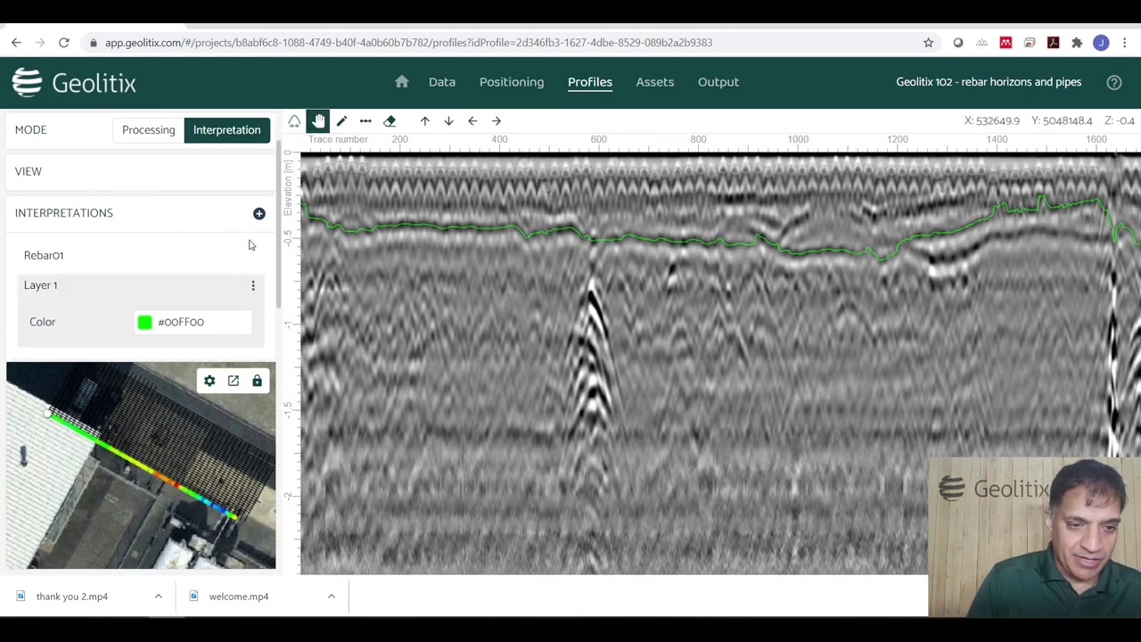
left_click(252, 286)
left_click(284, 307)
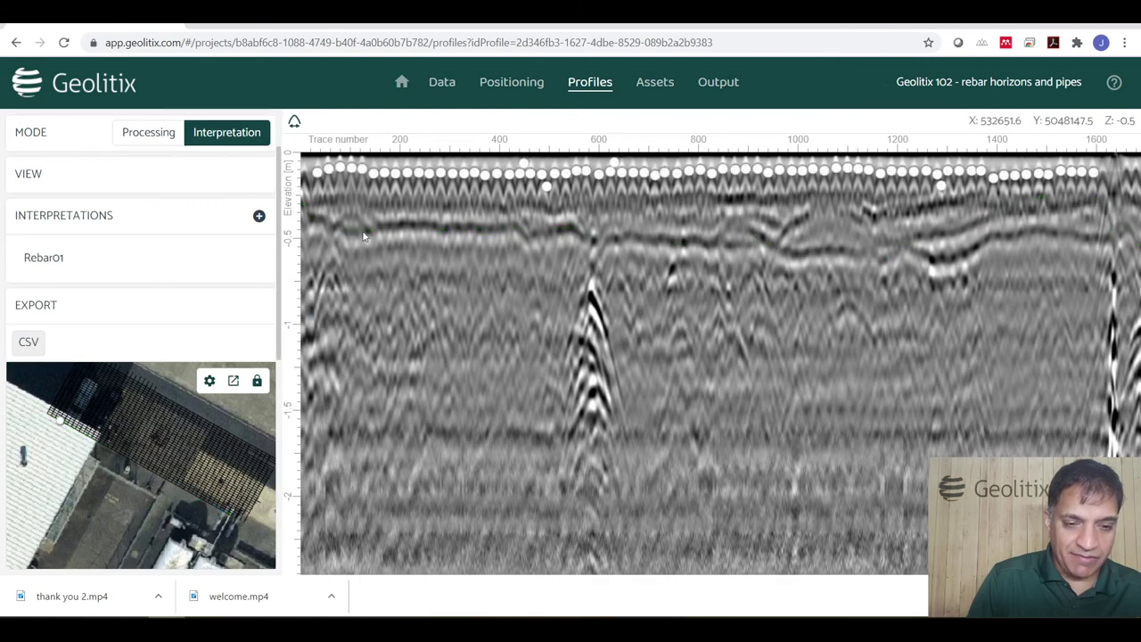
left_click(258, 216)
type("Surface")
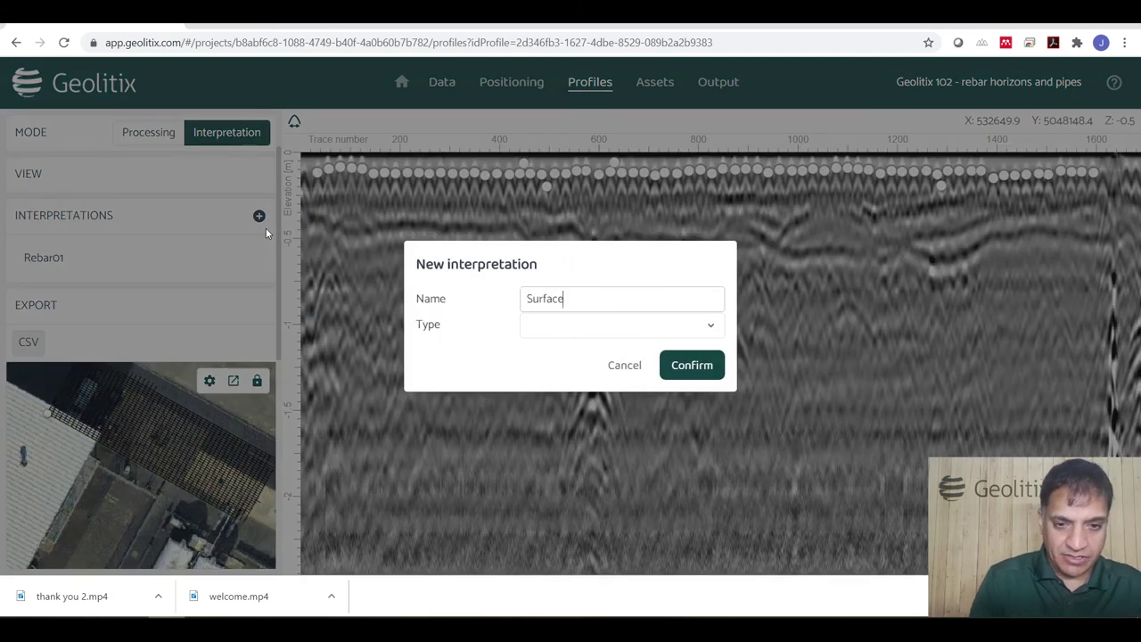
left_click(535, 332)
left_click(554, 380)
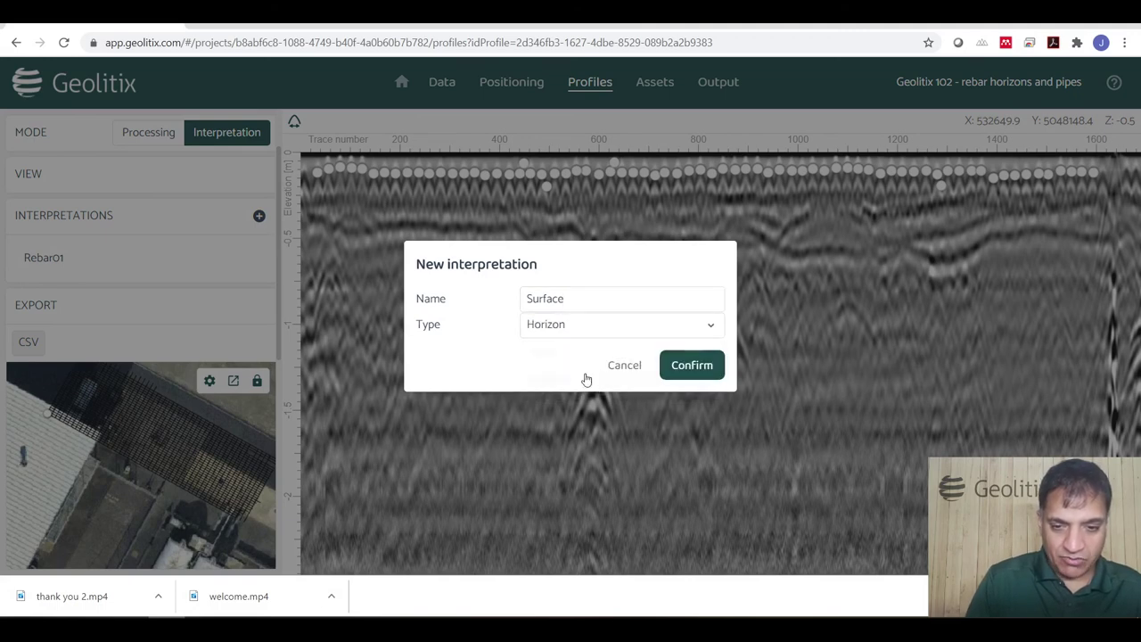
left_click(684, 366)
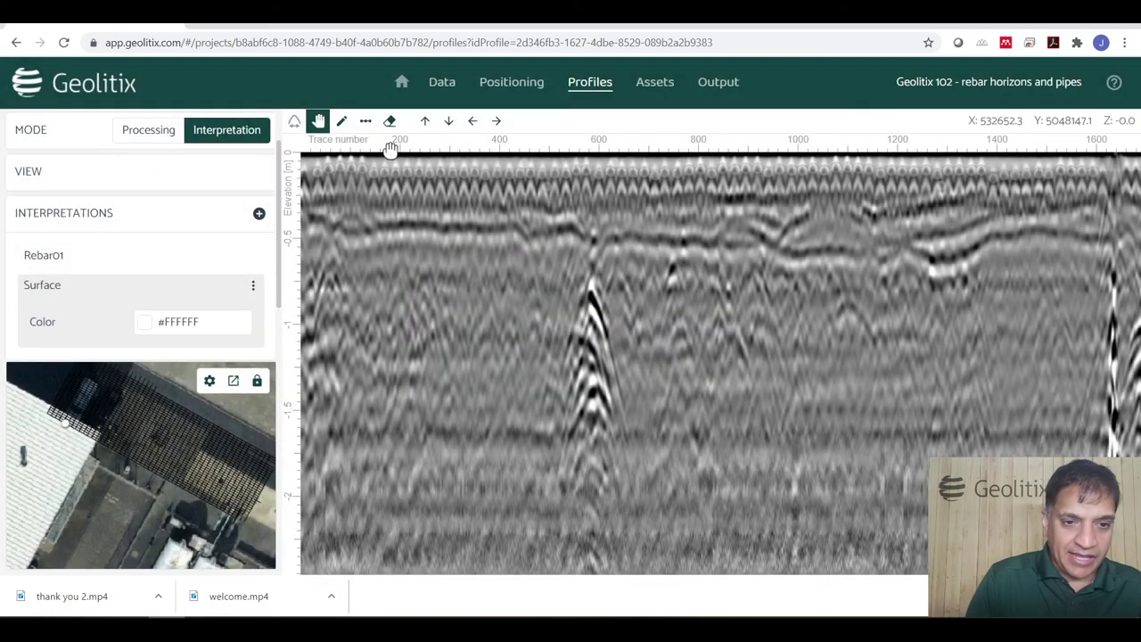
Auto-trace the Surface horizon from two seed points on the shallow reflection.
left_click(365, 123)
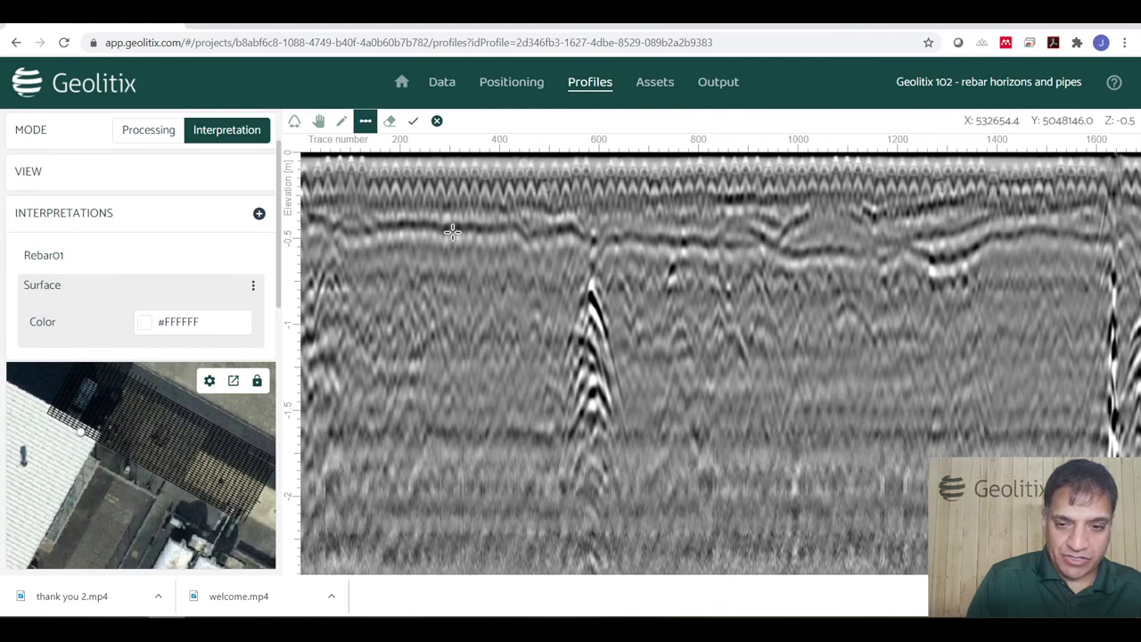
left_click(407, 224)
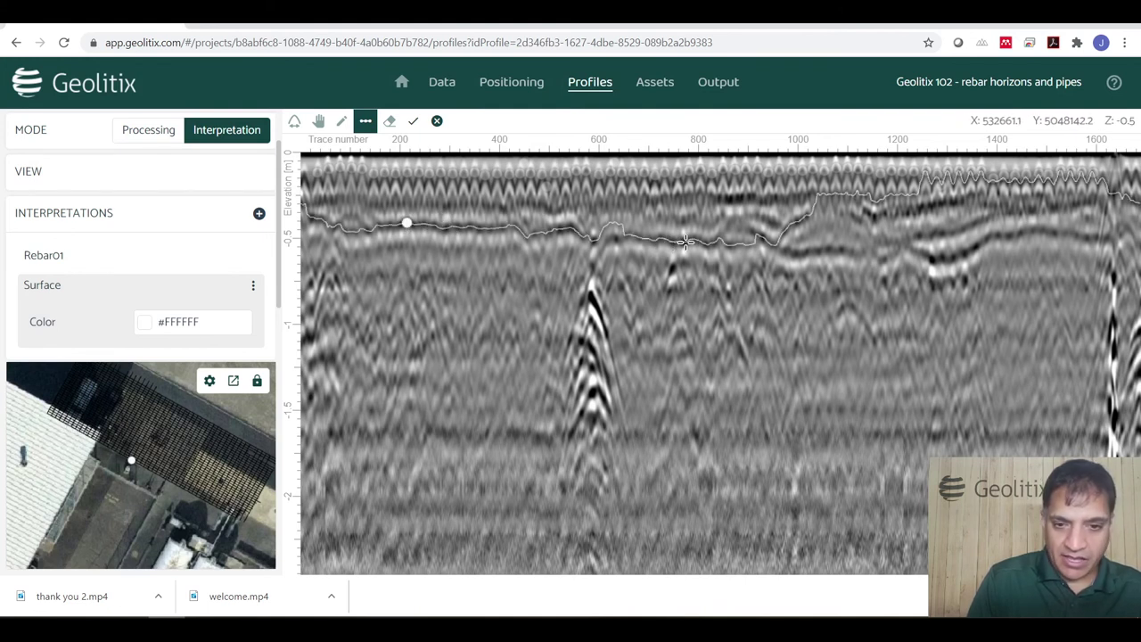
left_click(831, 249)
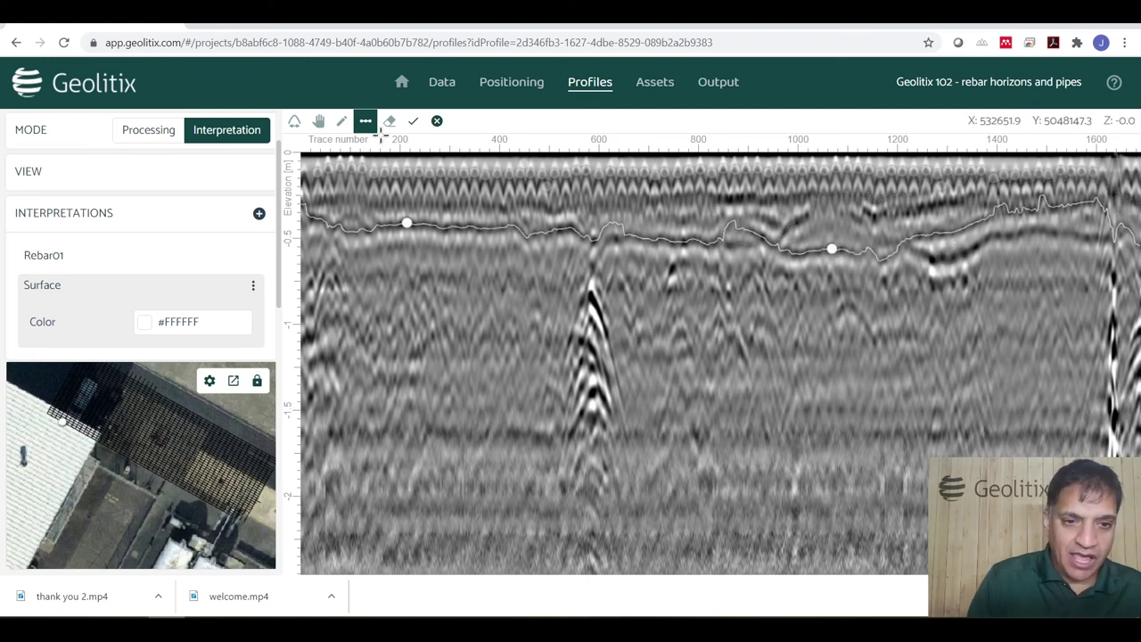
left_click(412, 120)
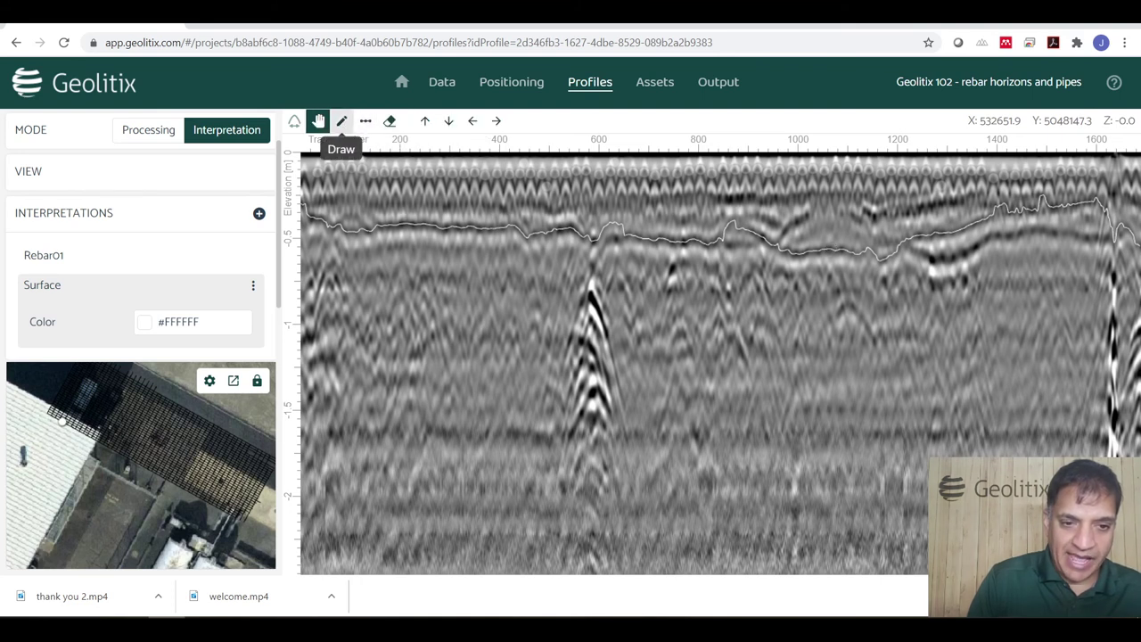
Flatten the horizon's stray bumps with the Draw pencil, then load the next profile.
left_click(341, 120)
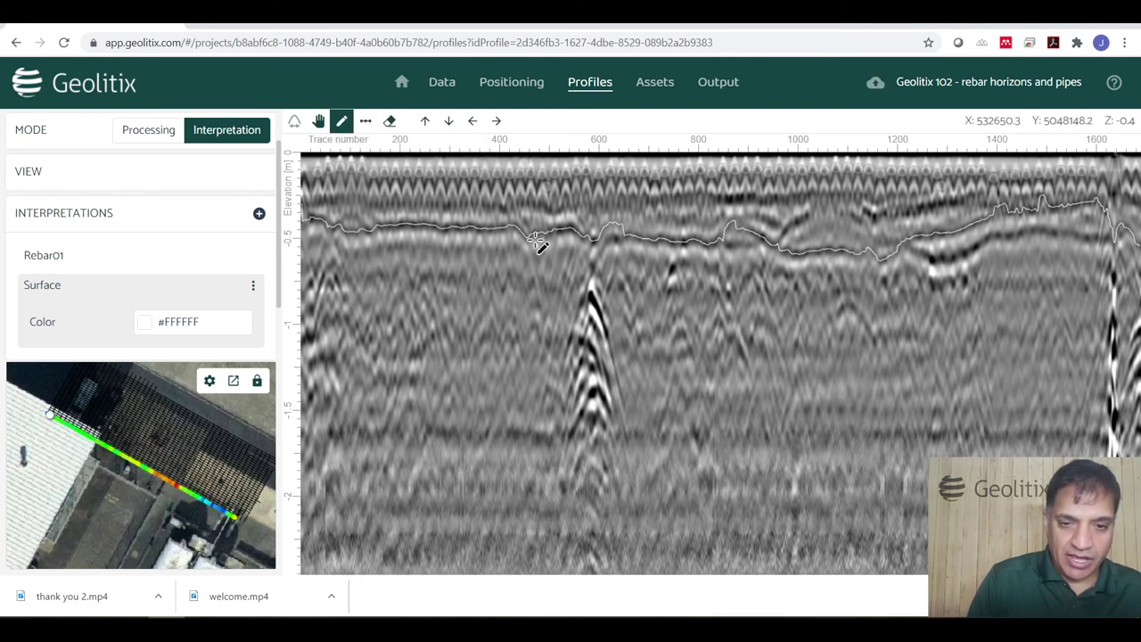
left_click_drag(711, 242, 782, 245)
mouse_move(619, 247)
left_mouse_down()
mouse_move(599, 242)
mouse_move(634, 239)
mouse_move(644, 250)
left_mouse_up()
scroll(644, 249, "up", 3)
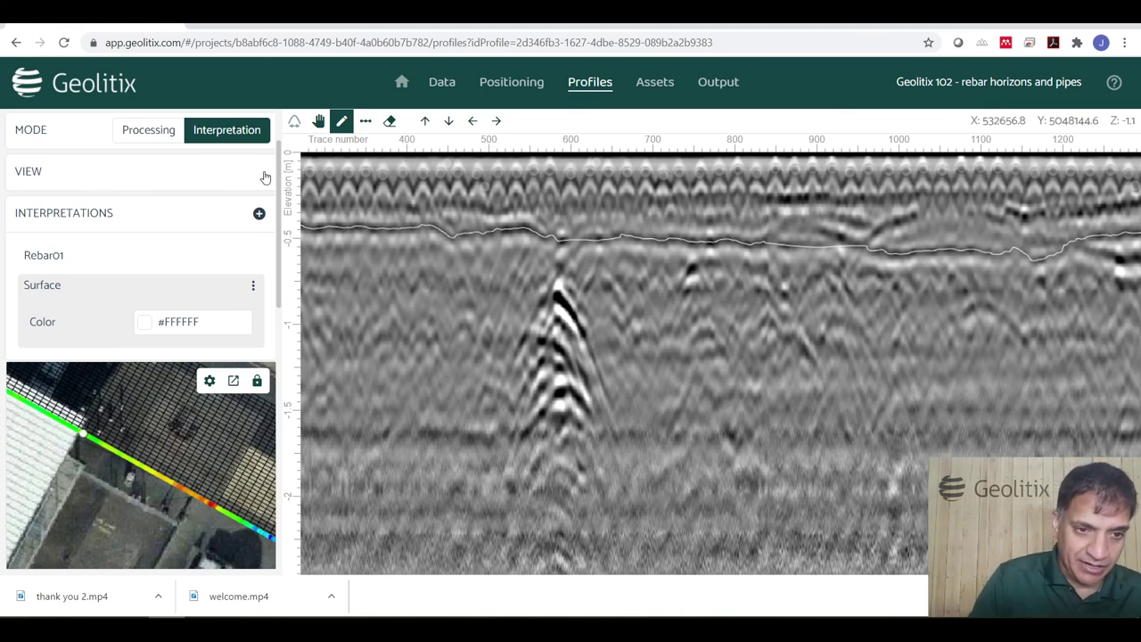
scroll(265, 175, "up", 1)
left_click(259, 134)
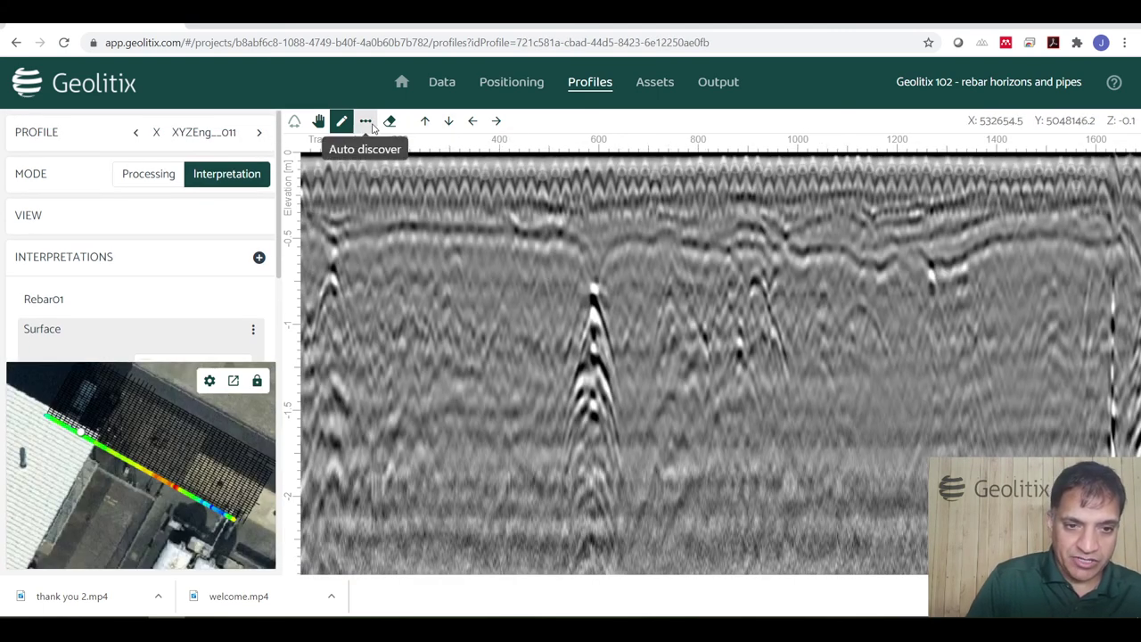
Auto-trace the Surface horizon on profile XYZEng…011 from one seed point.
left_click(366, 121)
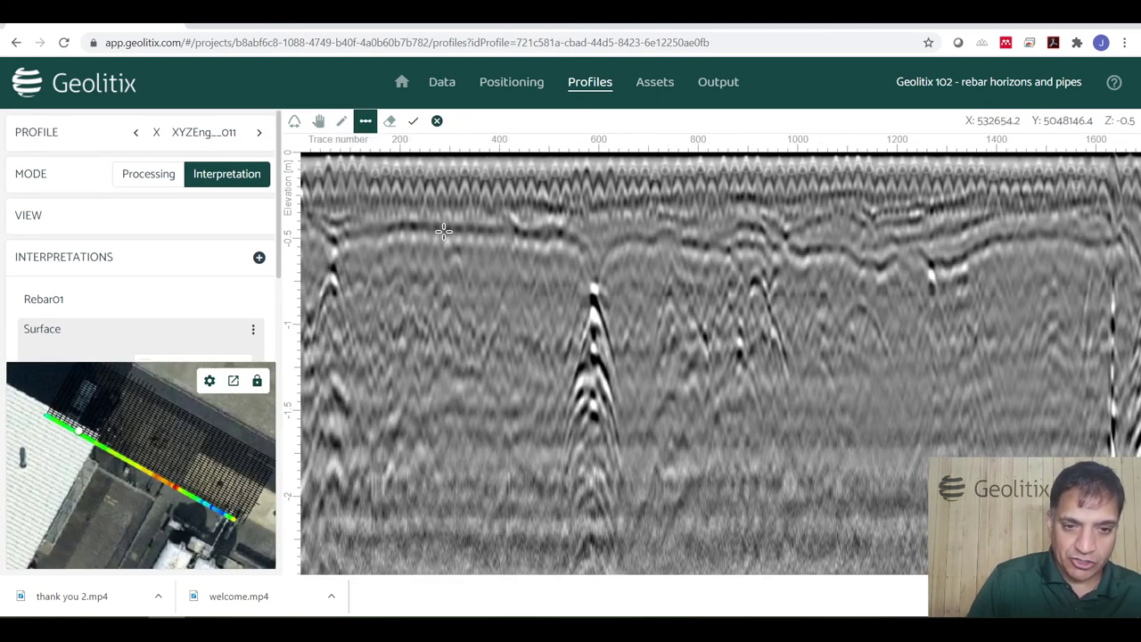
left_click(444, 230)
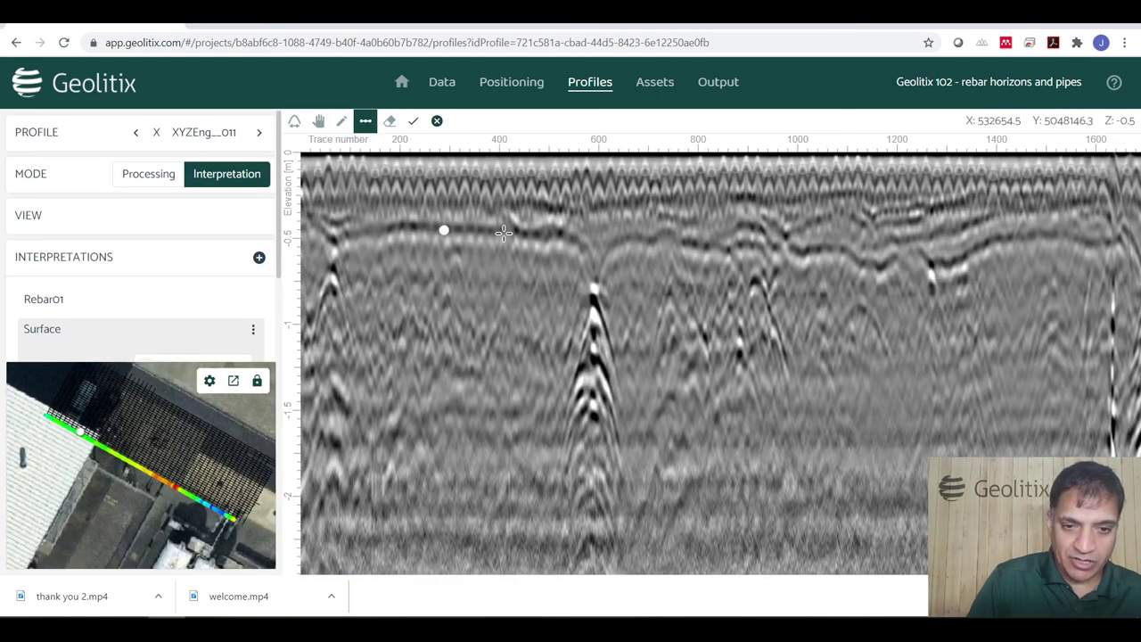
left_click(414, 125)
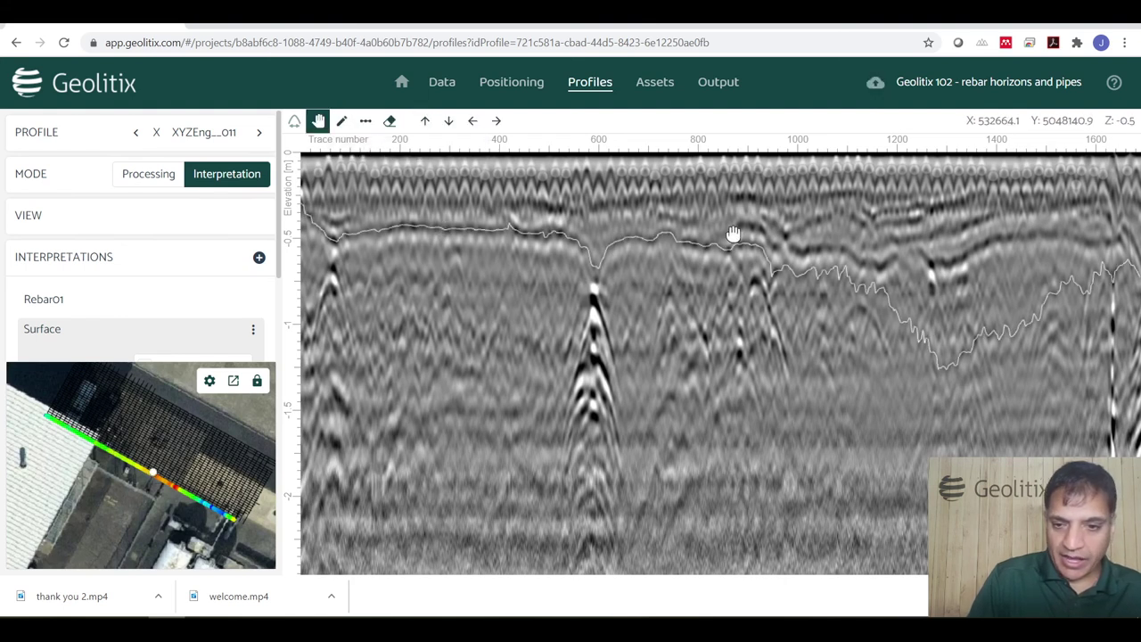
Redraw the right-hand section that dipped too deep along the shallow reflection.
left_click(341, 121)
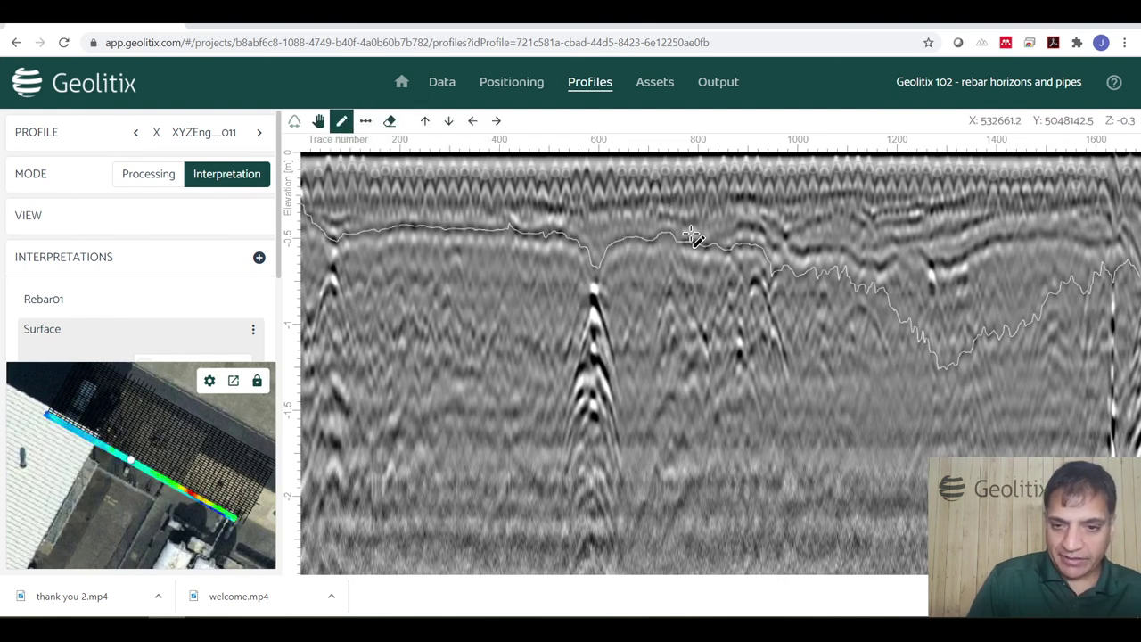
mouse_move(732, 231)
left_mouse_down()
mouse_move(872, 262)
mouse_move(919, 249)
mouse_move(946, 263)
mouse_move(997, 240)
mouse_move(1137, 237)
left_mouse_up()
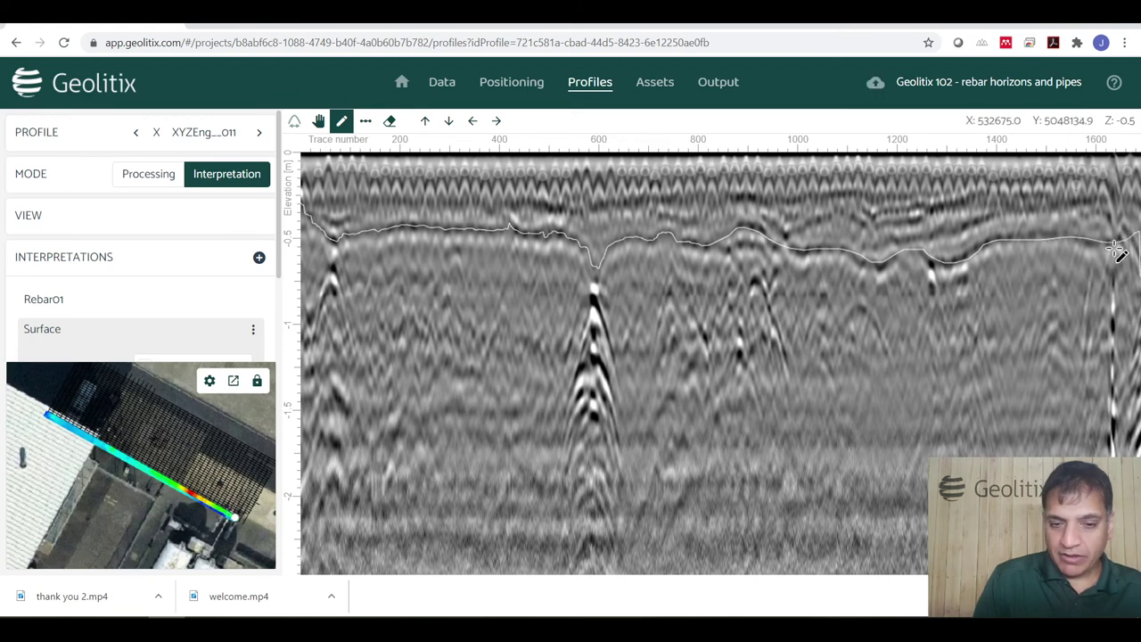
scroll(158, 481, "up", 3)
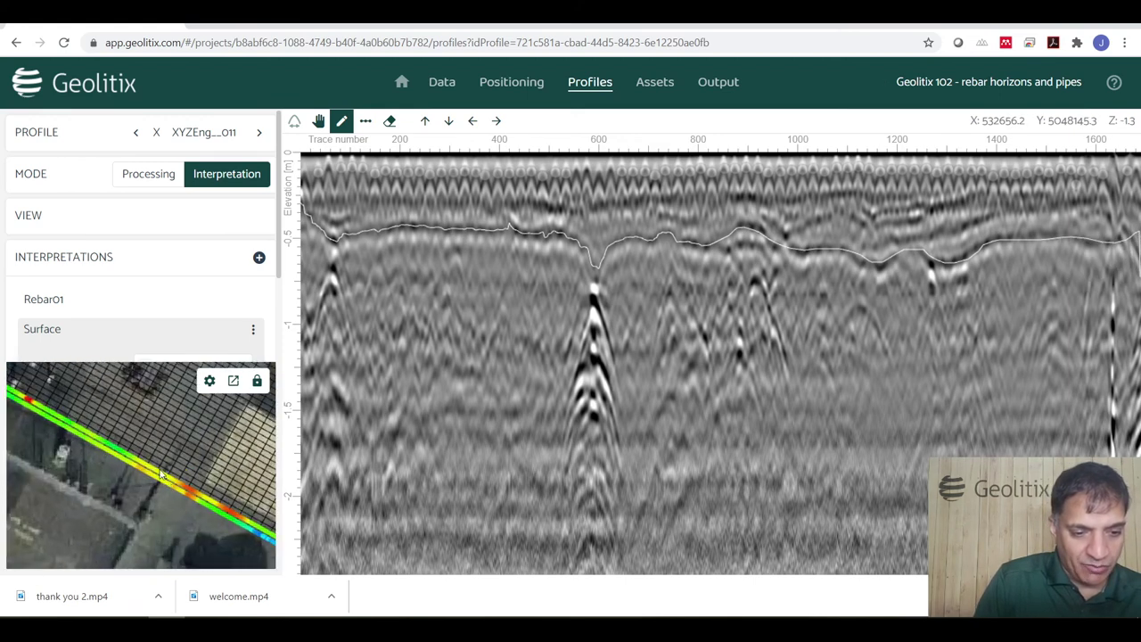
left_click(654, 82)
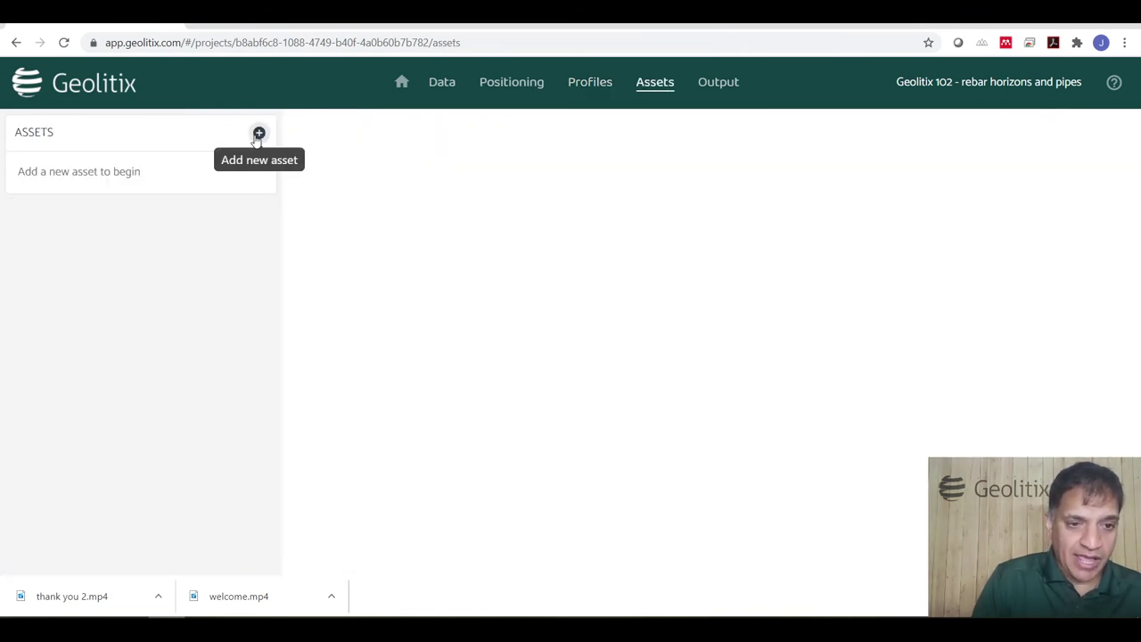
Add a new asset named 'Surface depth' with type Depth grid.
left_click(259, 131)
type("urba")
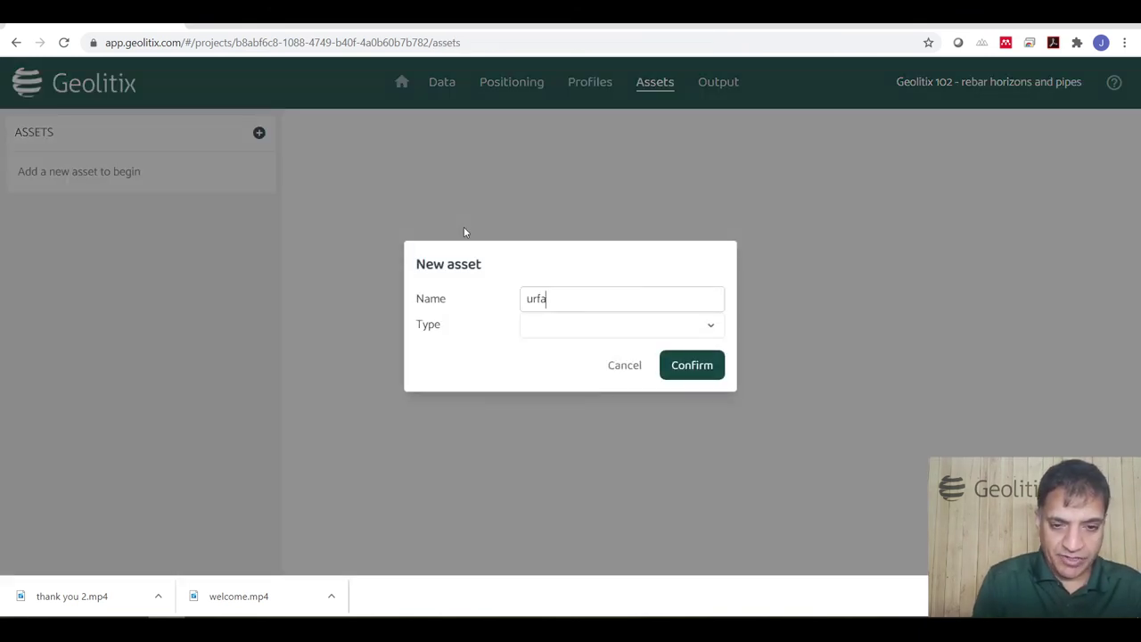
key("BackSpace")
key("BackSpace")
key("BackSpace")
key("BackSpace")
type("Surface map")
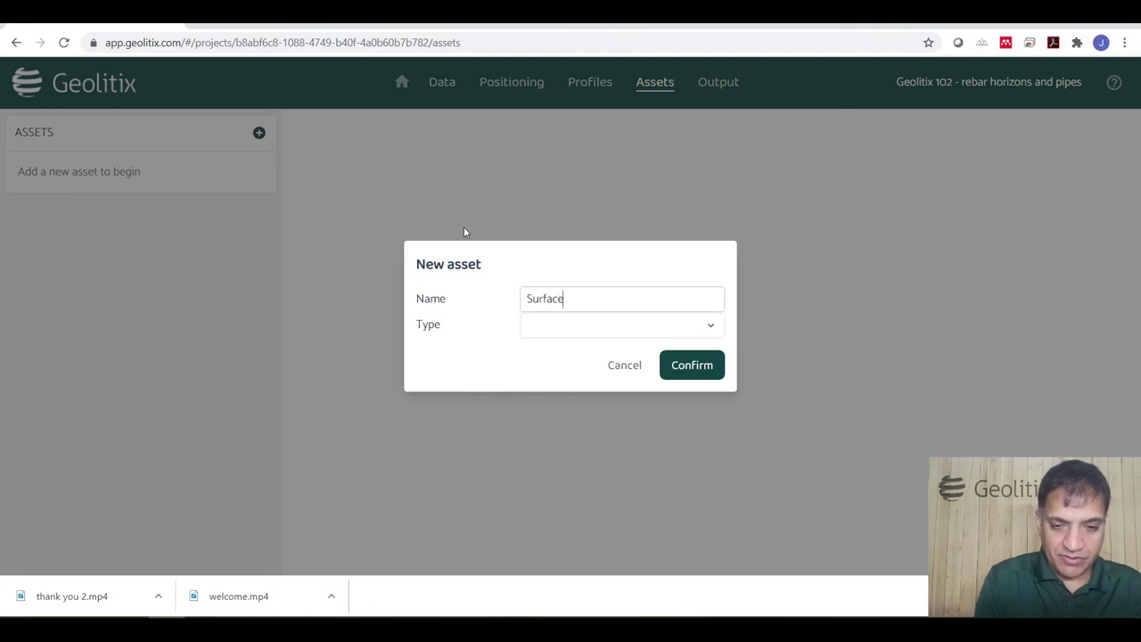
key("BackSpace")
key("BackSpace")
key("BackSpace")
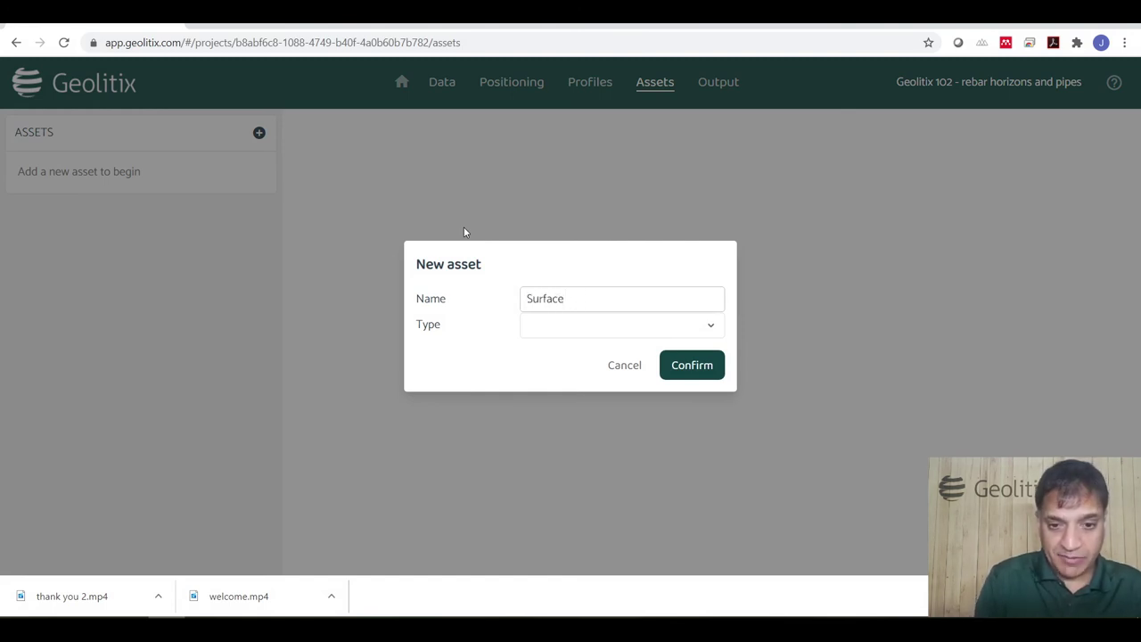
type("depth")
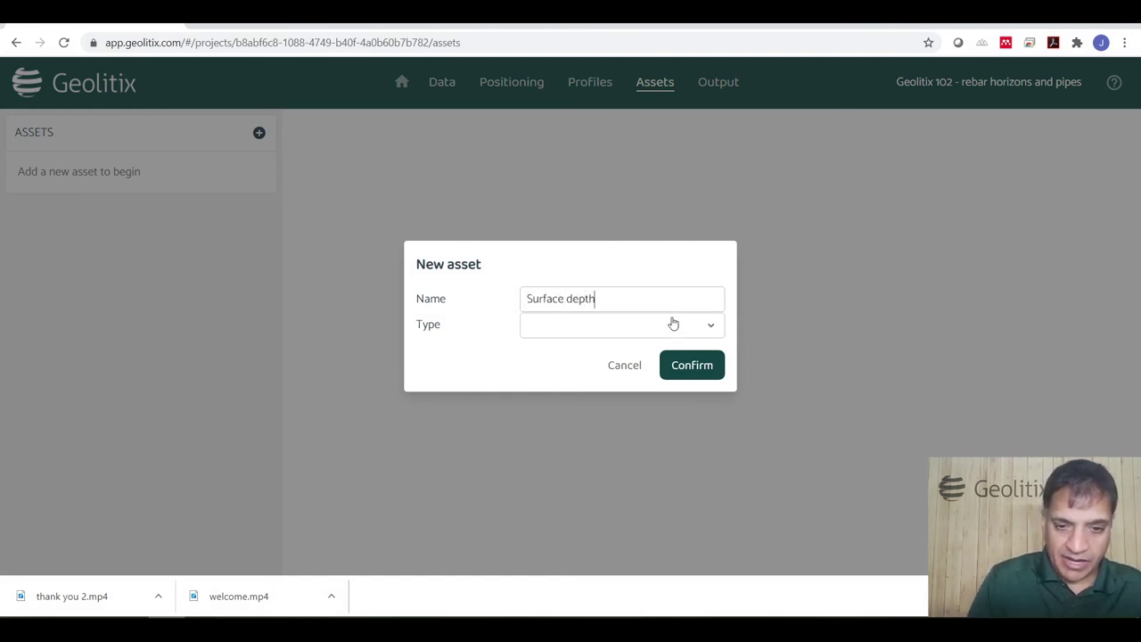
left_click(617, 328)
left_click(558, 410)
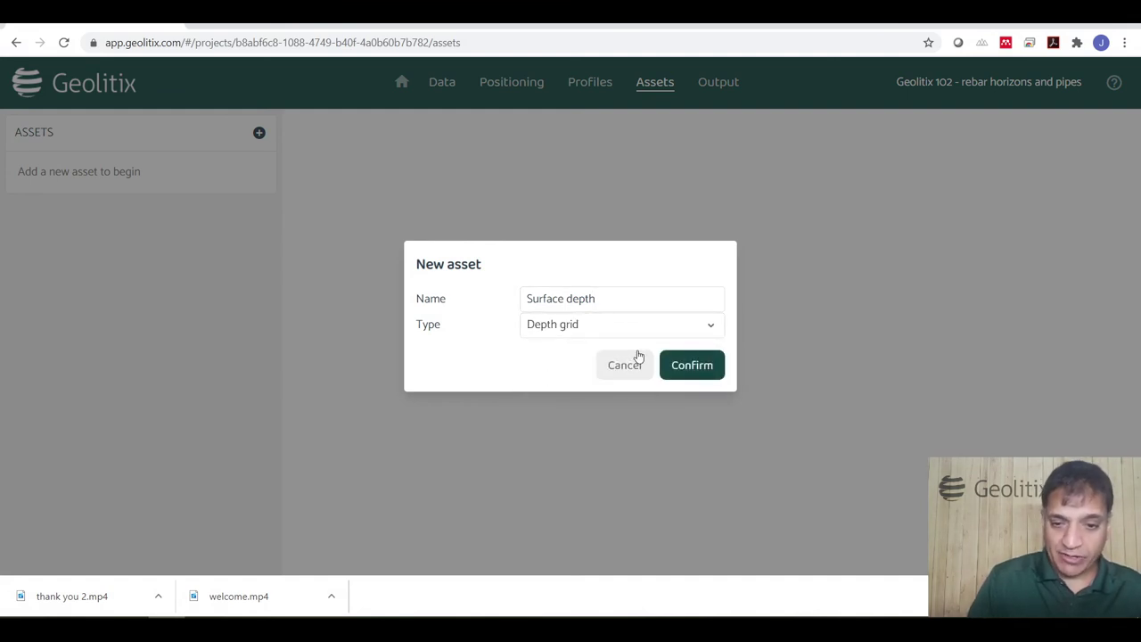
left_click(700, 365)
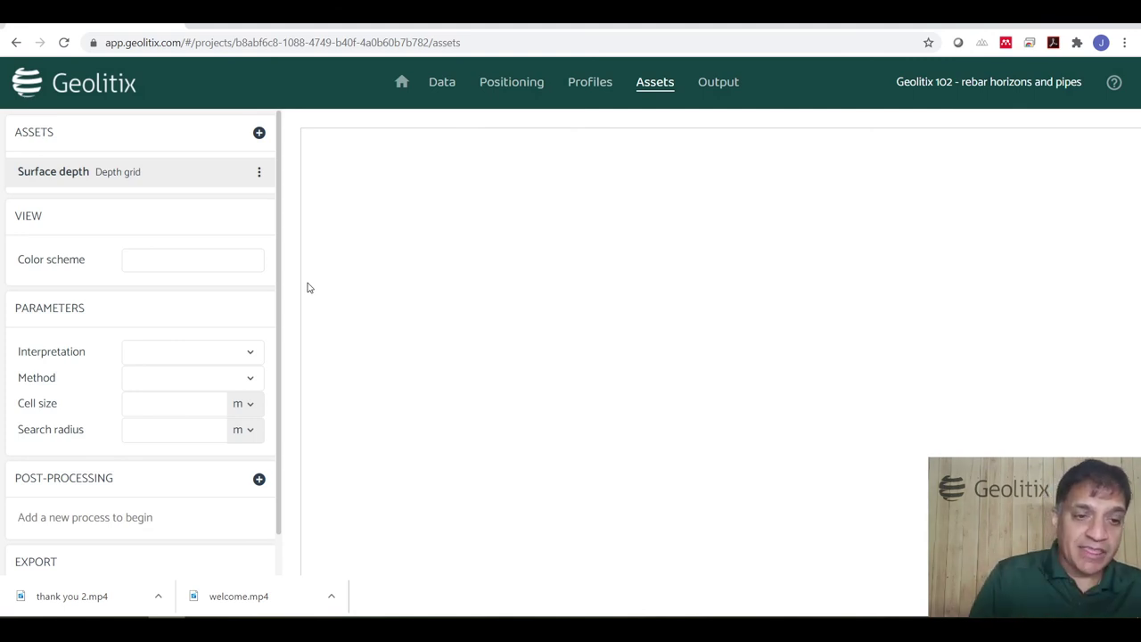
left_click(258, 132)
Name the new asset 'Amplitude of surface' and create it as an Amplitude grid.
type("Ampl")
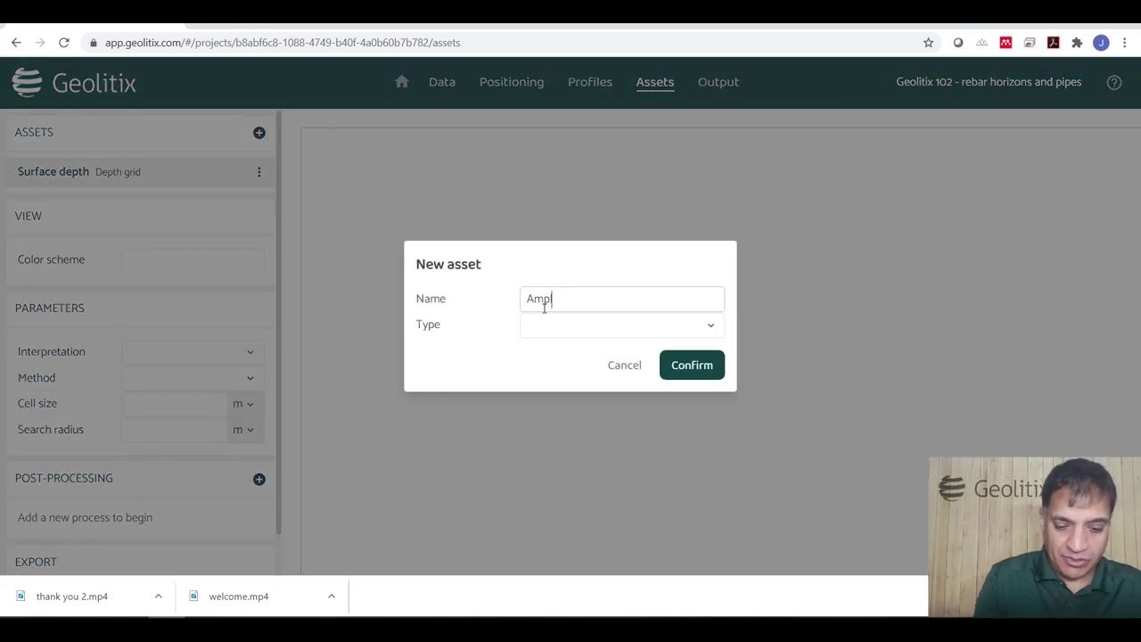
type("itude of surface")
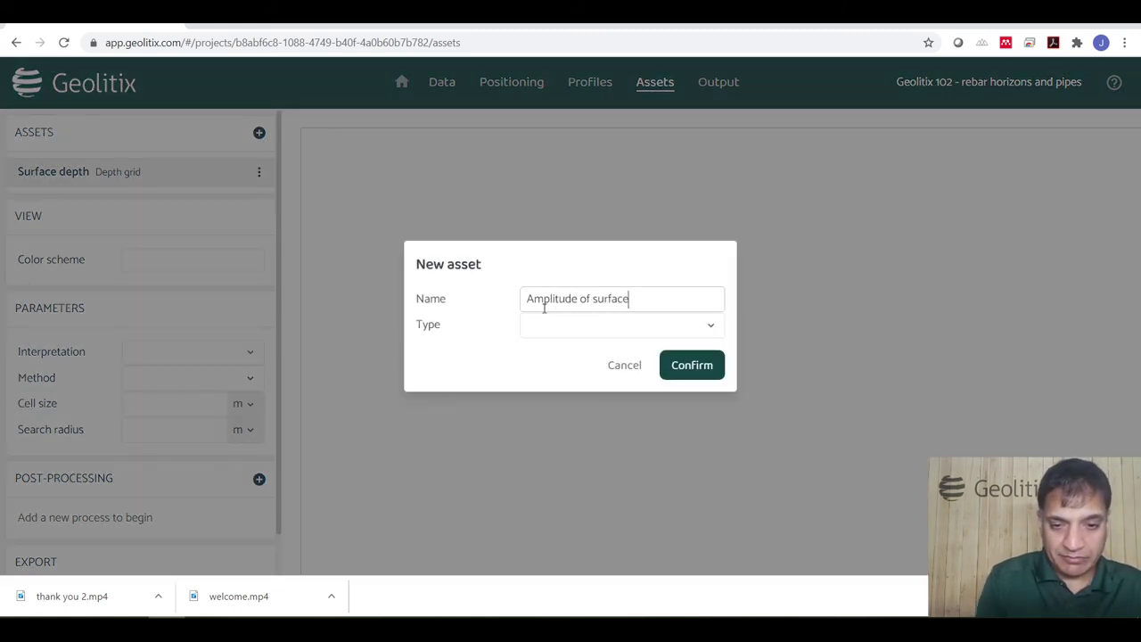
left_click(548, 326)
left_click(563, 383)
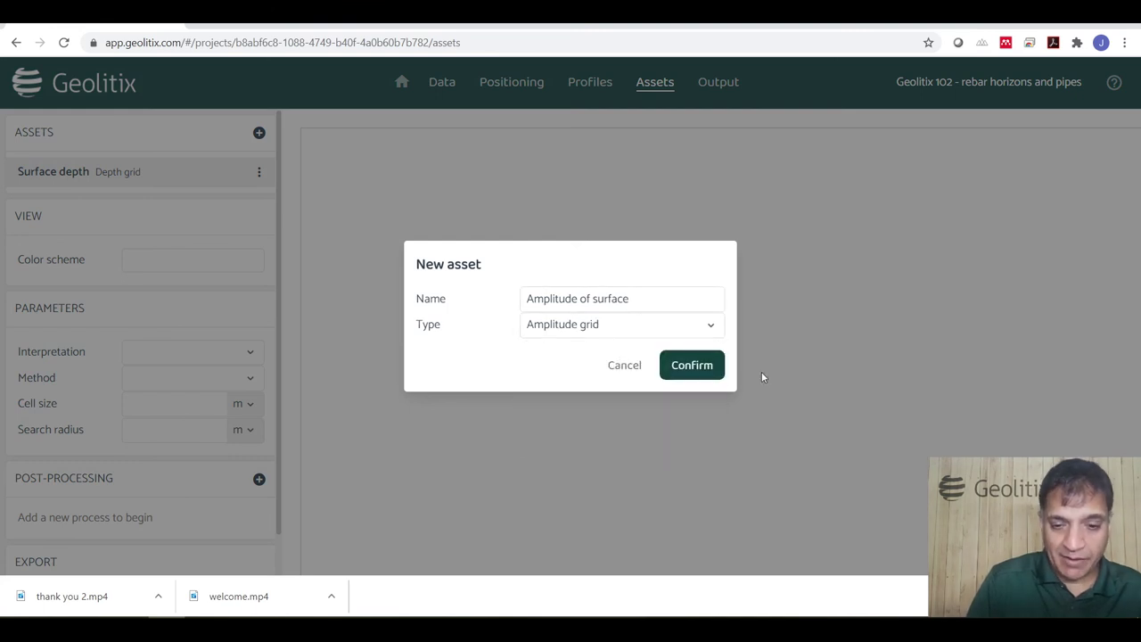
left_click(692, 364)
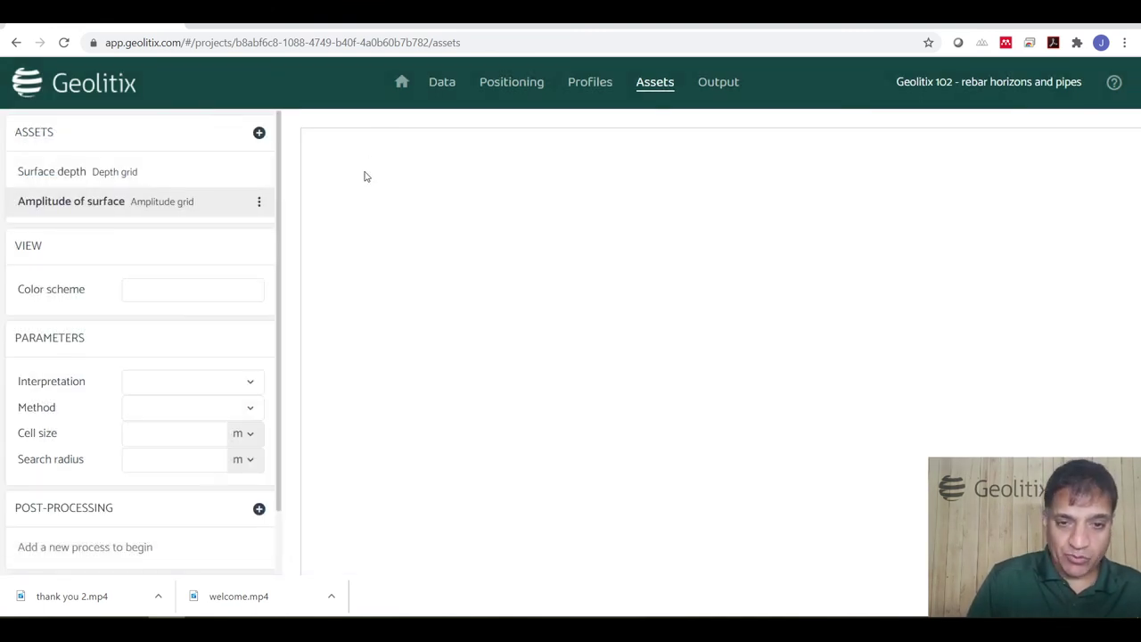